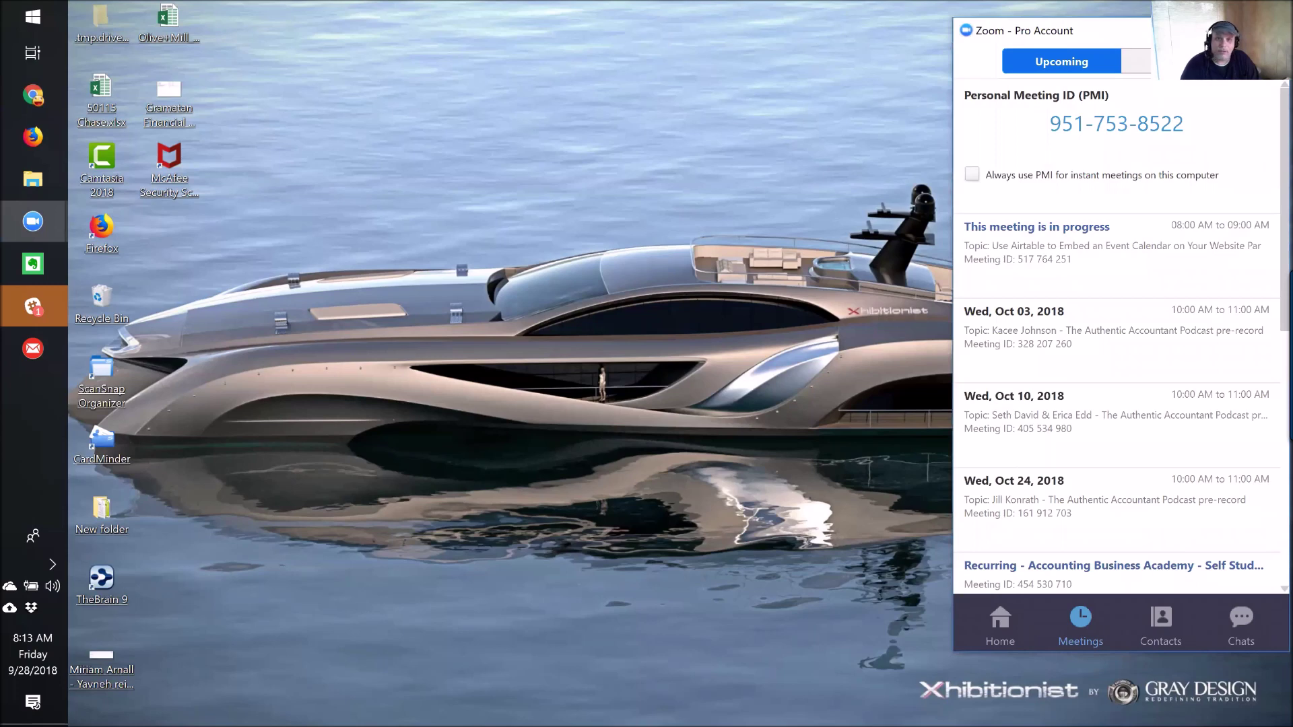
# Step: Switch to Chrome, open the Nerd's Event Calendar base in Airtable and display its Nerd's Event Calendar view
pyautogui.click(32, 95)
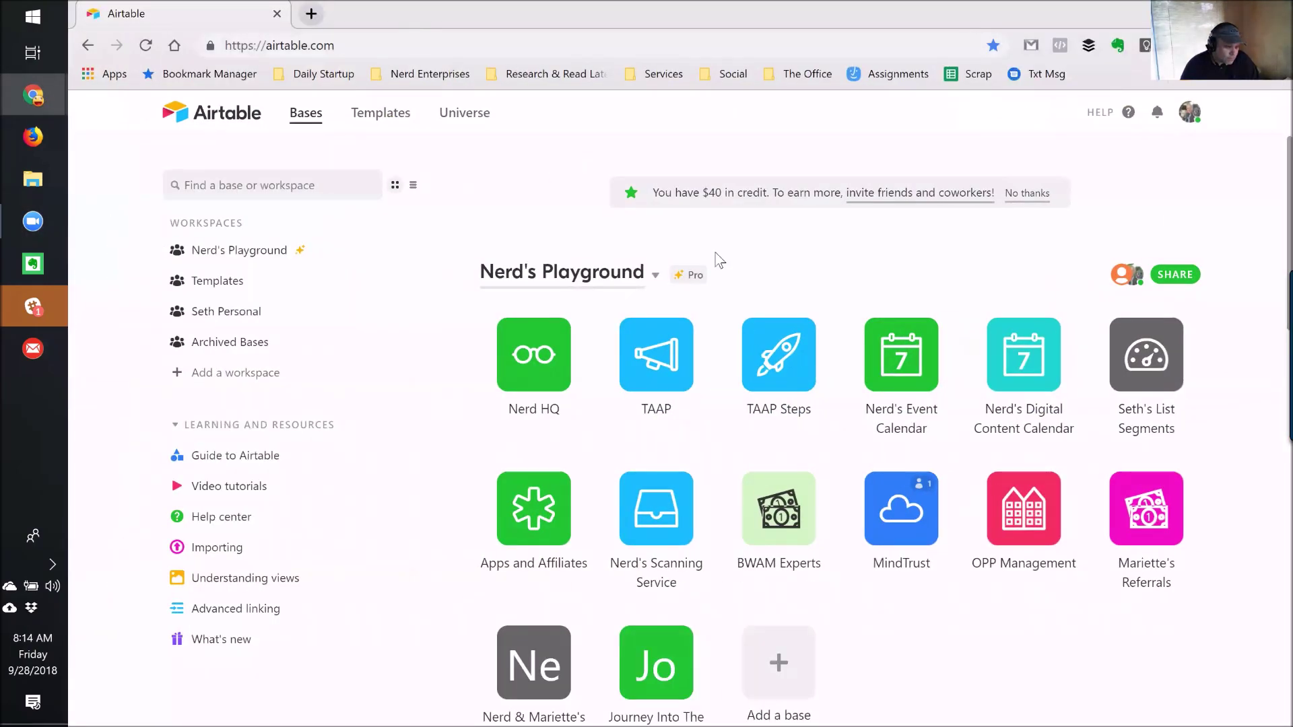
pyautogui.click(909, 367)
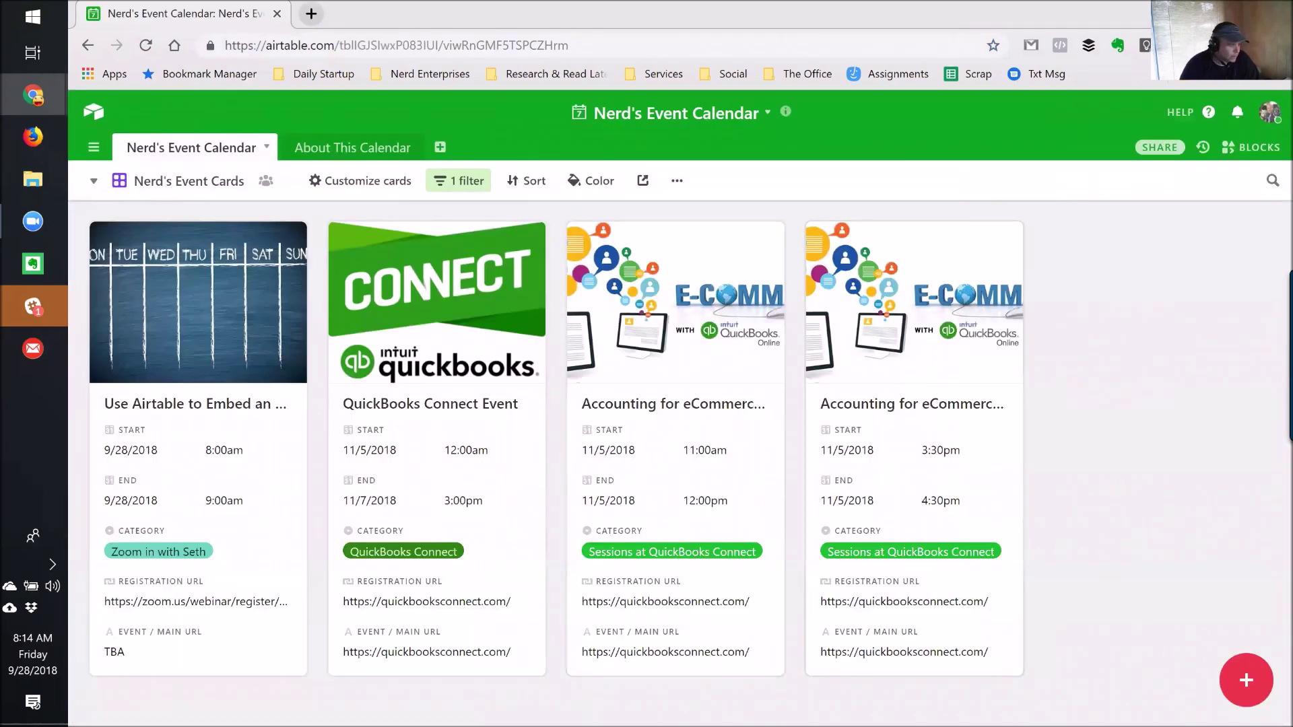
pyautogui.click(94, 182)
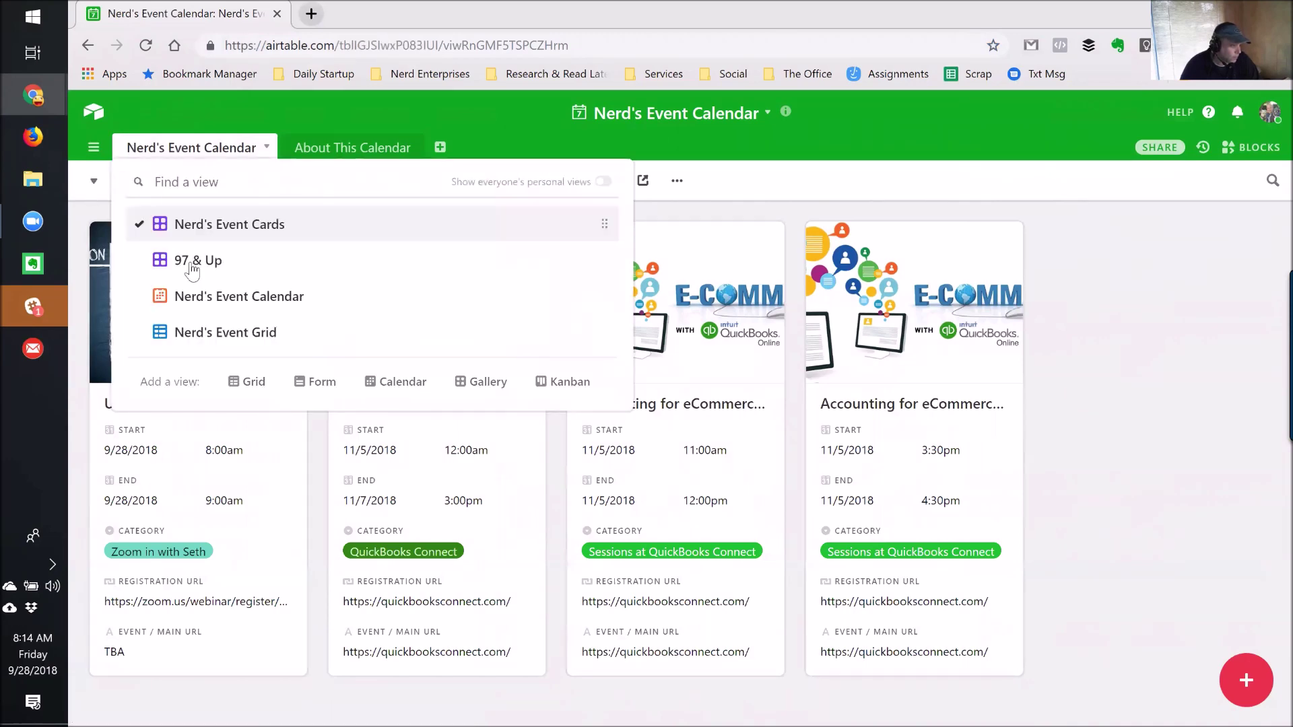
pyautogui.click(205, 297)
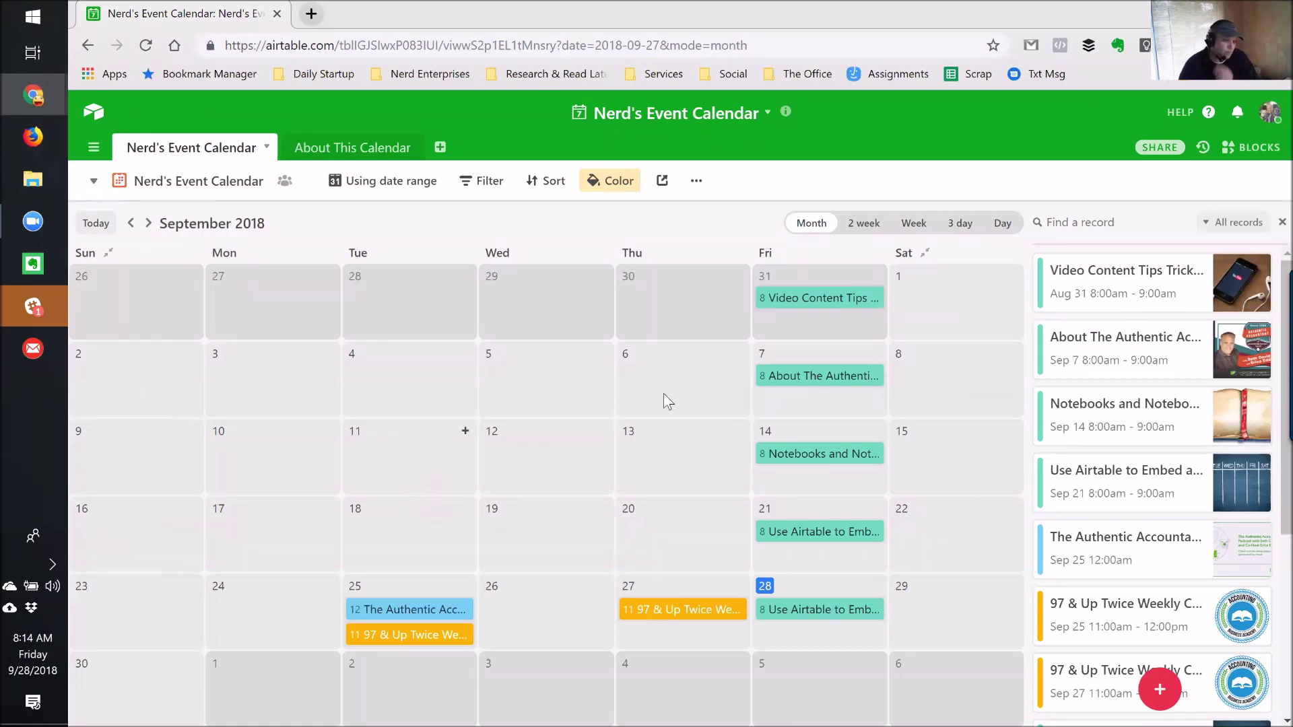
# Step: Expand the September 21 event record, examine its fields from the dates and URLs to the Vimeo and YouTube links, and close it
pyautogui.click(817, 532)
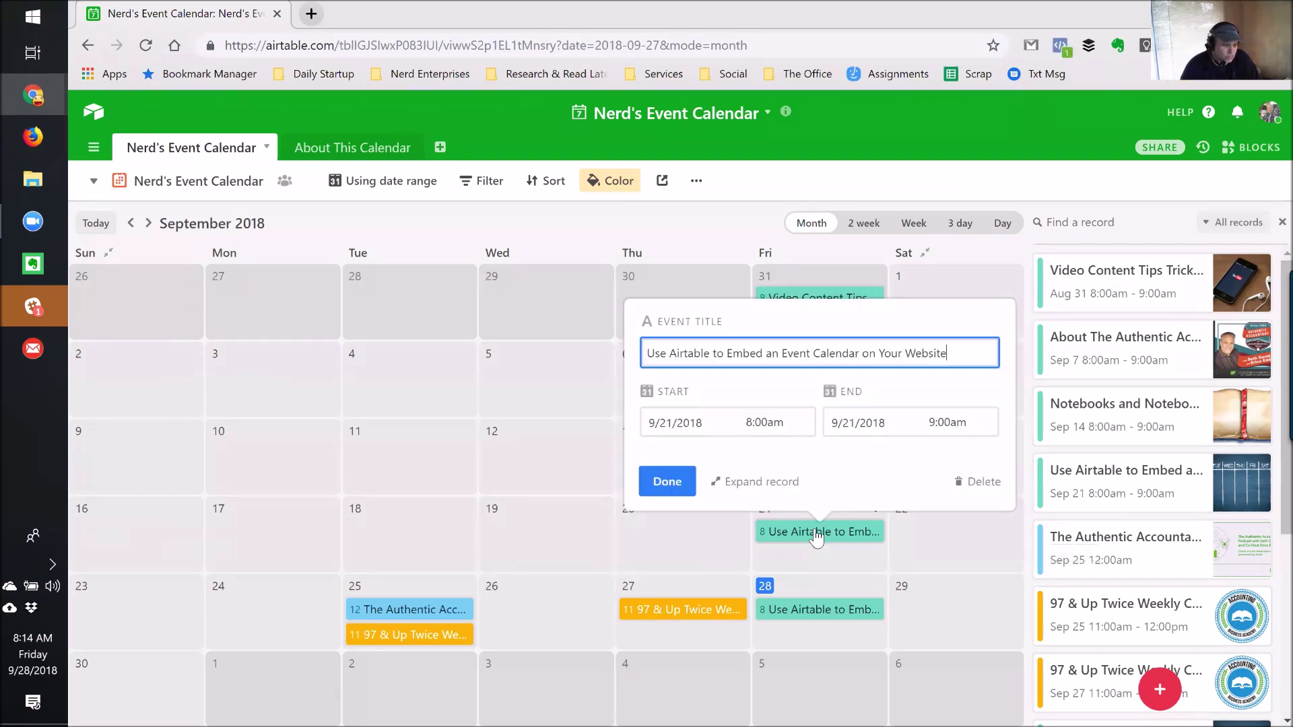
pyautogui.click(761, 482)
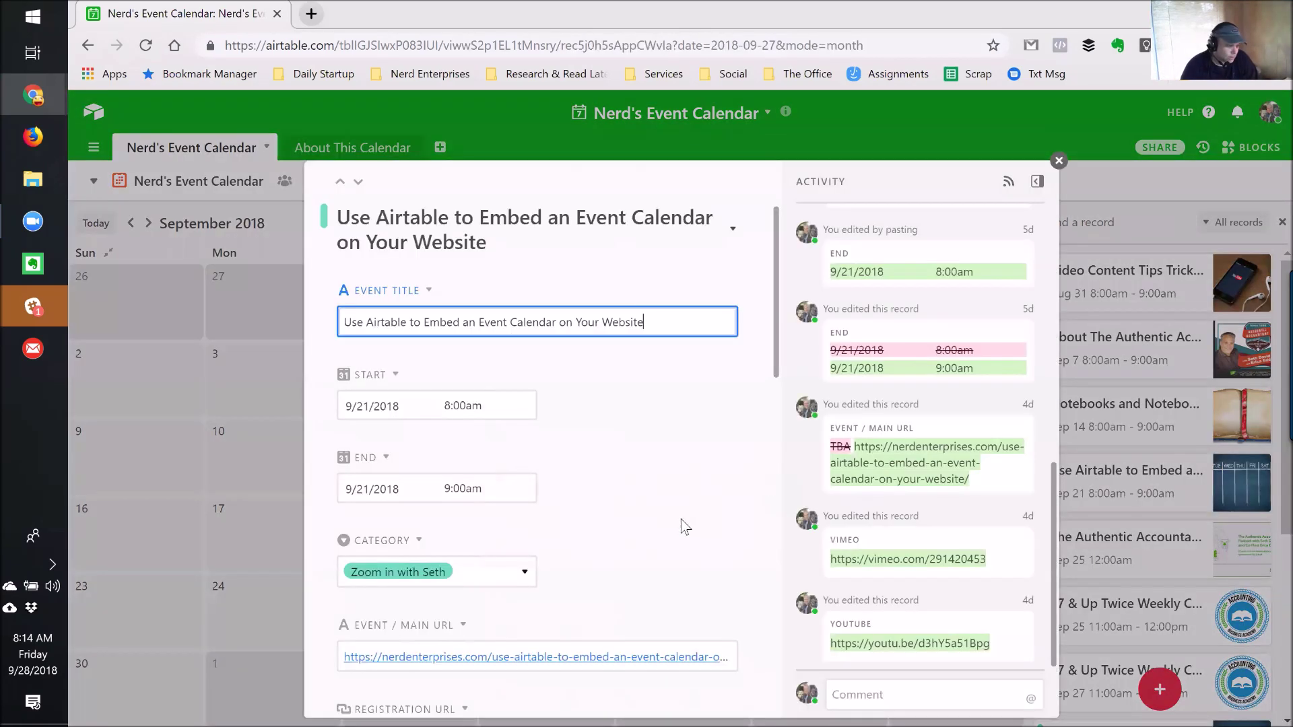
pyautogui.scroll(-3, 687, 528)
pyautogui.scroll(-1, 686, 523)
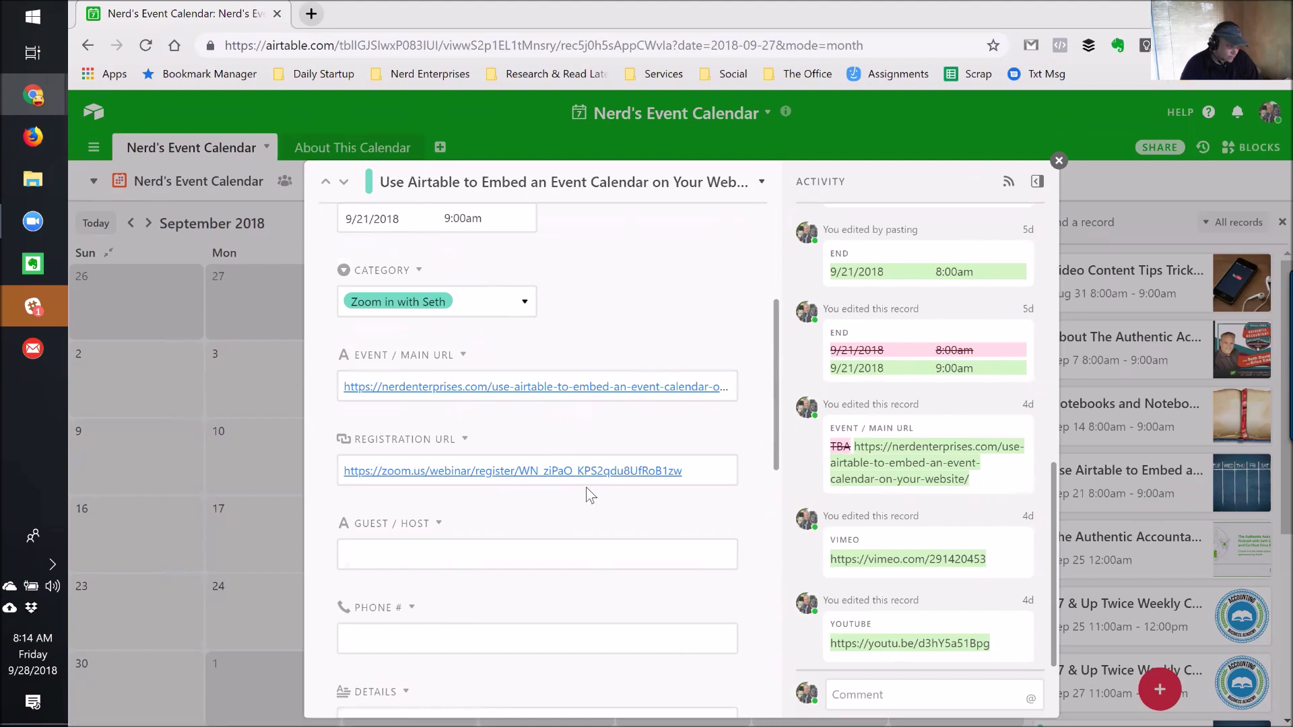
pyautogui.click(554, 471)
pyautogui.scroll(-1, 556, 472)
pyautogui.scroll(-3, 556, 473)
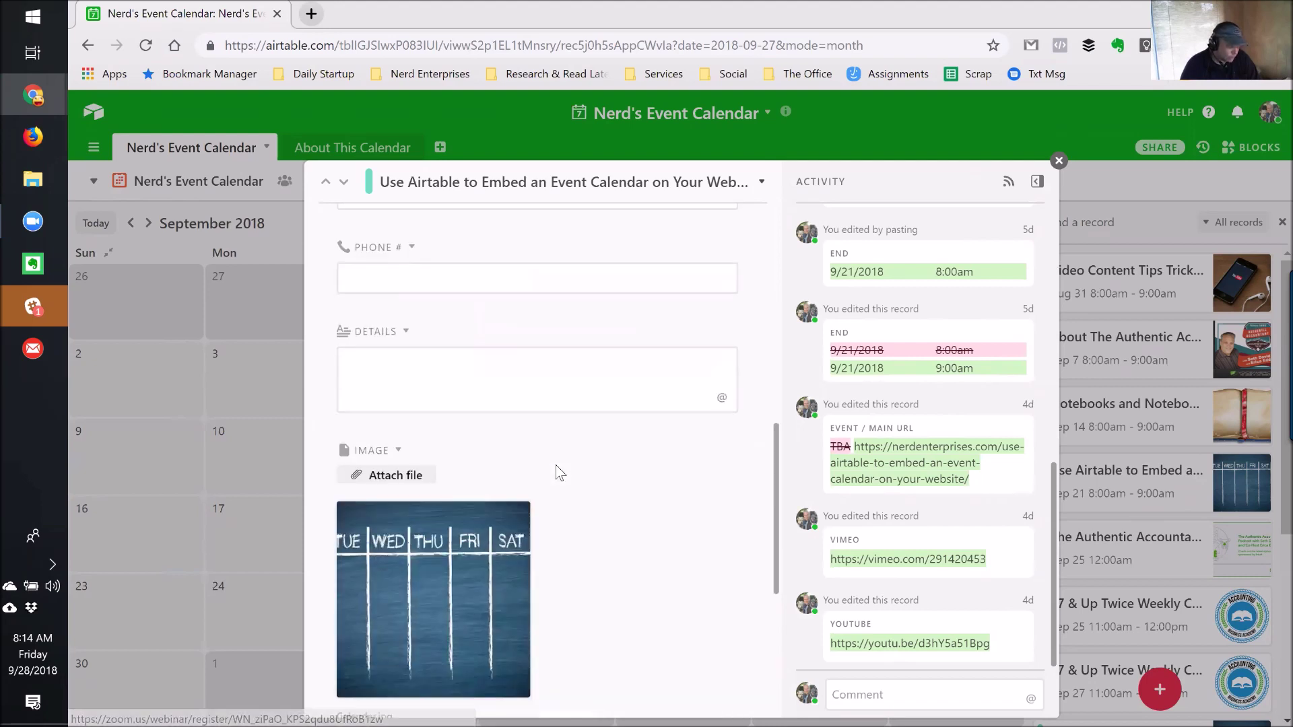
pyautogui.scroll(2, 476, 291)
pyautogui.click(460, 376)
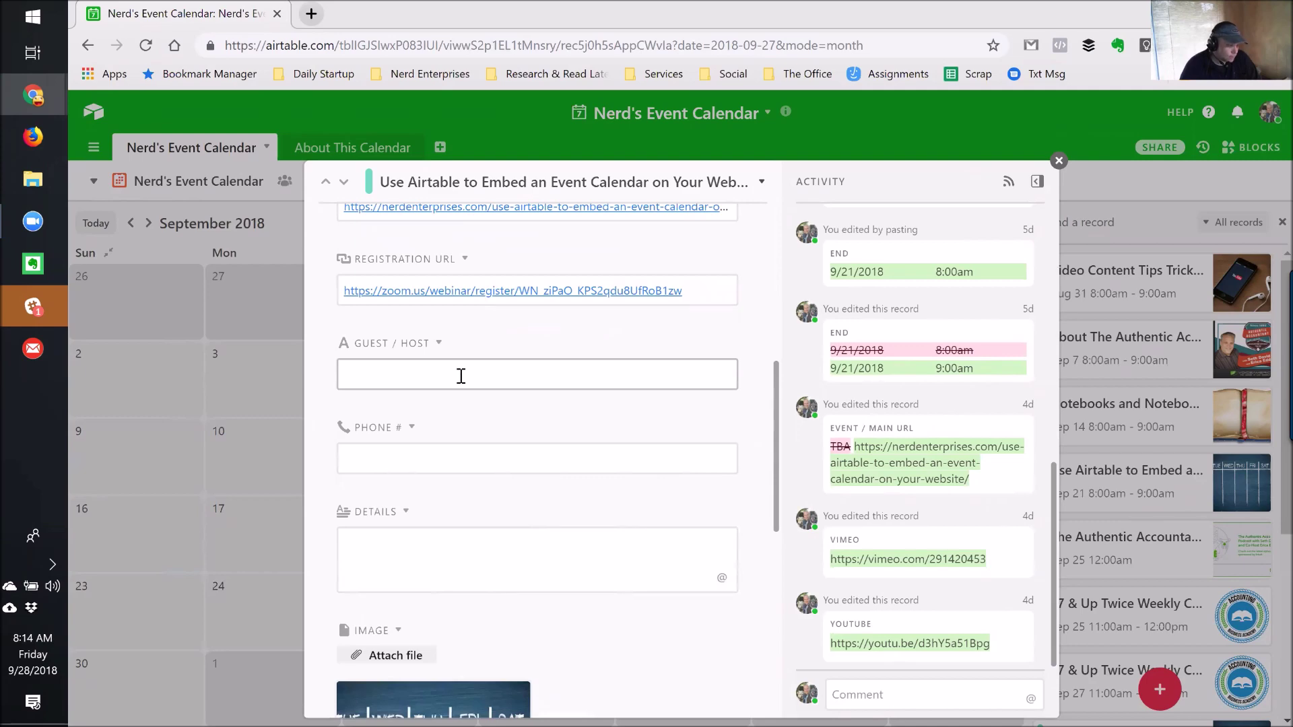
pyautogui.scroll(-2, 461, 376)
pyautogui.scroll(-4, 543, 385)
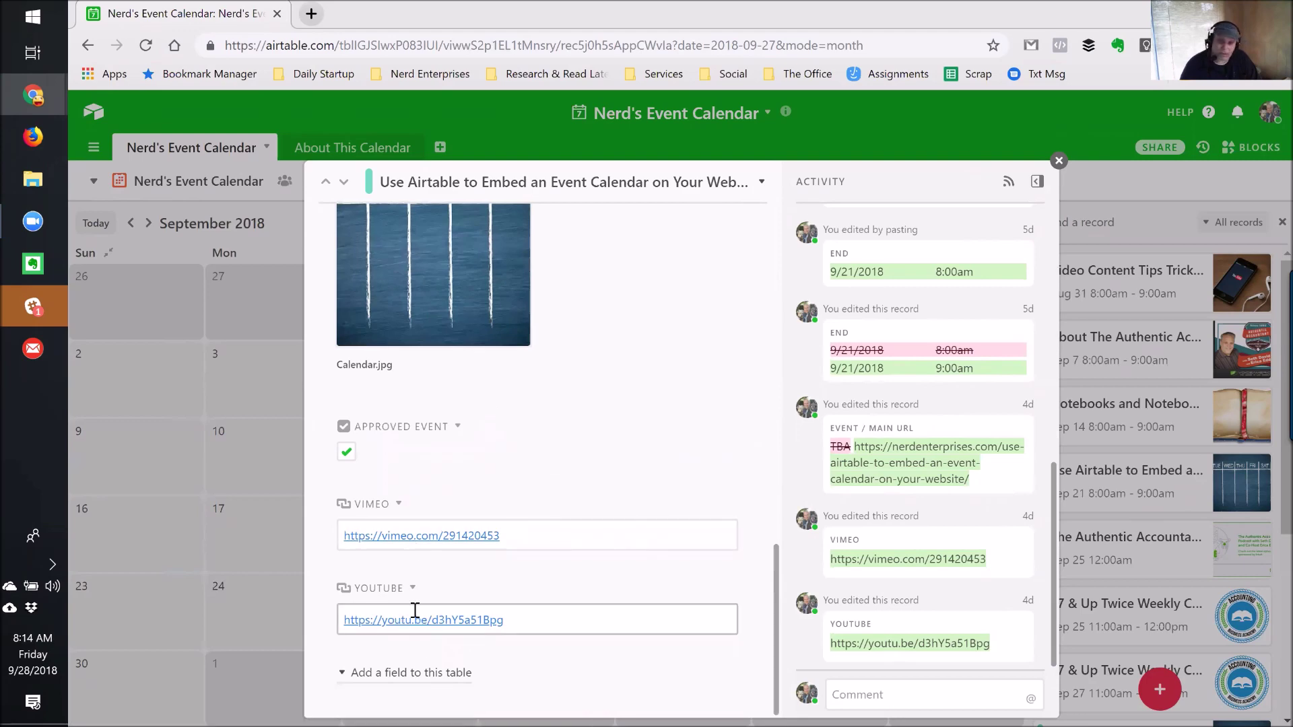
pyautogui.scroll(6, 684, 447)
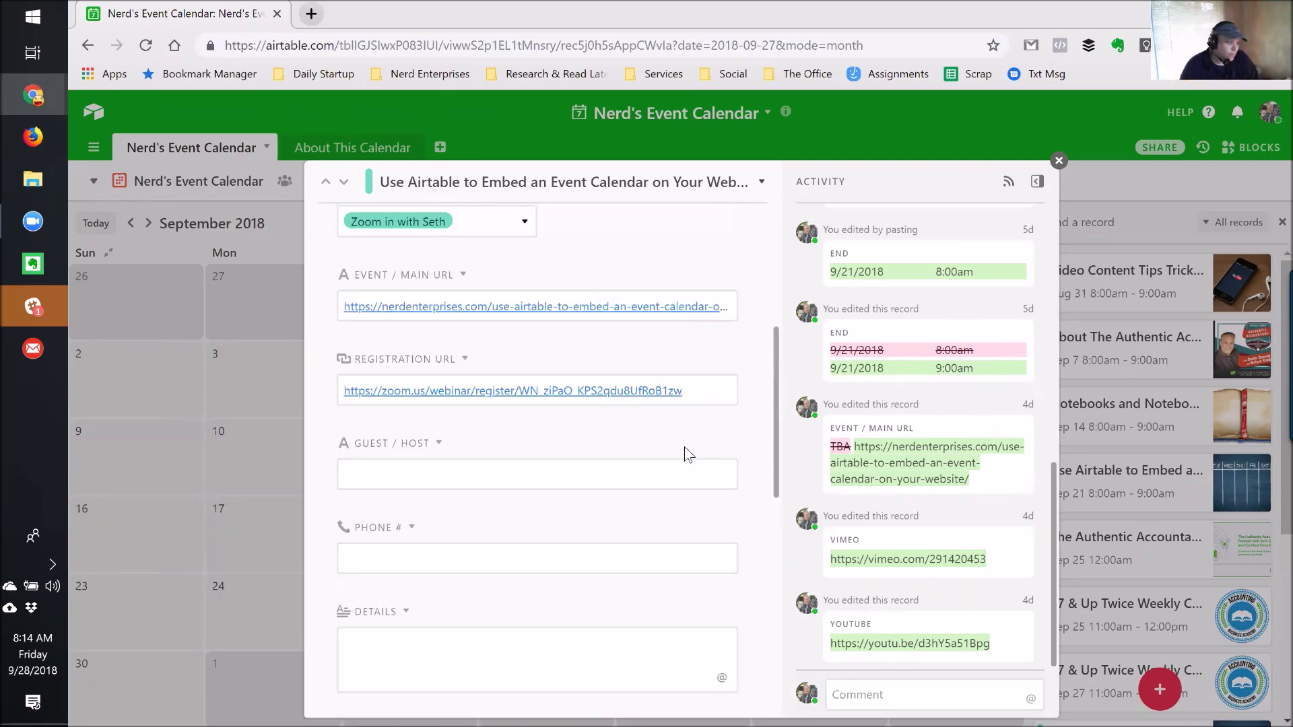
pyautogui.scroll(4, 685, 446)
pyautogui.click(1059, 161)
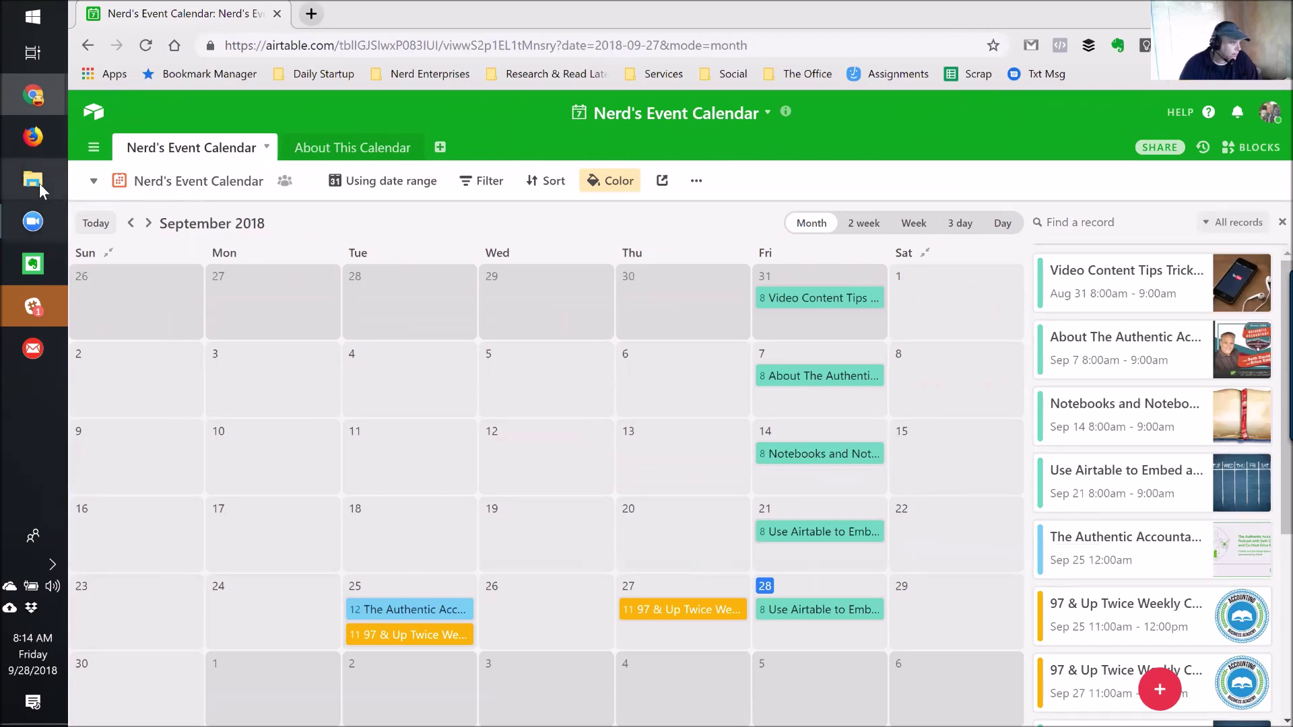
# Step: Switch to the Nerd's Event Grid view and examine the Start and End fields of the first event
pyautogui.click(94, 181)
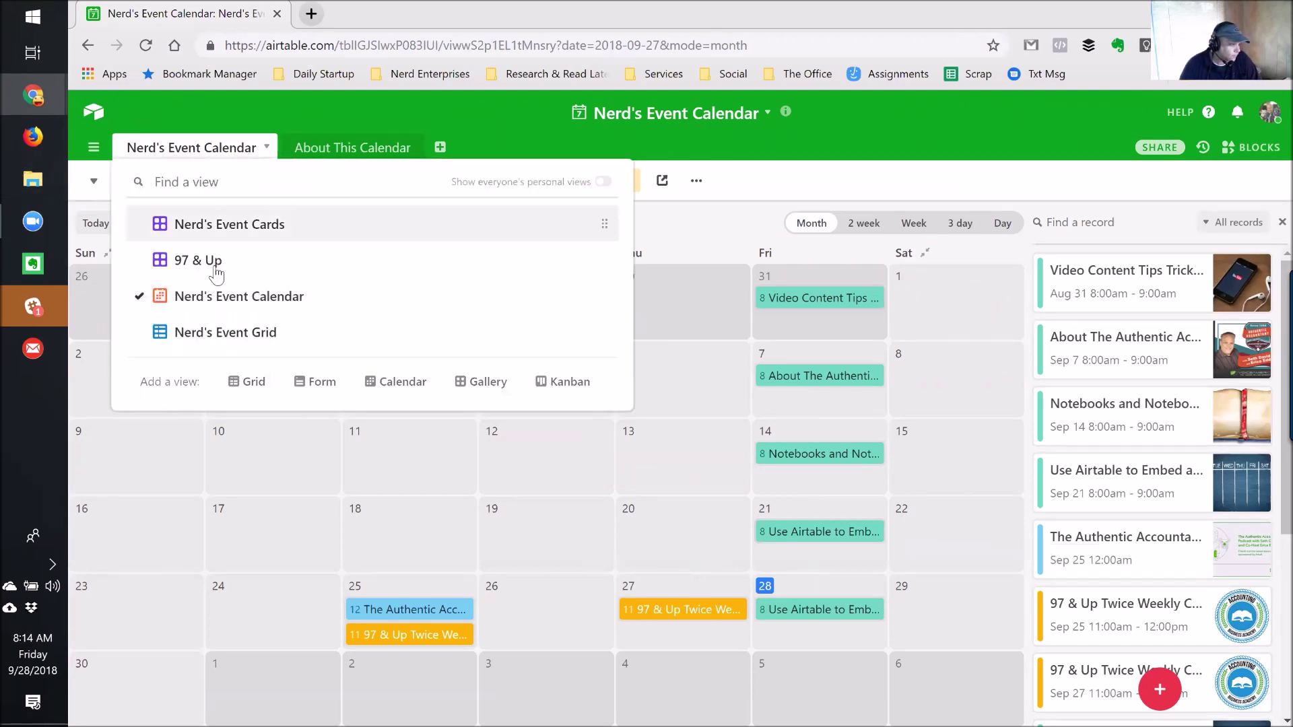
pyautogui.click(217, 334)
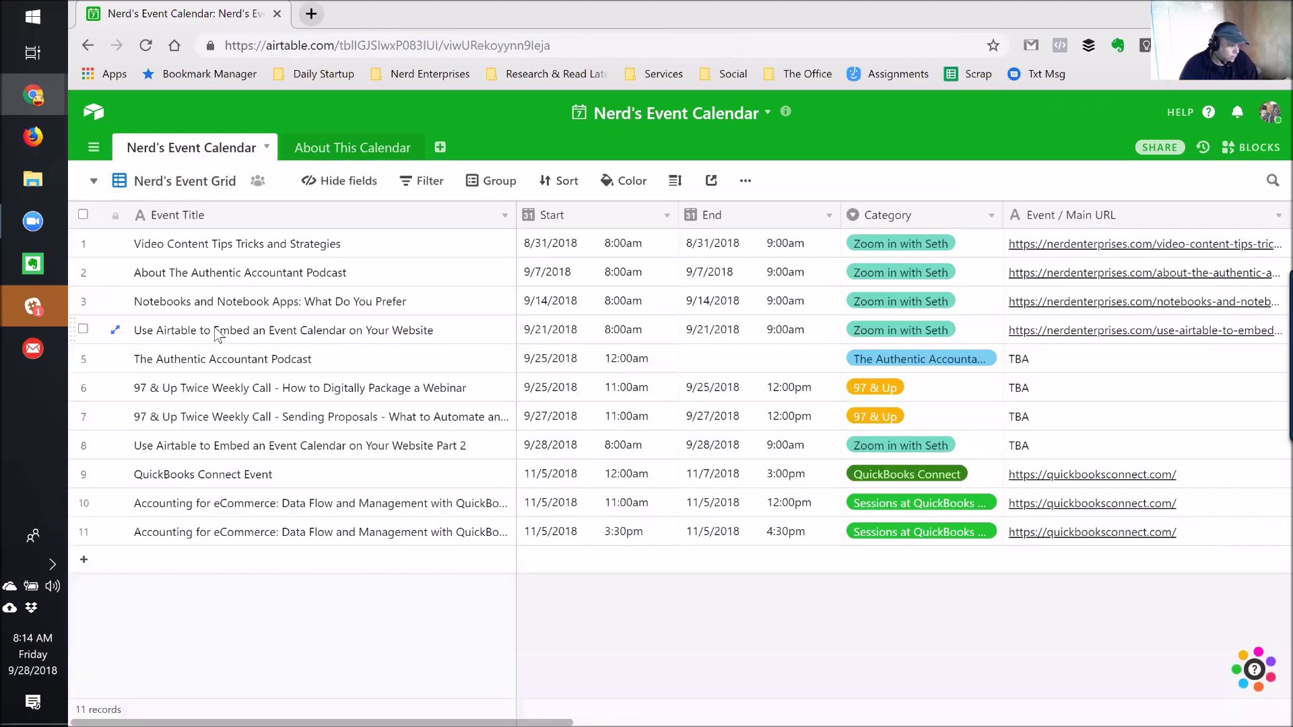
pyautogui.click(280, 252)
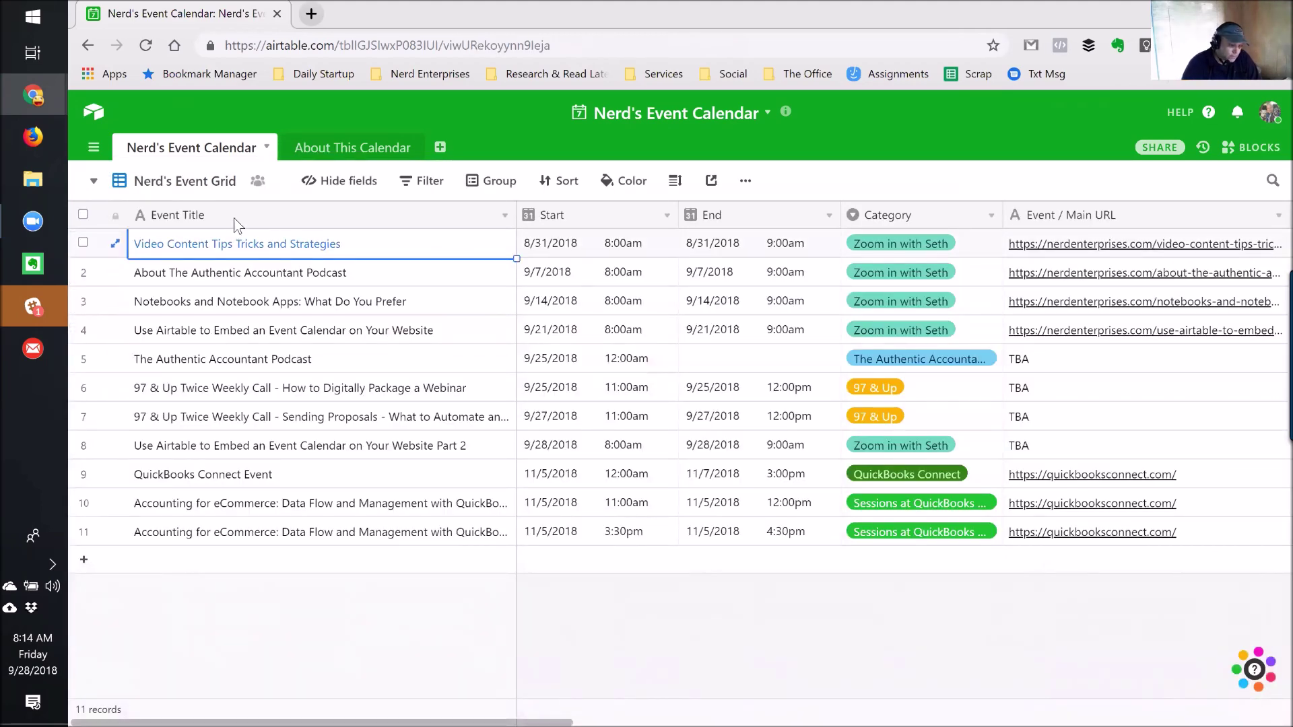
pyautogui.press('Right')
pyautogui.press('Right')
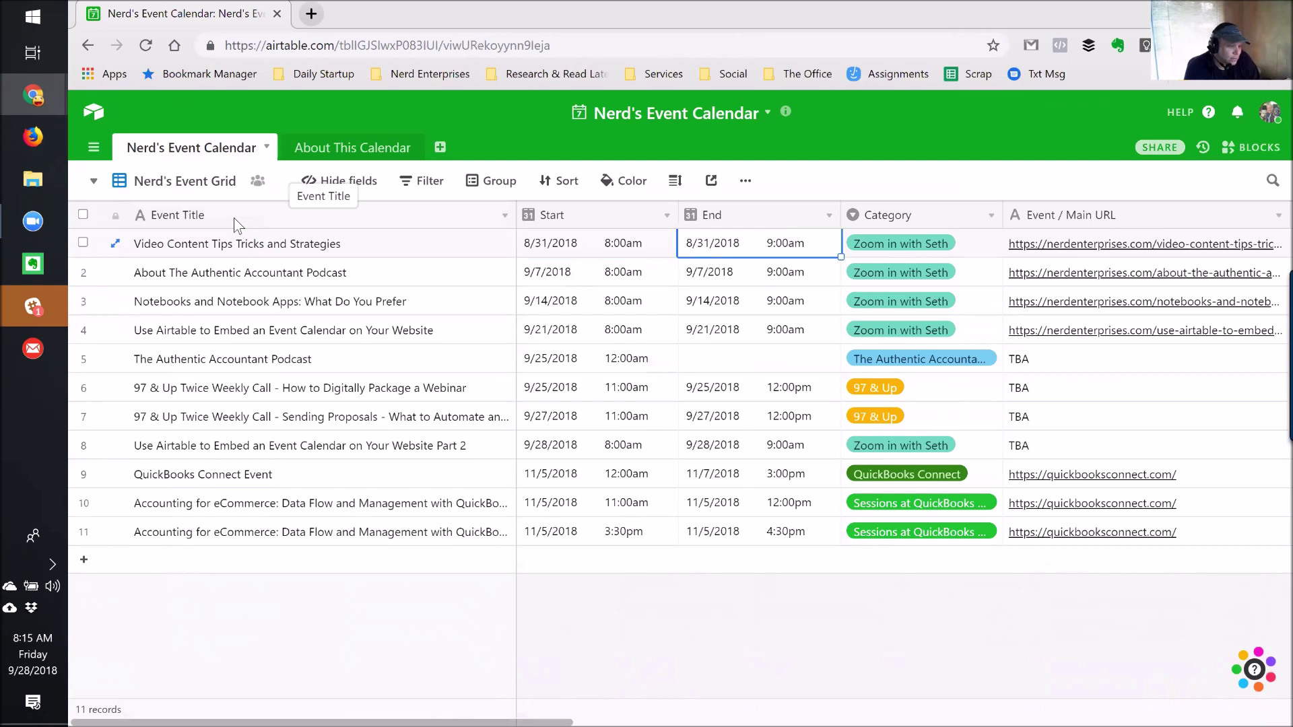
pyautogui.press('Left')
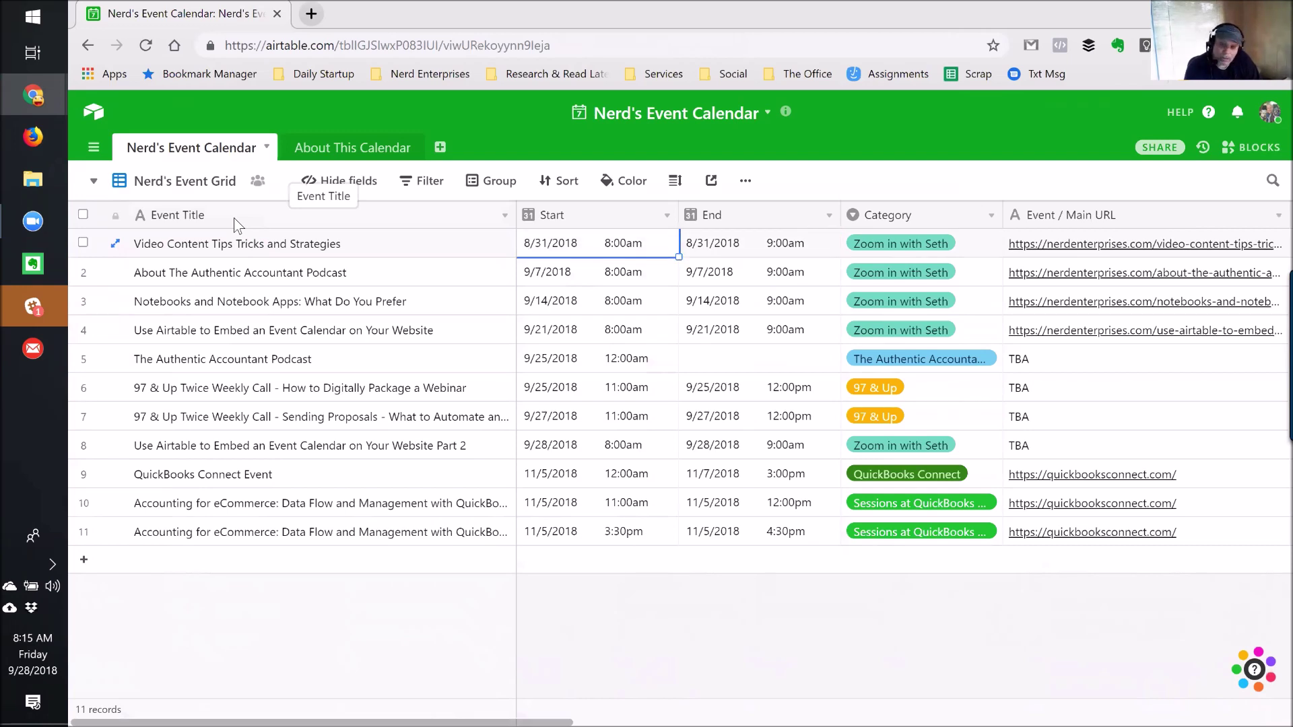
pyautogui.press('Right')
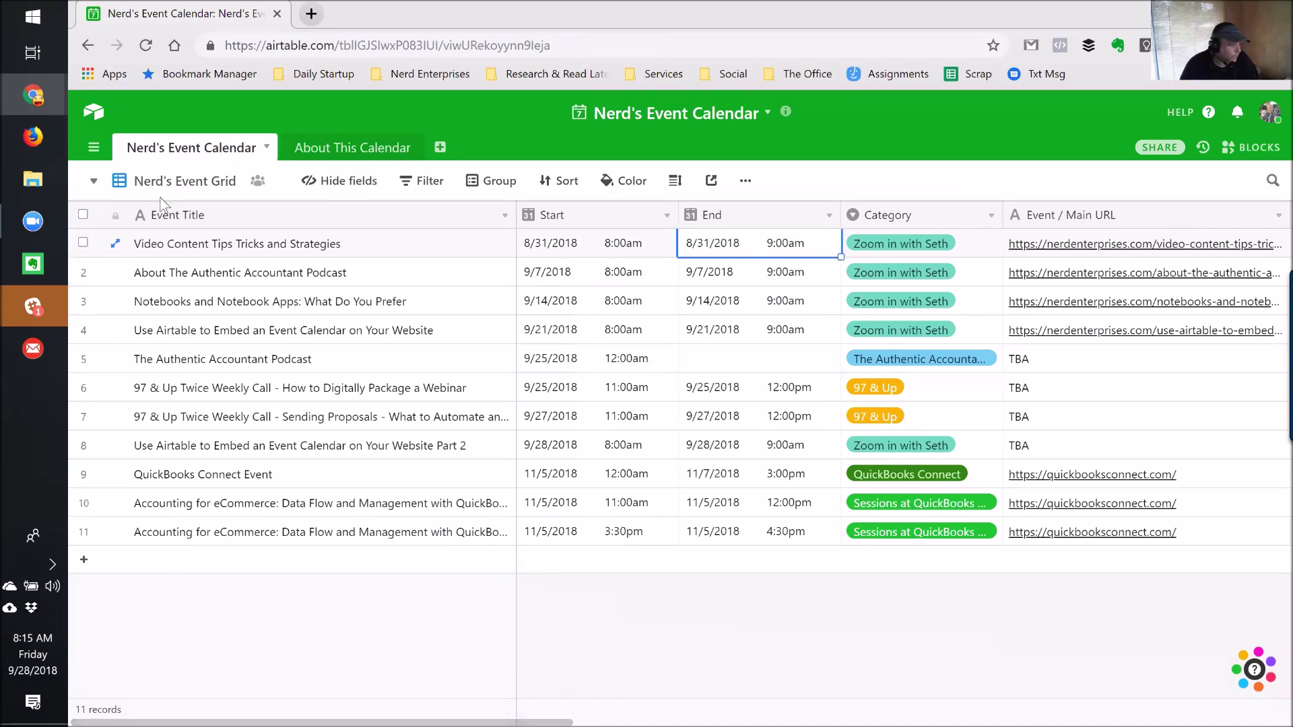
# Step: In the Nerd's Event Calendar view, check the first Accounting for eCommerce event on November 5, 2018
pyautogui.click(142, 188)
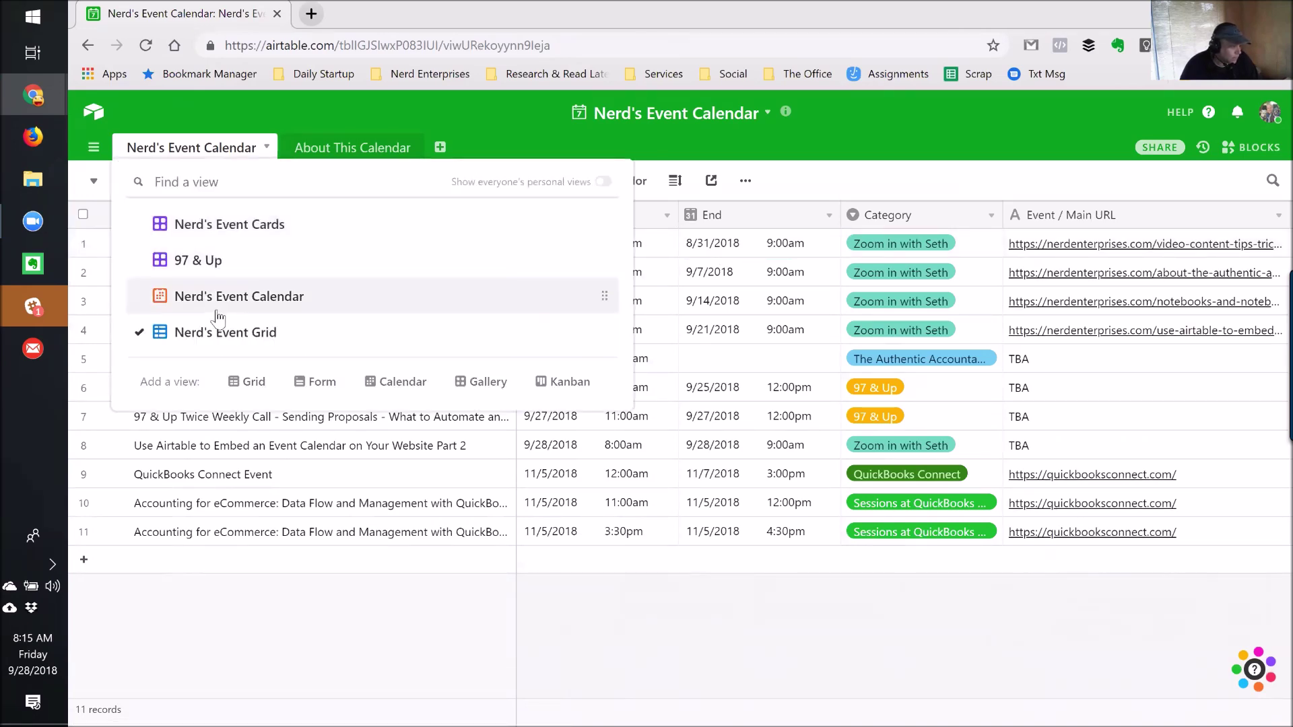
pyautogui.click(215, 300)
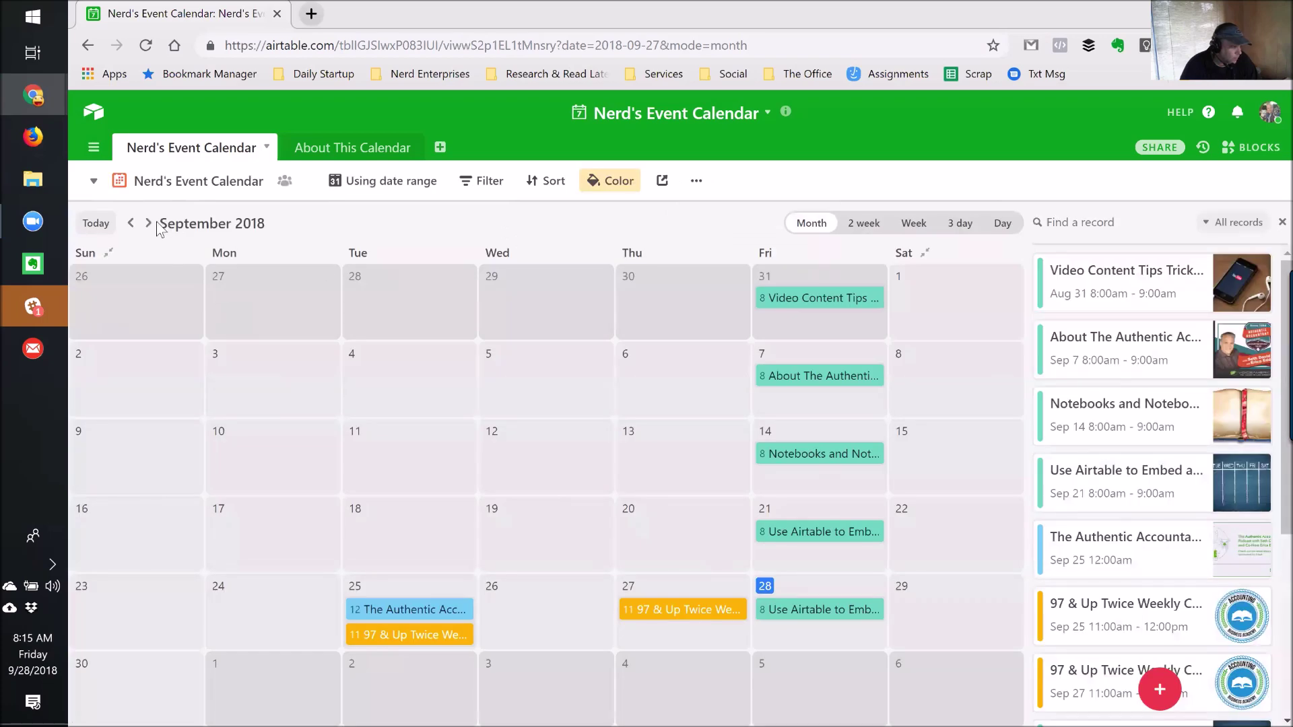
pyautogui.click(148, 223)
pyautogui.click(148, 223)
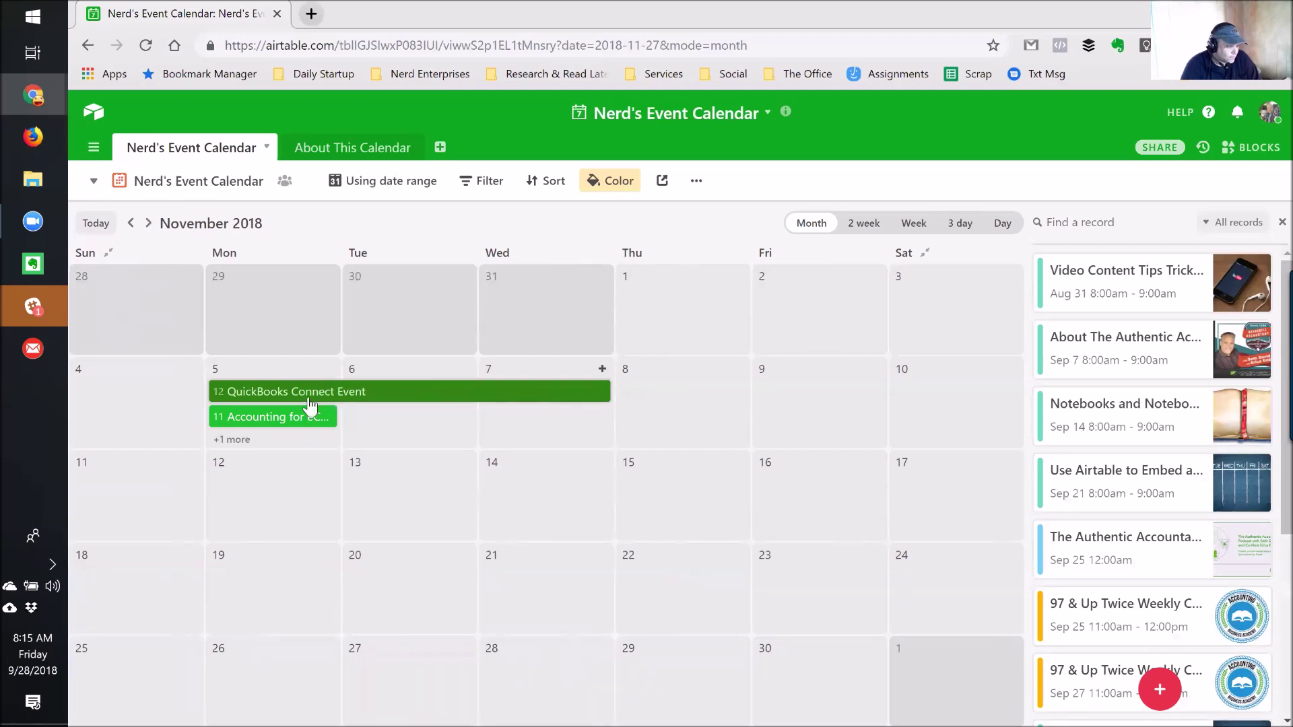
pyautogui.click(276, 418)
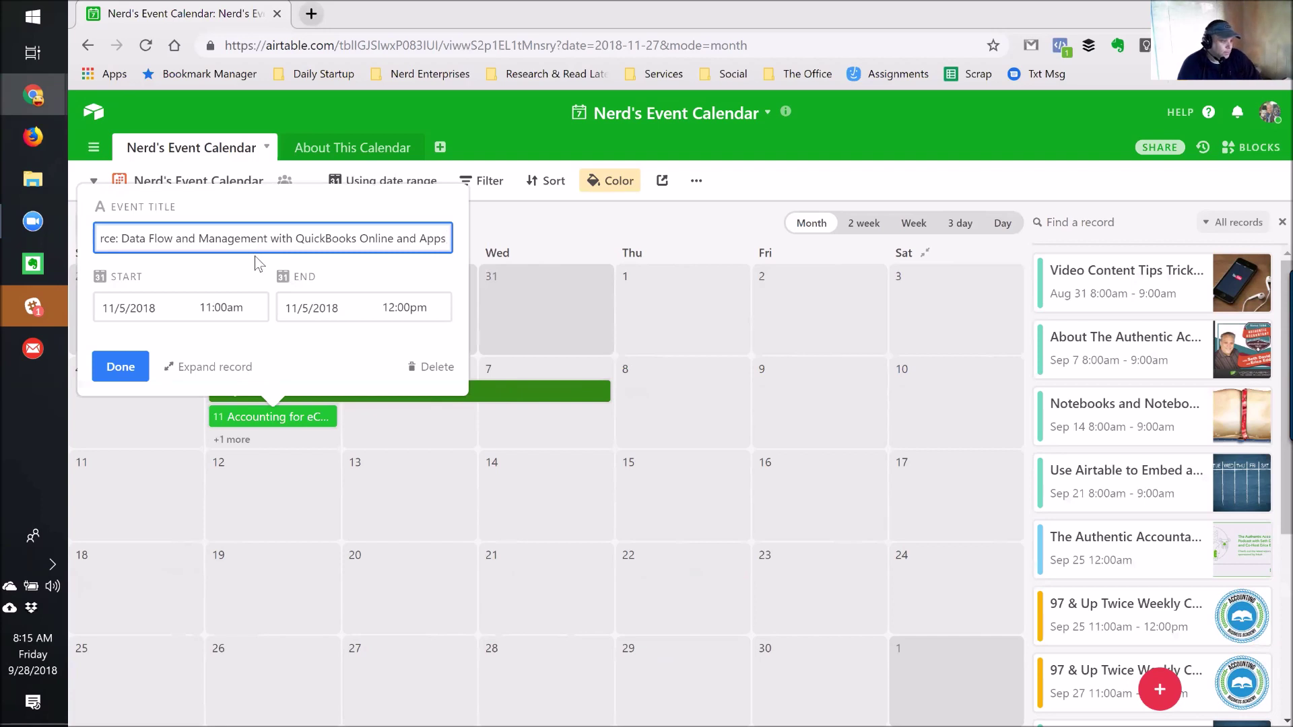
pyautogui.click(108, 369)
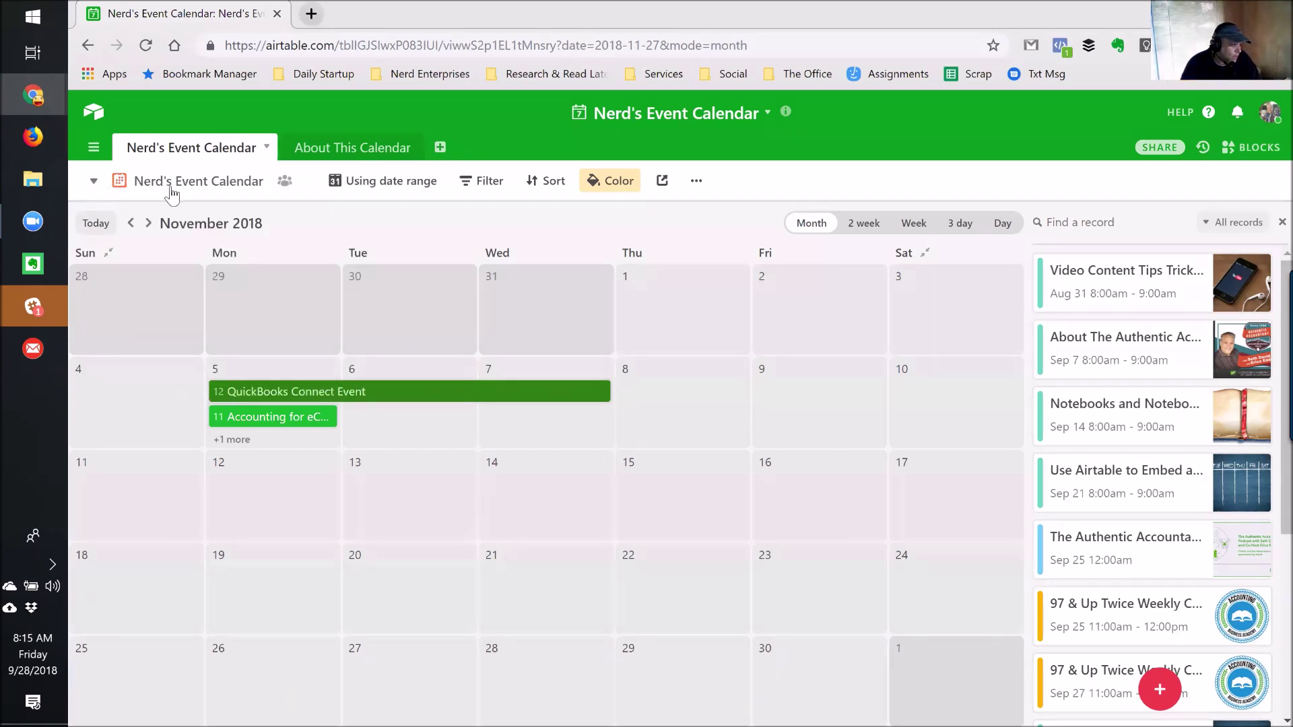
# Step: Open the Category field's configuration in the Nerd's Event Grid view and examine the available field types, keeping Single select
pyautogui.click(171, 192)
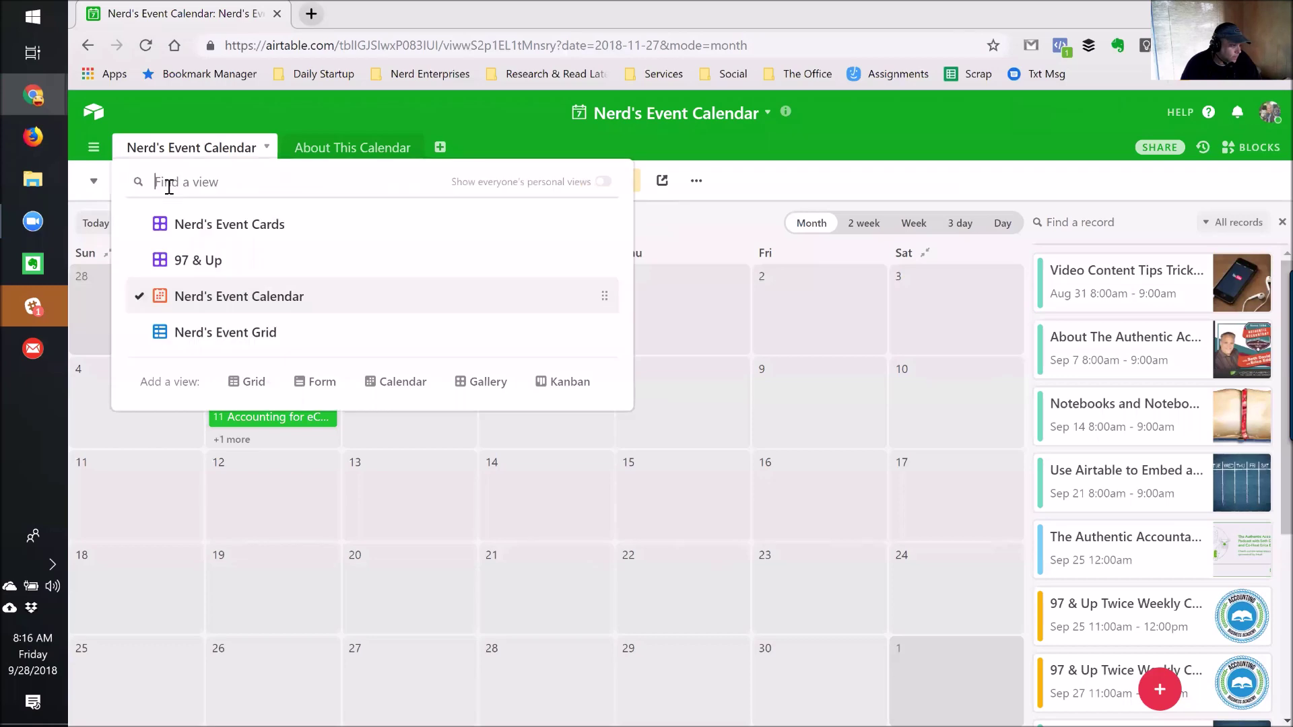
pyautogui.click(213, 333)
pyautogui.click(970, 251)
pyautogui.doubleClick(946, 217)
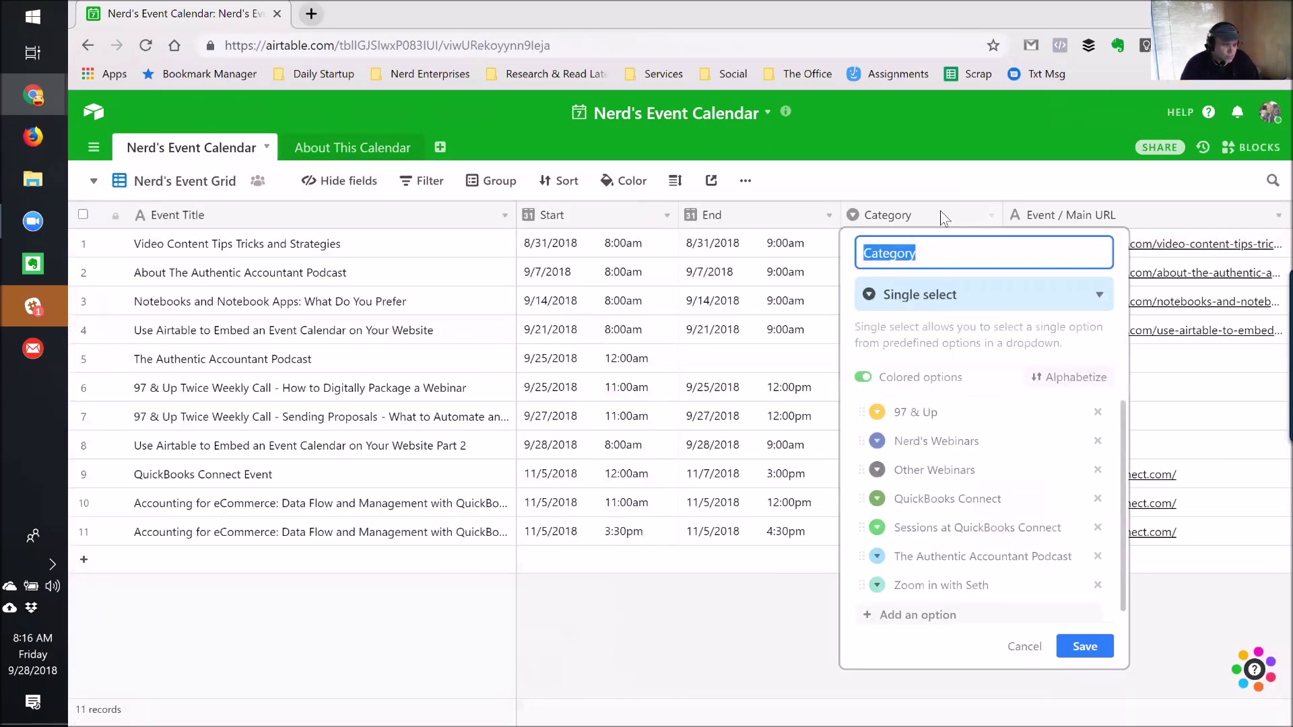
pyautogui.click(909, 301)
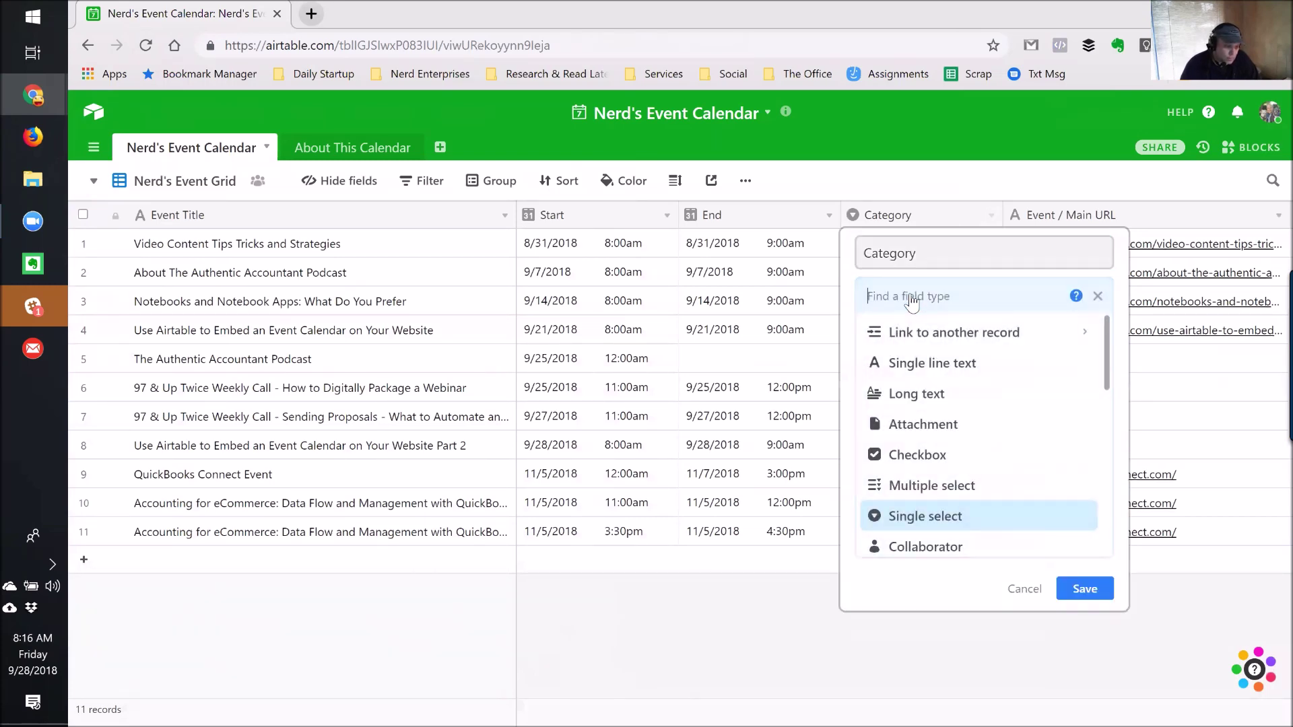
pyautogui.click(932, 529)
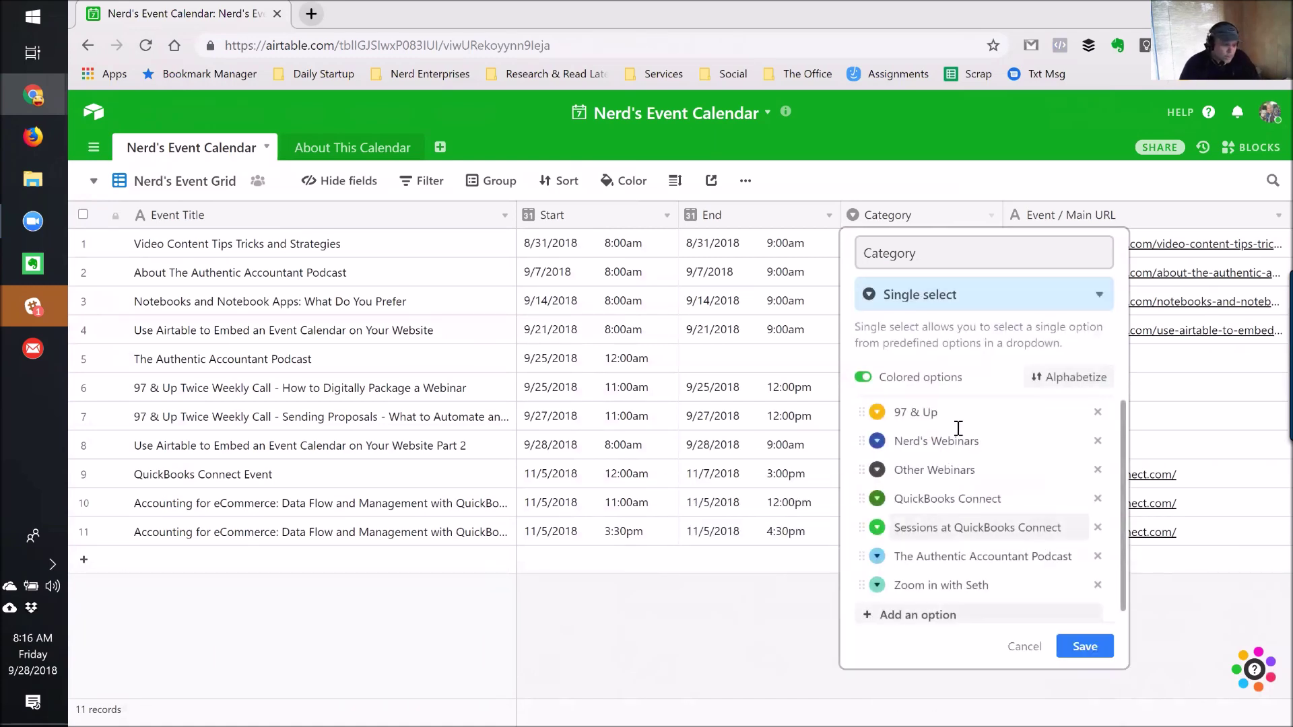
# Step: Examine the Category field's options and the color choices for 97 & Up, and close the field configuration without saving
pyautogui.scroll(-1, 956, 579)
pyautogui.click(927, 608)
pyautogui.press('BackSpace')
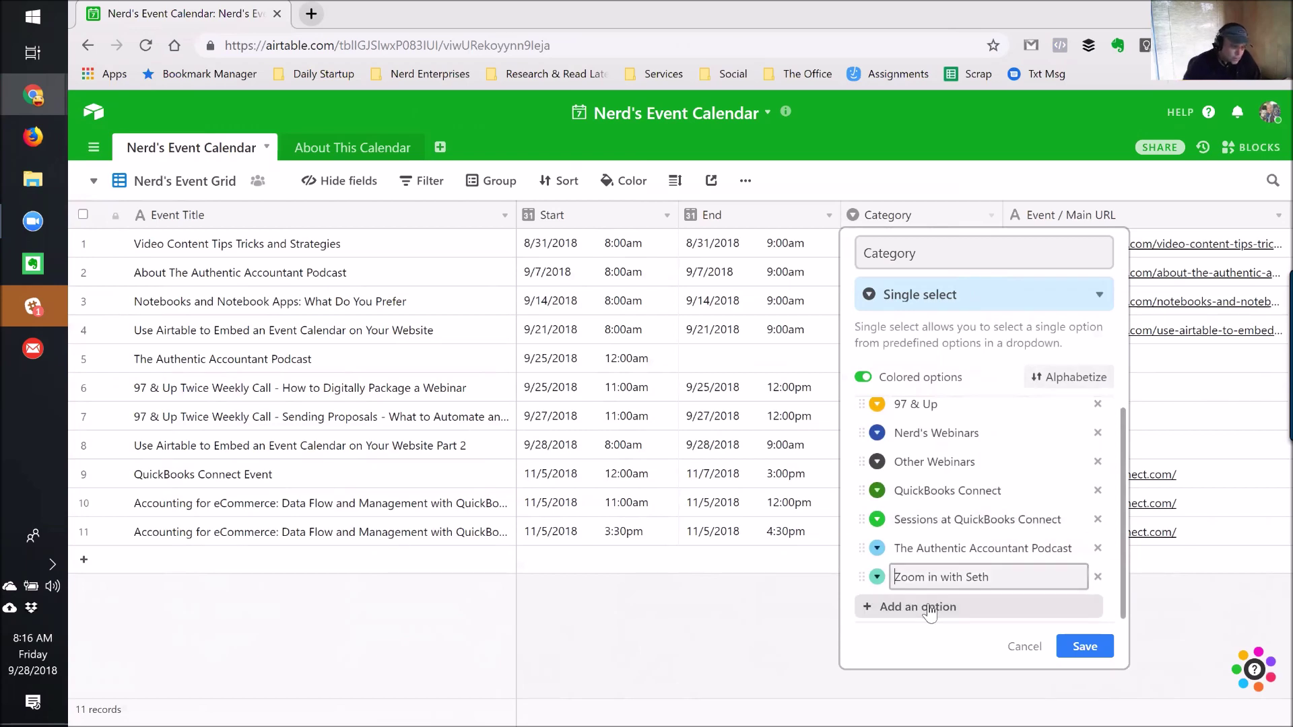
pyautogui.scroll(1, 906, 458)
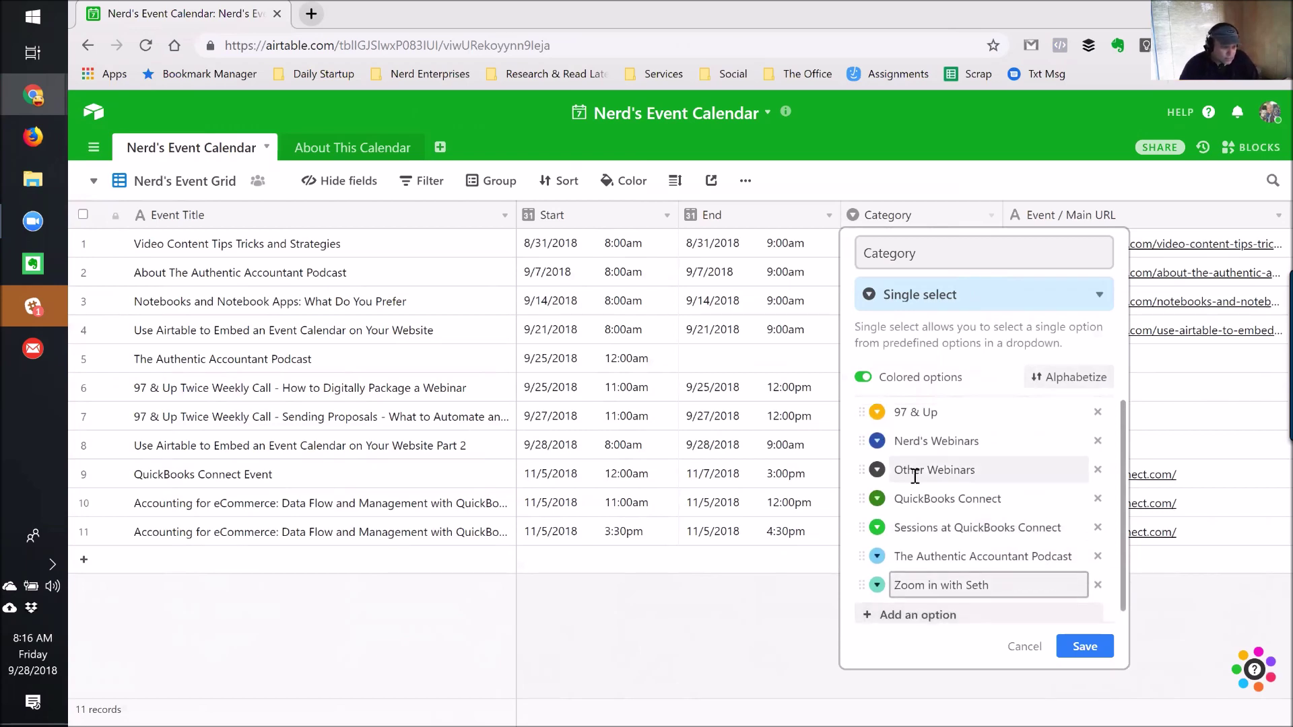
pyautogui.click(877, 411)
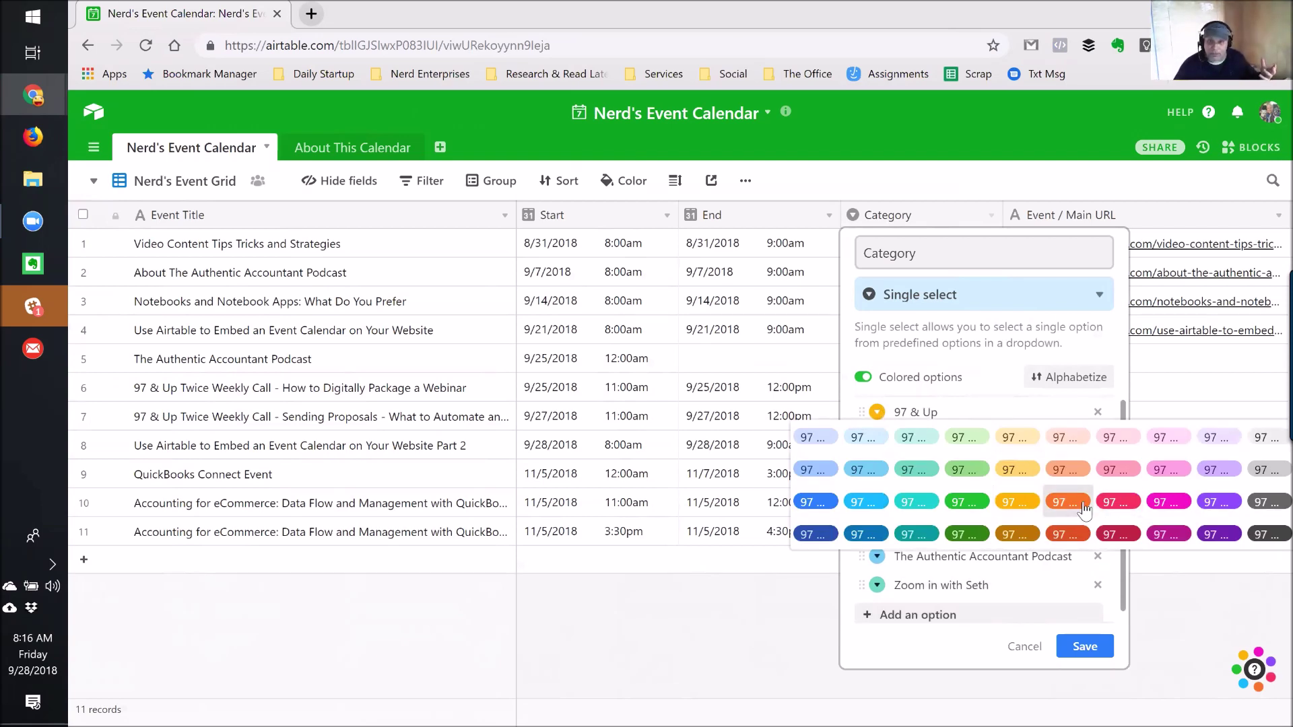
pyautogui.click(973, 256)
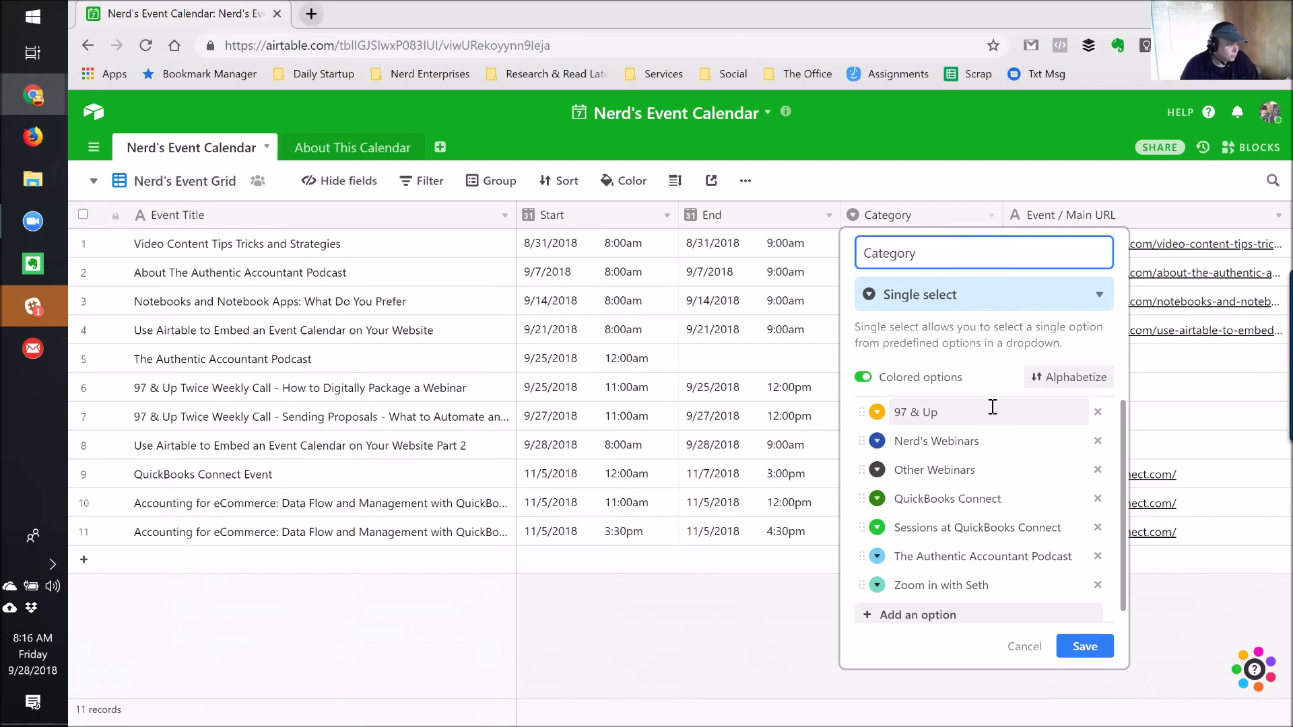
pyautogui.click(32, 221)
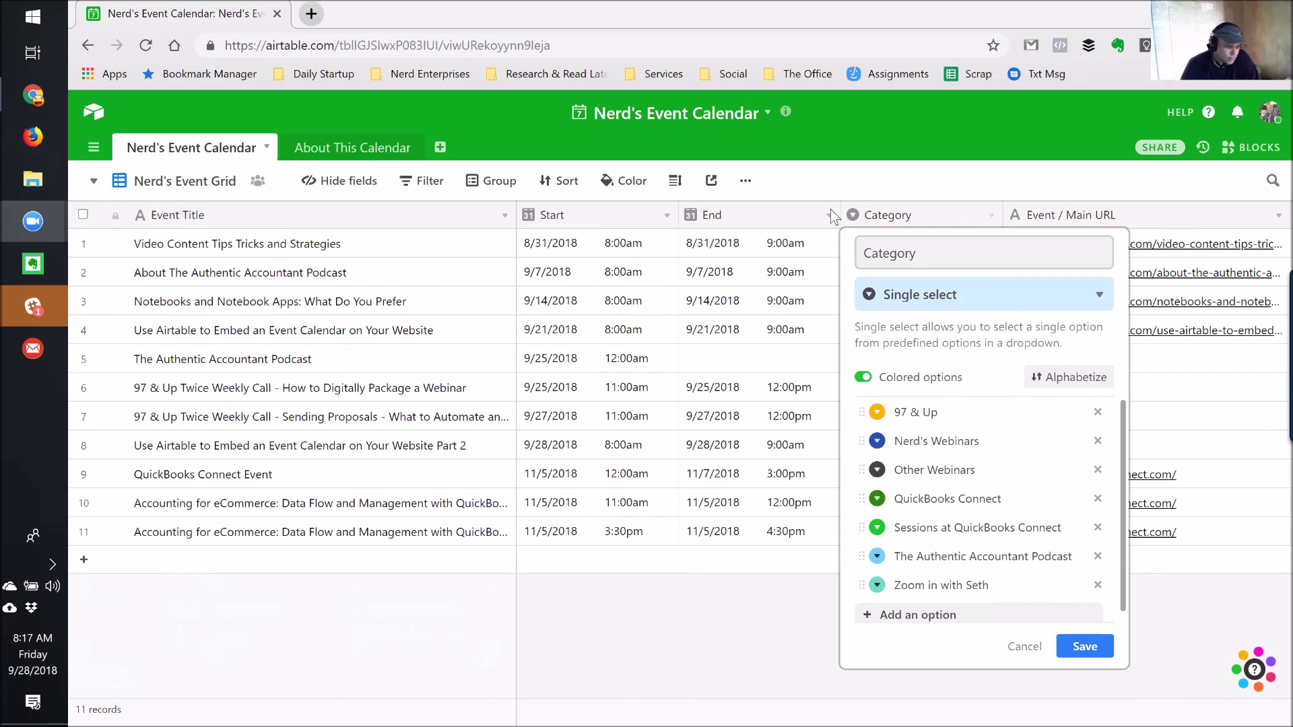
pyautogui.click(914, 142)
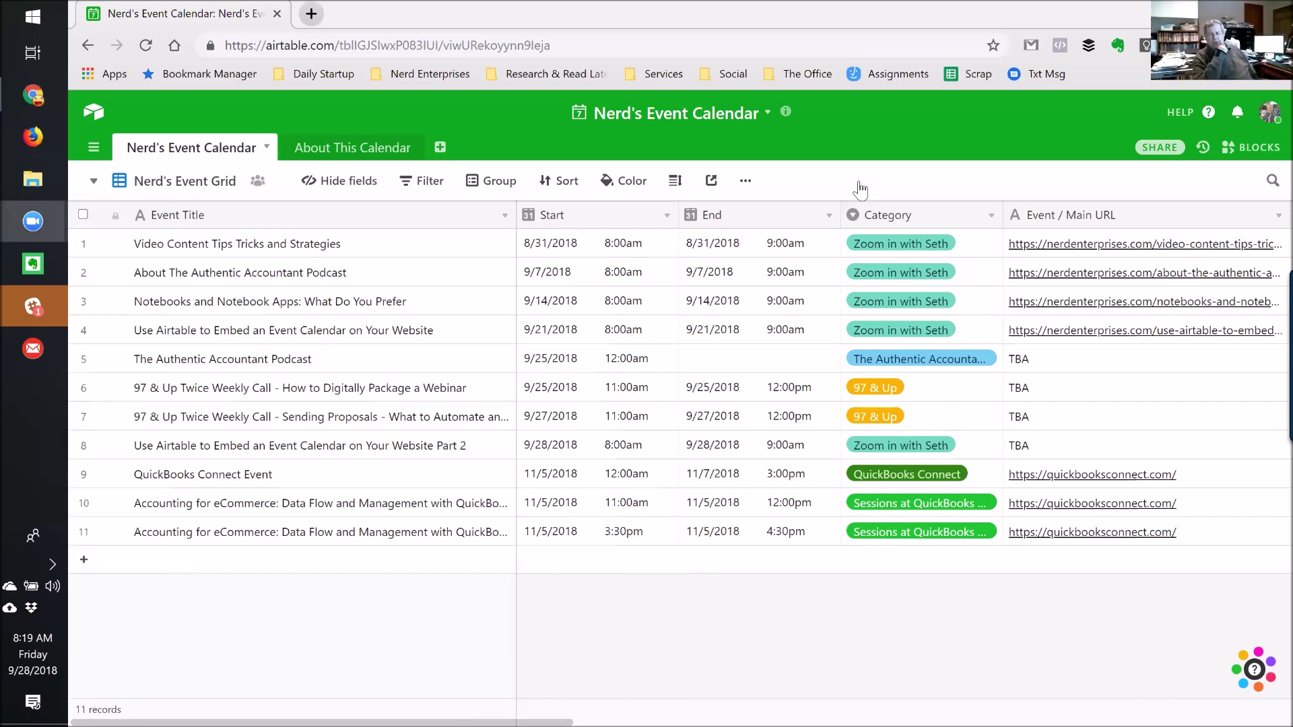
# Step: Open Dynalist in a new browser tab and examine the items in the To Do Priority 1 list
pyautogui.click(739, 244)
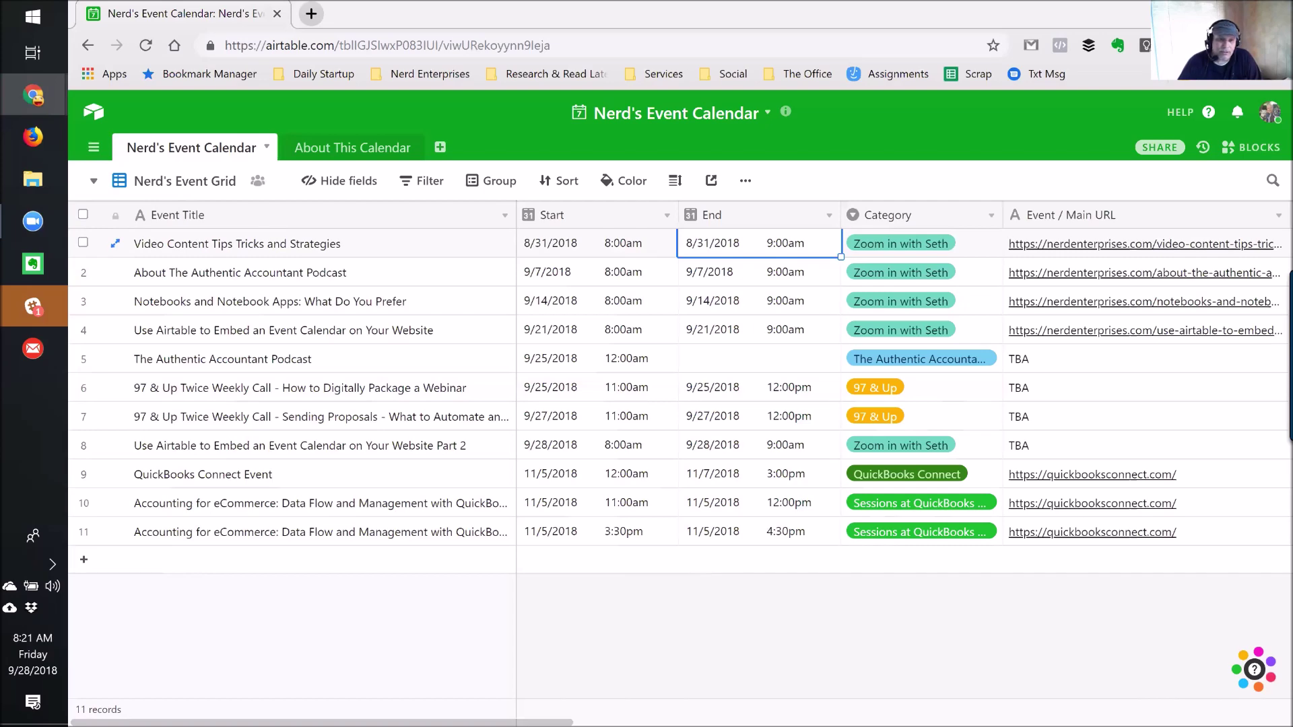
pyautogui.click(311, 13)
pyautogui.click(808, 76)
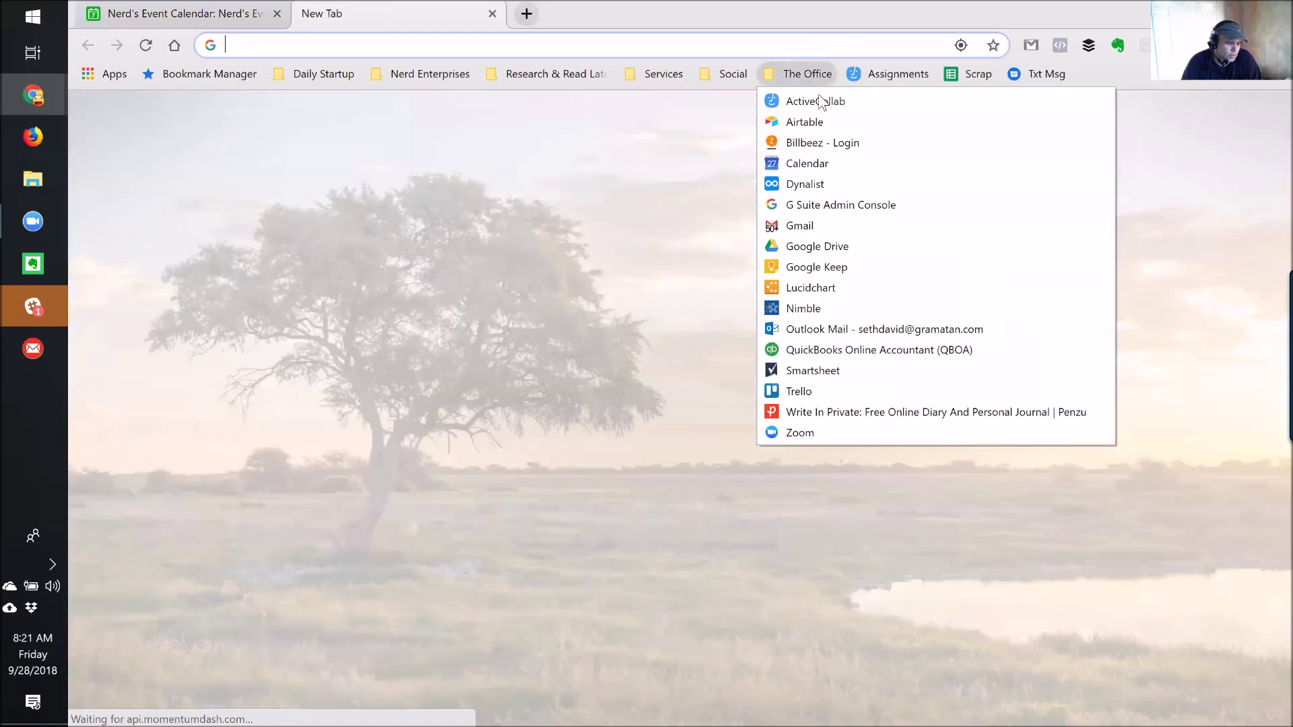
pyautogui.click(812, 184)
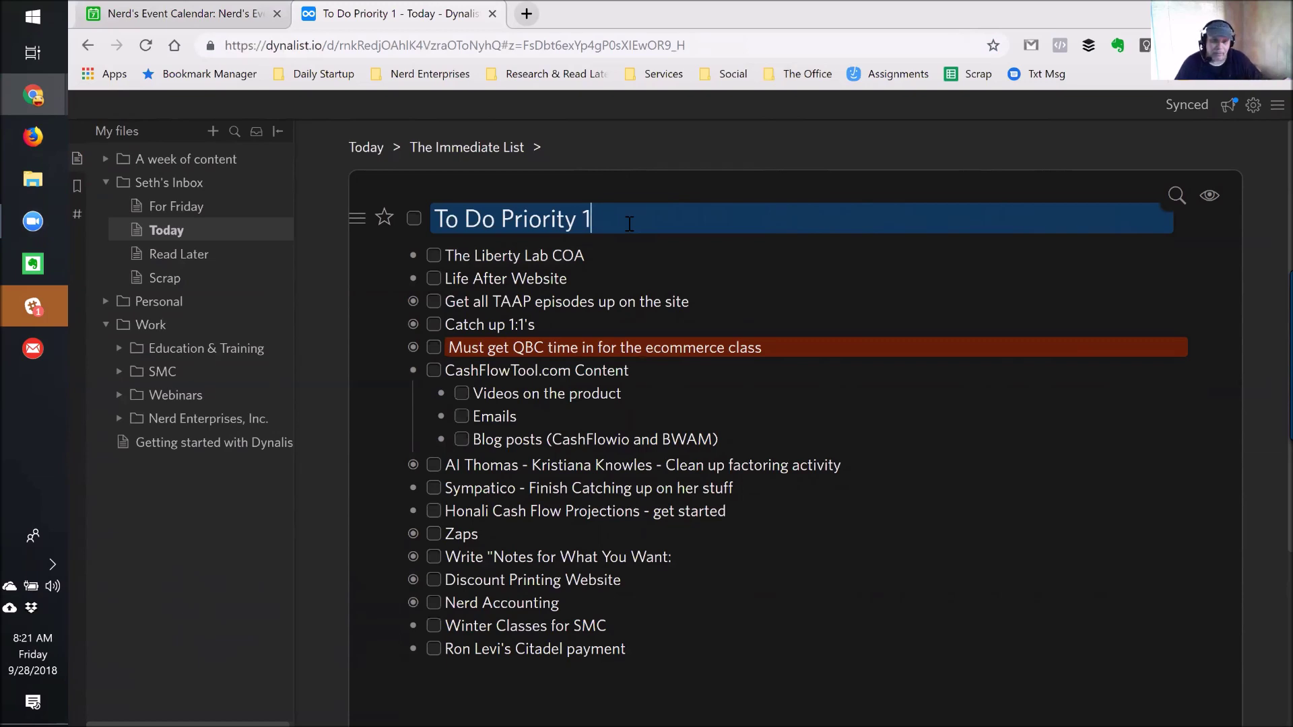
pyautogui.click(578, 278)
pyautogui.click(558, 301)
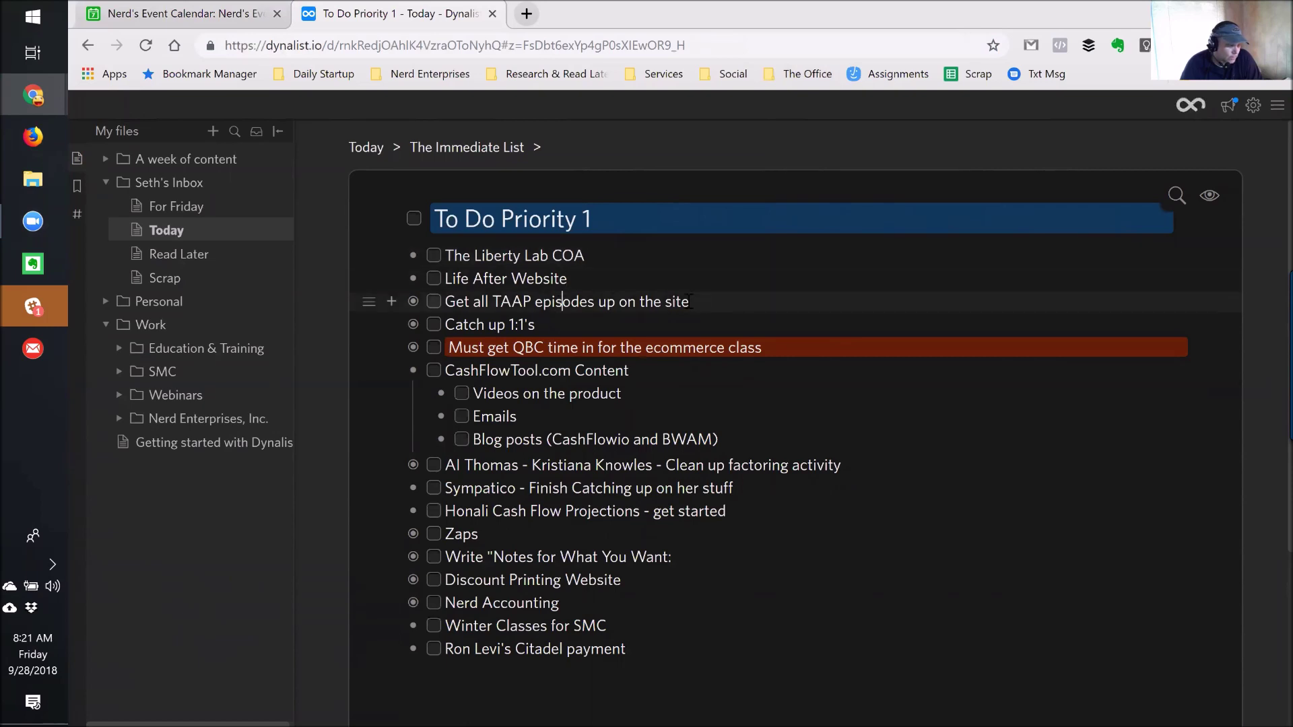
pyautogui.tripleClick(549, 301)
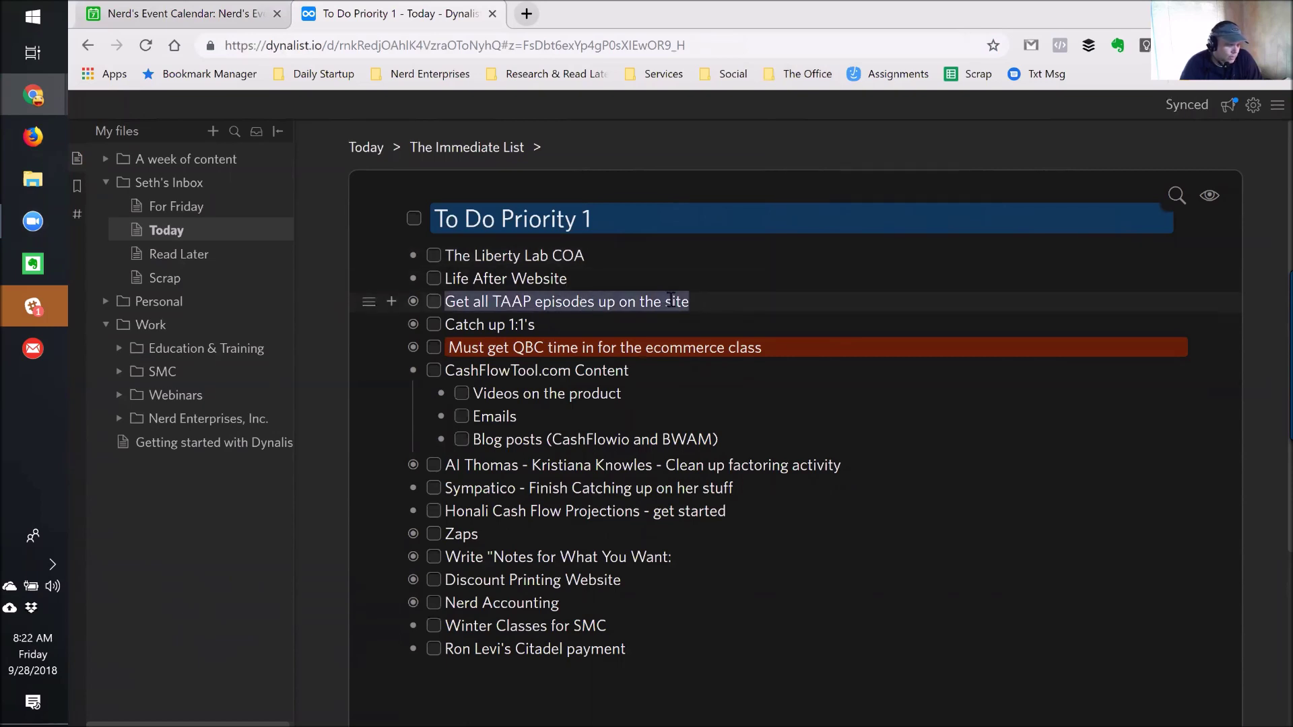
pyautogui.click(717, 302)
pyautogui.click(578, 322)
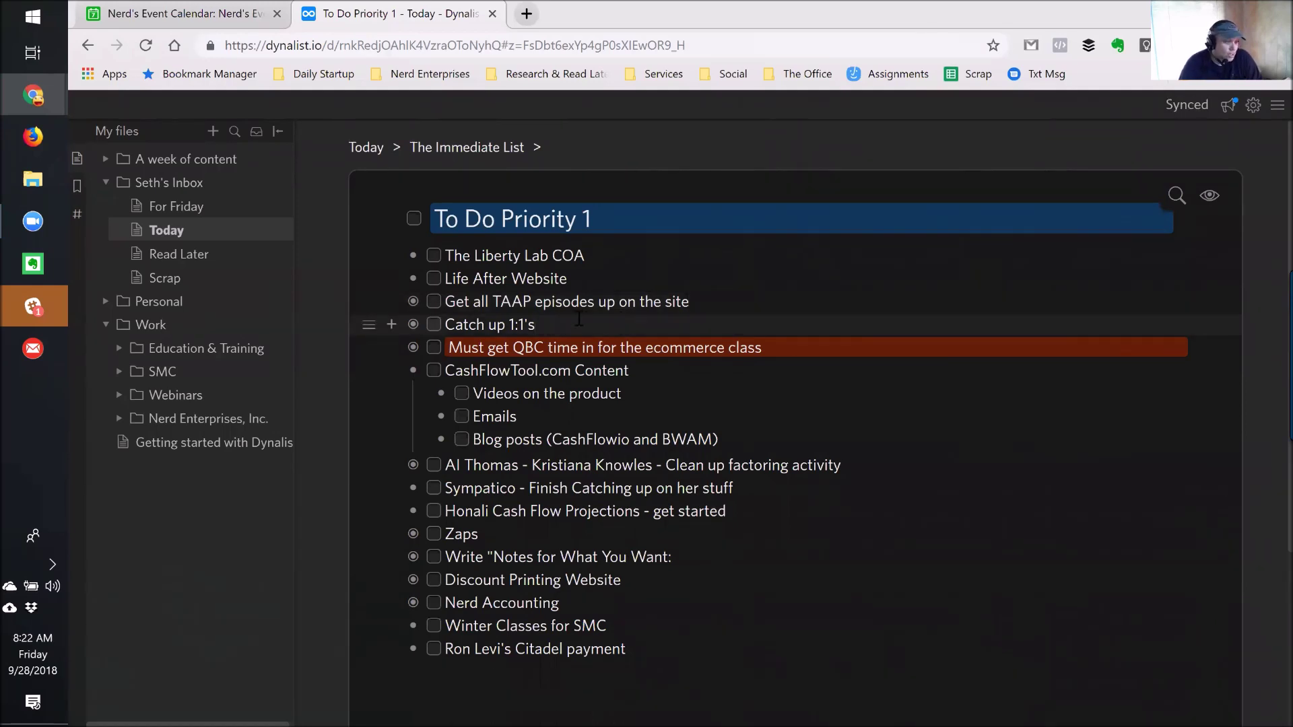
# Step: Add a nested item reading "item 1" under The Liberty Lab COA, followed by an empty item
pyautogui.click(229, 14)
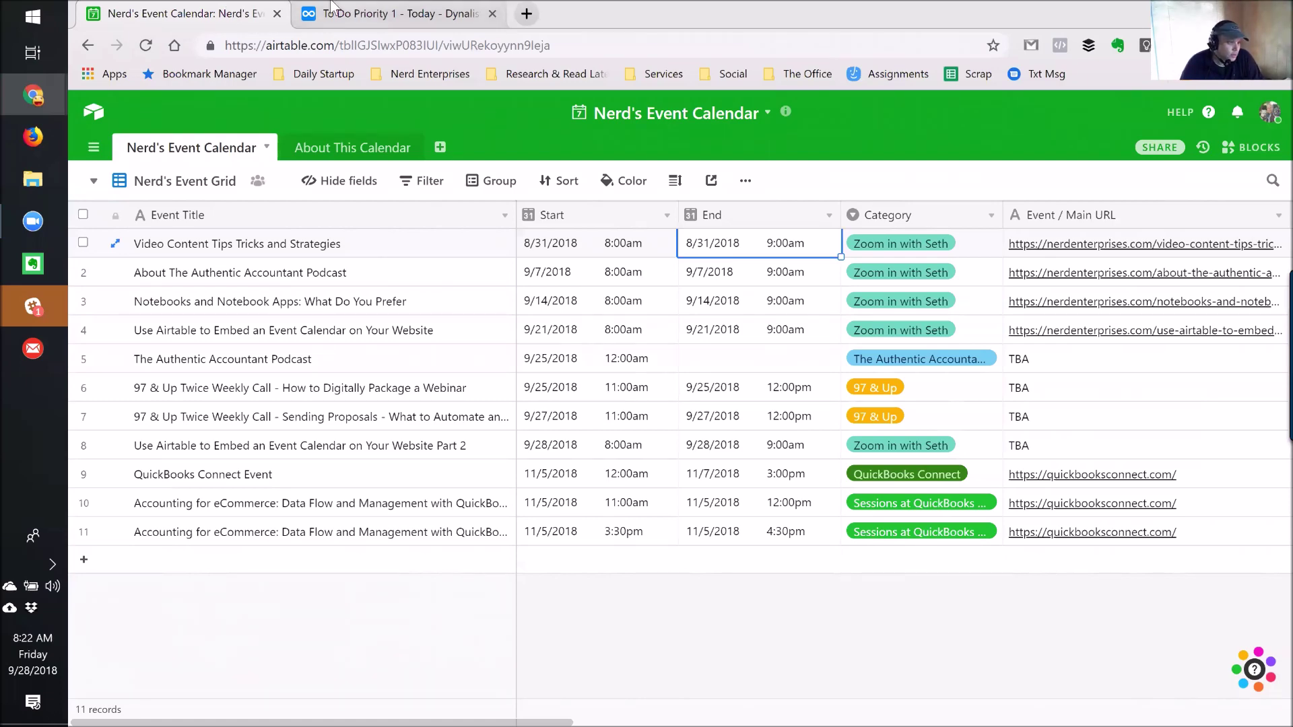
pyautogui.click(367, 14)
pyautogui.click(595, 256)
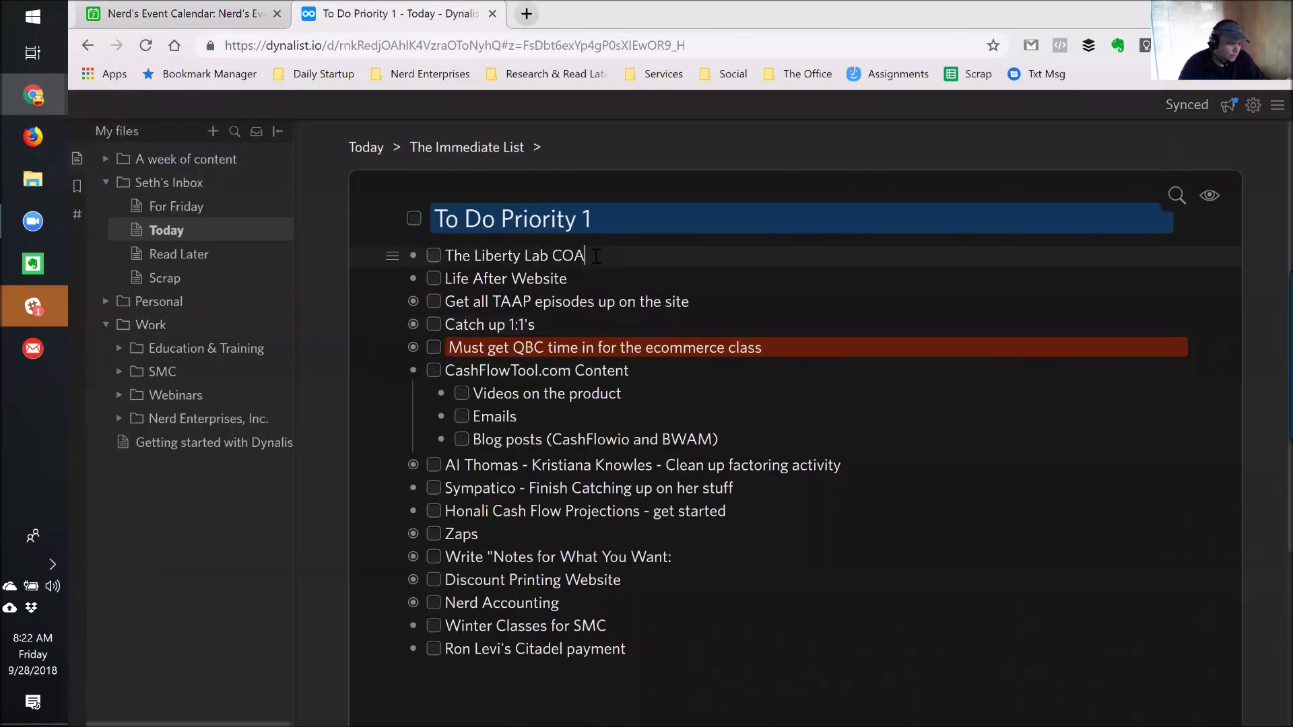
pyautogui.press('Return')
pyautogui.press('Tab')
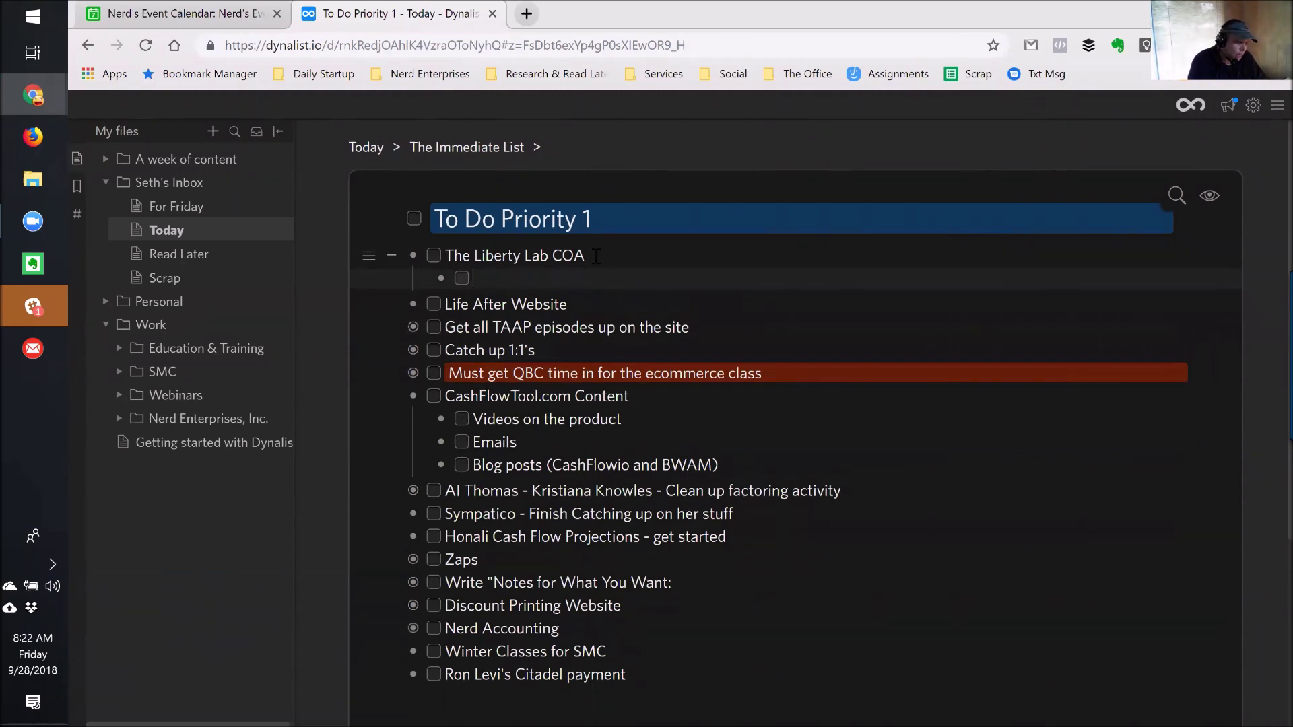
pyautogui.write('item 1')
pyautogui.press('Return')
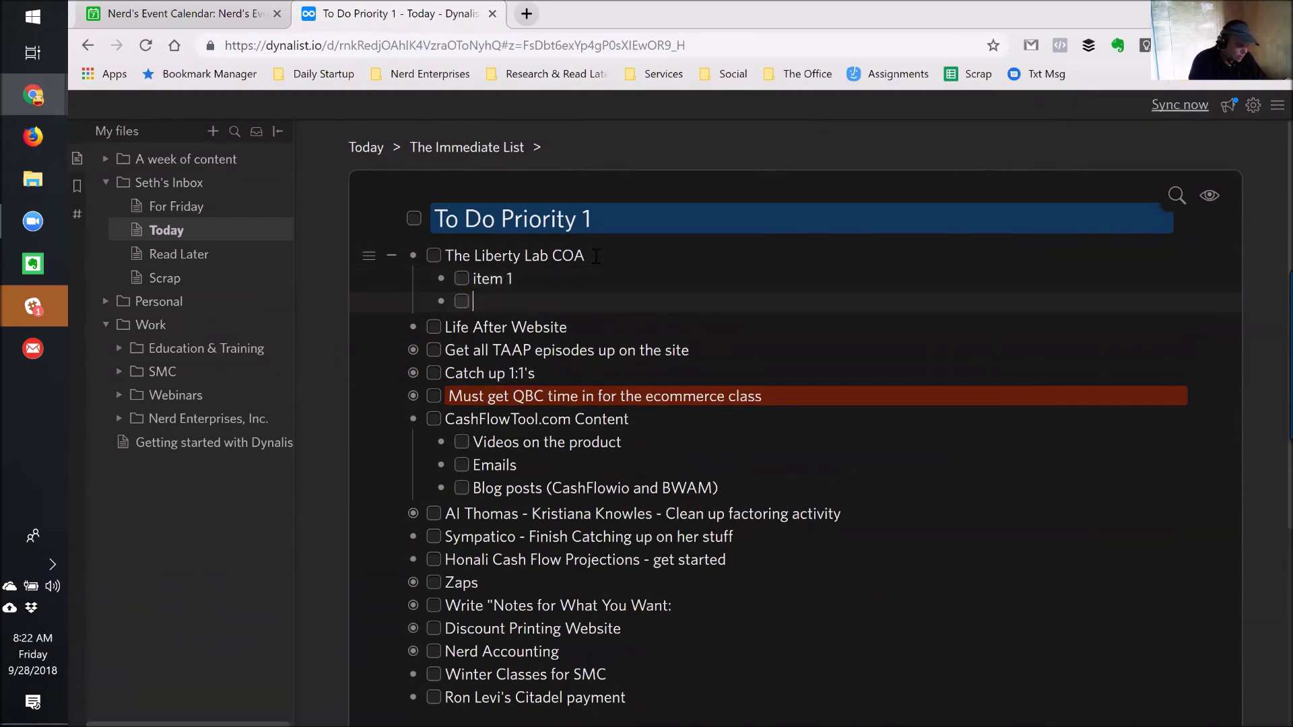
# Step: Remove both nested items from under The Liberty Lab COA
pyautogui.press('BackSpace')
pyautogui.press('BackSpace')
pyautogui.press('BackSpace')
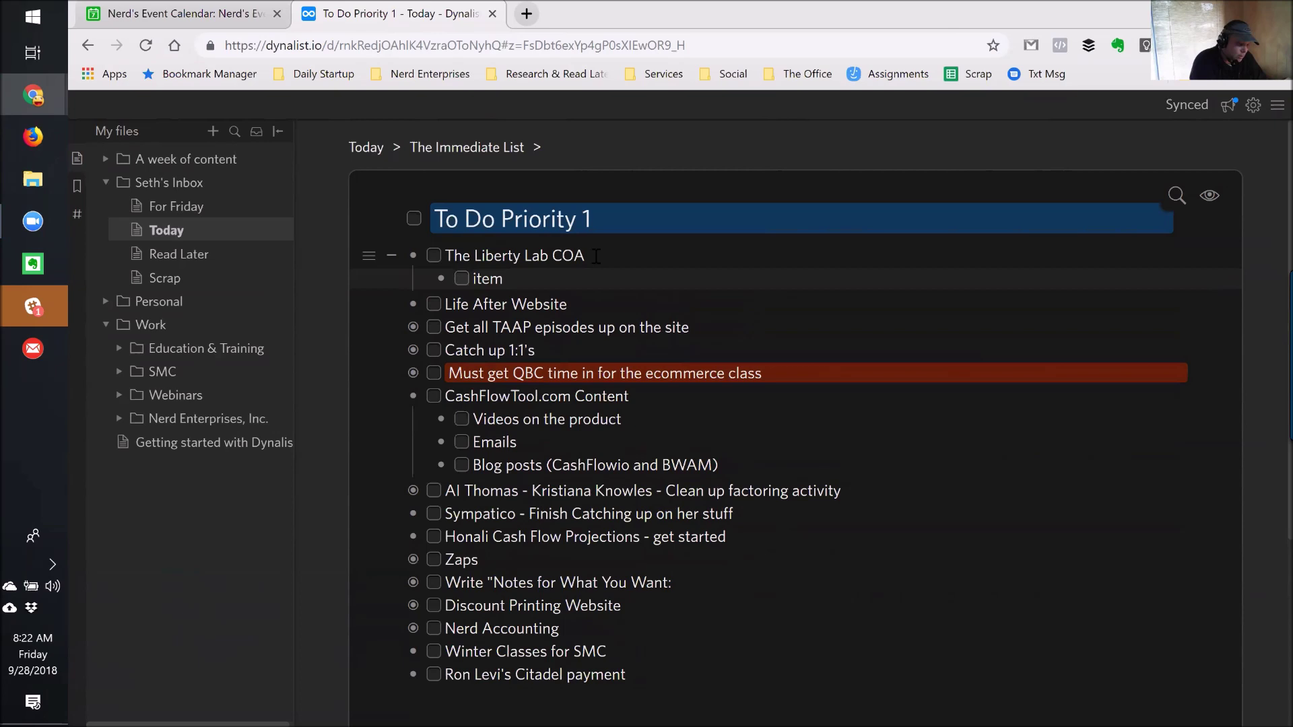
pyautogui.hotkey('shift', 'Home')
pyautogui.press('BackSpace')
pyautogui.press('BackSpace')
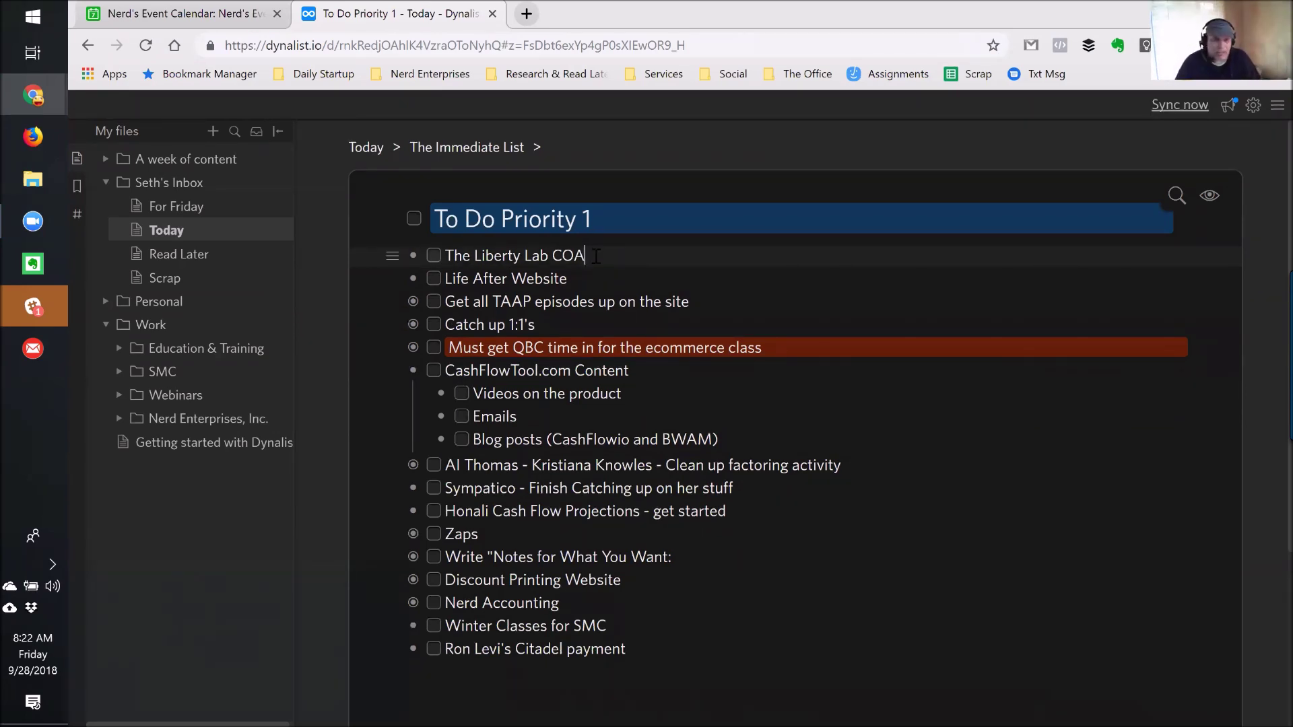
# Step: Switch back to the Airtable base and check which date fields the Nerd's Event Calendar view uses
pyautogui.click(220, 12)
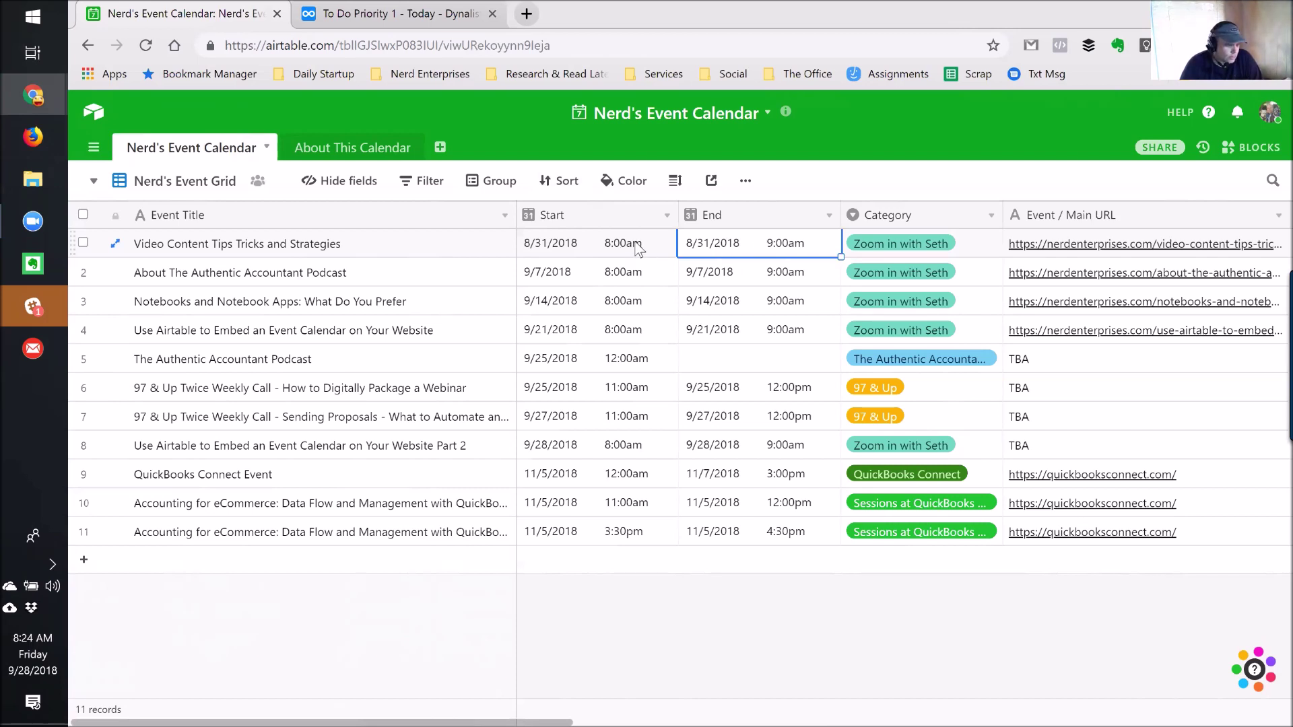
pyautogui.click(173, 181)
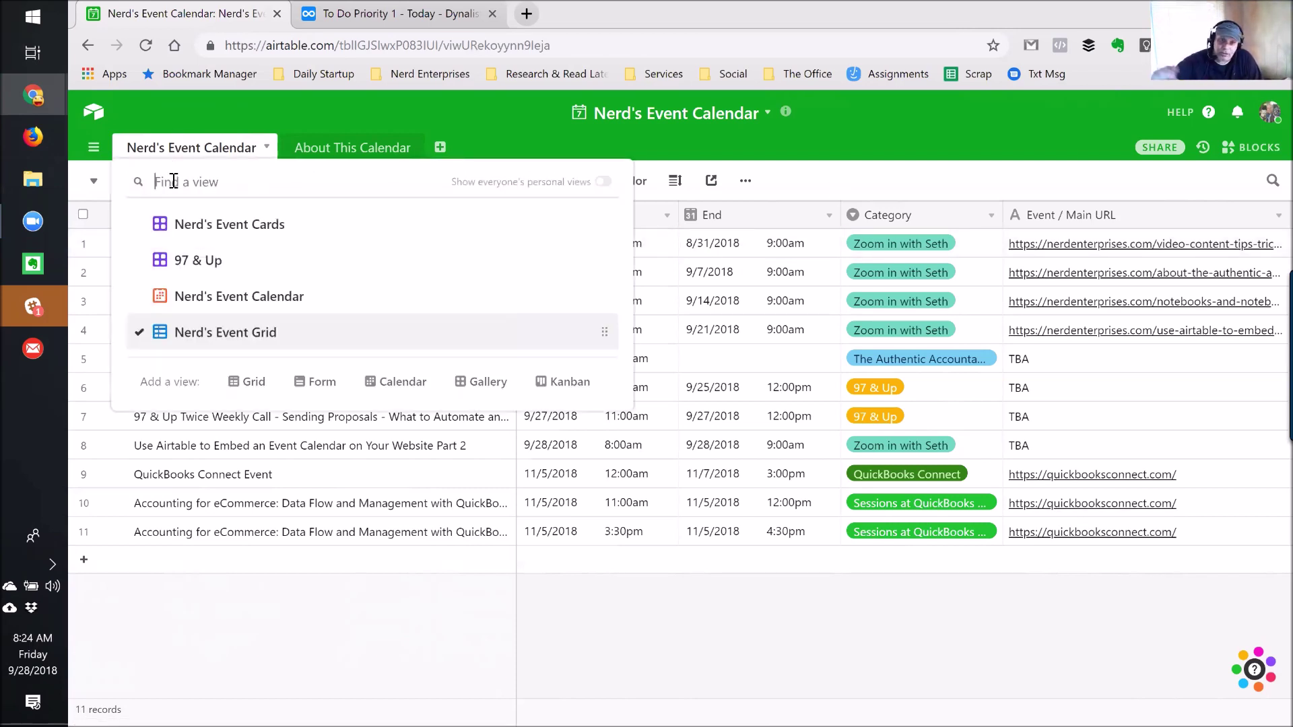
pyautogui.click(241, 302)
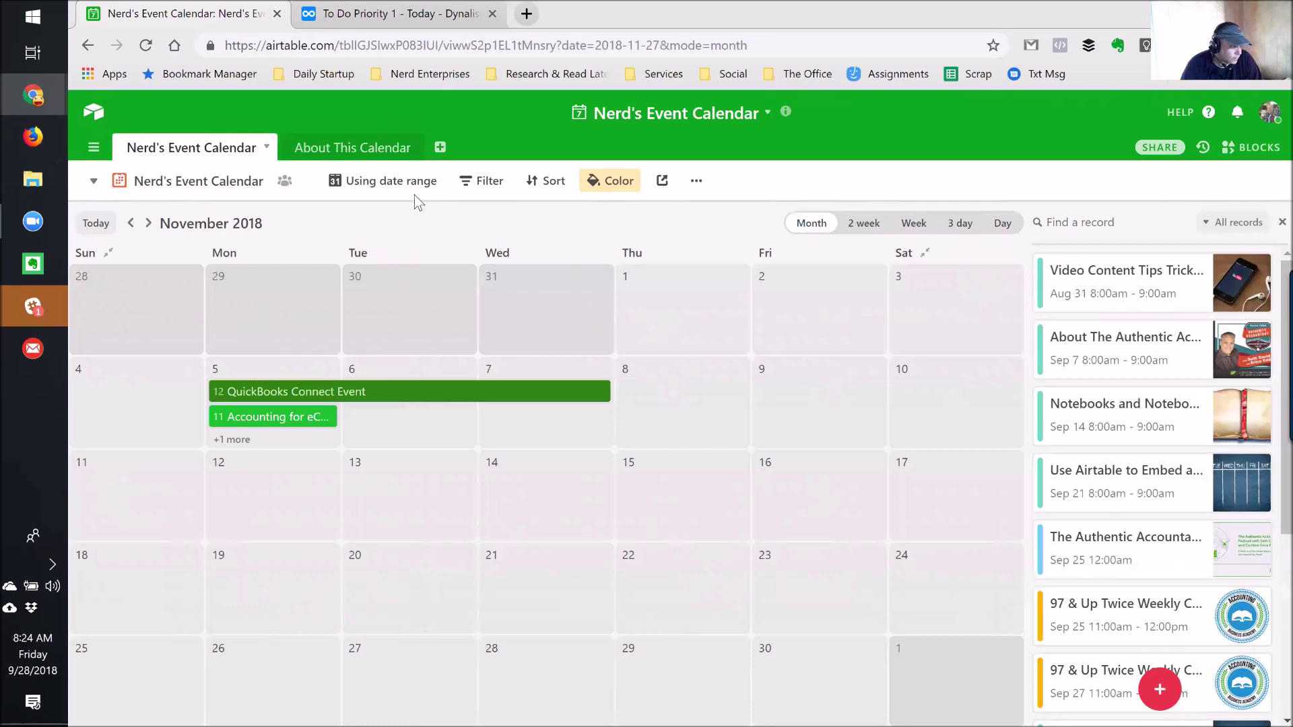
pyautogui.click(360, 193)
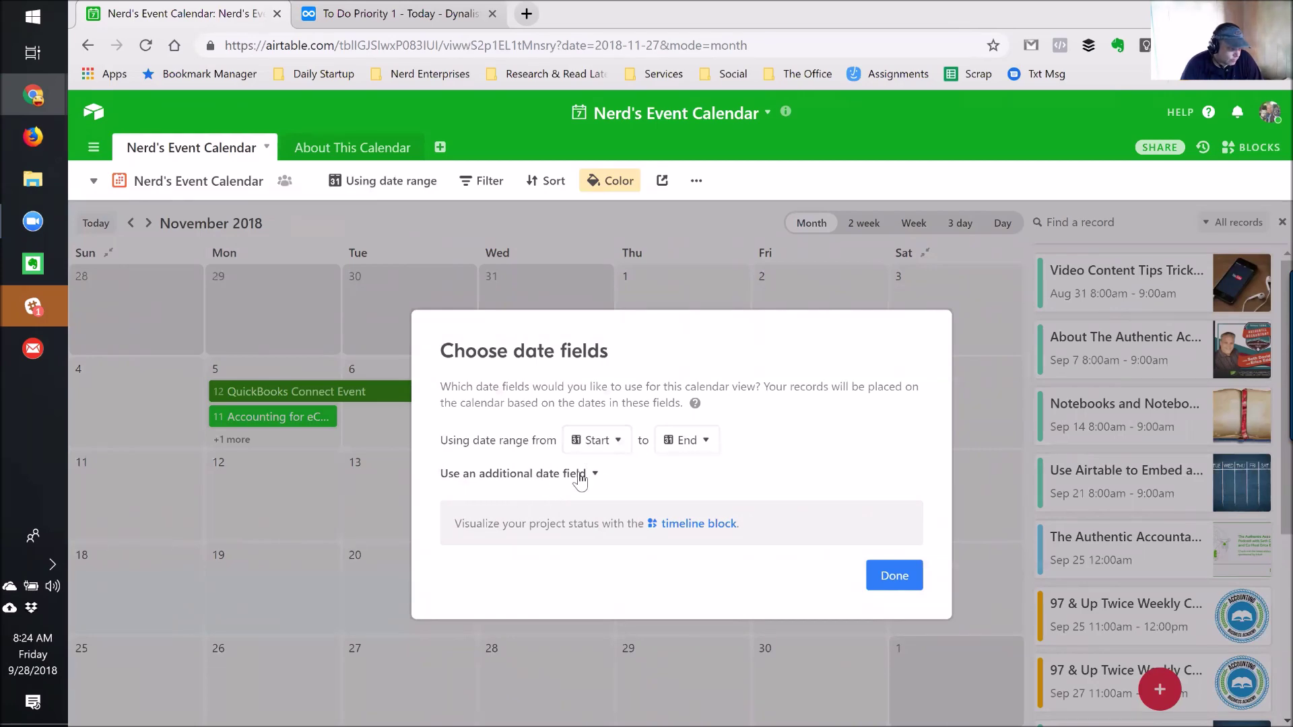
pyautogui.click(894, 577)
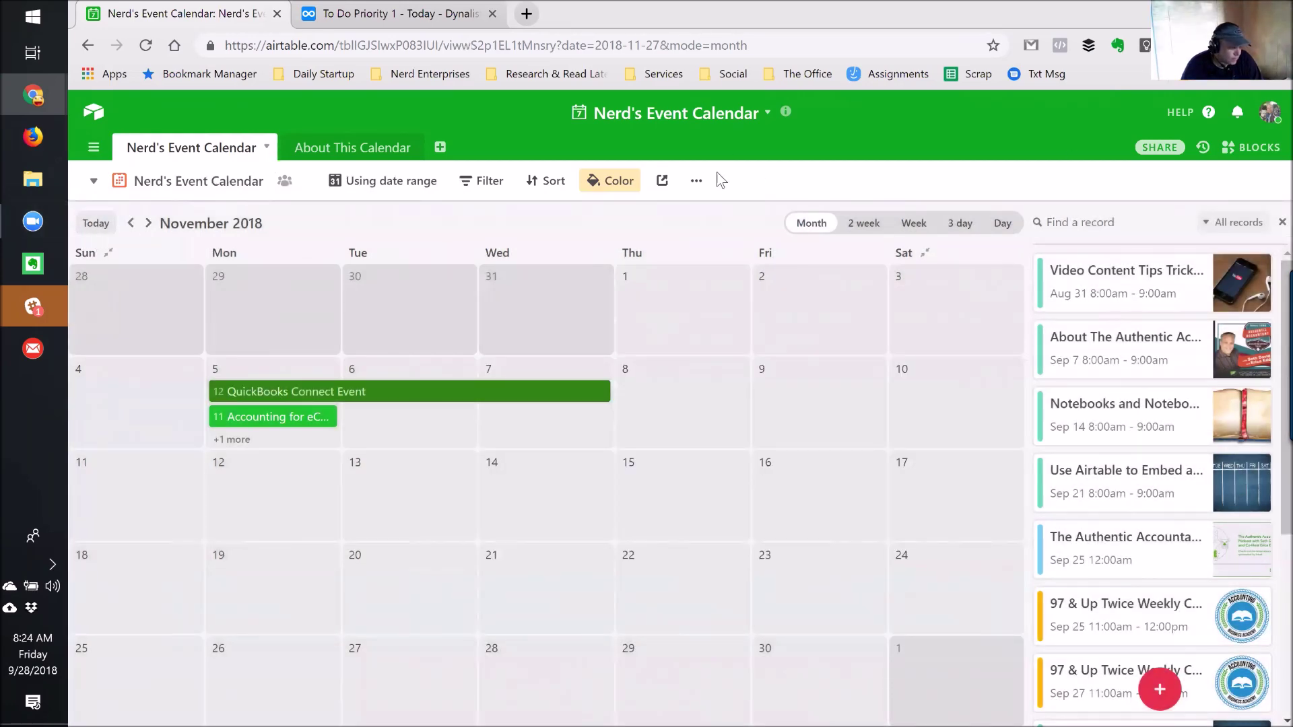
# Step: Delete the Nerd's Event Calendar view and add a new calendar view with the default name
pyautogui.click(698, 182)
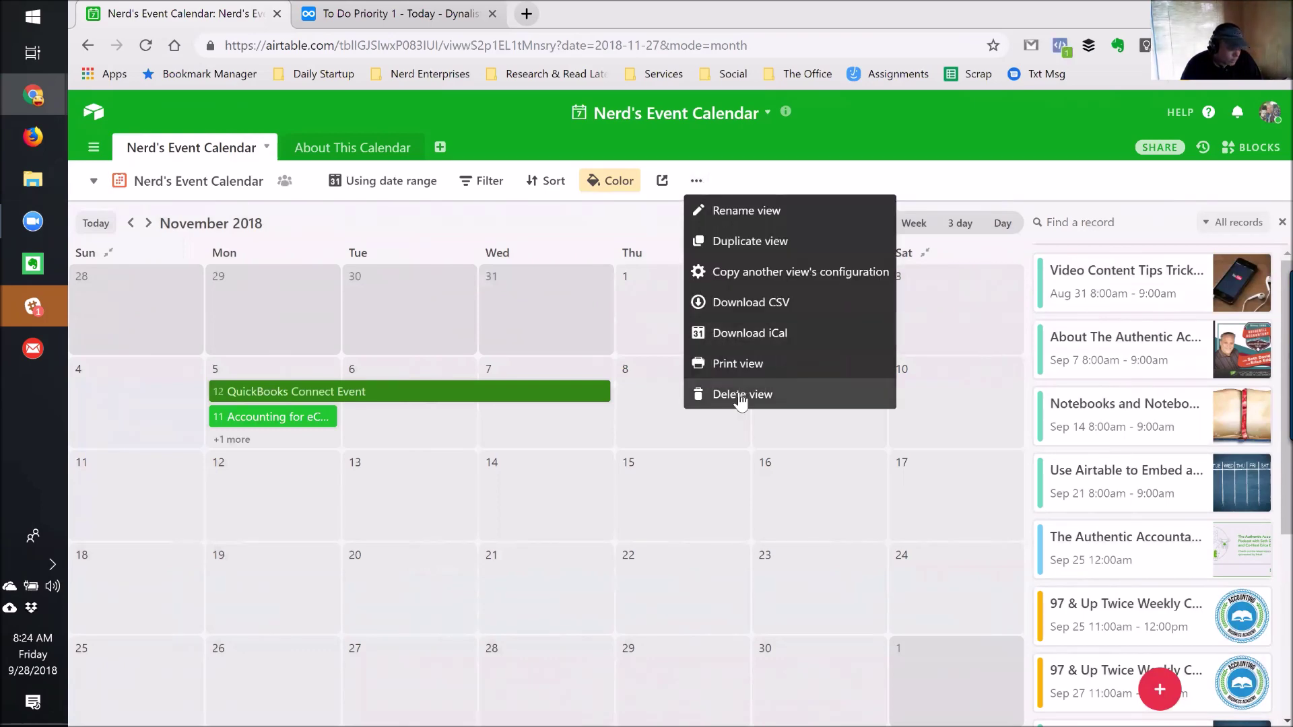
pyautogui.click(734, 394)
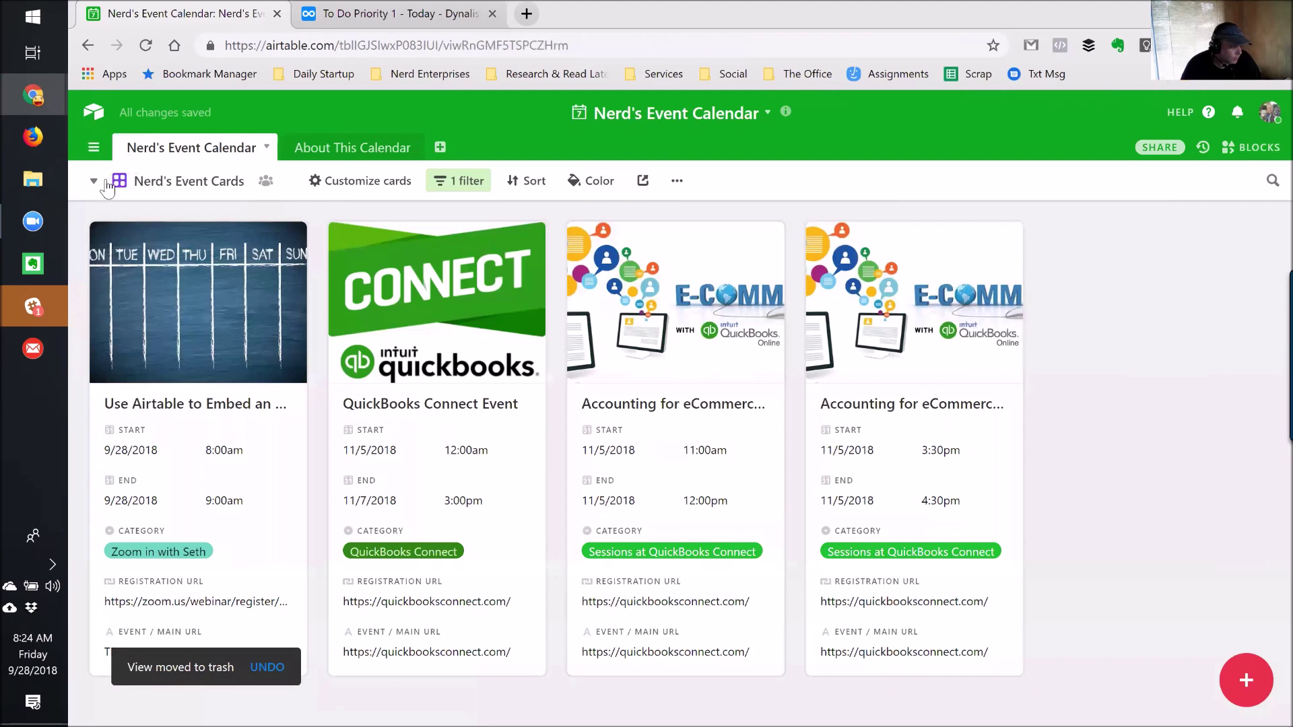
pyautogui.click(94, 182)
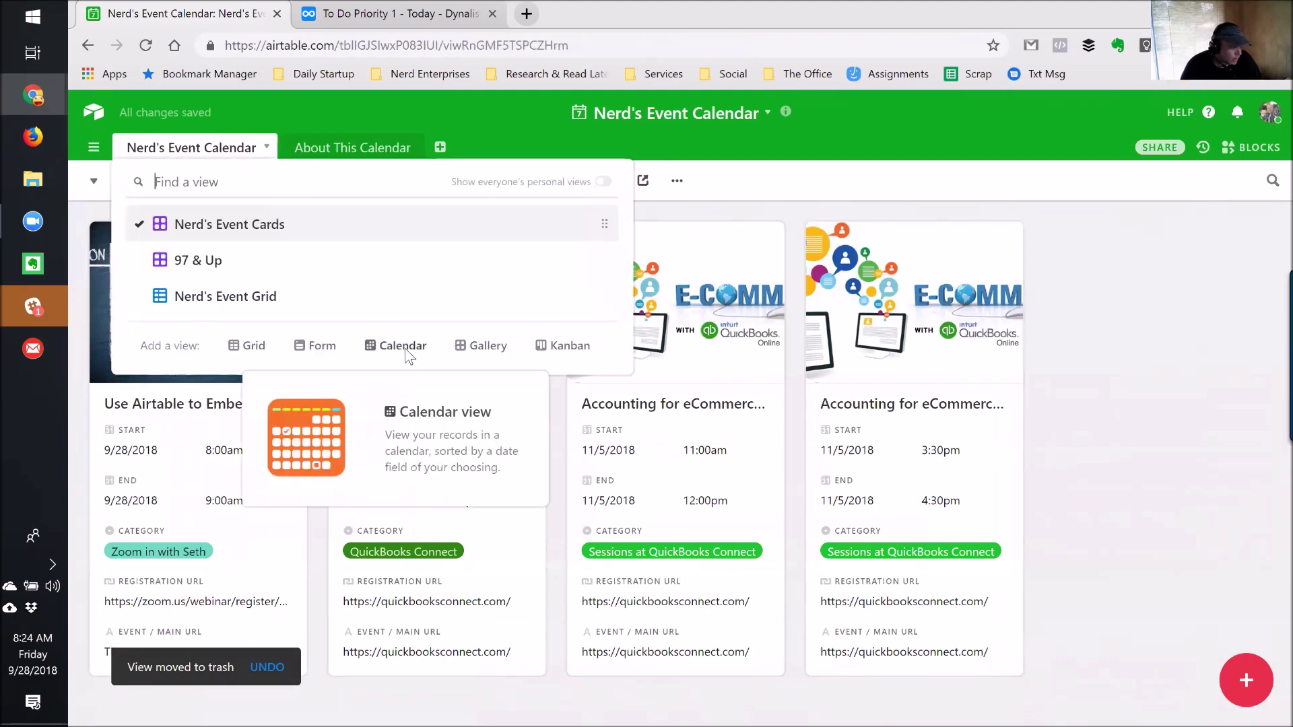
pyautogui.click(405, 349)
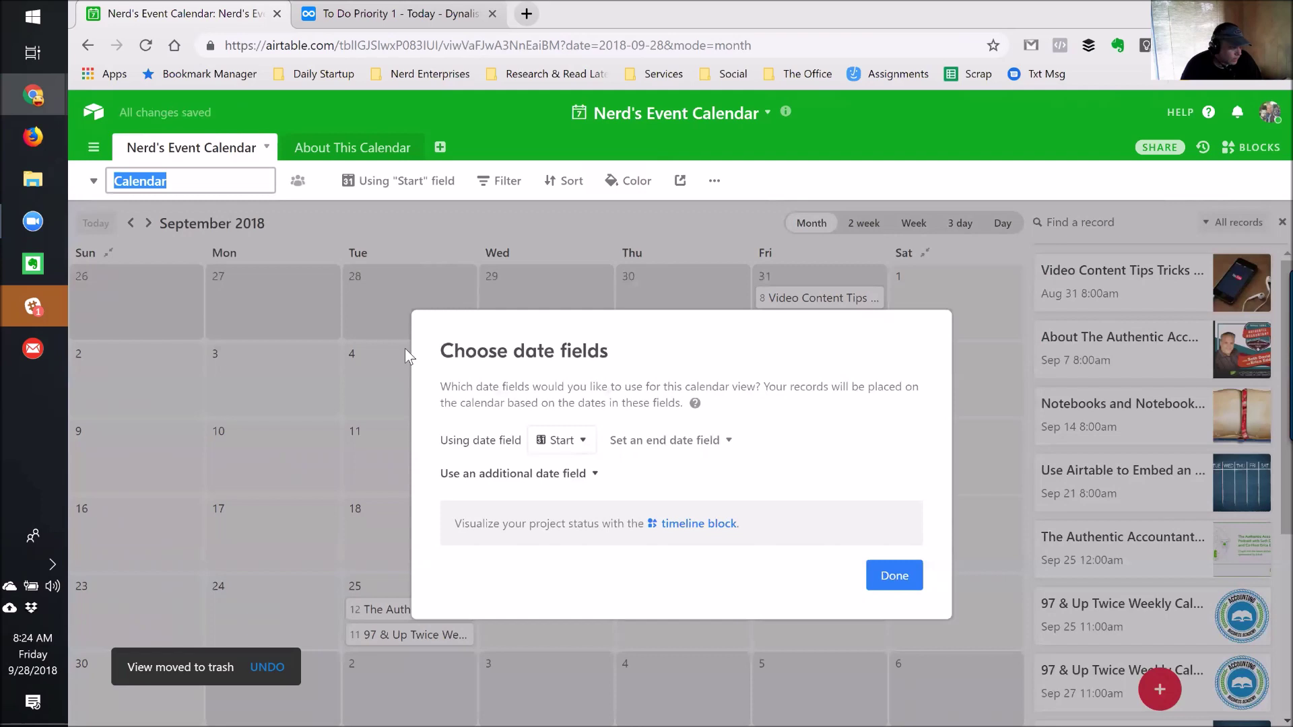
# Step: Set the new calendar view's date range to run from the Start field to the End field
pyautogui.click(554, 443)
pyautogui.click(553, 501)
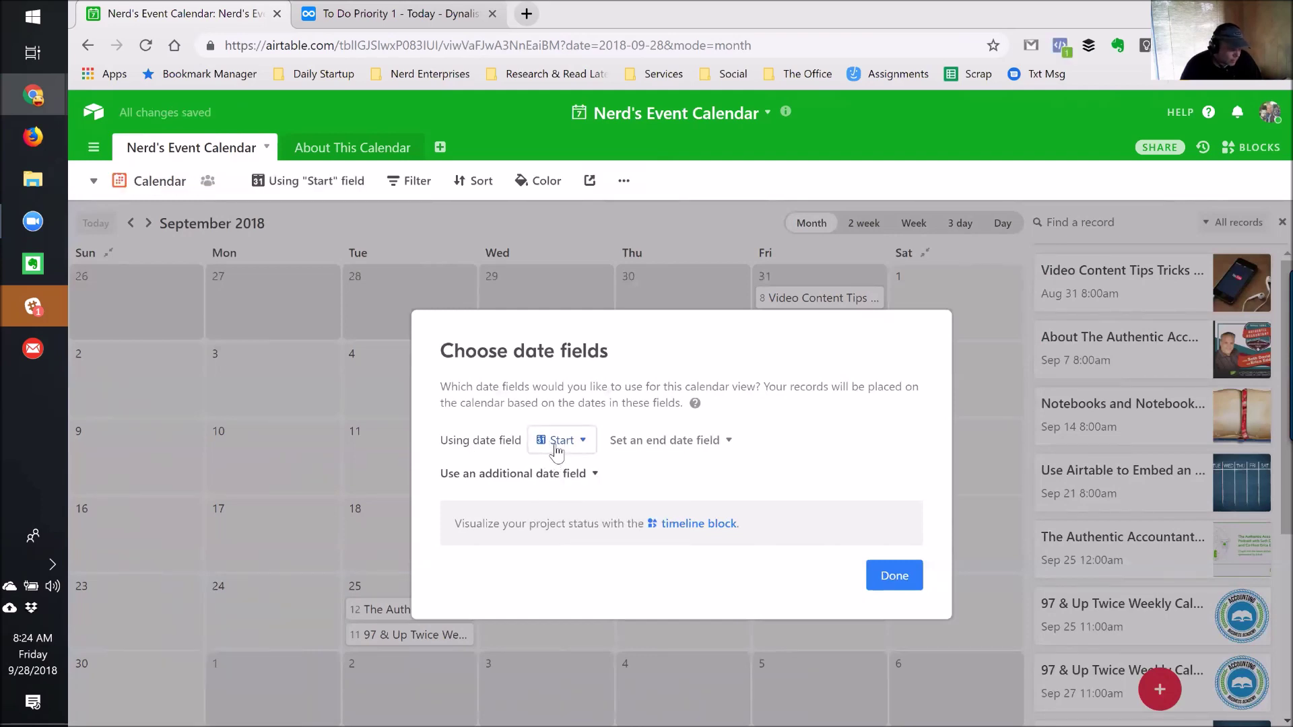
pyautogui.click(686, 443)
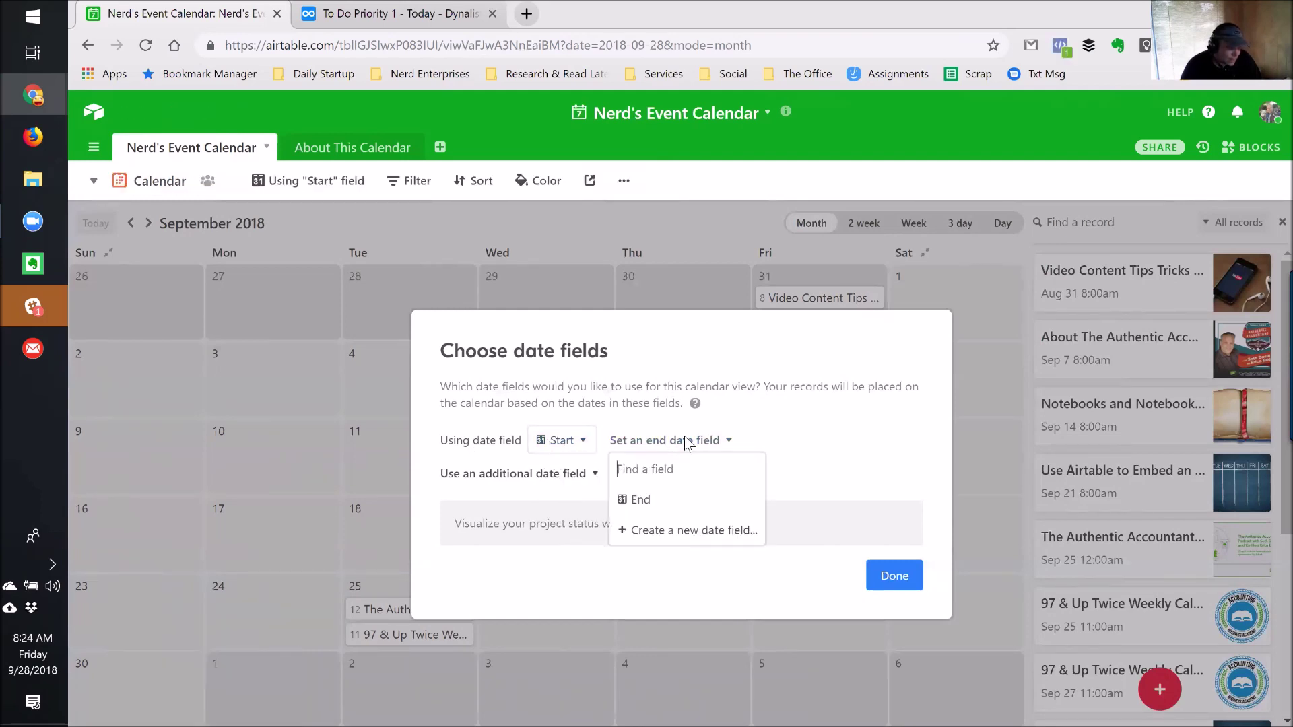
pyautogui.press('Return')
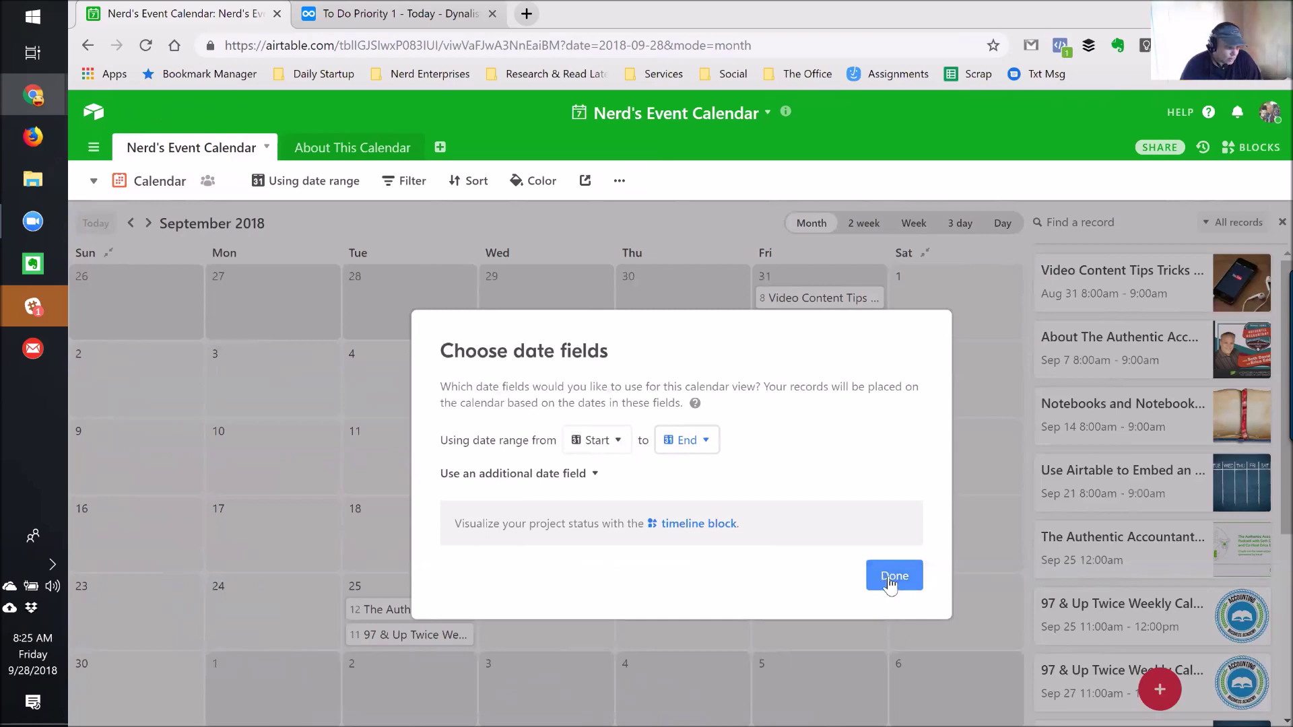
pyautogui.click(894, 589)
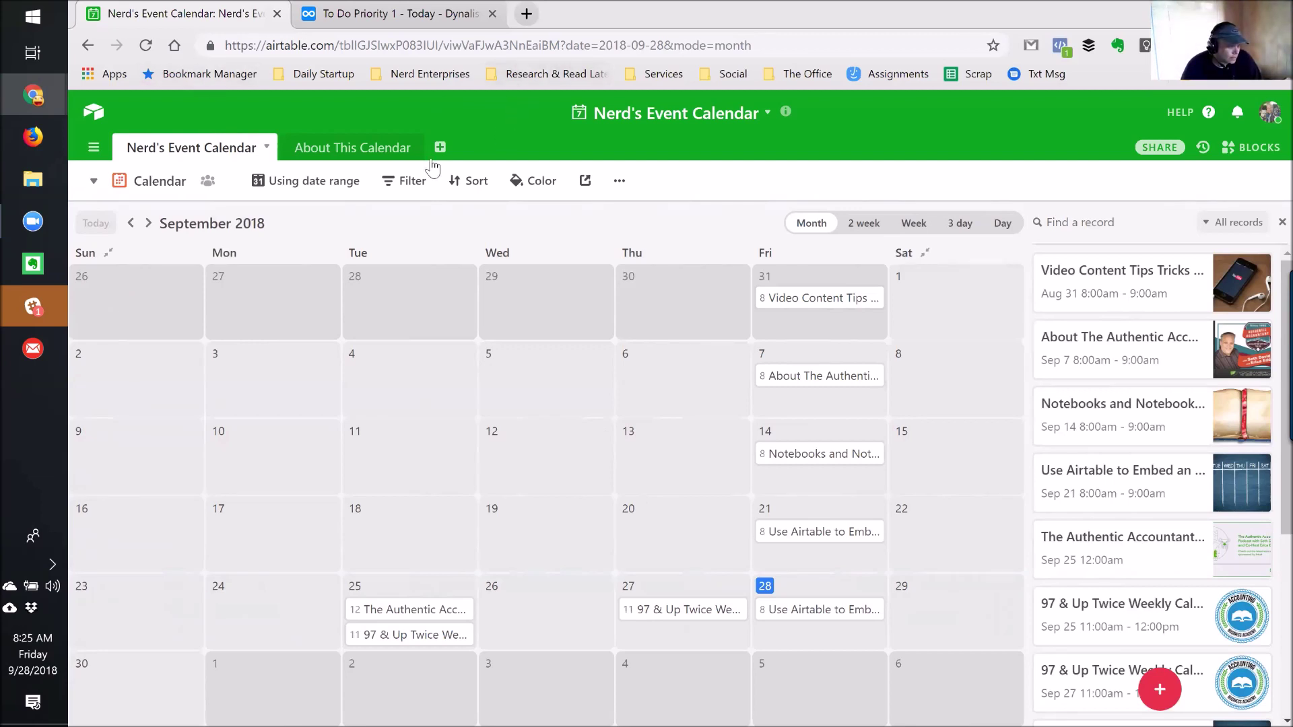
# Step: Color the calendar view's records to match the Category single select field
pyautogui.click(541, 184)
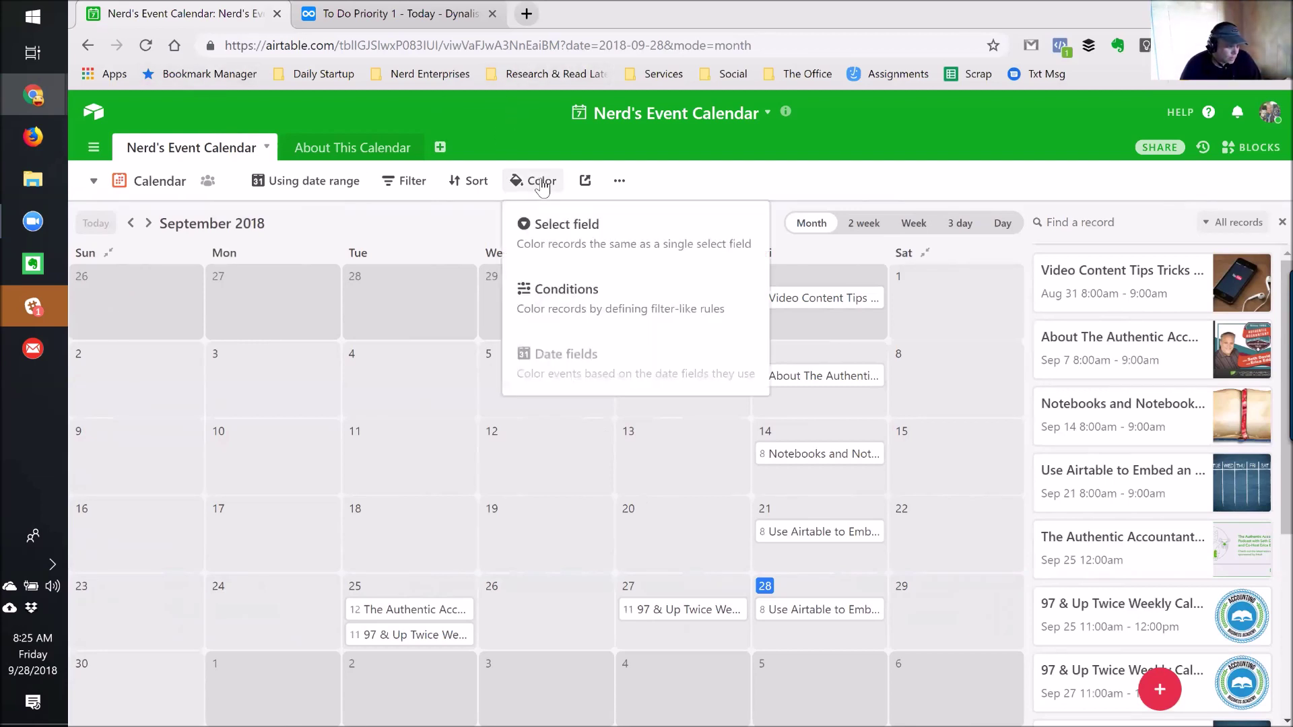
pyautogui.click(581, 239)
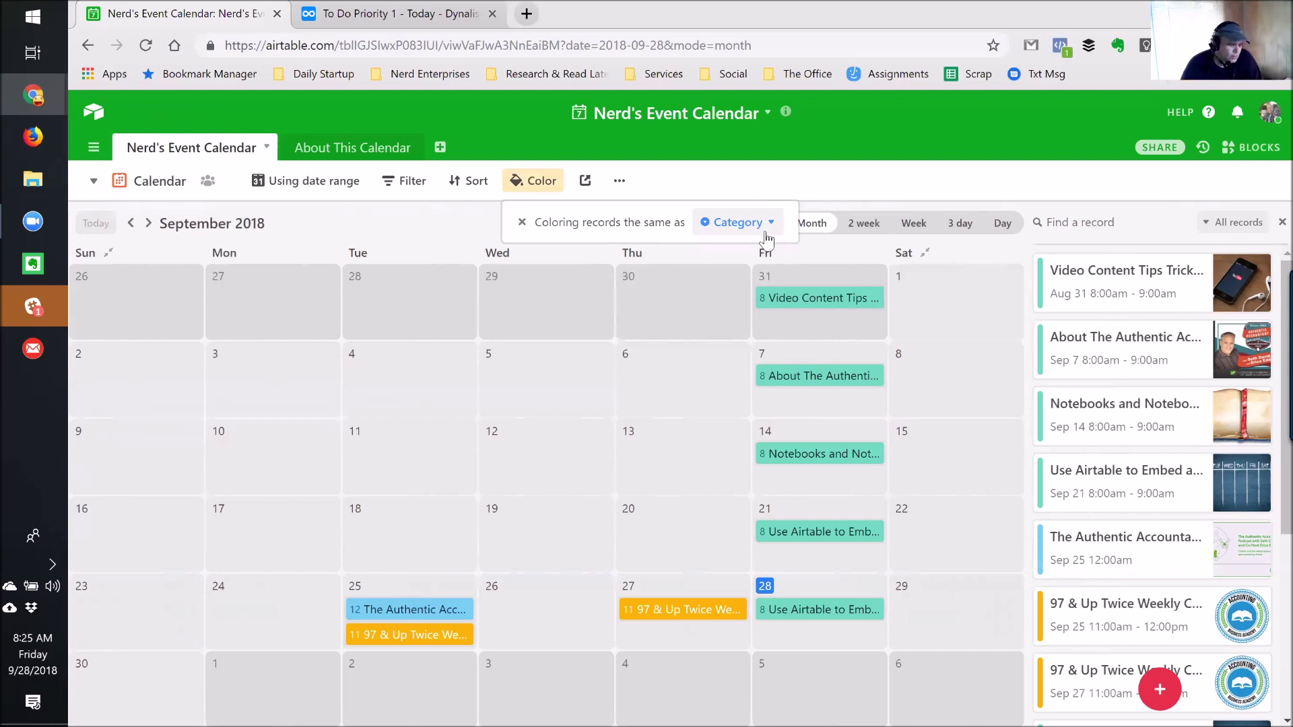
pyautogui.click(864, 176)
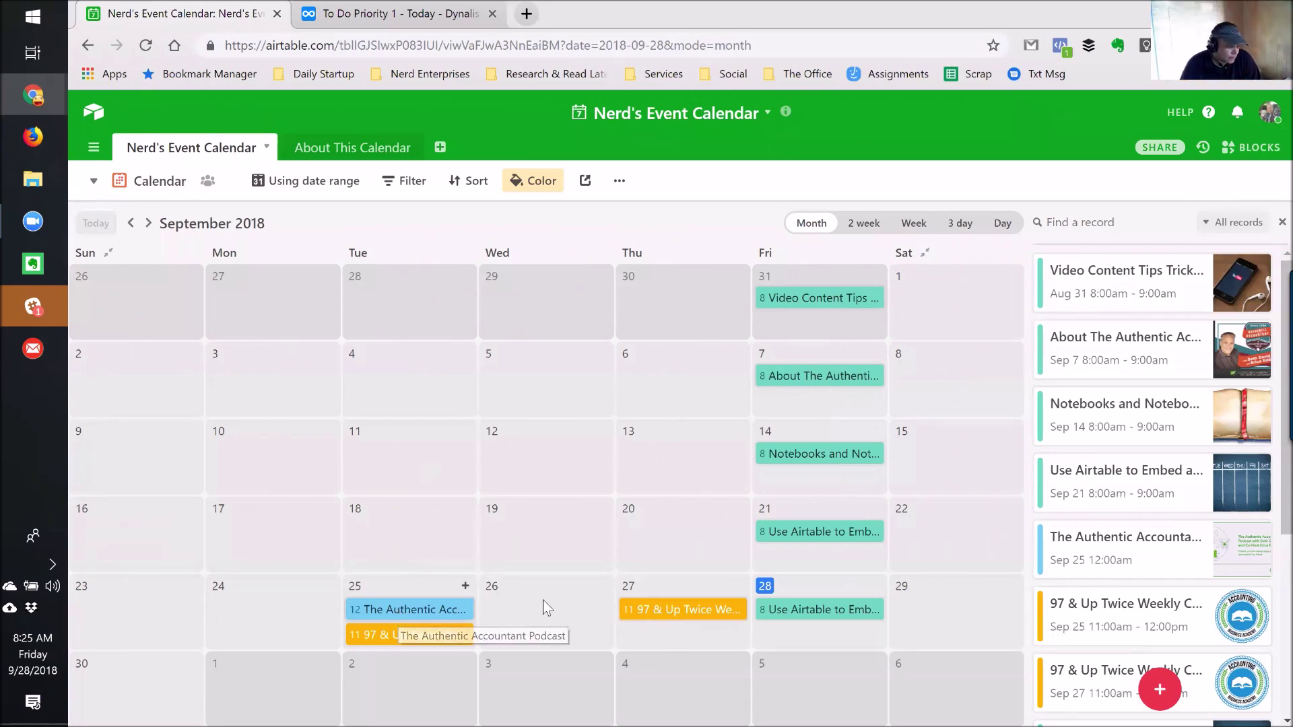
# Step: Open the Nerd's Event Cards view and examine the field, operator and date options of its Start date filter
pyautogui.click(95, 183)
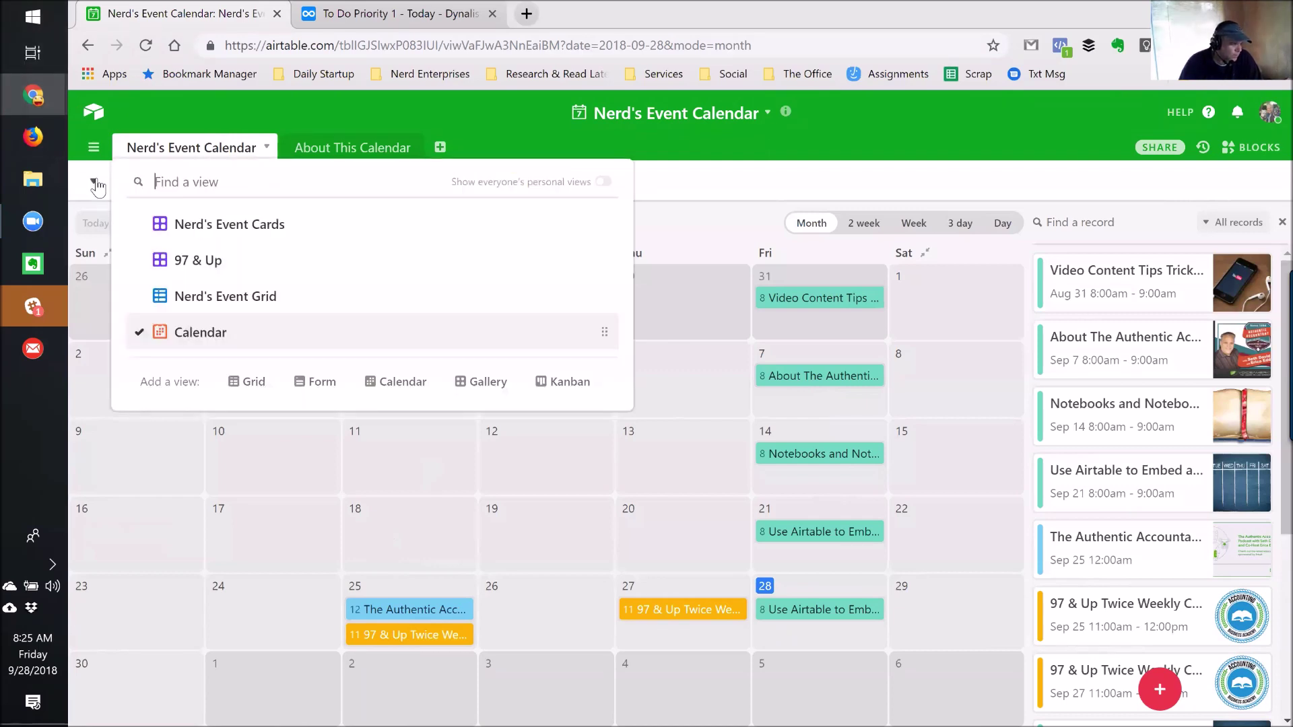
pyautogui.click(244, 229)
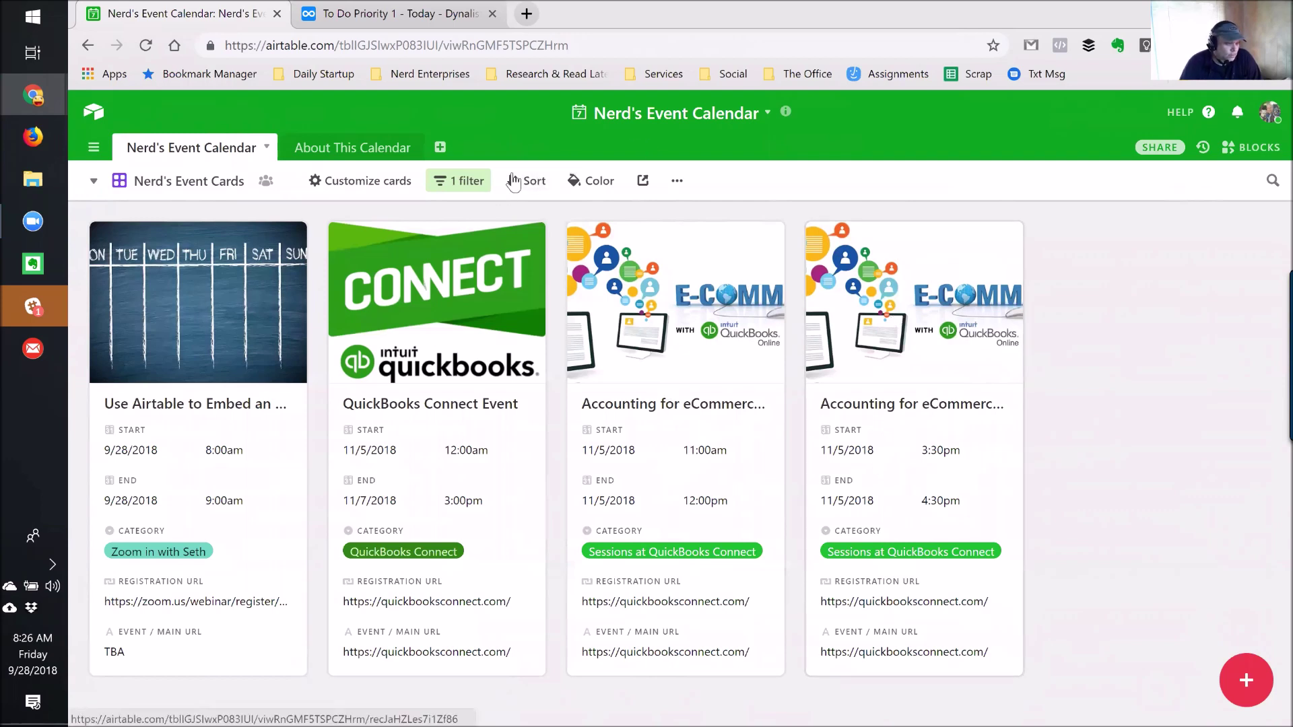
pyautogui.click(460, 183)
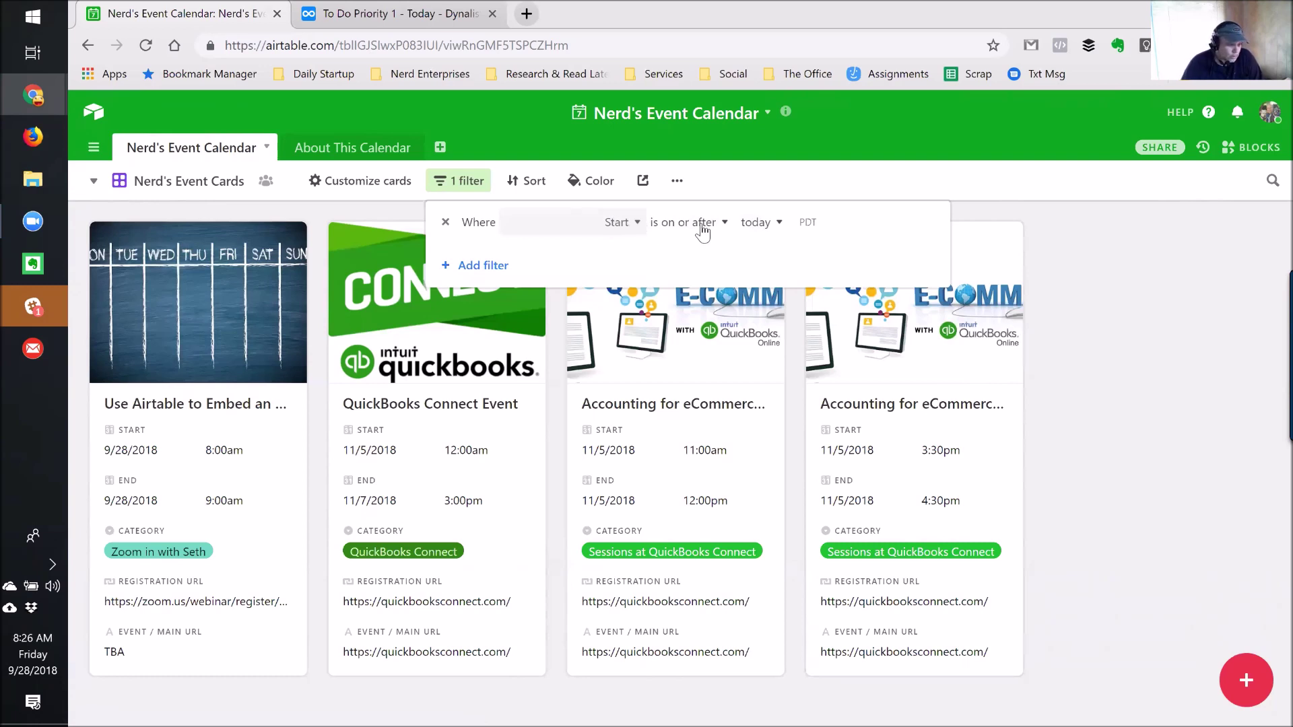
pyautogui.click(626, 222)
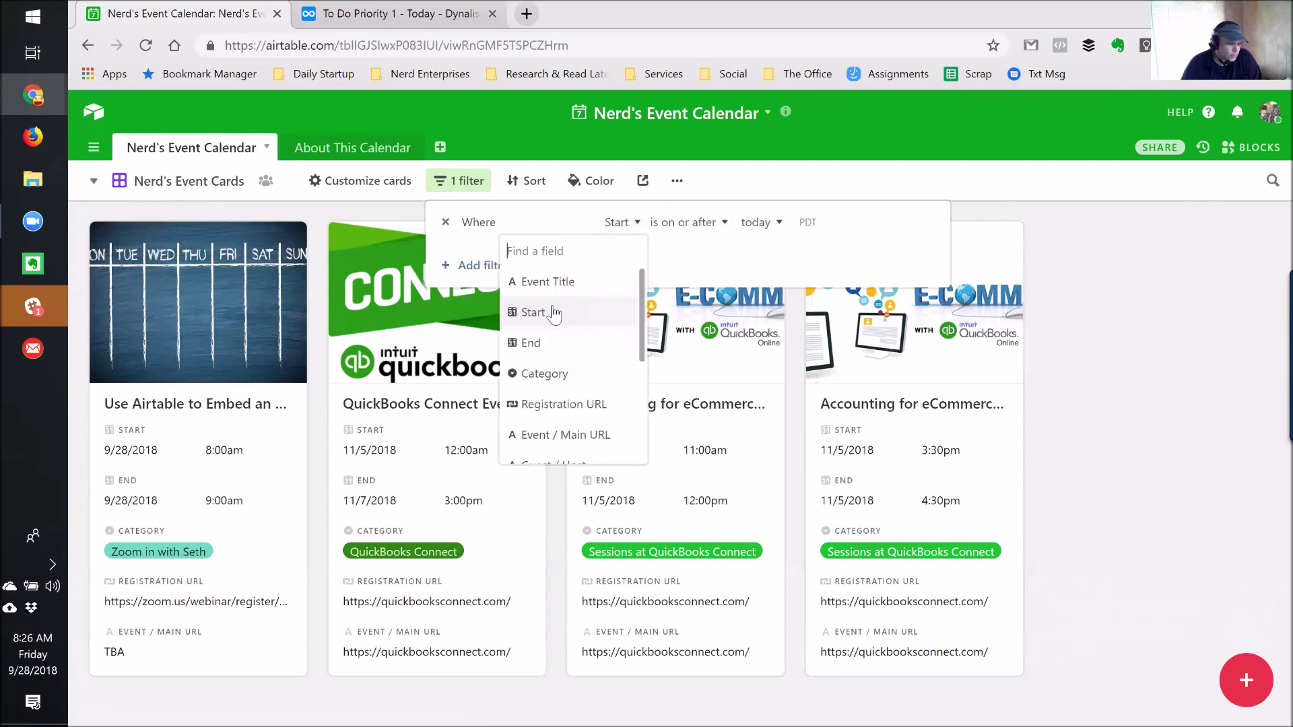
pyautogui.click(612, 228)
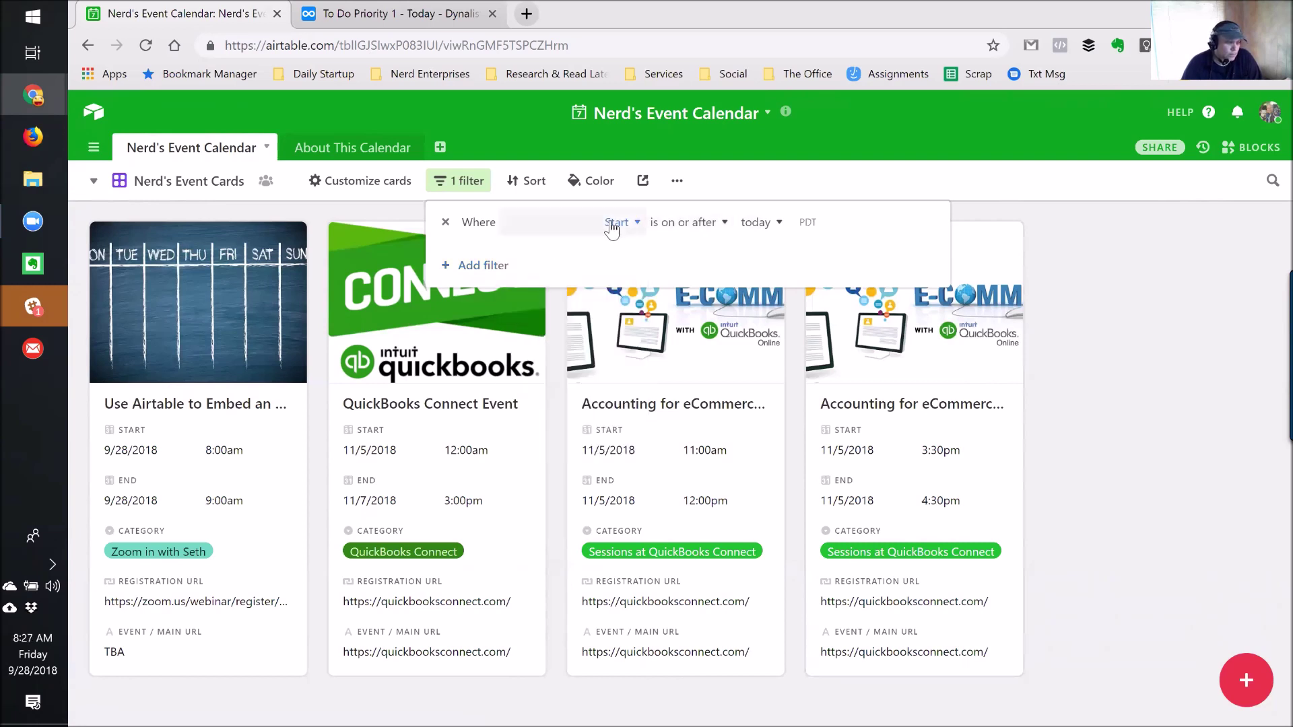
pyautogui.click(695, 229)
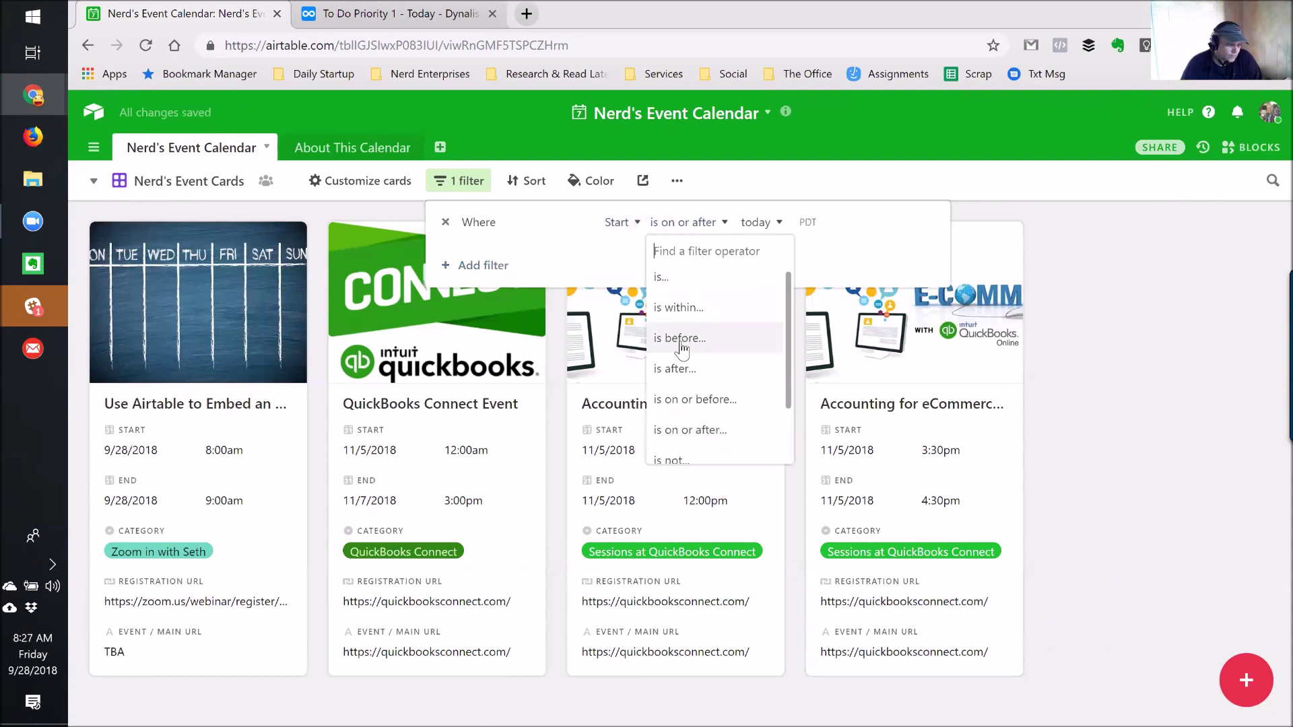
pyautogui.scroll(-1, 687, 348)
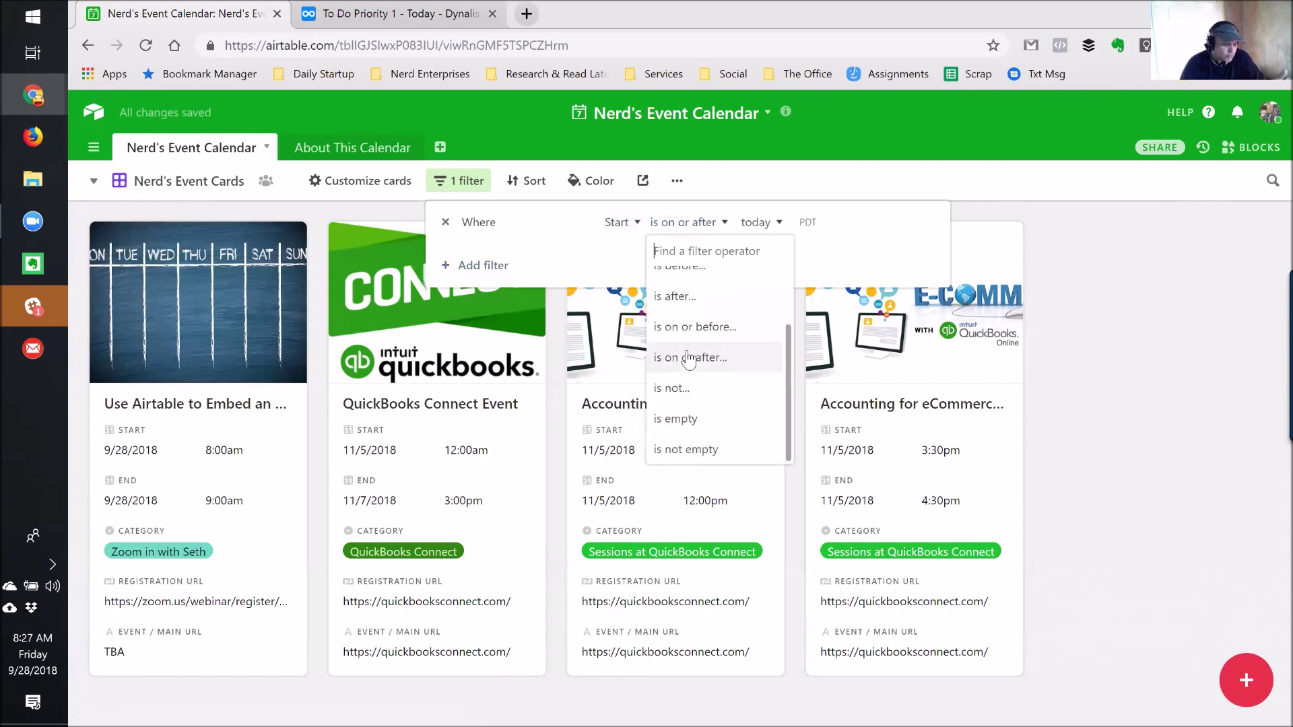
pyautogui.scroll(1, 688, 359)
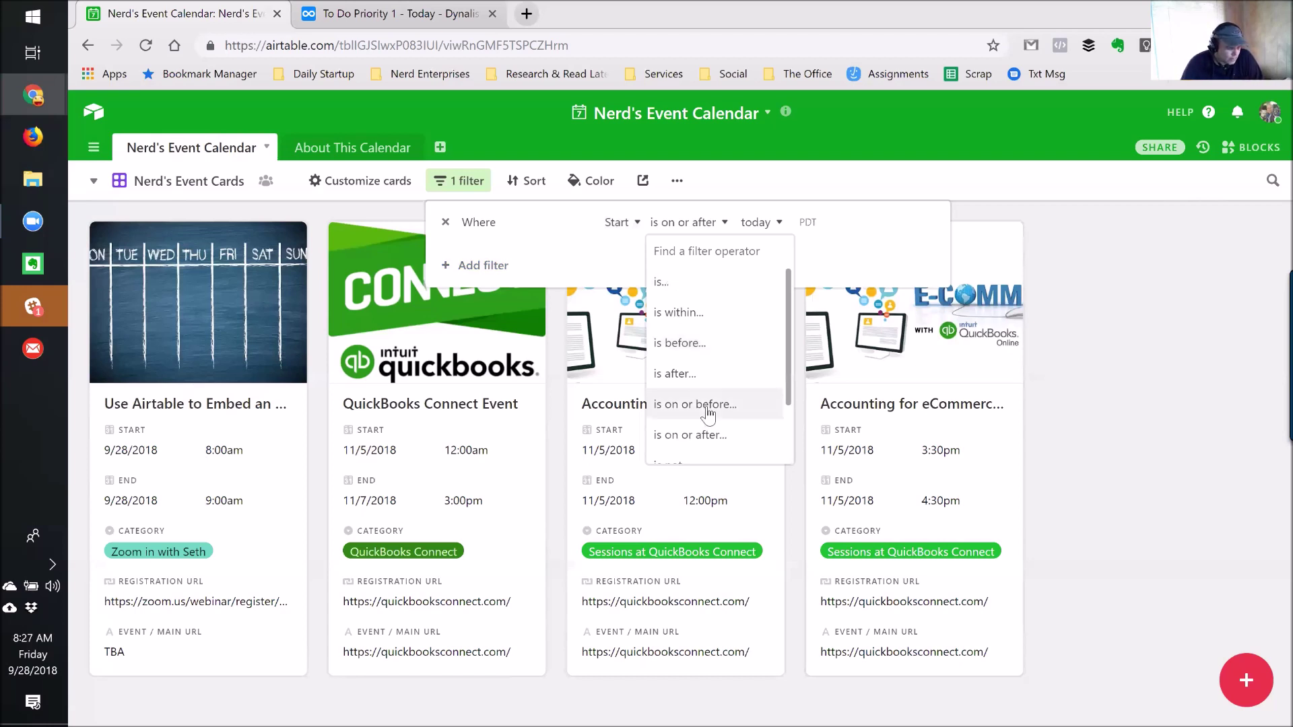
pyautogui.click(767, 221)
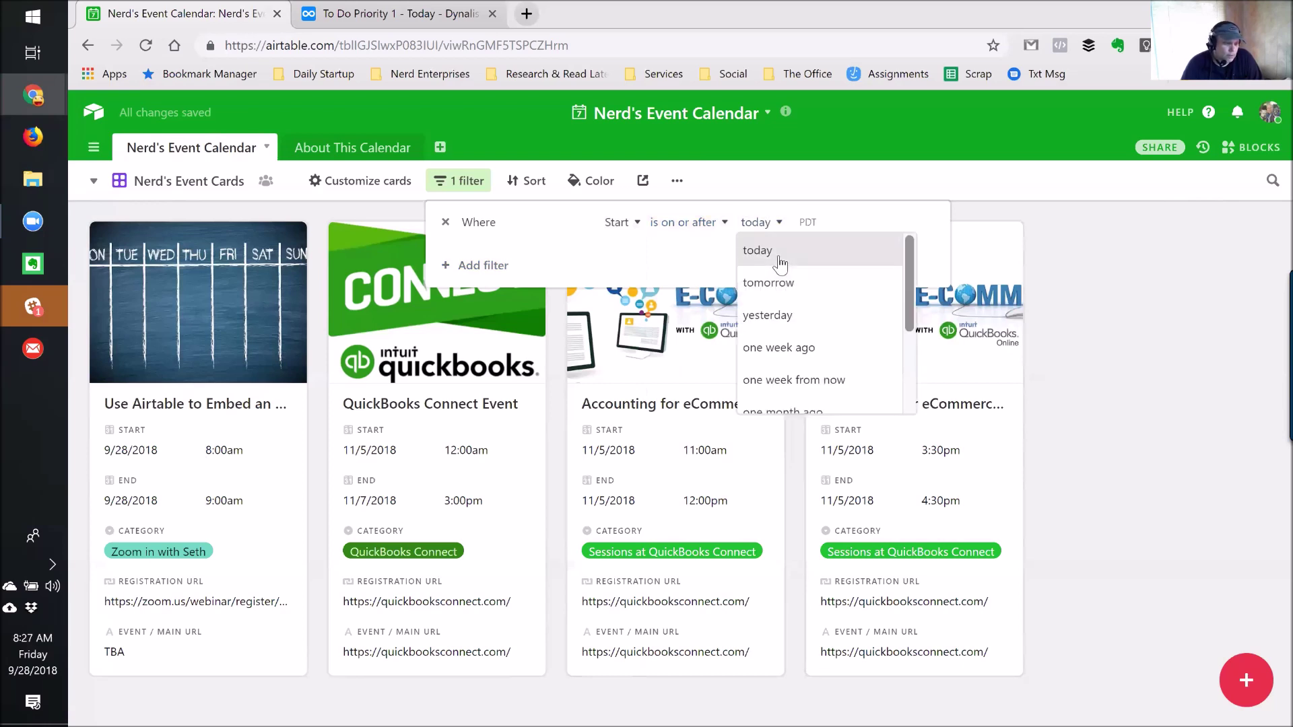
pyautogui.scroll(-3, 815, 283)
pyautogui.scroll(3, 819, 263)
pyautogui.click(842, 246)
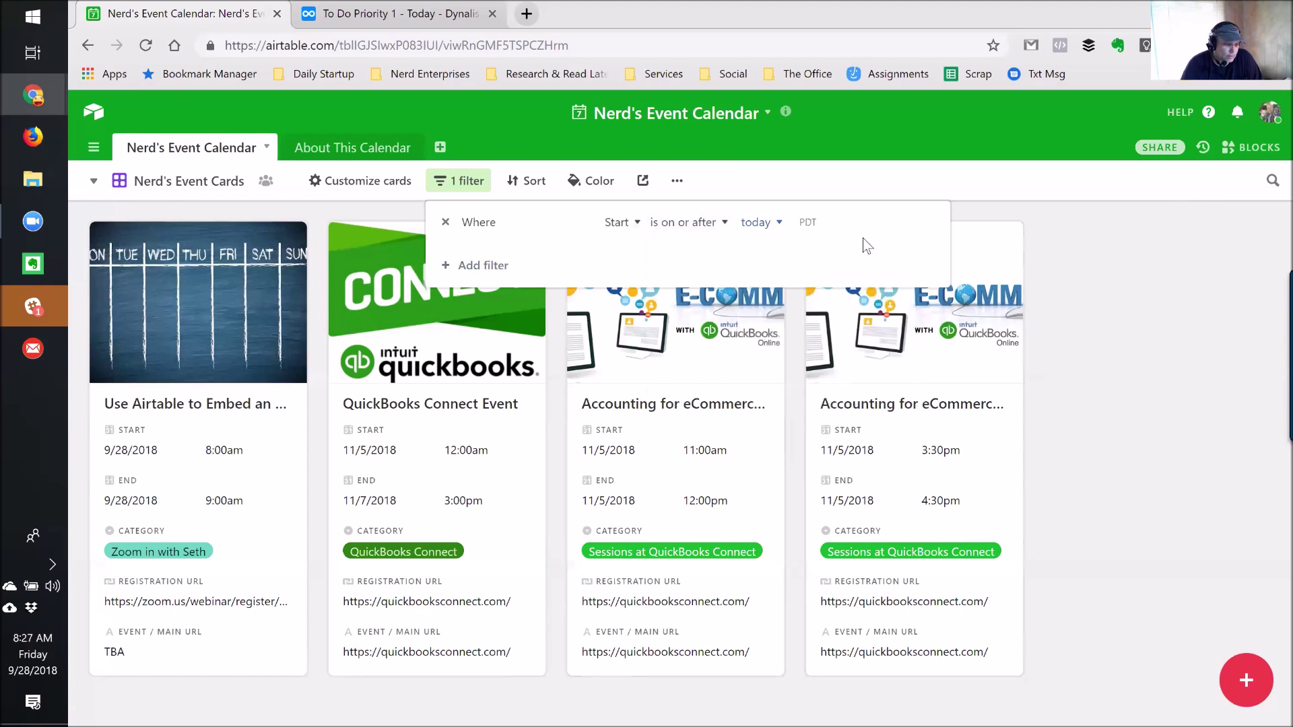
pyautogui.click(1084, 241)
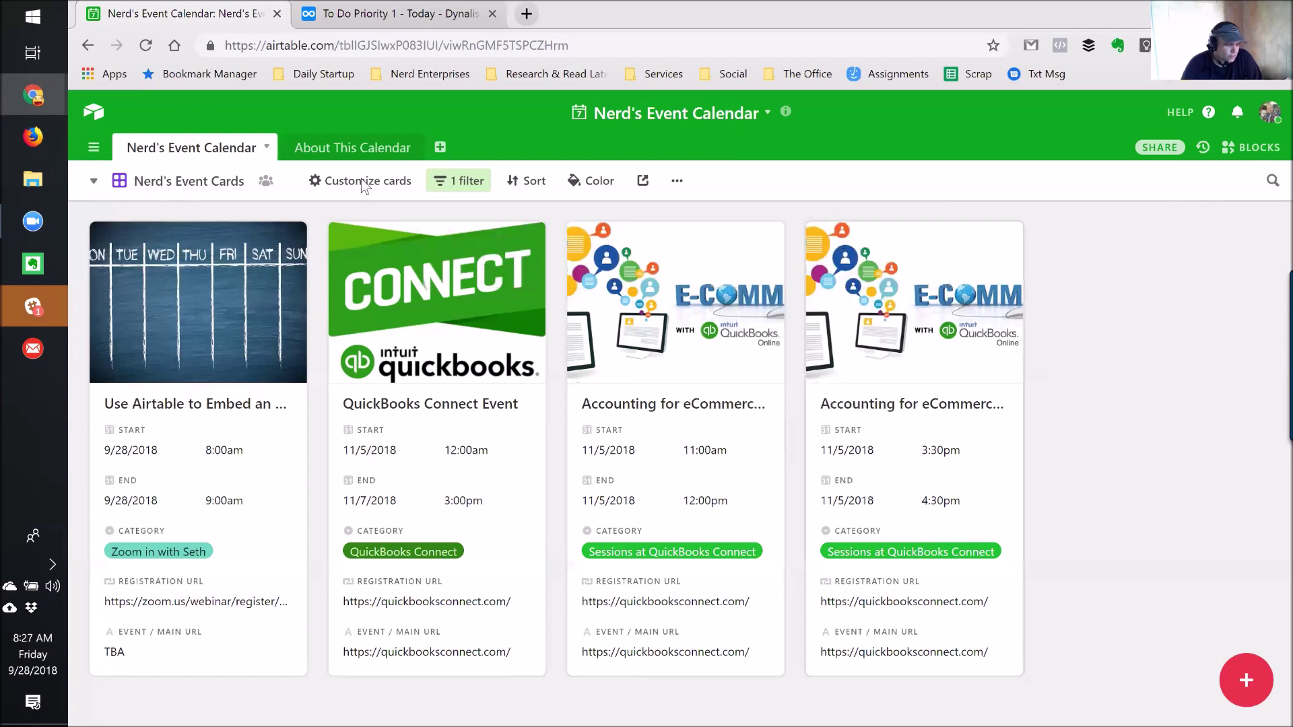
# Step: Remove the Start date filter from the Nerd's Event Cards view so that it includes all events
pyautogui.click(460, 181)
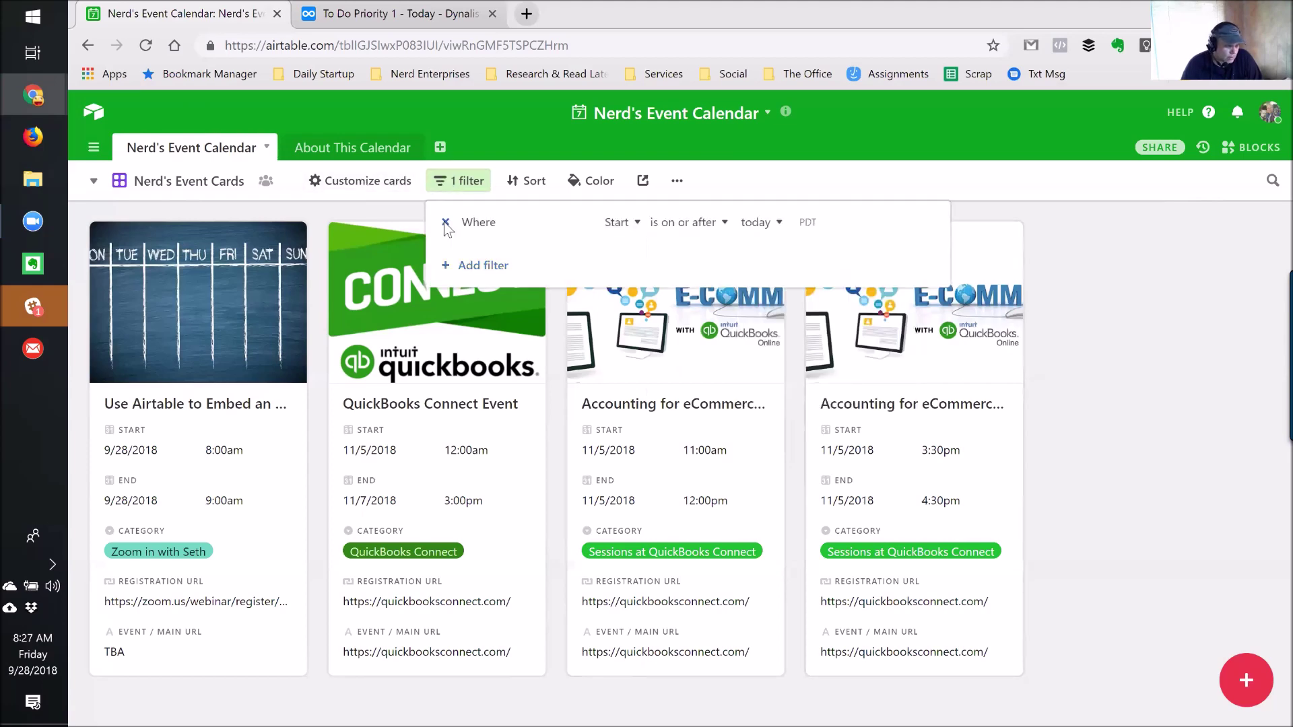
pyautogui.click(445, 222)
pyautogui.click(943, 191)
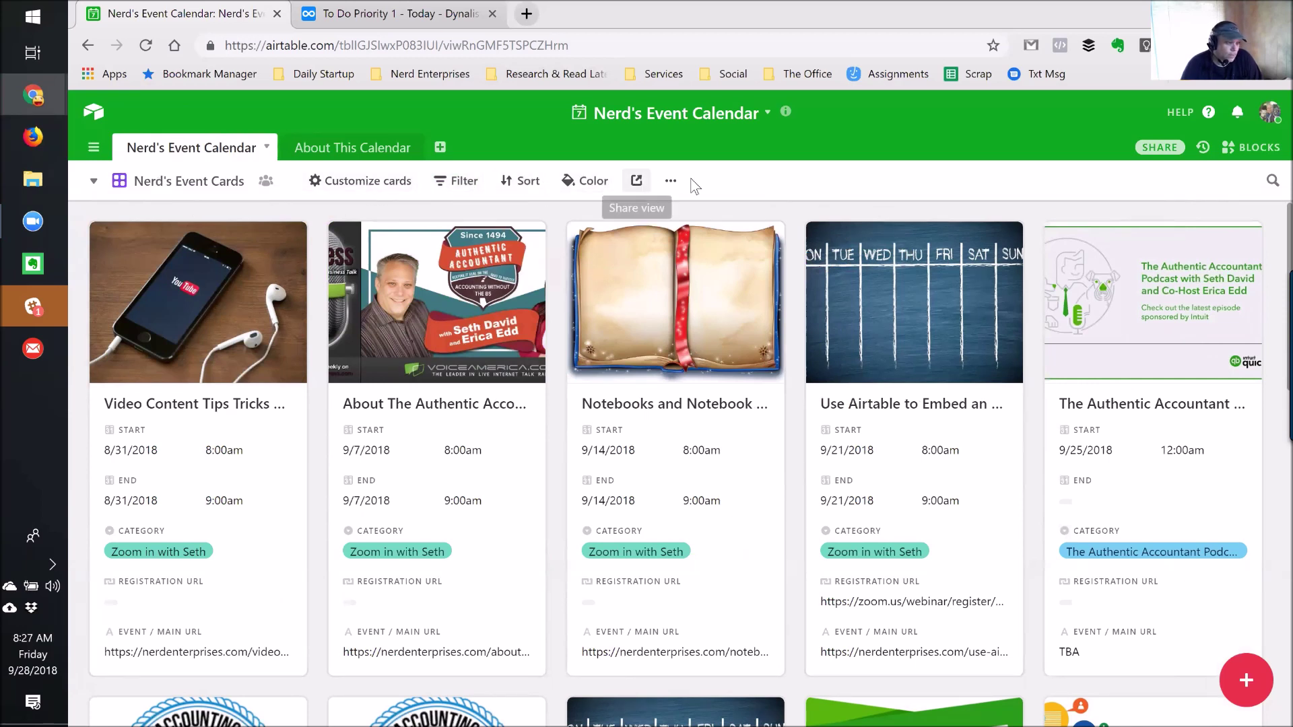
# Step: Rename the card view as "Nerd's Event Cards (All Events)"
pyautogui.click(671, 182)
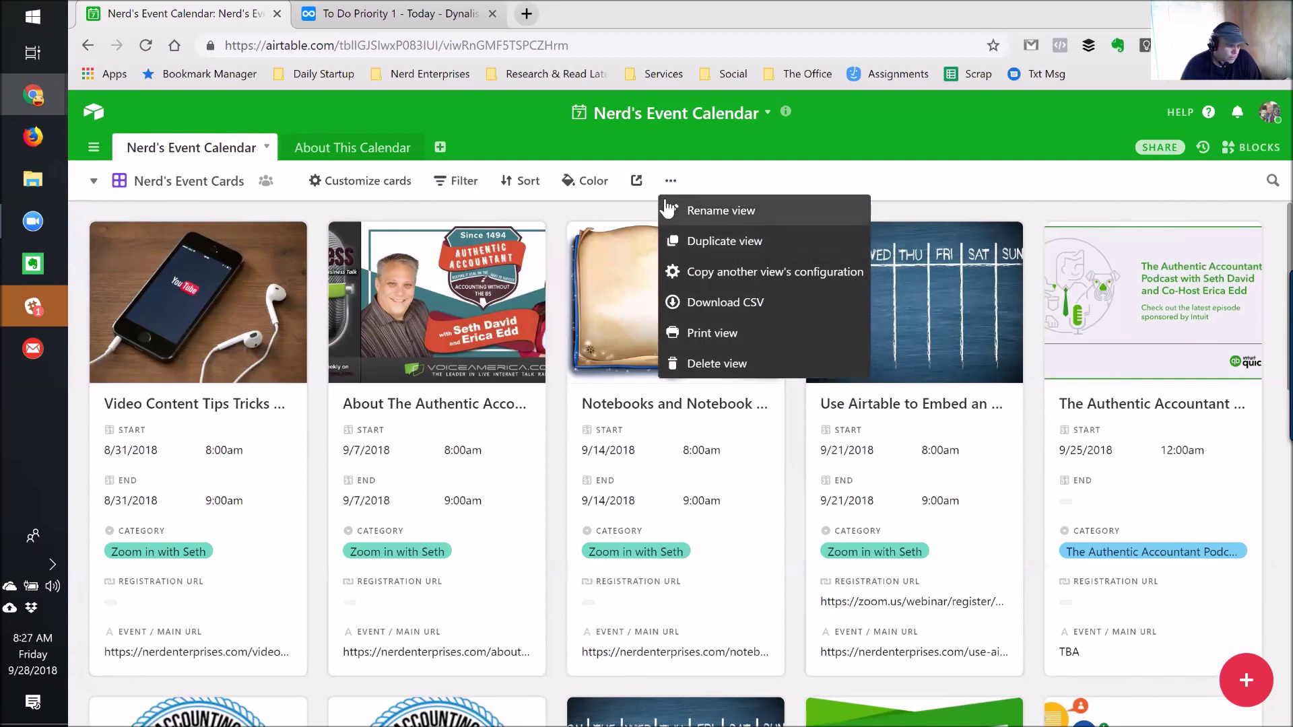
pyautogui.click(847, 168)
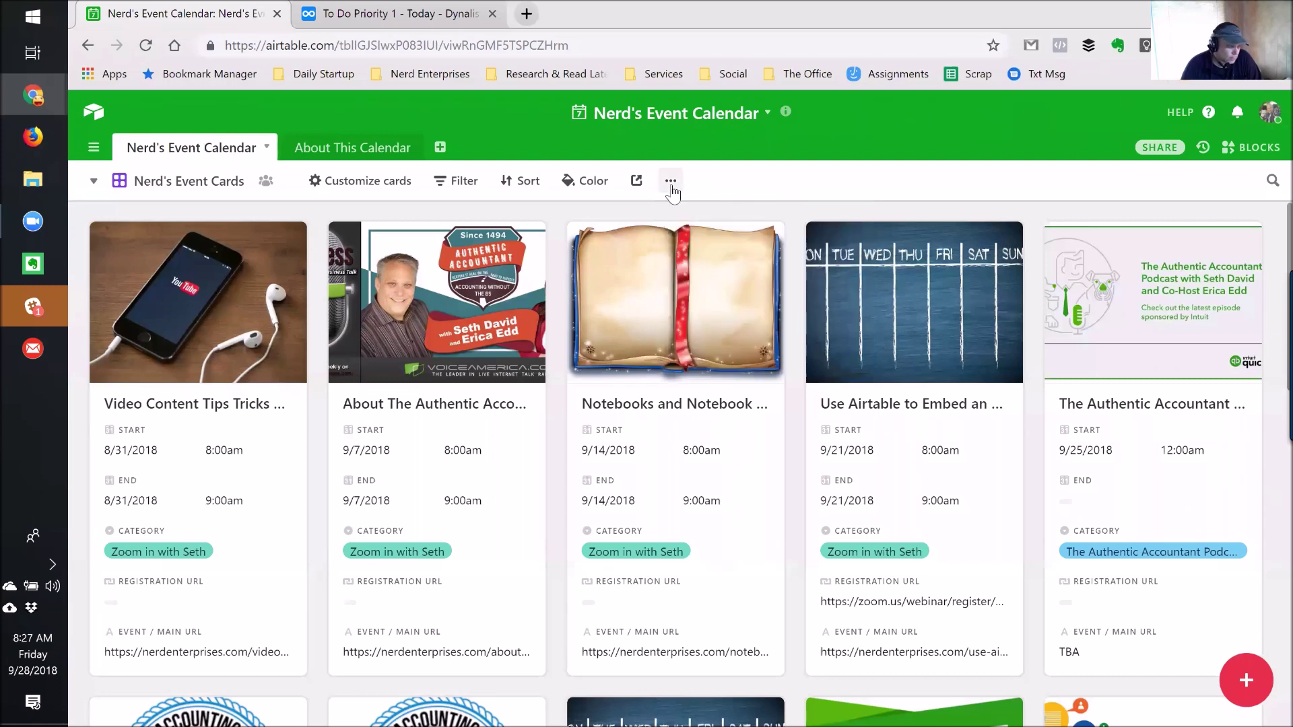
pyautogui.click(670, 181)
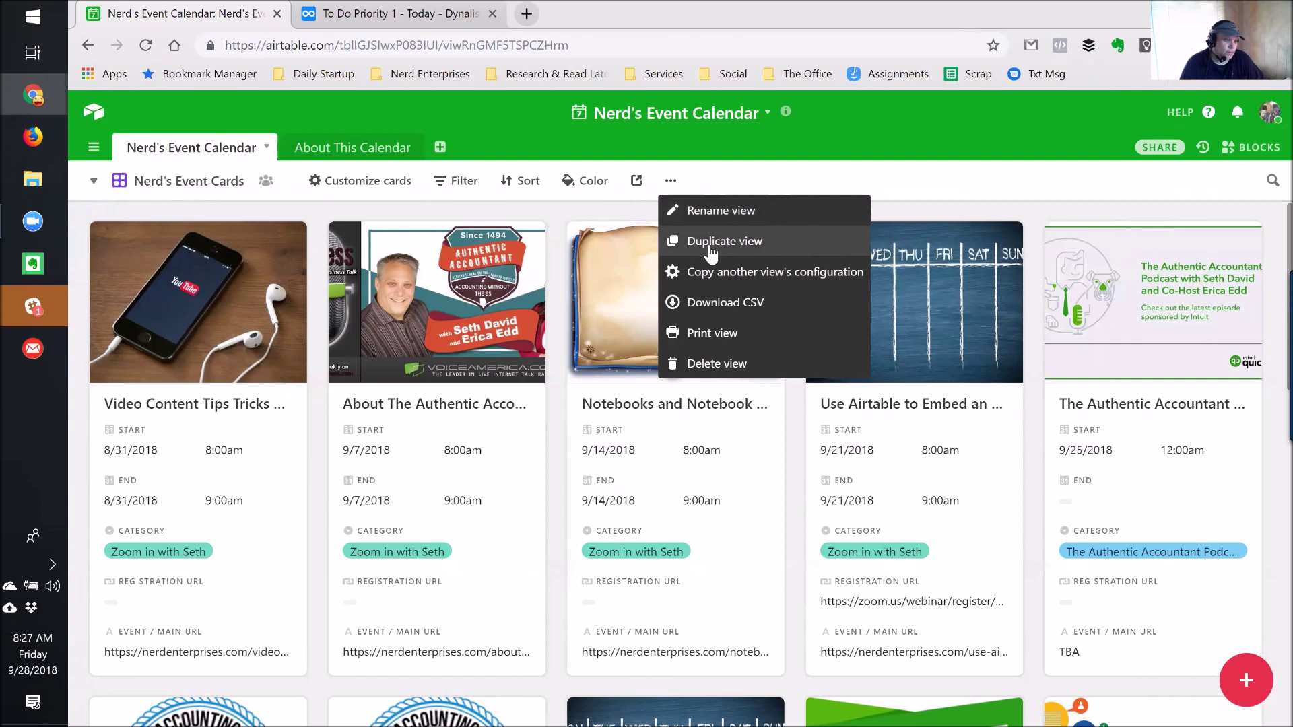
pyautogui.doubleClick(189, 180)
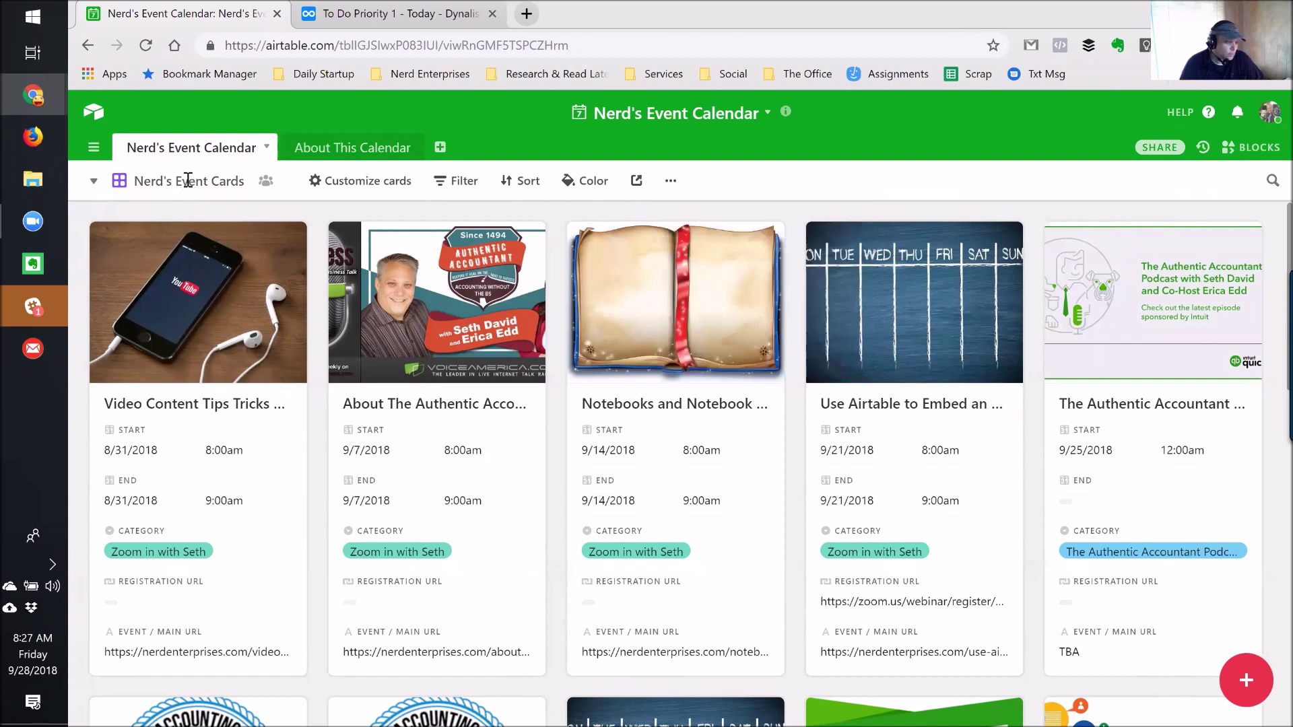
pyautogui.click(234, 181)
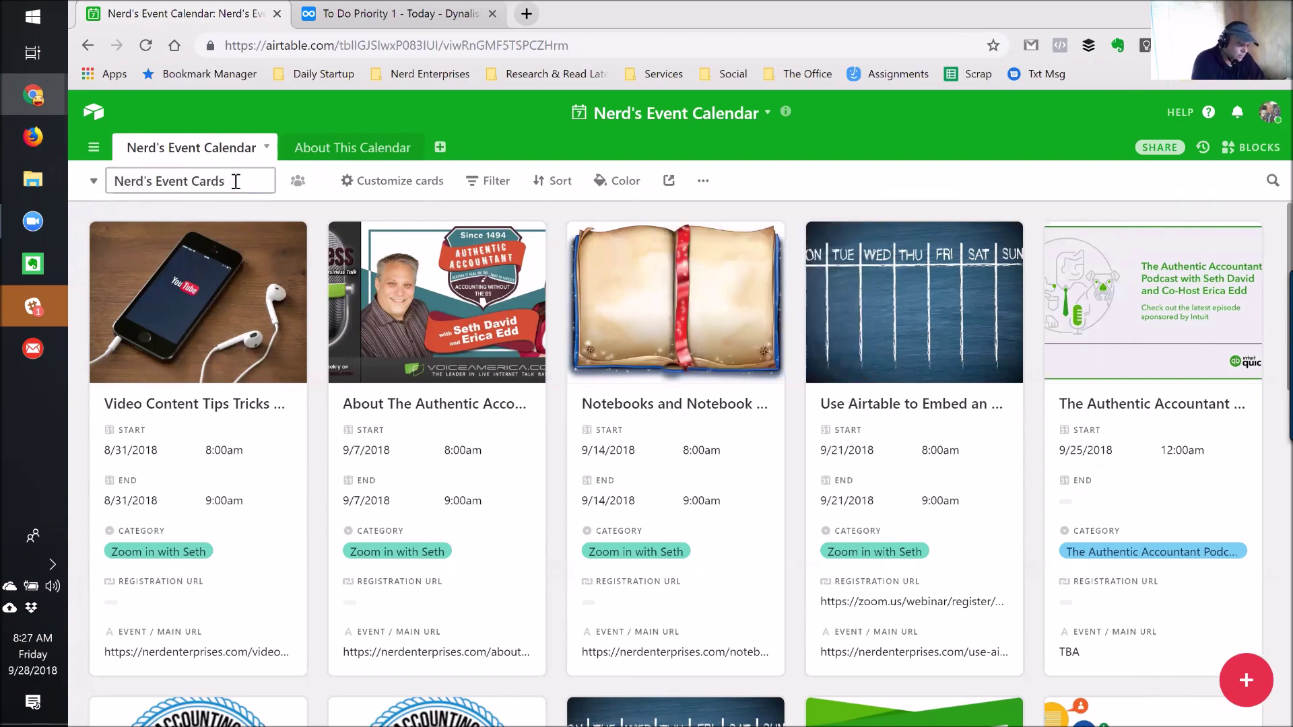
pyautogui.write('(All Events)')
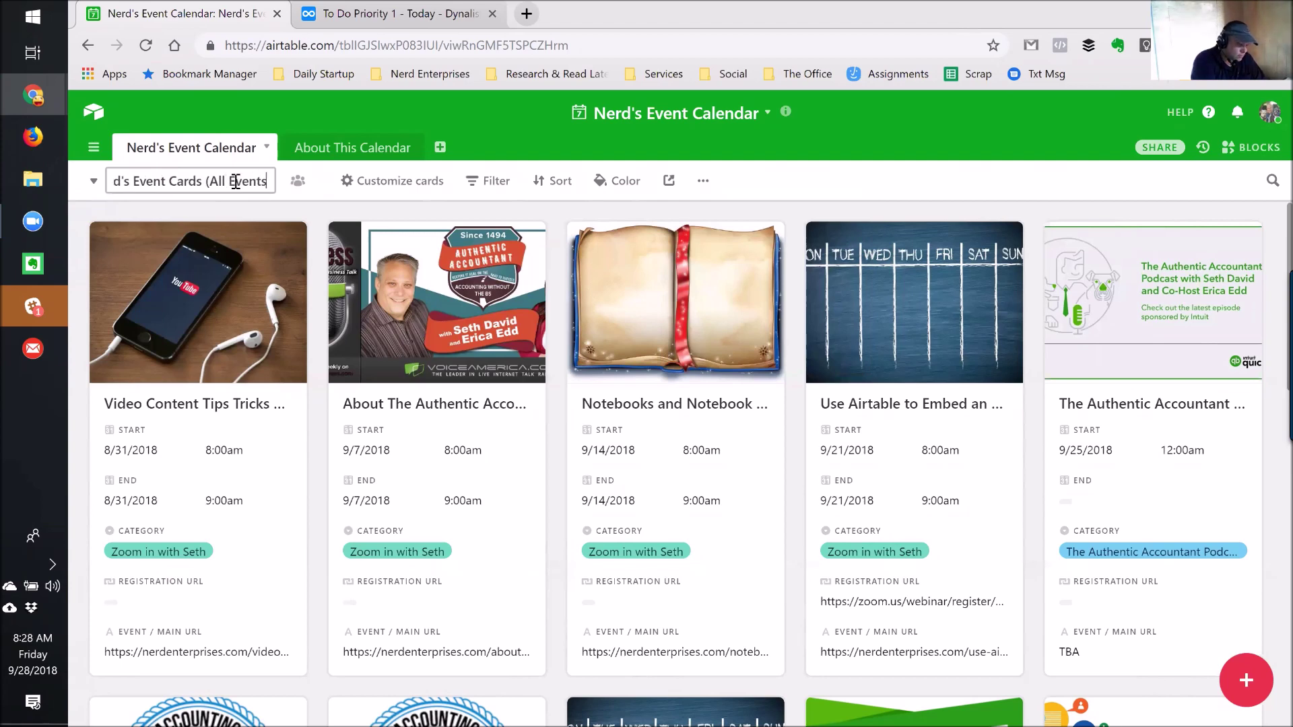
pyautogui.press('Return')
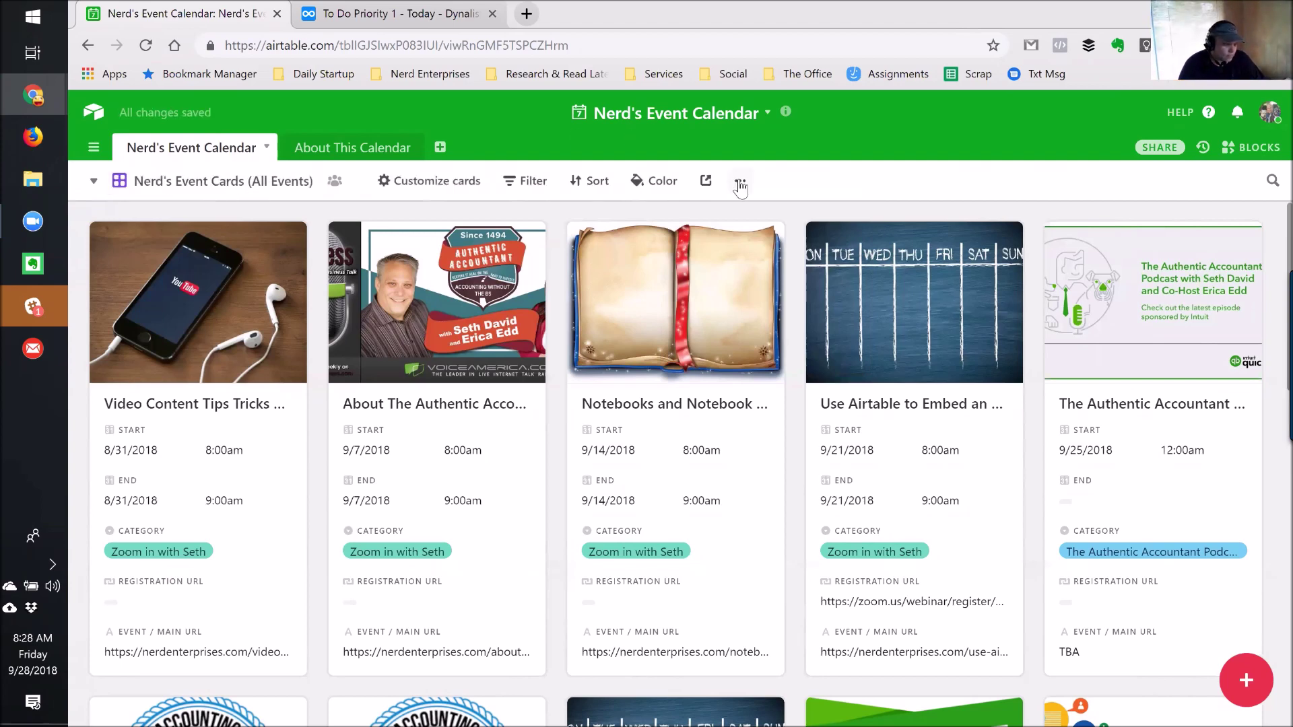
# Step: Duplicate the all-events card view and name the copy "Nerd's Event Cards (Upcoming Events)"
pyautogui.click(740, 180)
pyautogui.click(779, 249)
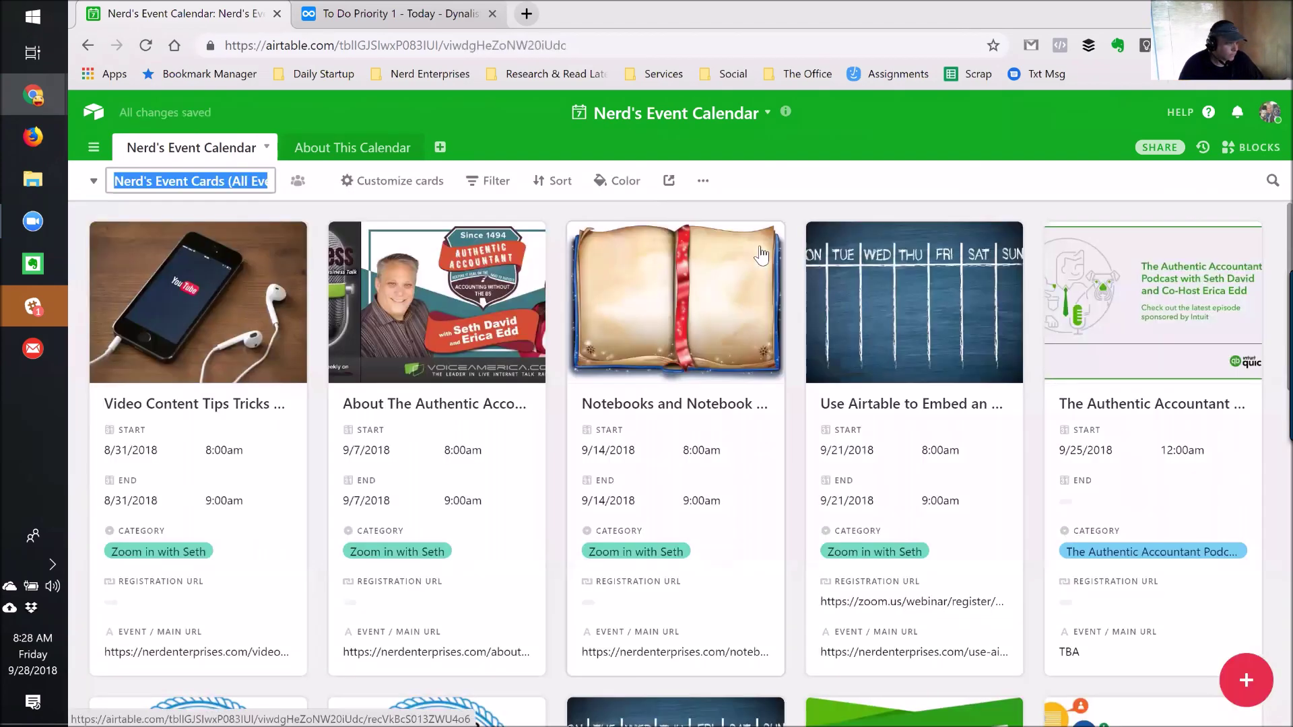
pyautogui.press('End')
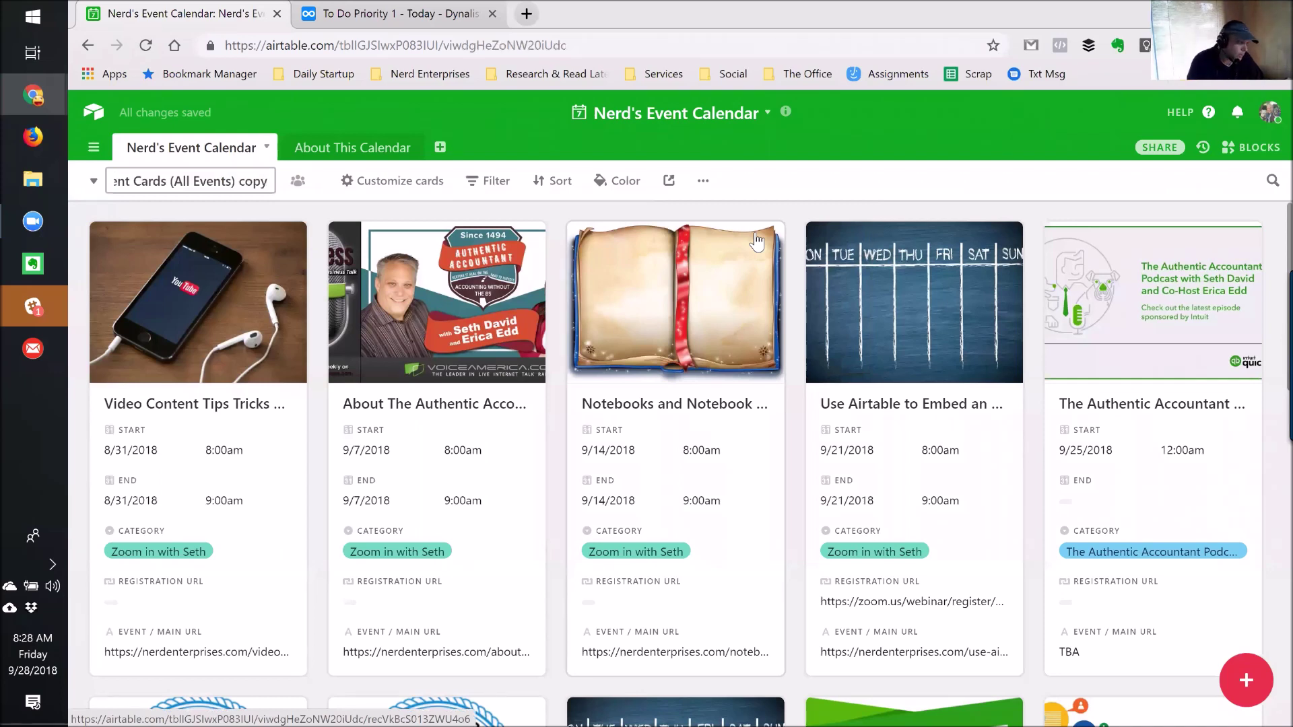
pyautogui.hotkey('ctrl', 'shift', 'Left')
pyautogui.press('BackSpace')
pyautogui.press('BackSpace')
pyautogui.press('BackSpace')
pyautogui.hotkey('ctrl', 'shift', 'Left')
pyautogui.hotkey('ctrl', 'shift', 'Left')
pyautogui.write('Upcoming Events)')
pyautogui.press('Return')
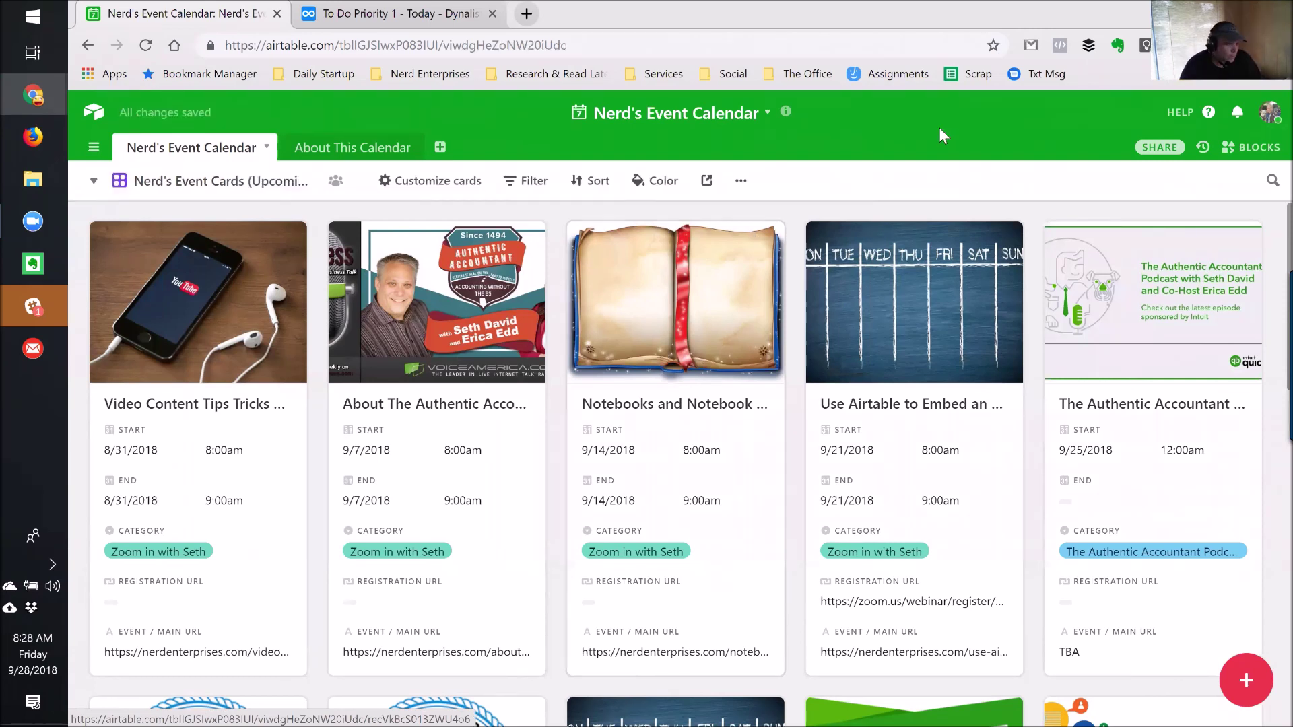
# Step: Add a filter to the Upcoming Events card view where Start is on or after today
pyautogui.click(529, 180)
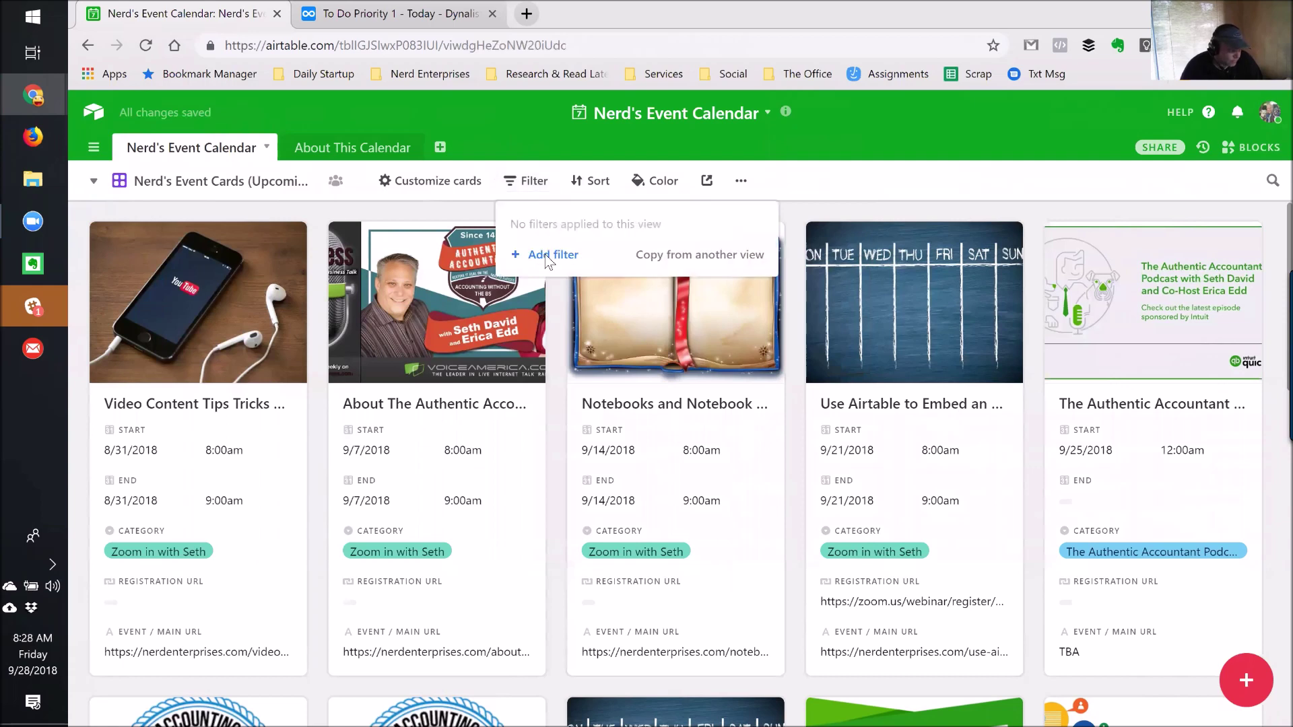
pyautogui.click(549, 256)
pyautogui.click(618, 219)
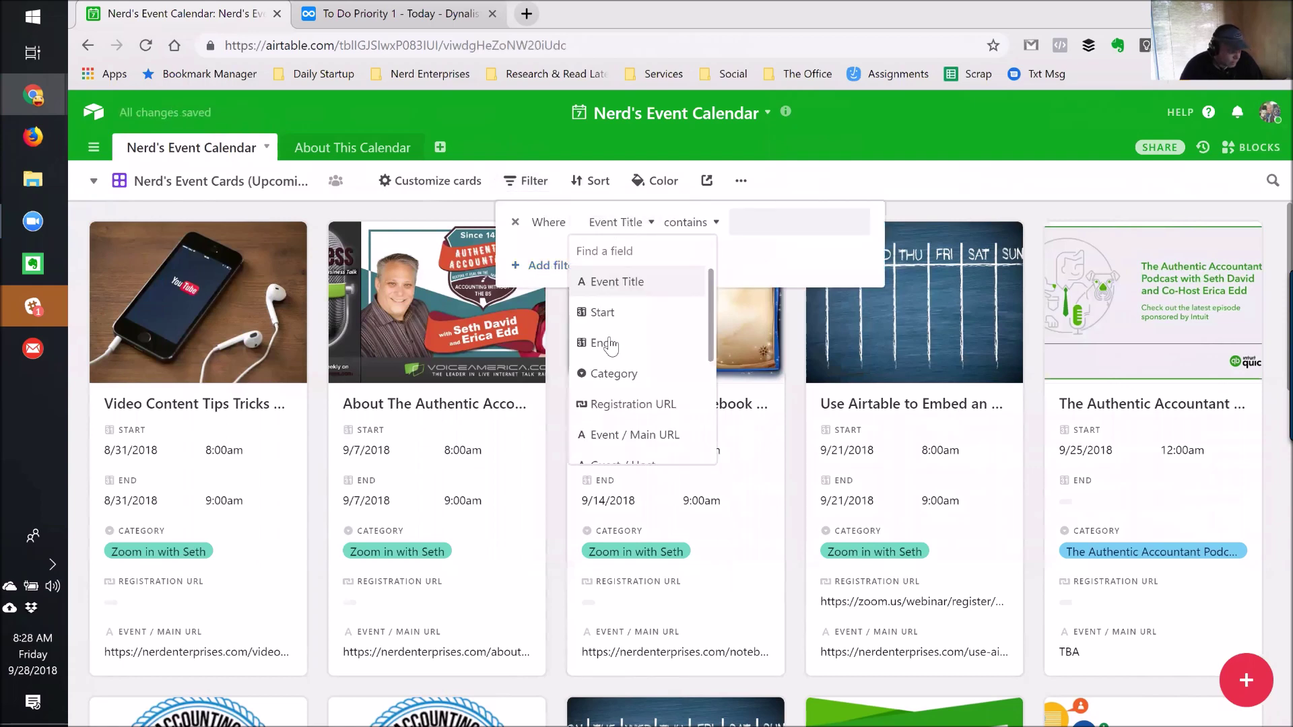
pyautogui.click(606, 311)
pyautogui.click(687, 222)
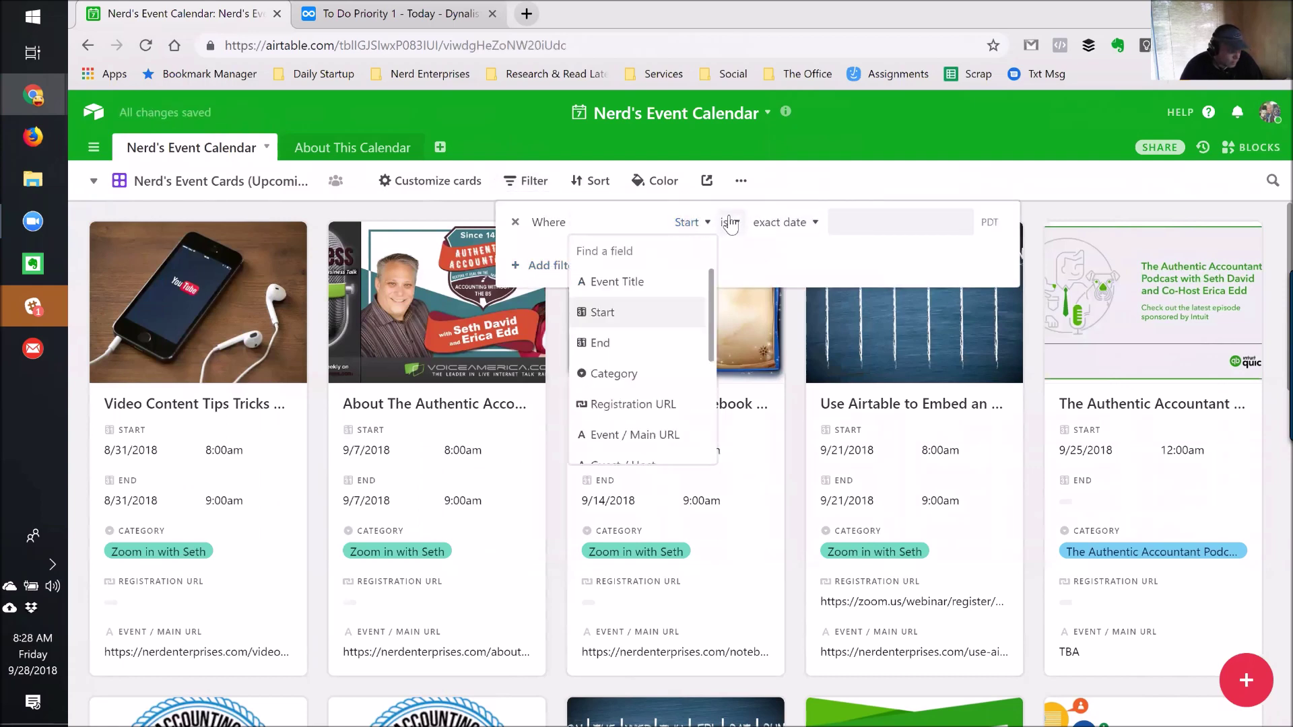
pyautogui.click(729, 222)
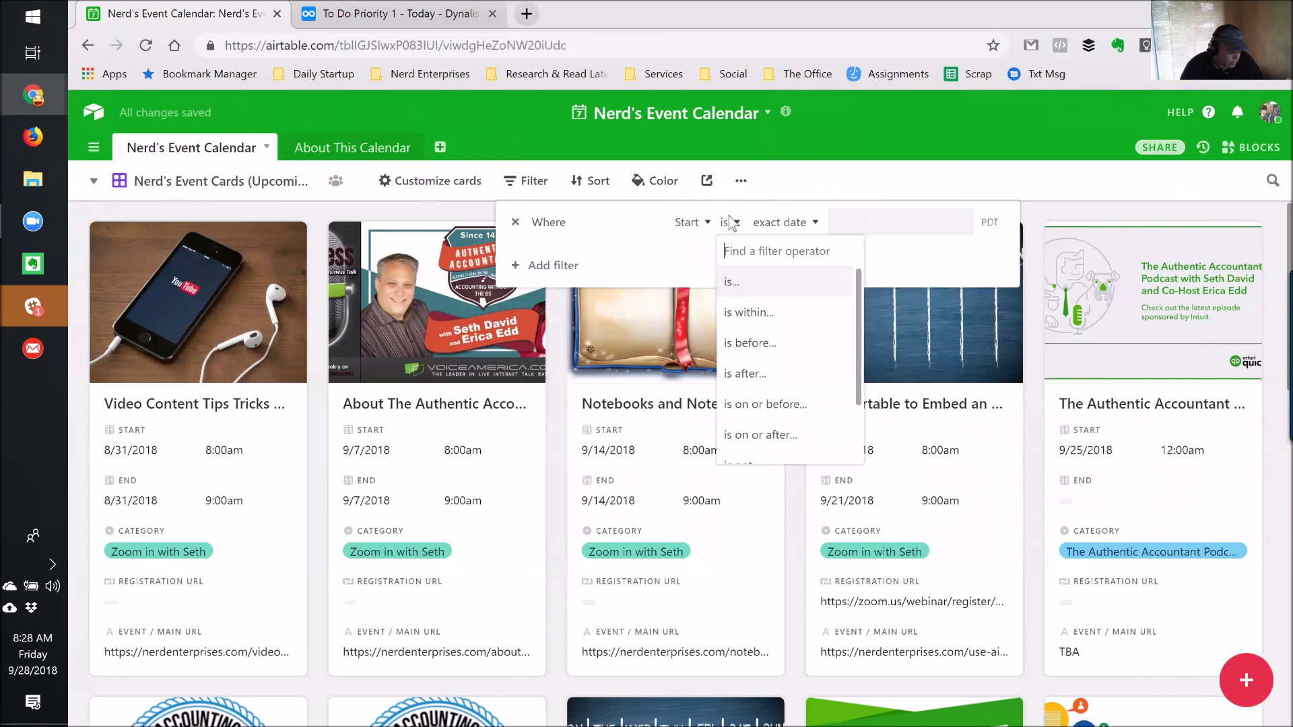
pyautogui.click(753, 437)
pyautogui.click(871, 223)
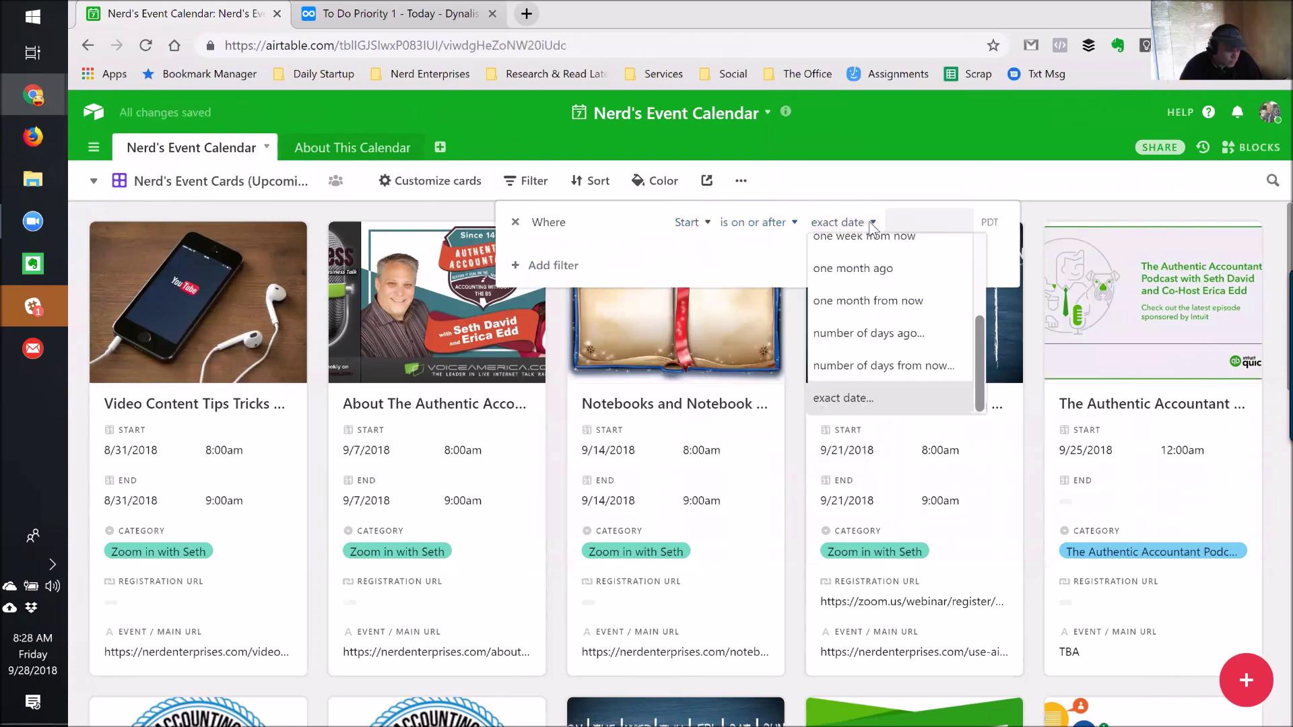
pyautogui.click(870, 221)
pyautogui.click(921, 223)
pyautogui.click(842, 222)
pyautogui.scroll(3, 825, 269)
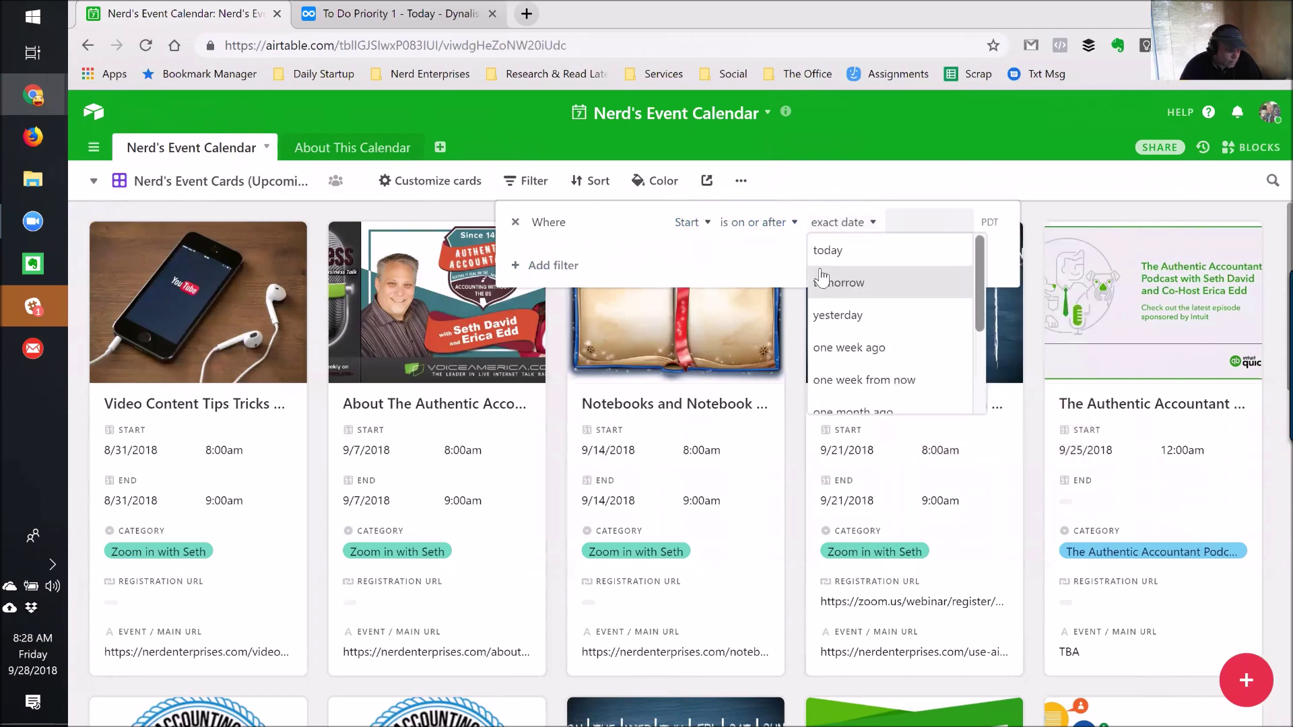
pyautogui.click(827, 250)
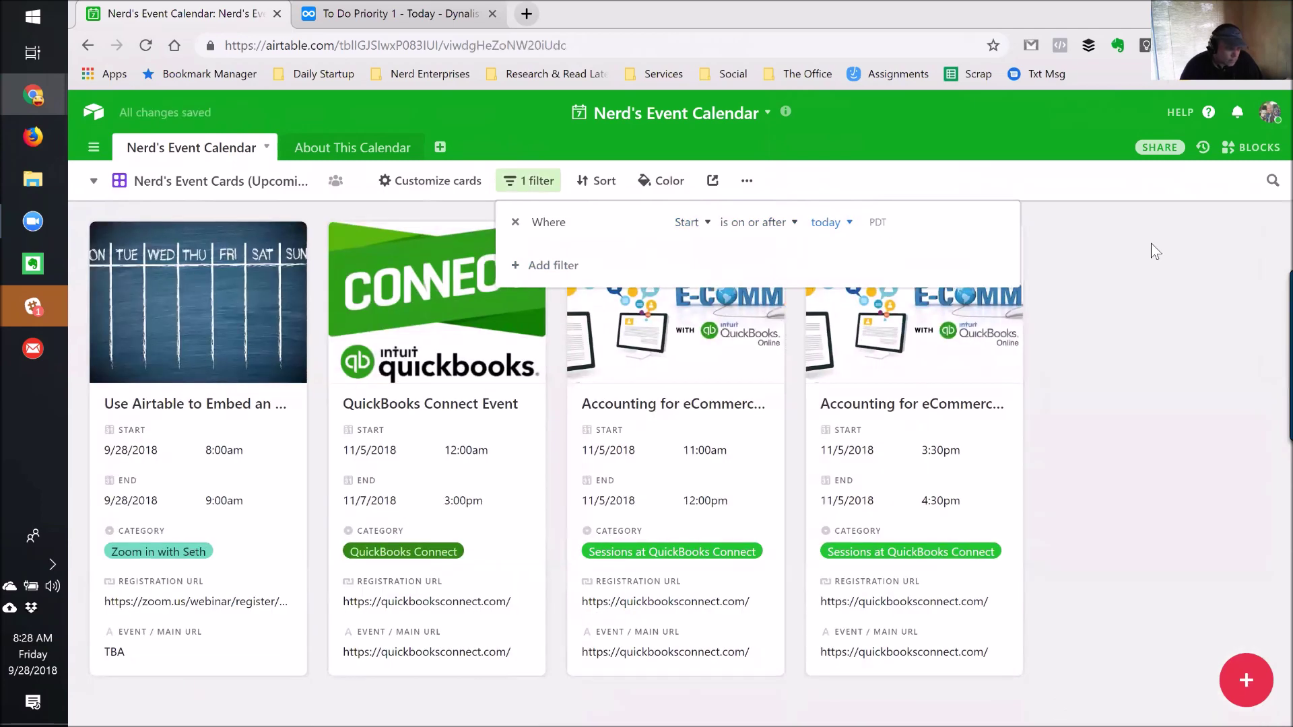
pyautogui.click(1193, 252)
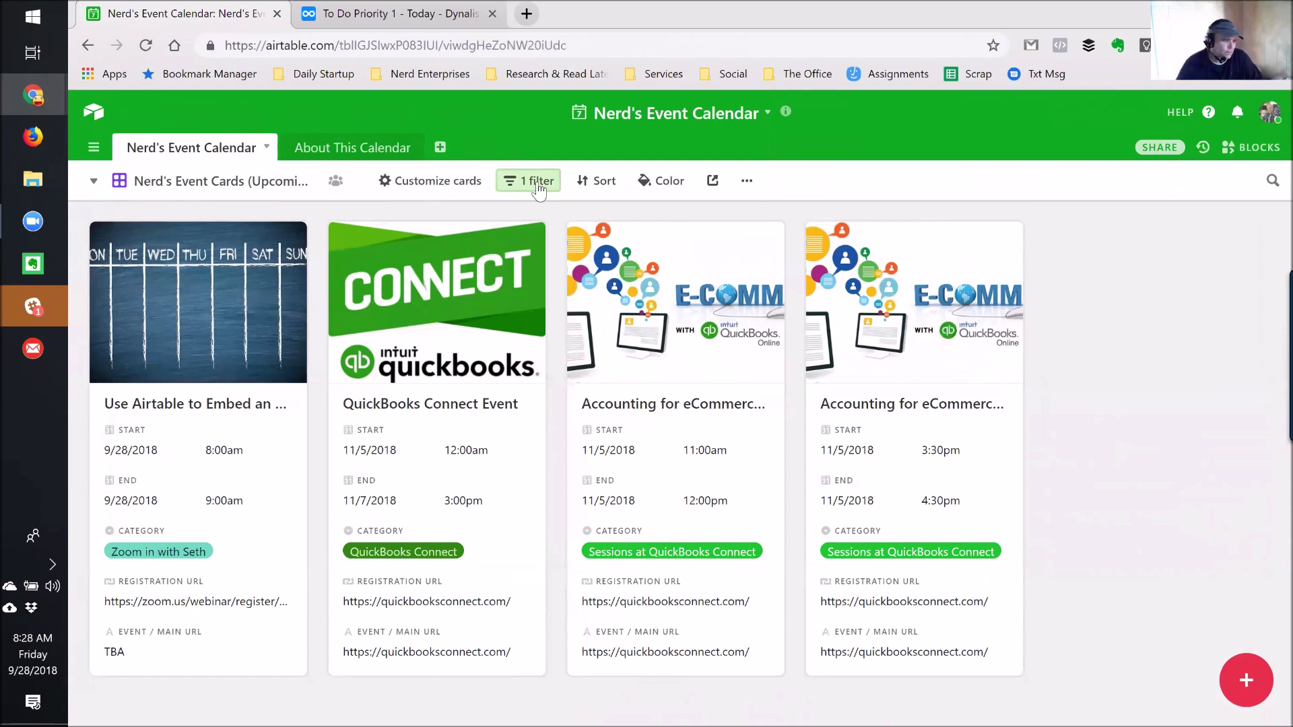
# Step: Check the table's list of views for the All Events and Upcoming Events card views
pyautogui.click(216, 182)
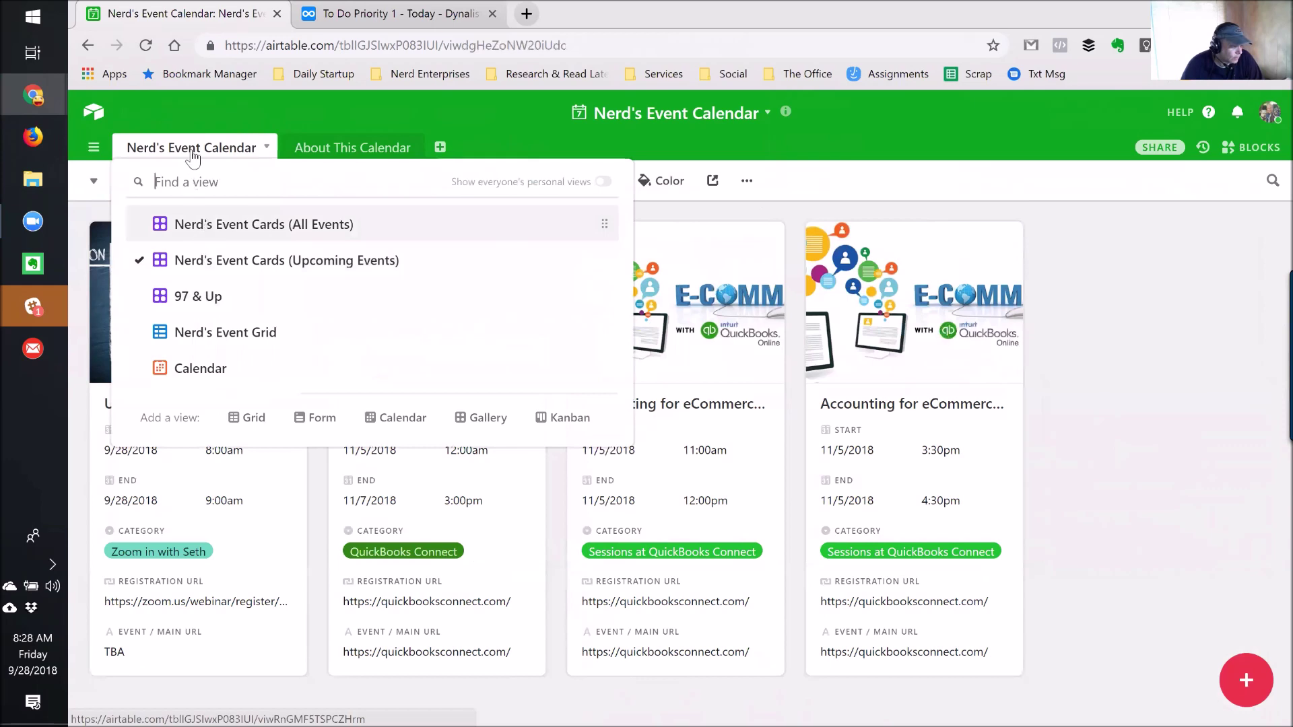
pyautogui.click(1093, 235)
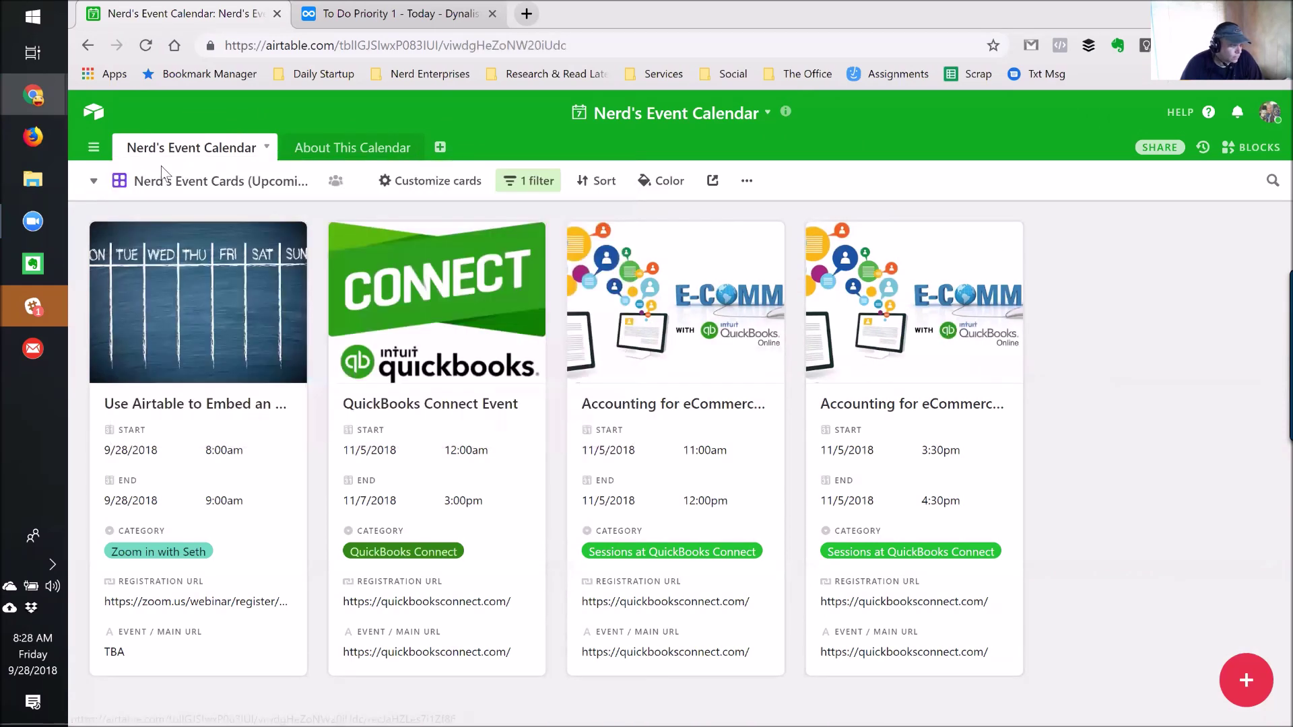
pyautogui.click(97, 182)
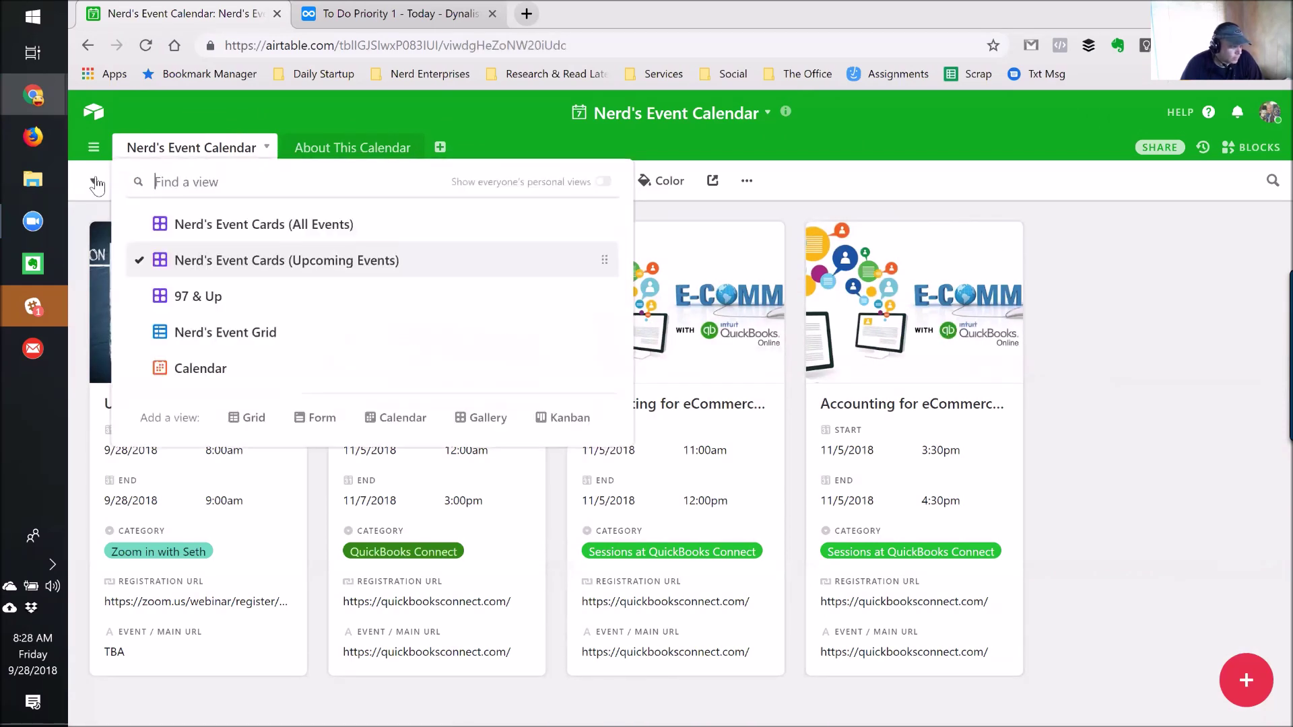
pyautogui.click(97, 181)
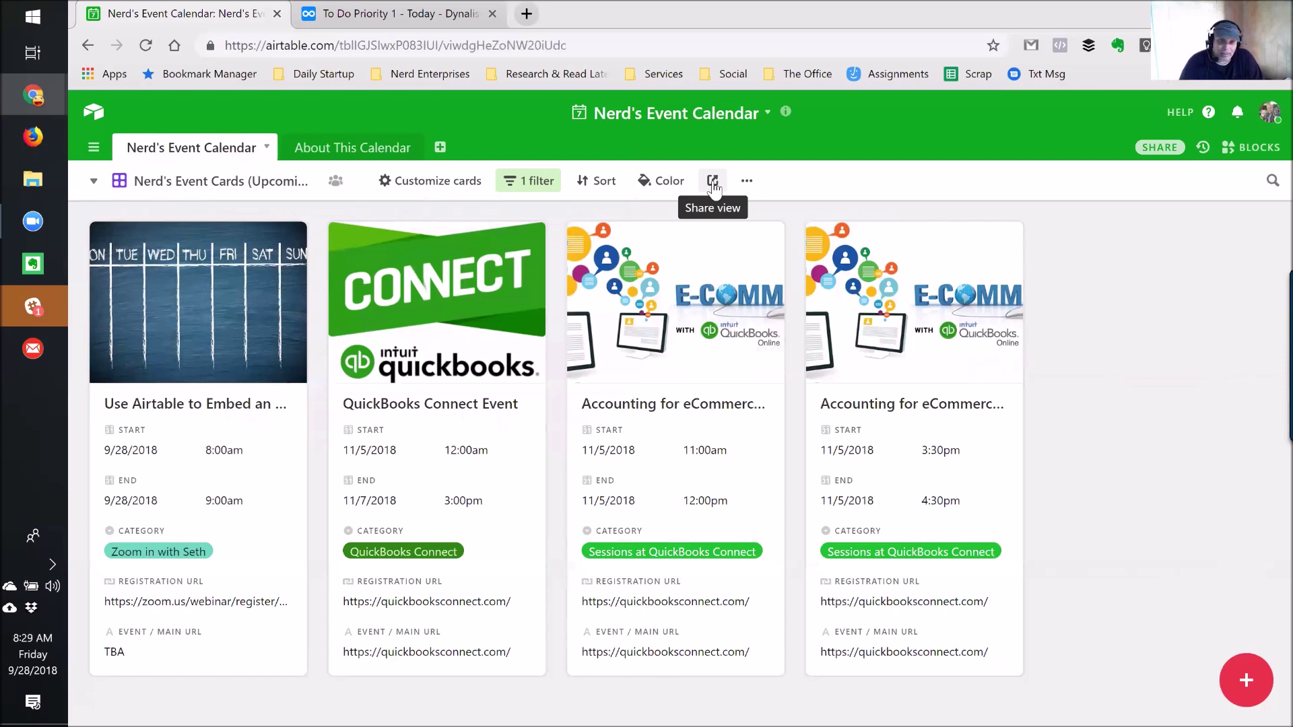
pyautogui.click(668, 118)
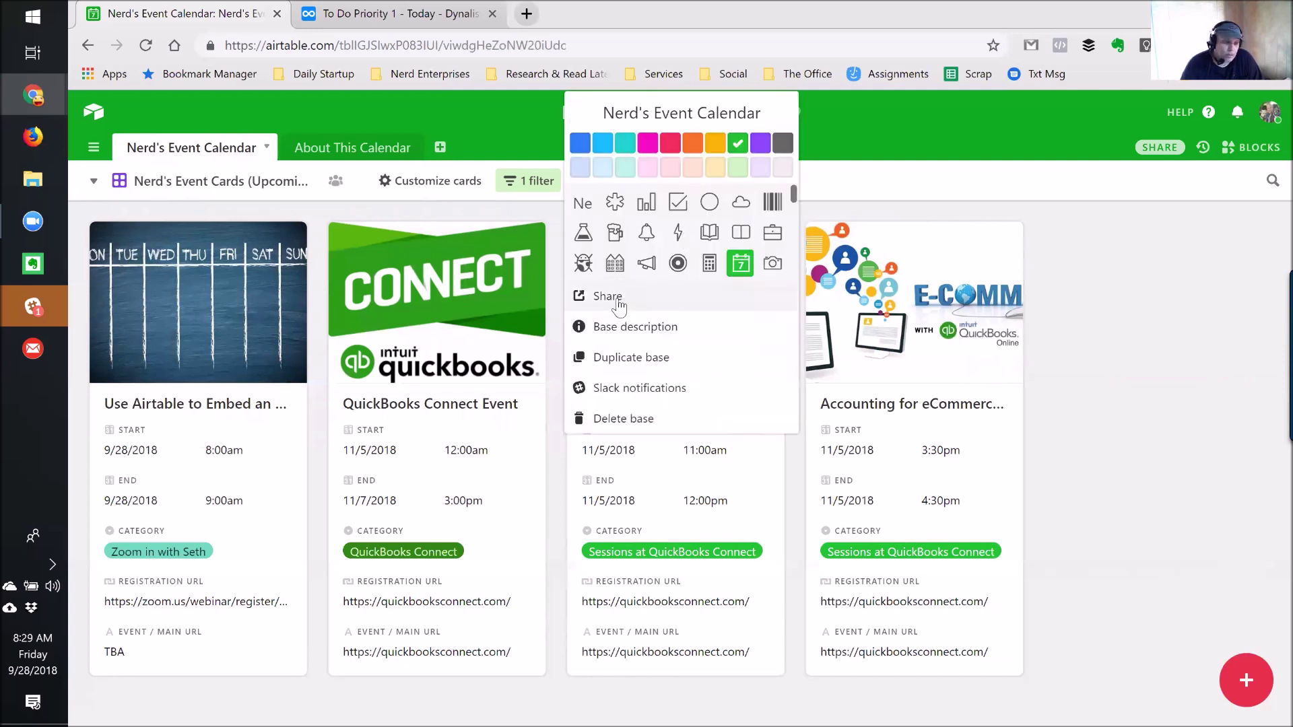
pyautogui.click(1068, 250)
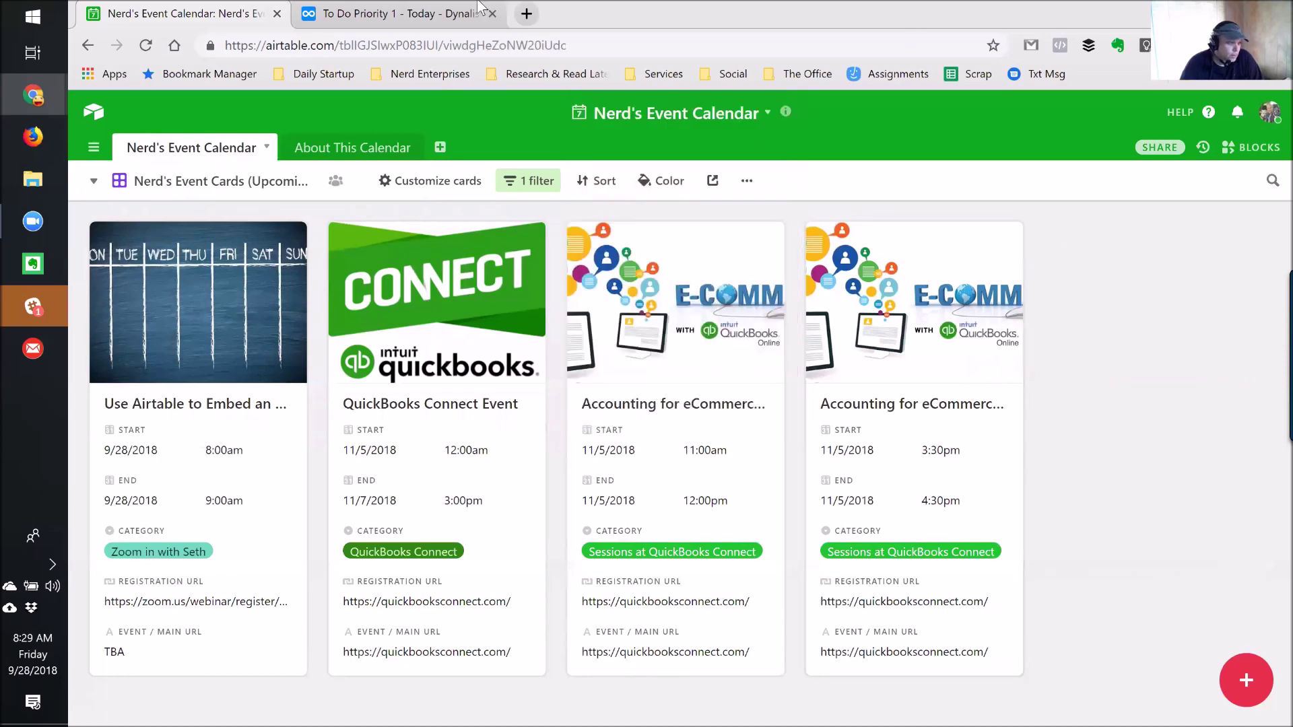
# Step: Load nerdenterprises.com/events in a new browser tab
pyautogui.click(532, 17)
pyautogui.write('nerdenterprises.com/wp-admin/')
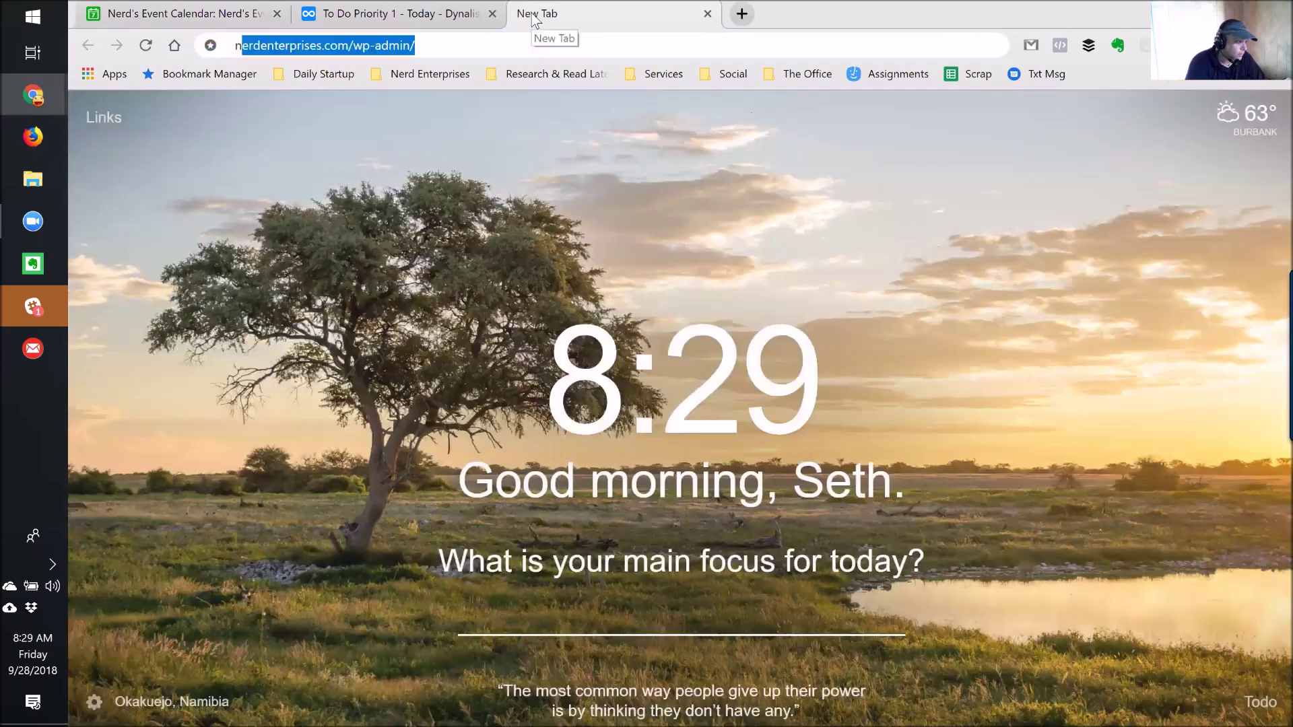
pyautogui.press('End')
pyautogui.press('BackSpace')
pyautogui.press('BackSpace')
pyautogui.press('BackSpace')
pyautogui.press('BackSpace')
pyautogui.press('BackSpace')
pyautogui.press('BackSpace')
pyautogui.press('BackSpace')
pyautogui.press('BackSpace')
pyautogui.press('BackSpace')
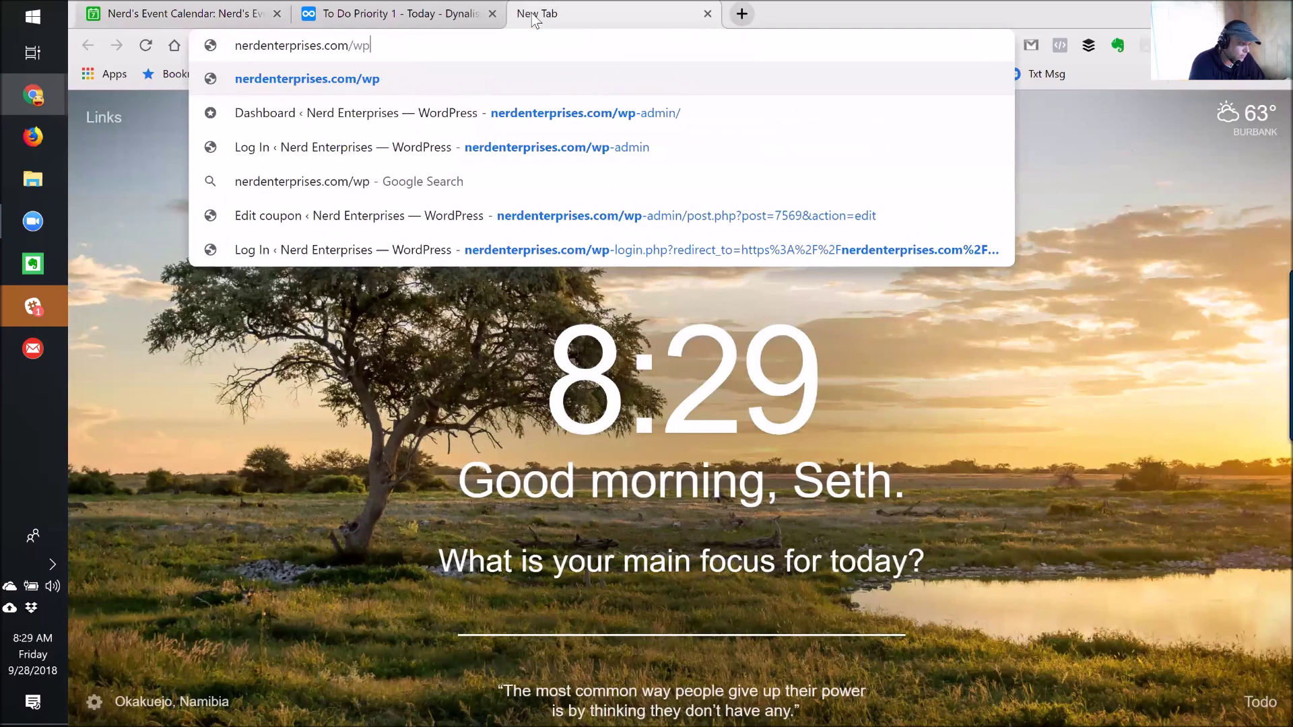
pyautogui.write('events')
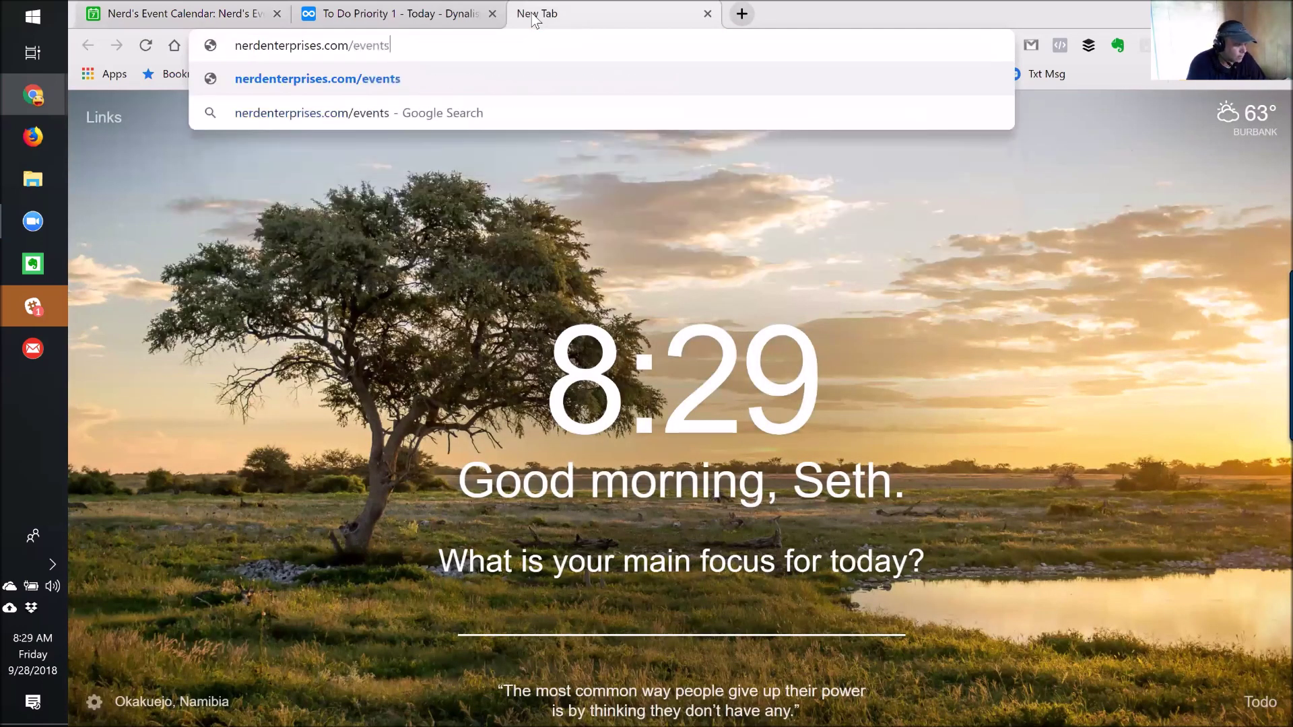
pyautogui.press('Return')
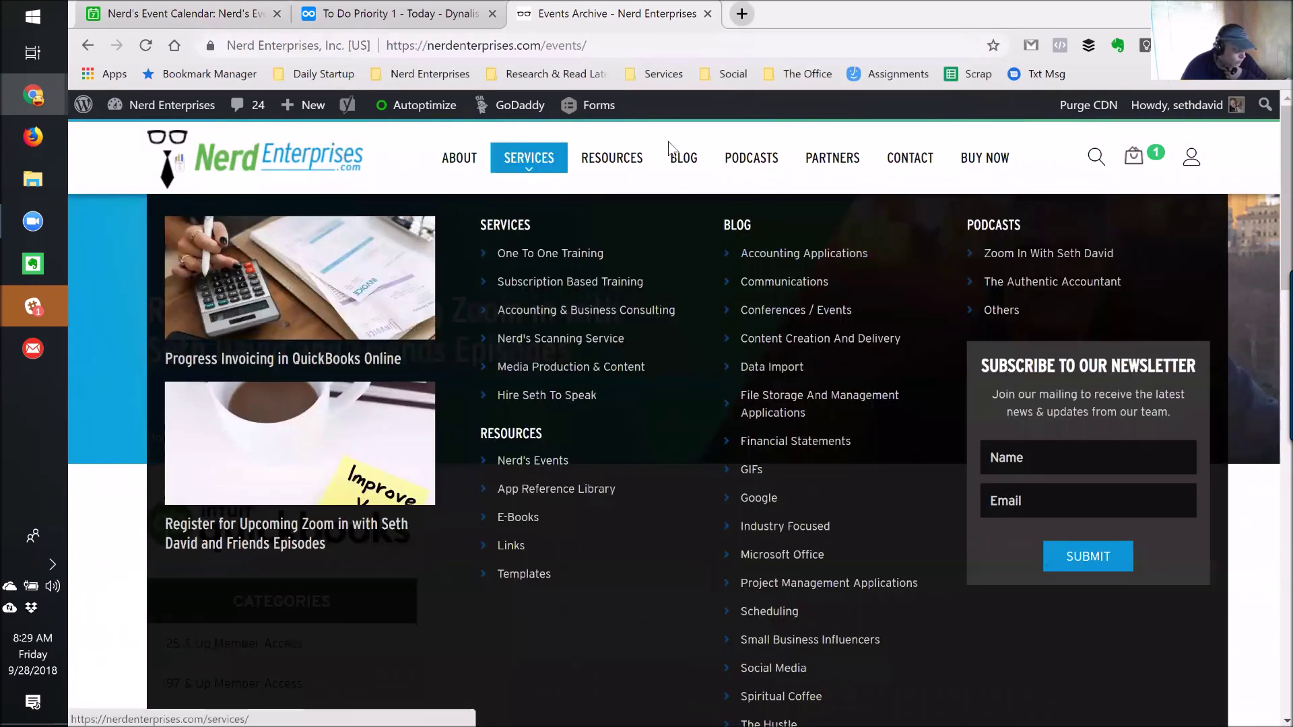
# Step: Look over the events archive page and go to the site's Nerd's Events page under Resources
pyautogui.scroll(-6, 124, 458)
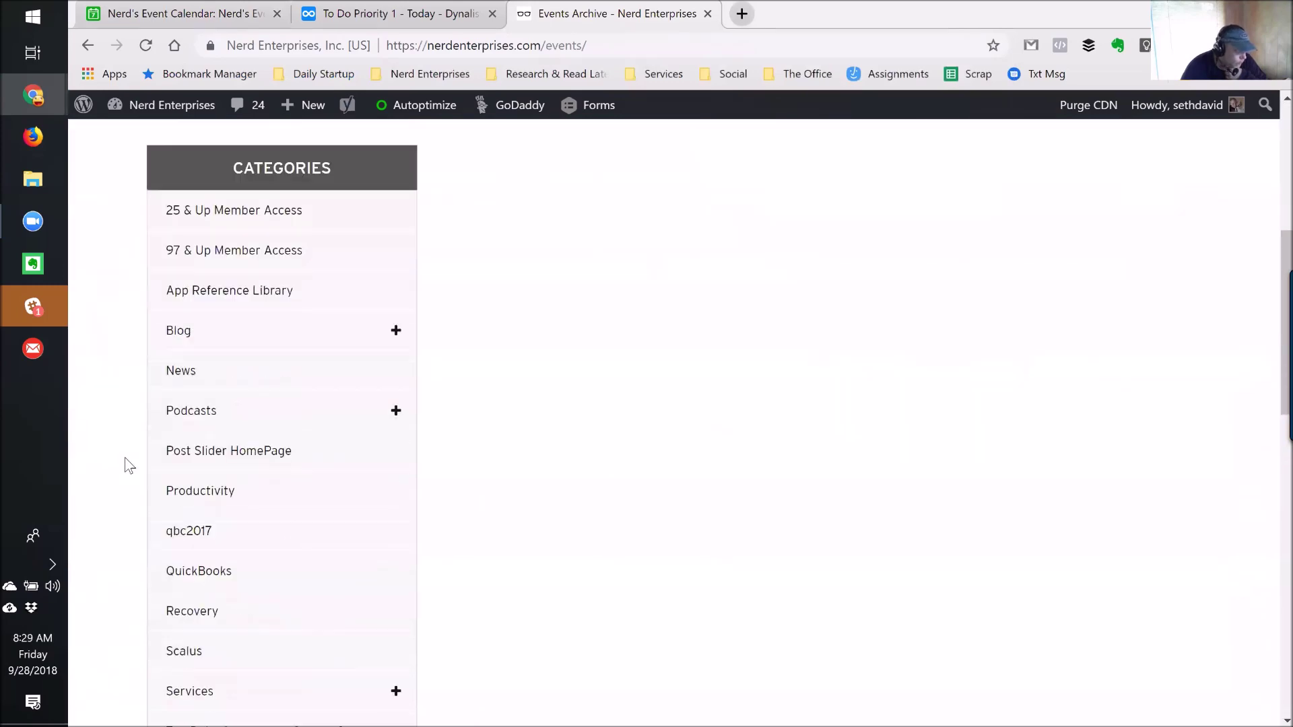
pyautogui.scroll(6, 124, 458)
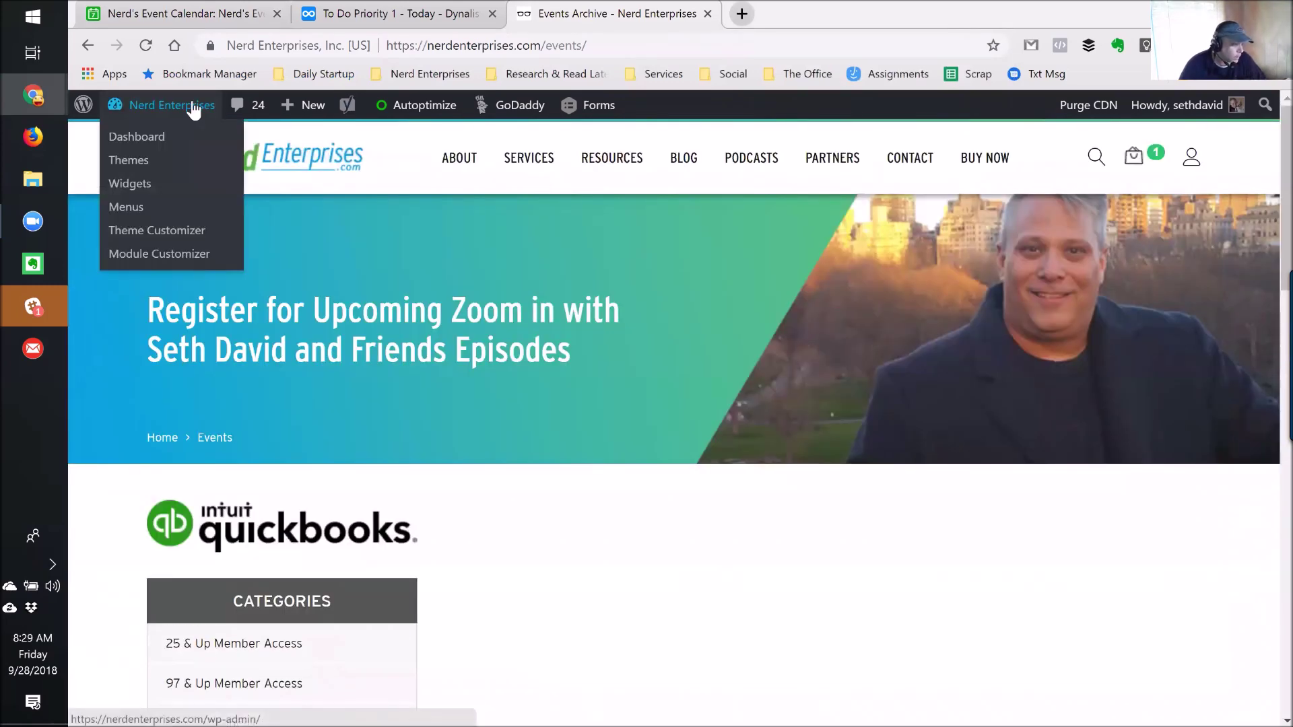
pyautogui.moveTo(519, 213)
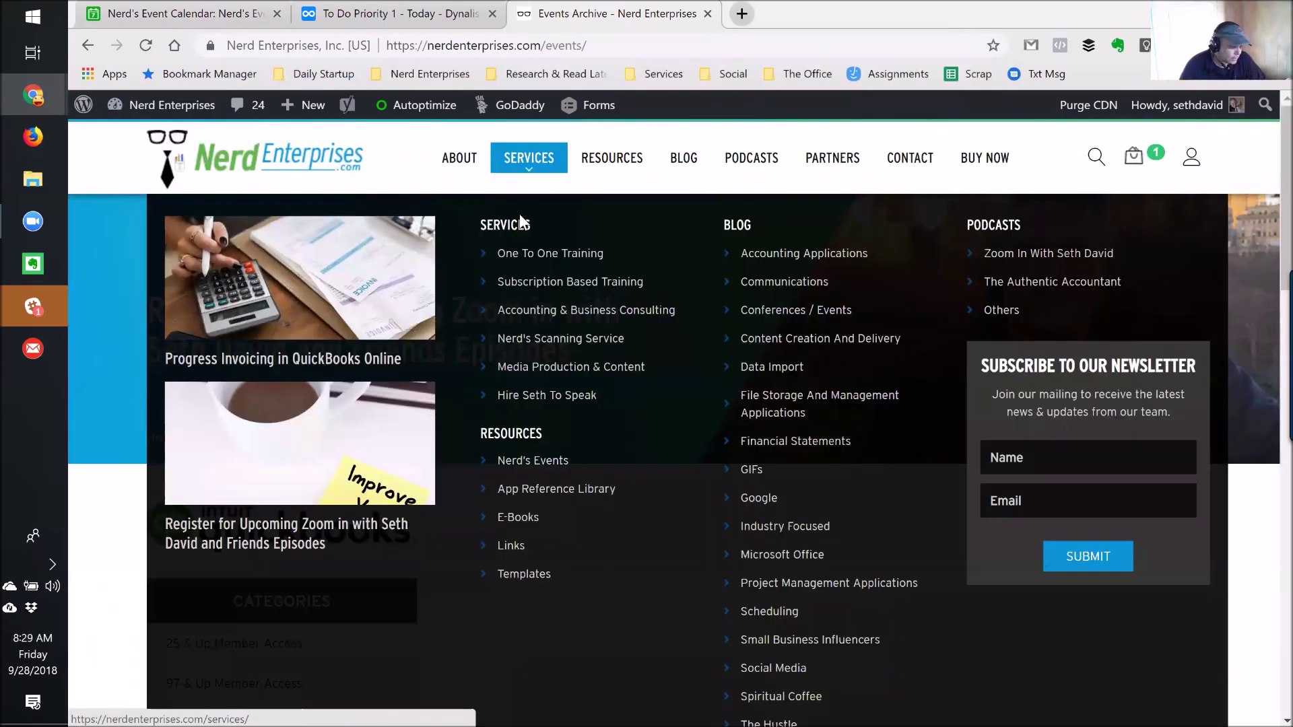
pyautogui.click(514, 462)
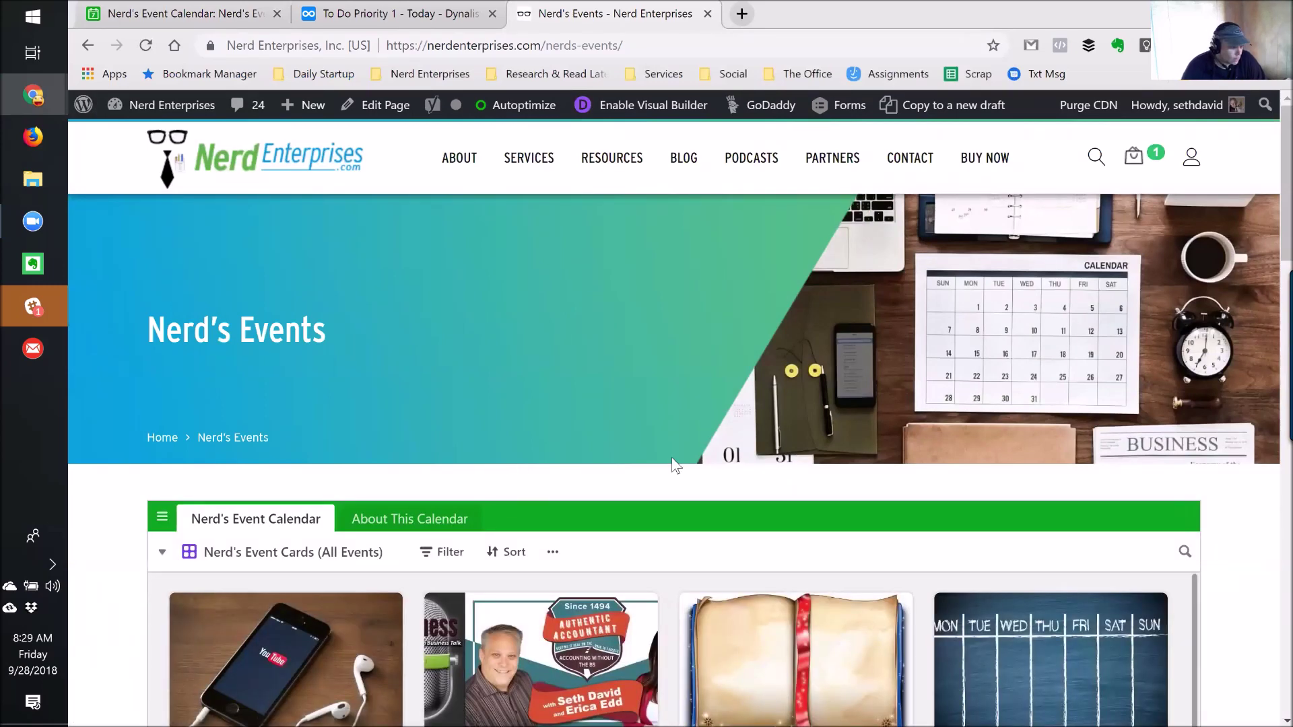
# Step: Review the views offered in the embedded event calendar and switch the embed to the Calendar view
pyautogui.scroll(-4, 682, 451)
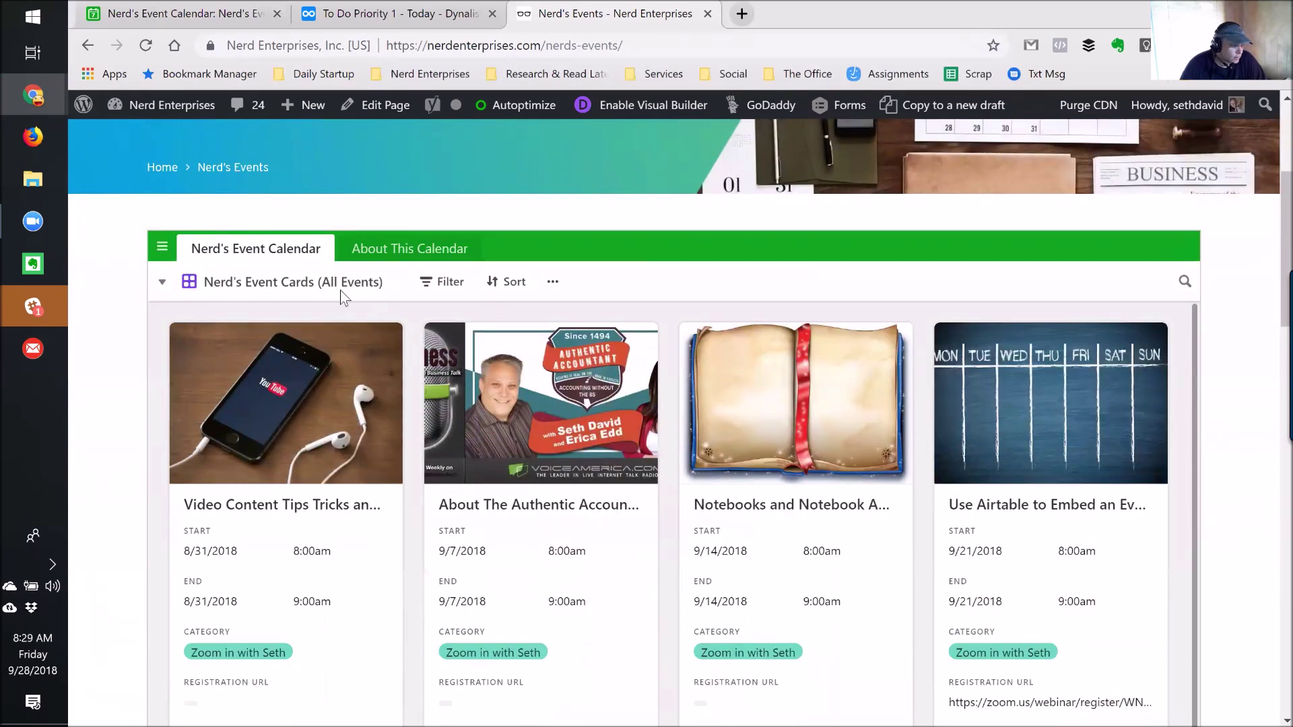
pyautogui.click(308, 283)
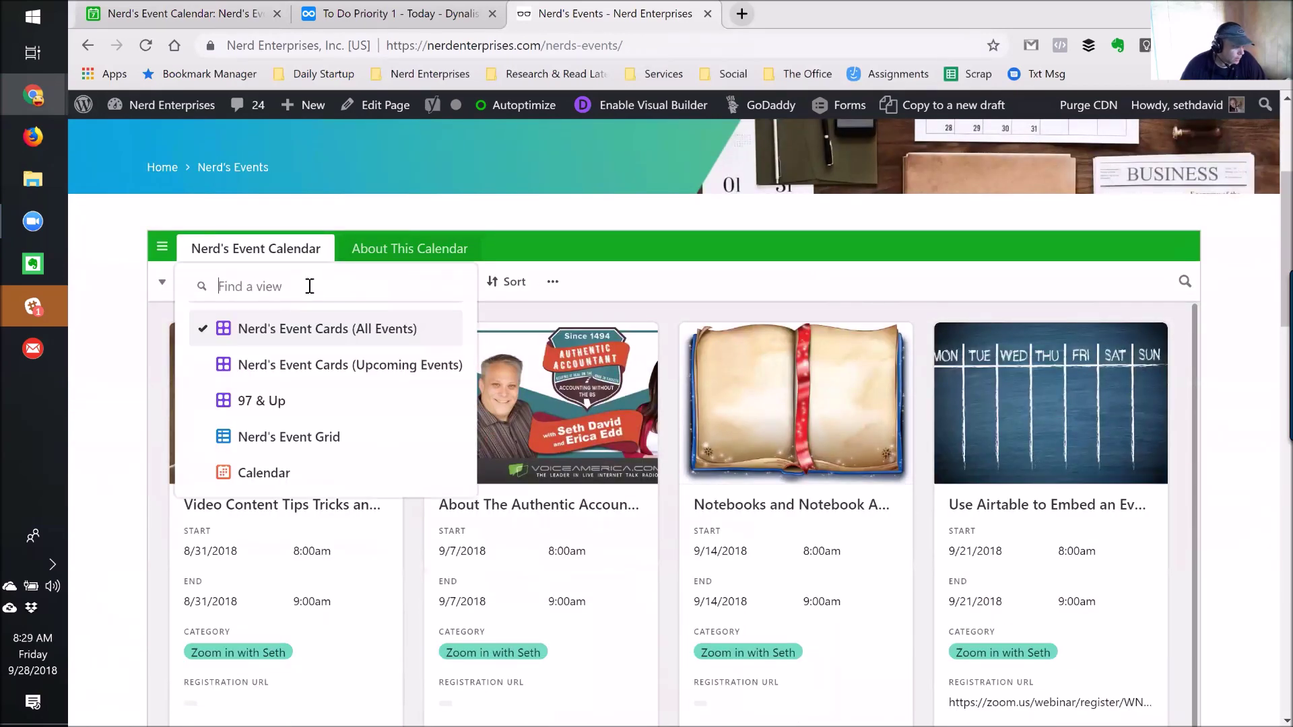
pyautogui.click(315, 335)
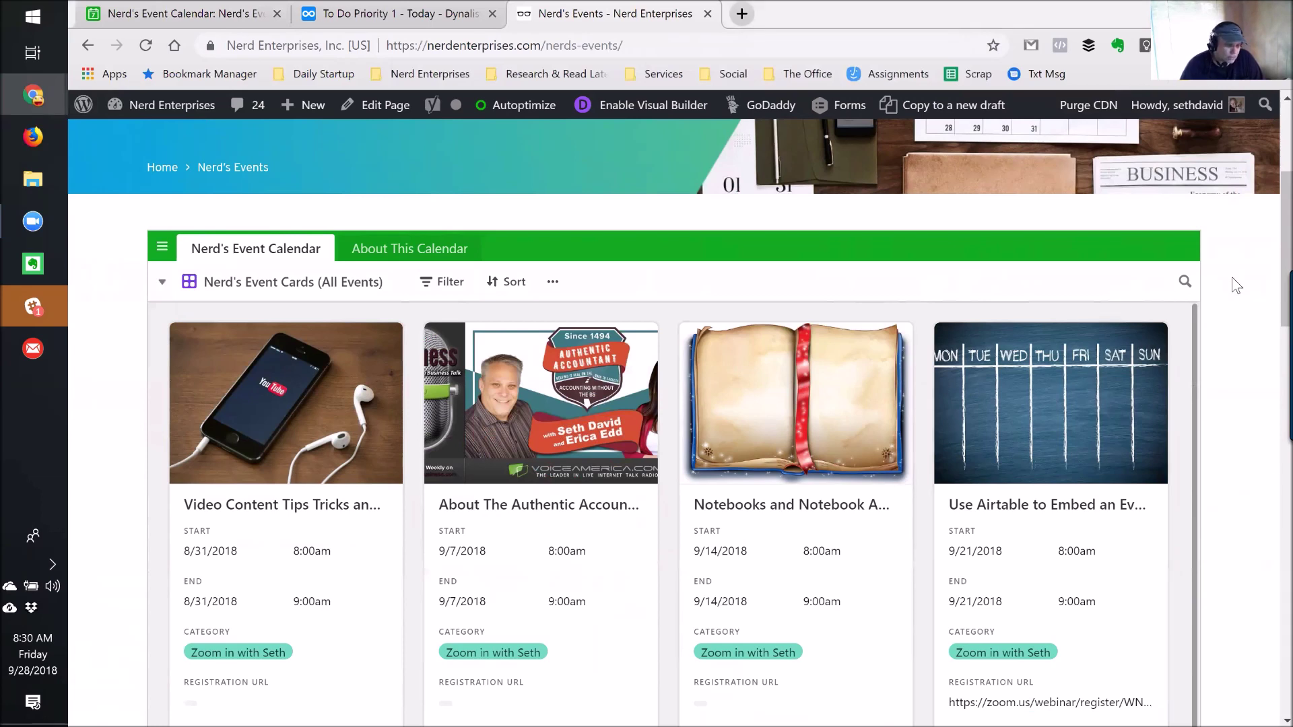
pyautogui.click(266, 282)
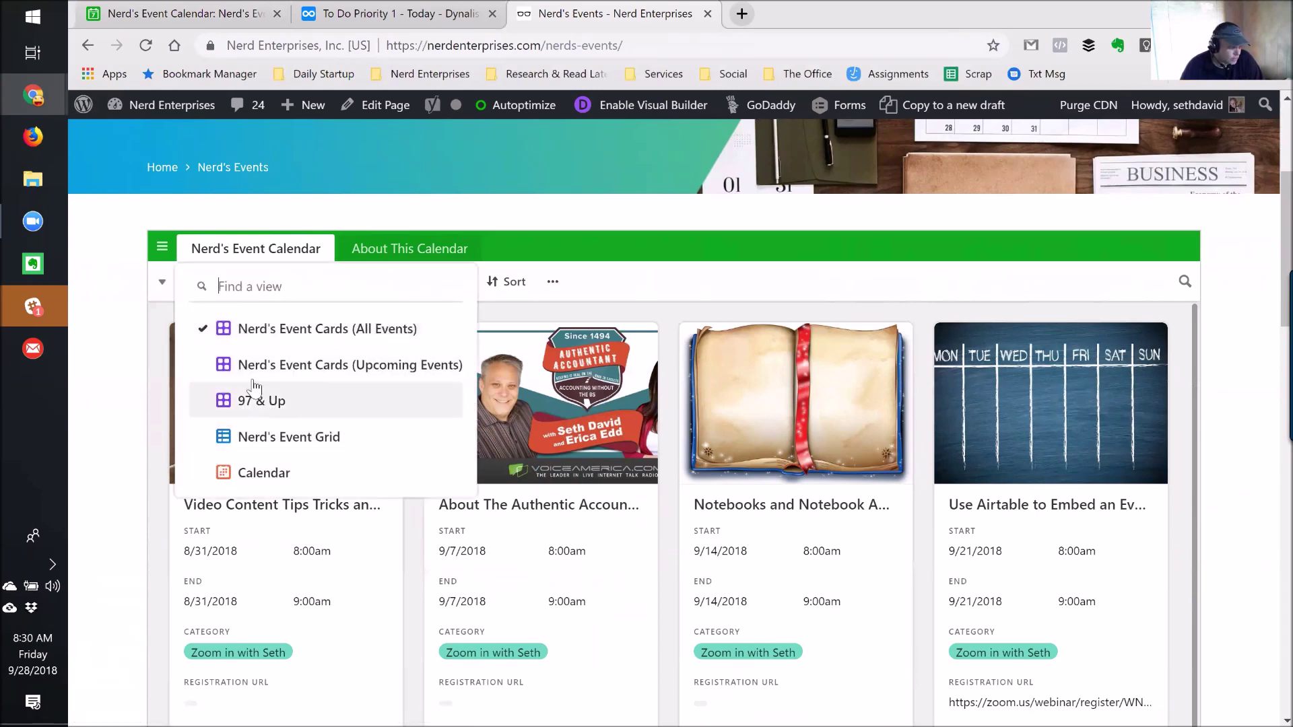
pyautogui.click(249, 478)
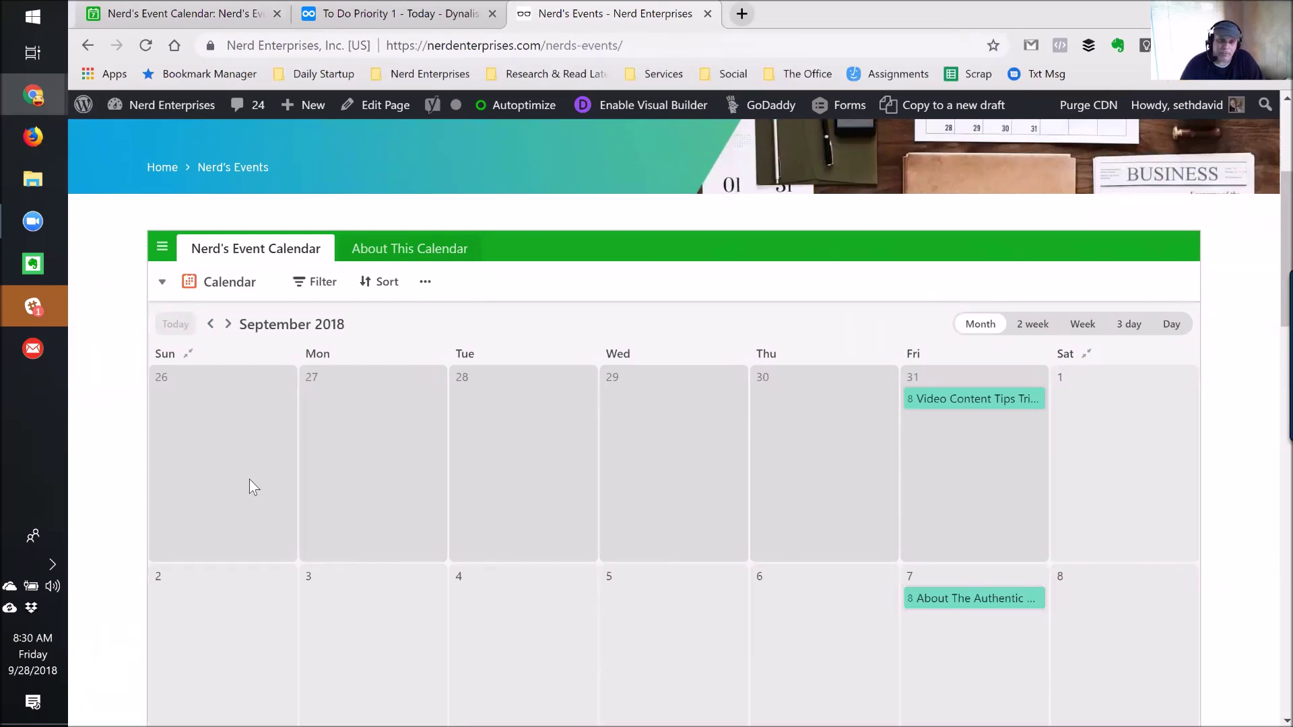
# Step: Show the embed's About This Calendar table, look at its Notes grid and return to the About This Calendar card view
pyautogui.click(410, 254)
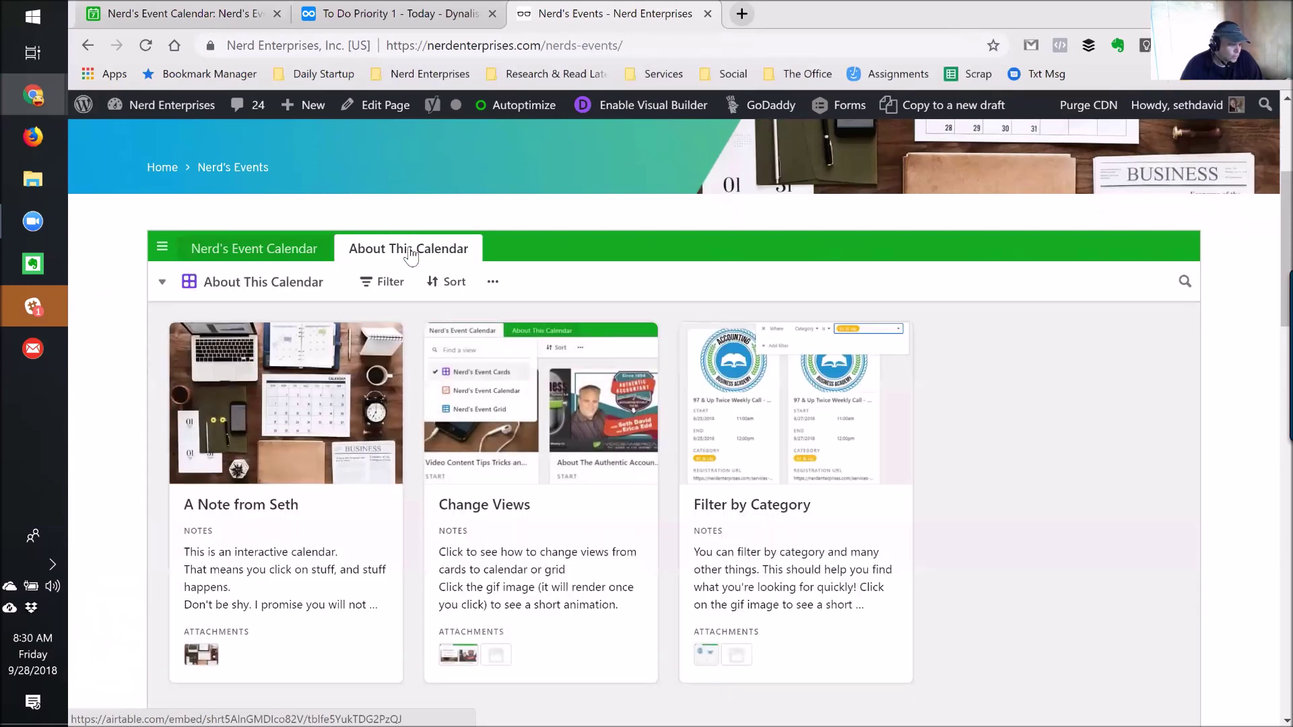
pyautogui.click(289, 282)
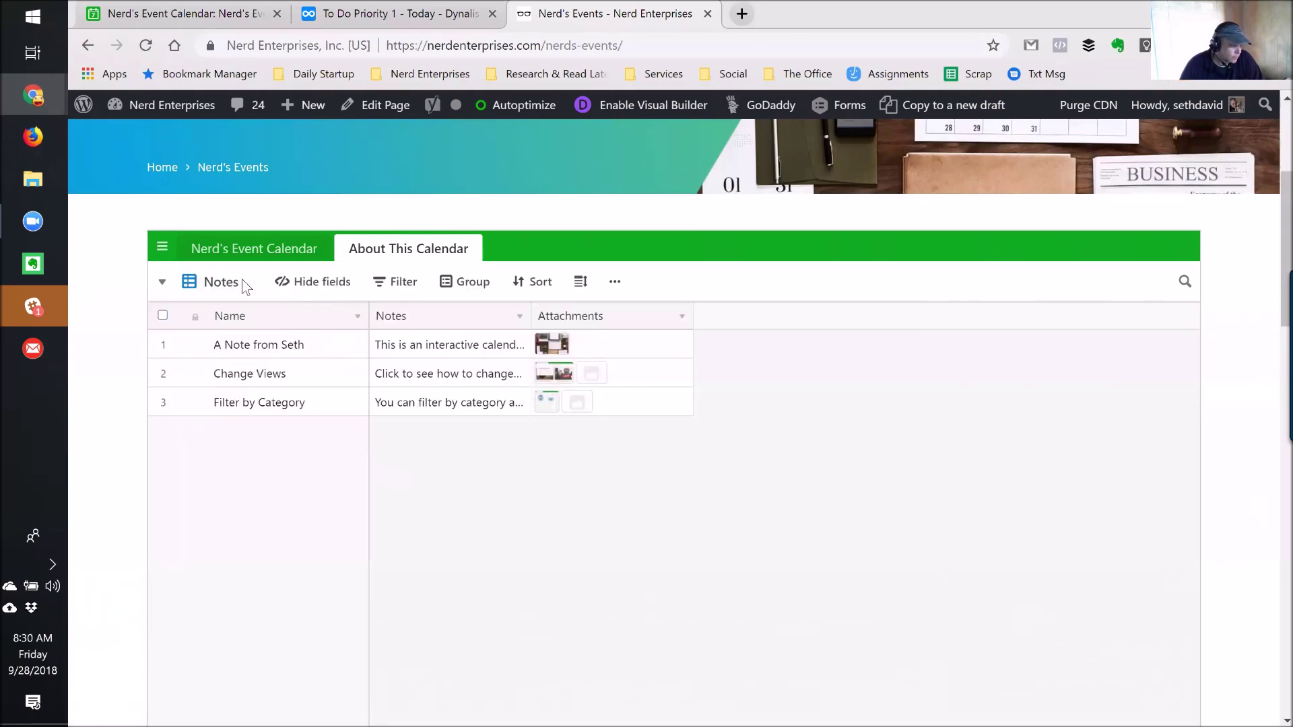
pyautogui.click(212, 286)
pyautogui.click(251, 330)
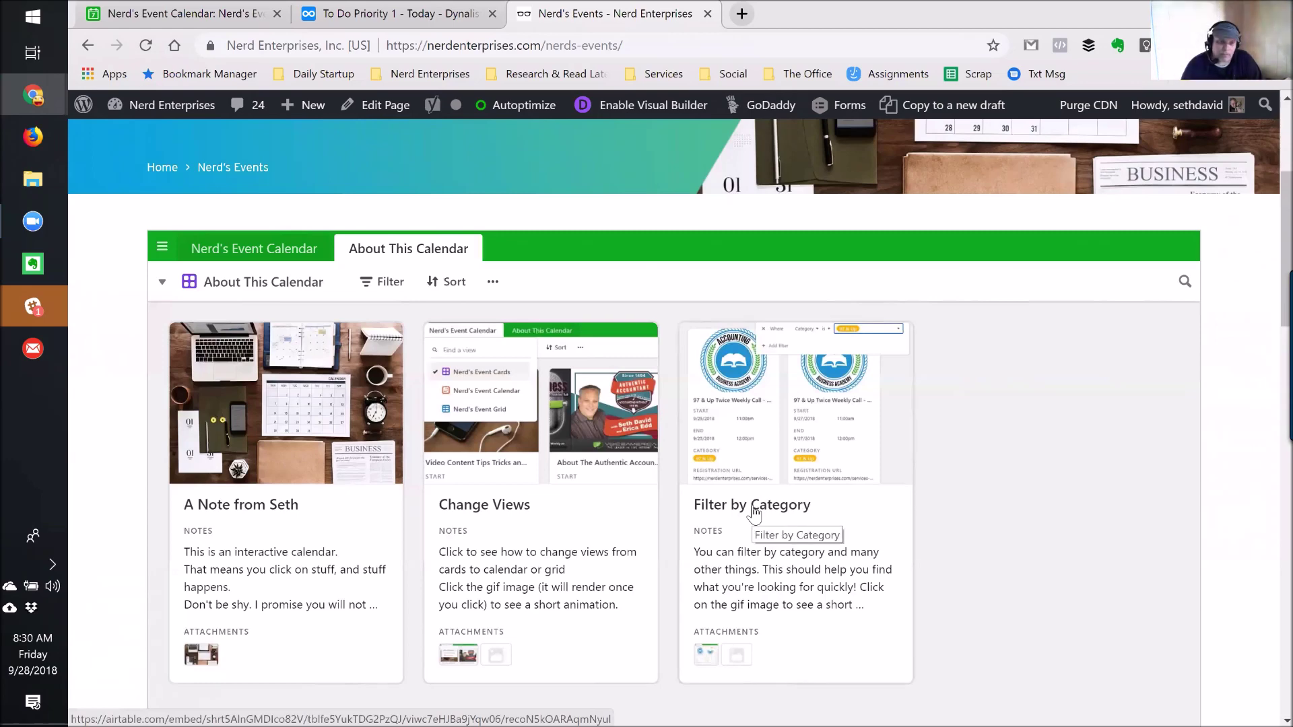
# Step: Open the Change Views card, view its screenshot and the Change Views.gif animation, and close the card
pyautogui.click(488, 416)
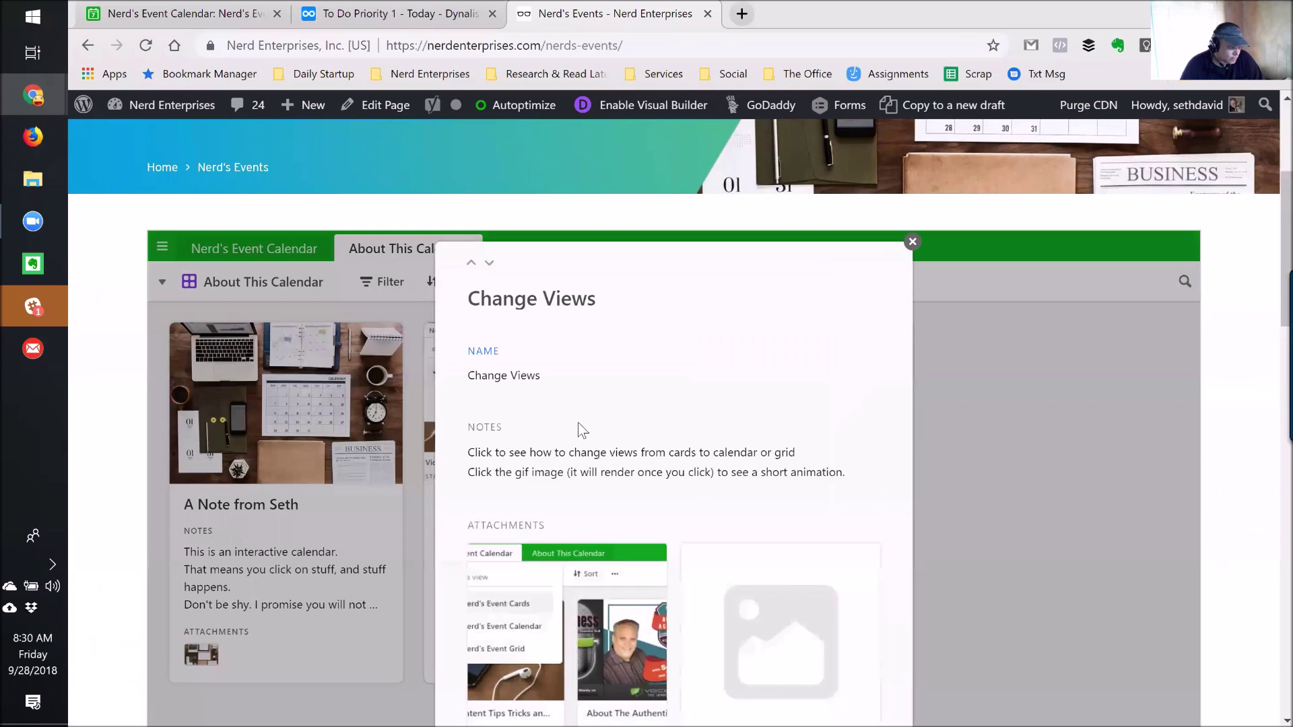
pyautogui.scroll(-1, 566, 472)
pyautogui.click(556, 520)
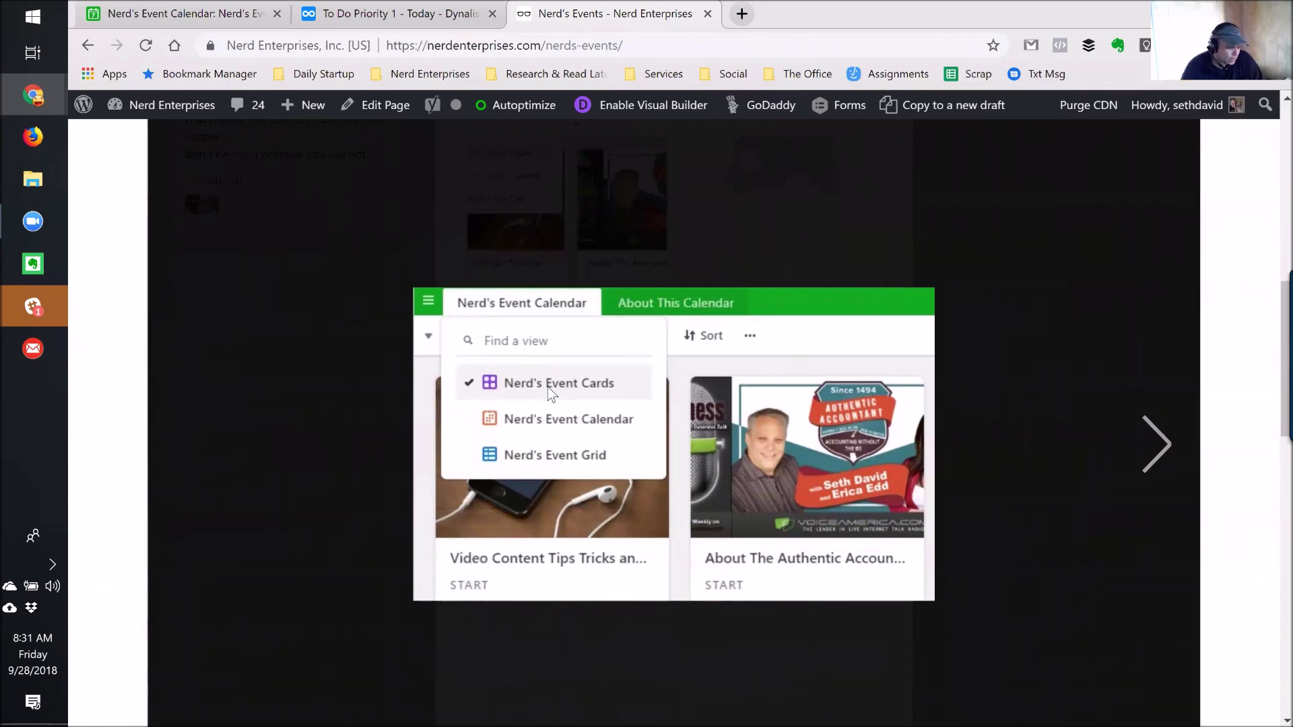
pyautogui.scroll(3, 1143, 243)
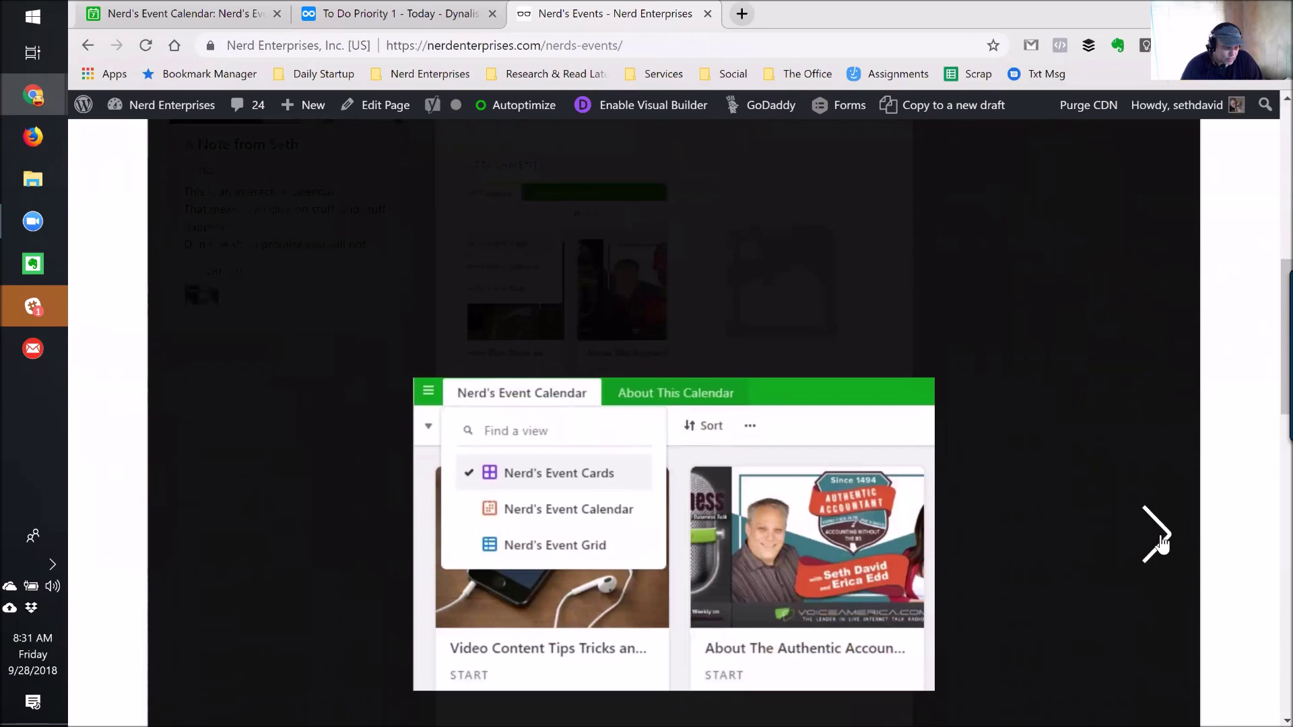
pyautogui.click(1161, 537)
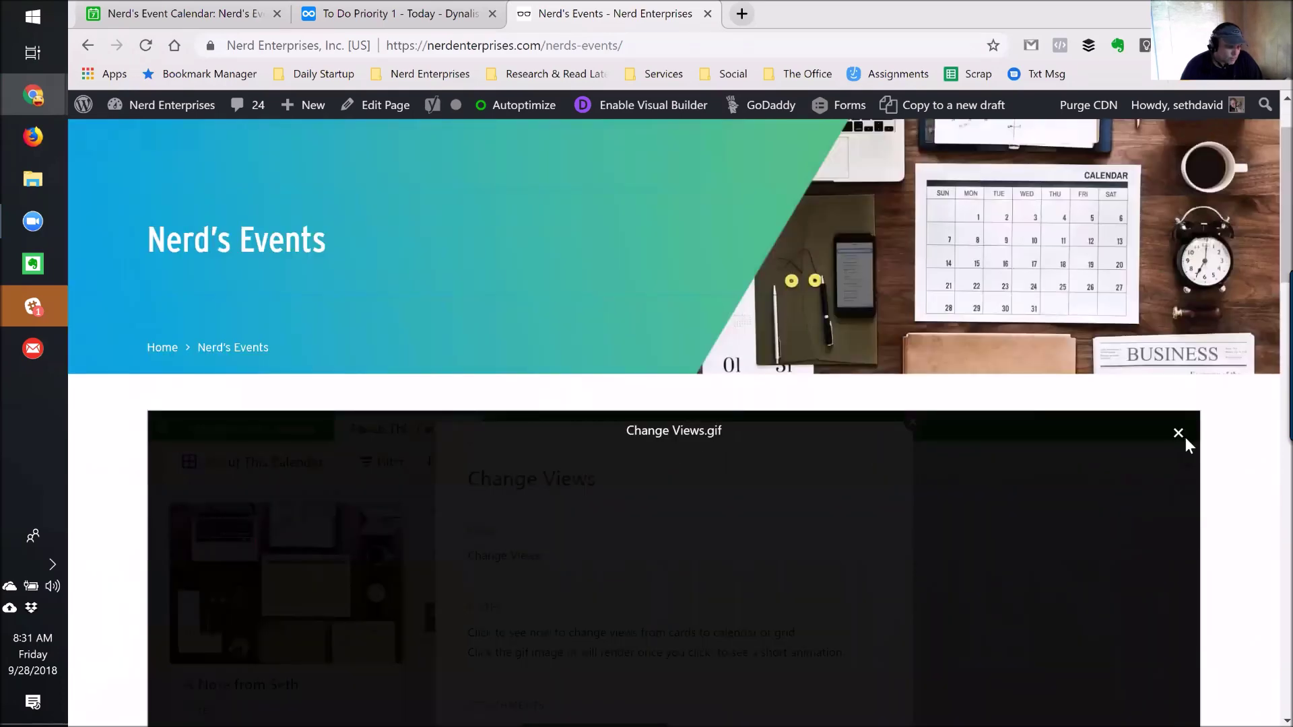
pyautogui.click(1178, 433)
pyautogui.click(913, 423)
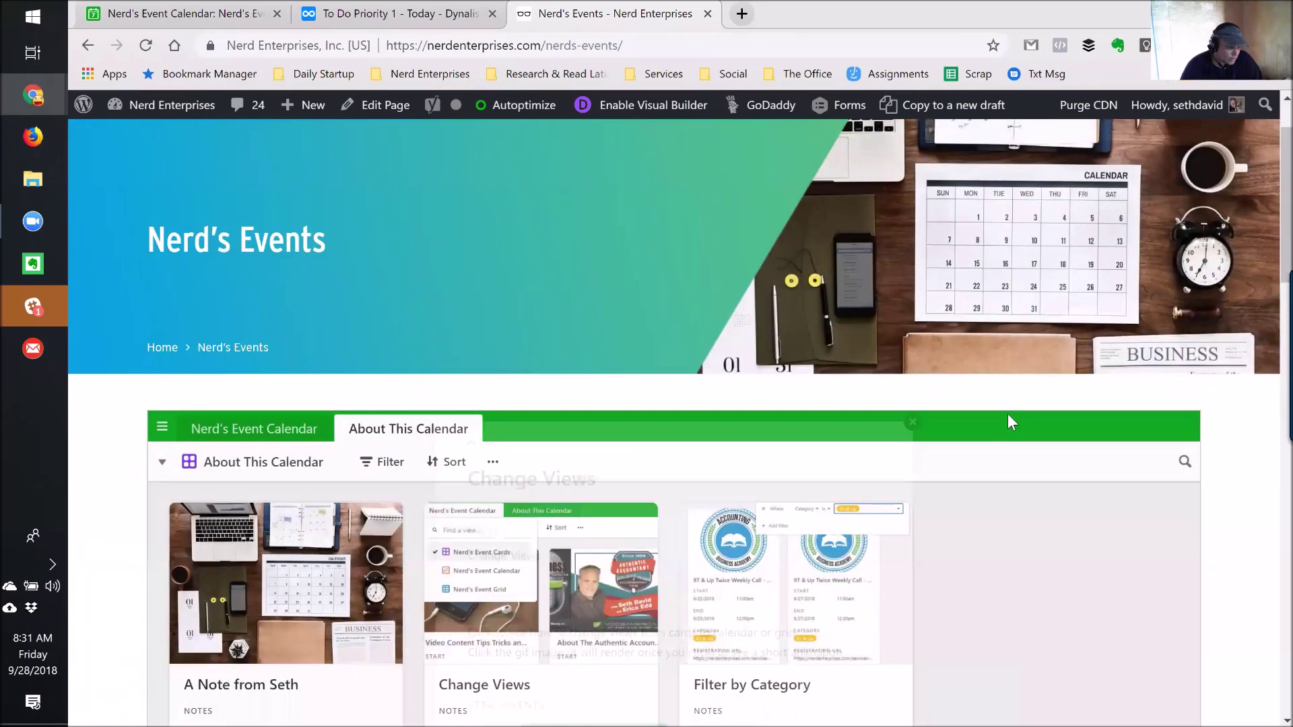
# Step: Open the Filter by Category card, view its screenshot and the Filter by Category.gif animation, and close the card
pyautogui.scroll(-3, 1011, 416)
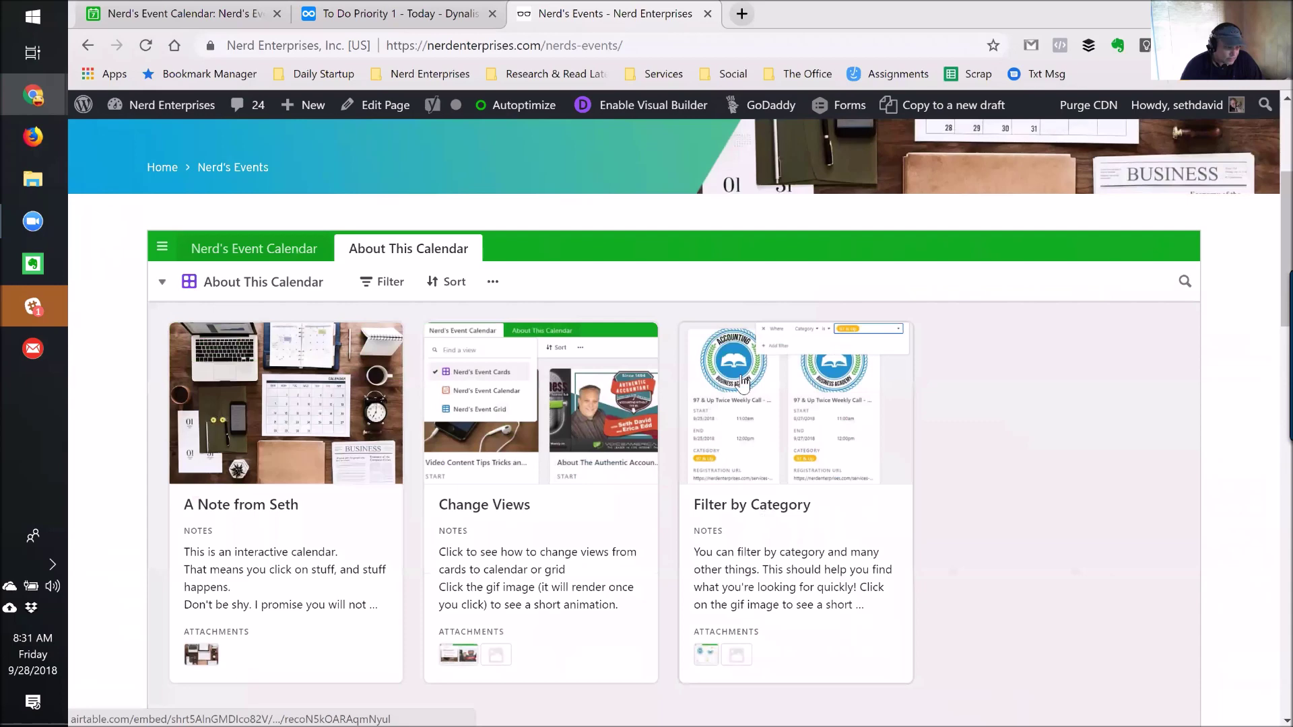
pyautogui.click(757, 499)
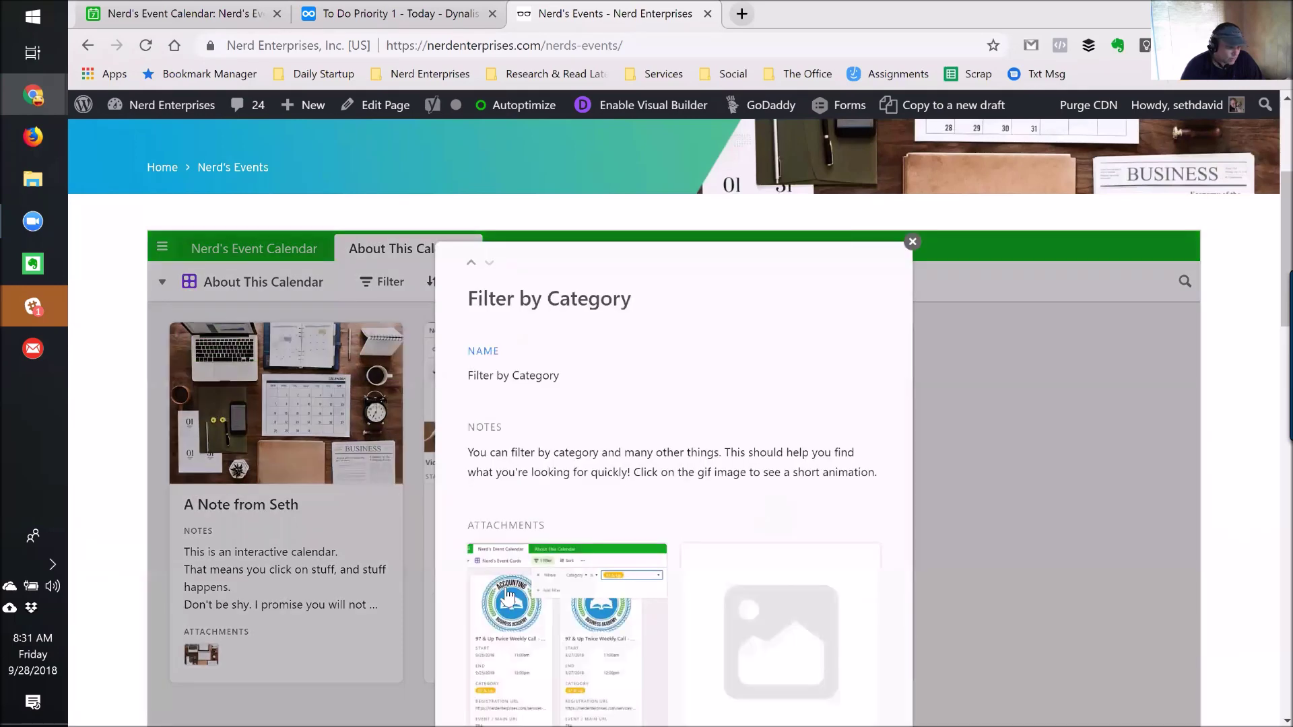
pyautogui.click(507, 587)
pyautogui.scroll(-4, 599, 552)
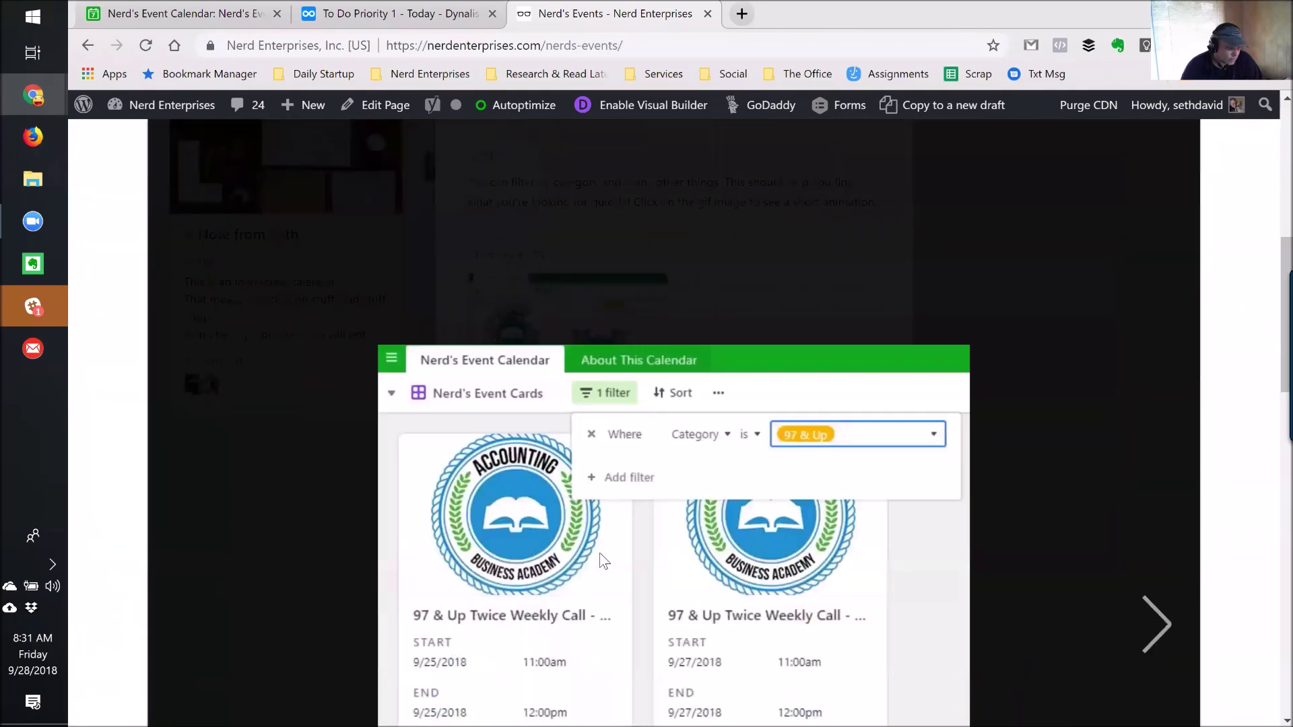
pyautogui.scroll(-1, 598, 565)
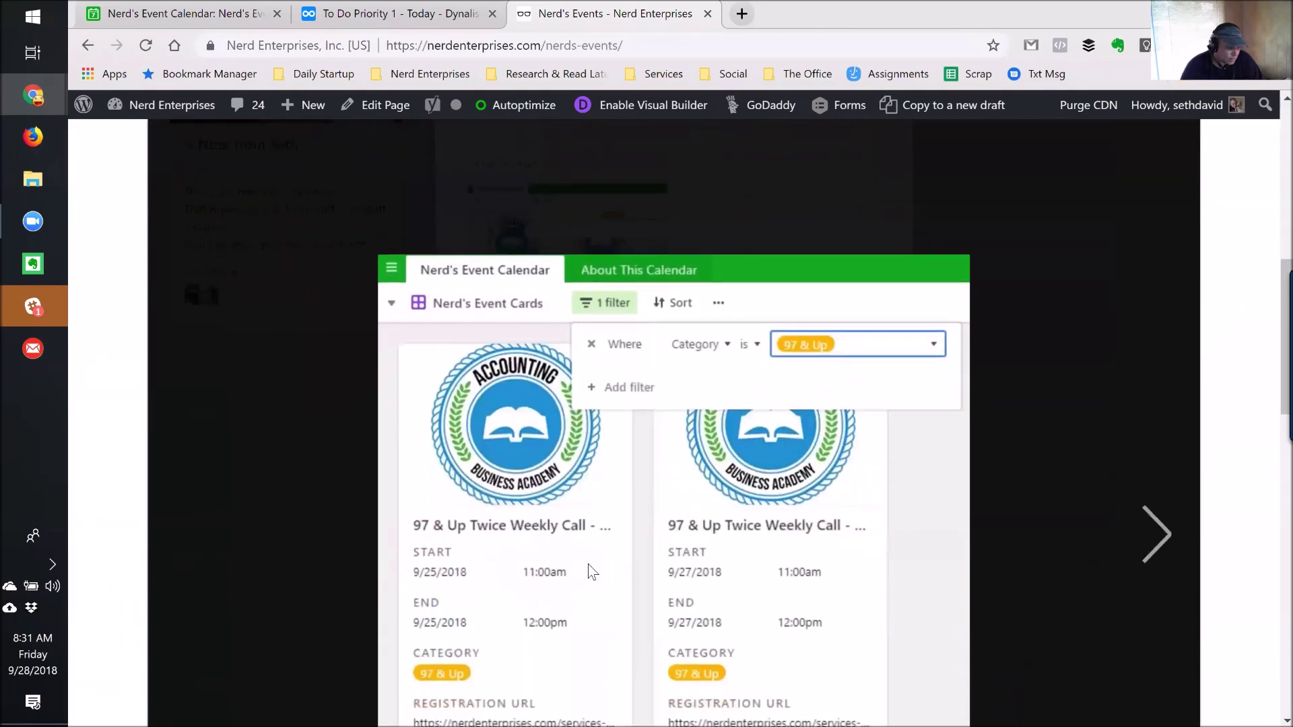
pyautogui.click(1162, 535)
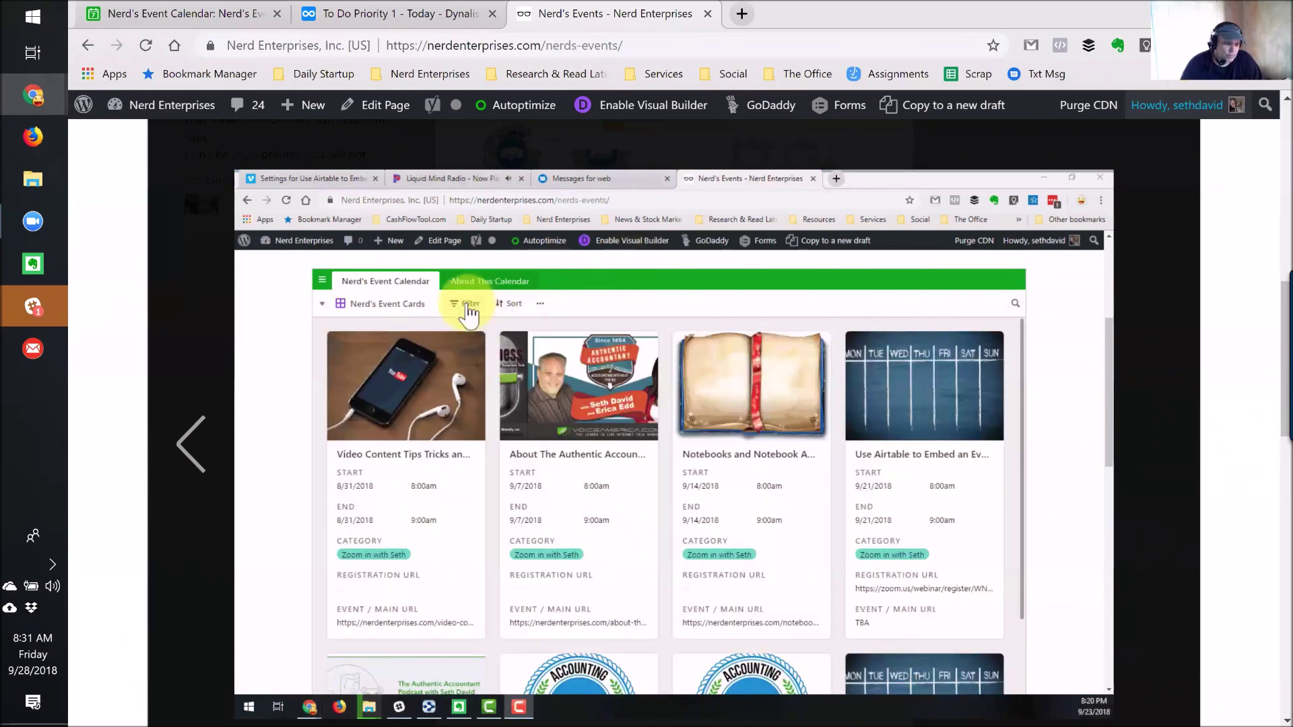
pyautogui.scroll(3, 1164, 241)
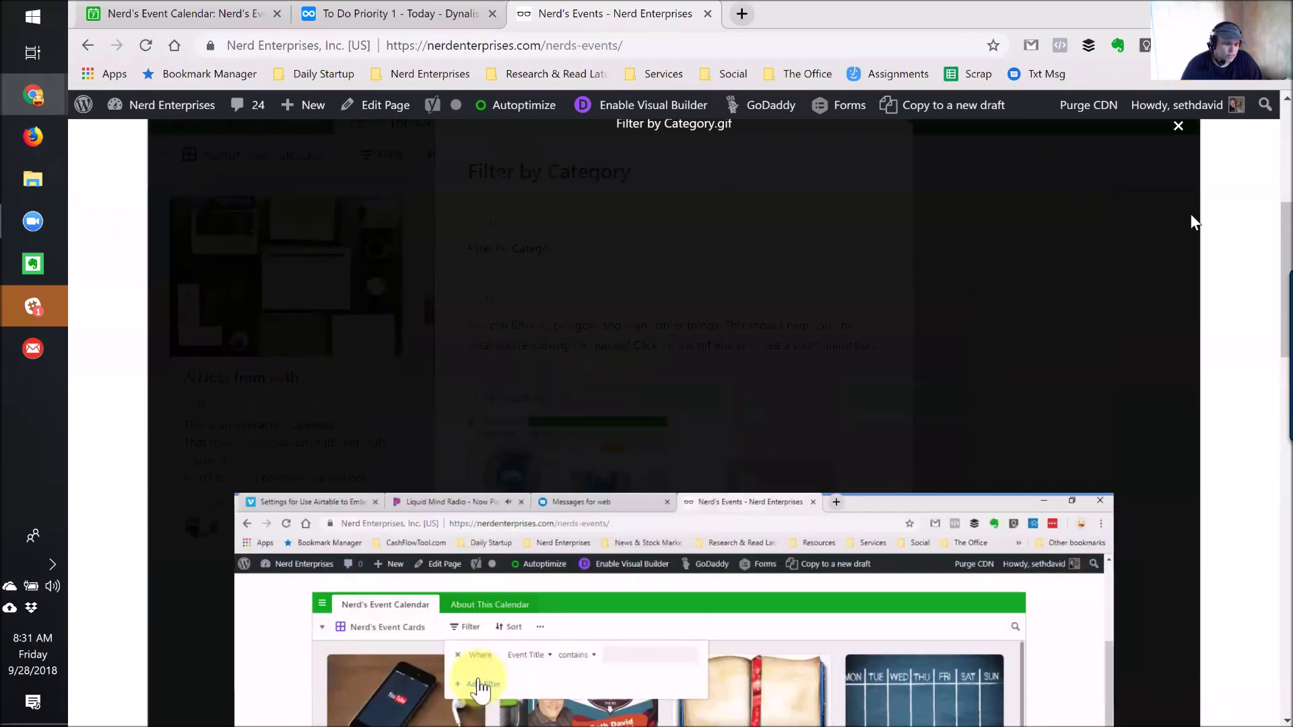
pyautogui.click(1179, 165)
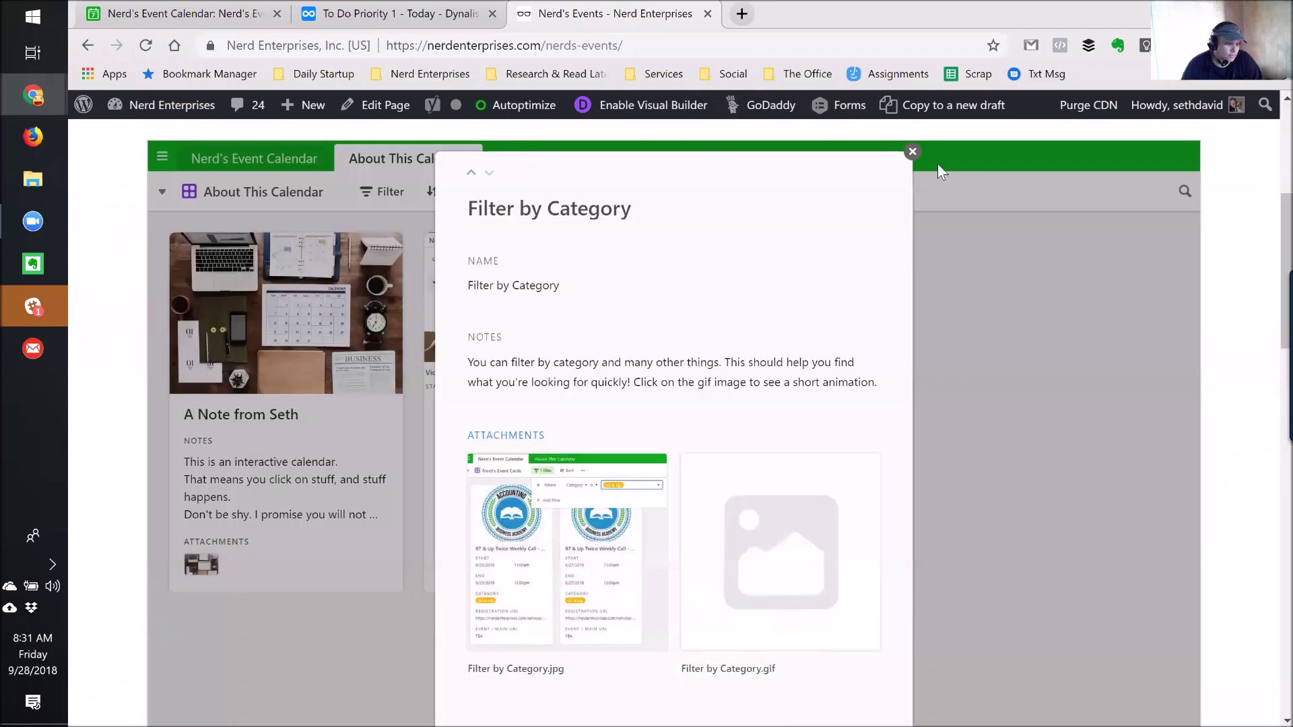
pyautogui.click(913, 150)
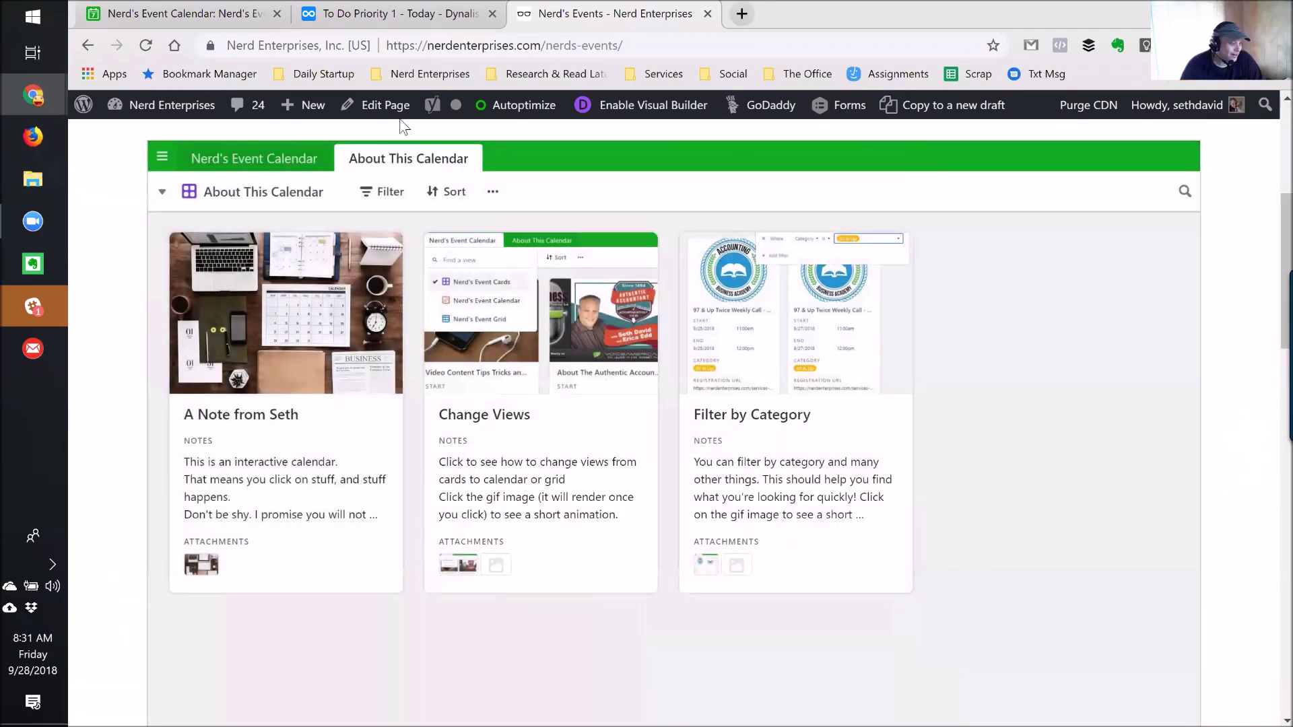
# Step: Return the embed to the Nerd's Event Calendar table and show its Nerd's Event Cards (All Events) view
pyautogui.click(265, 162)
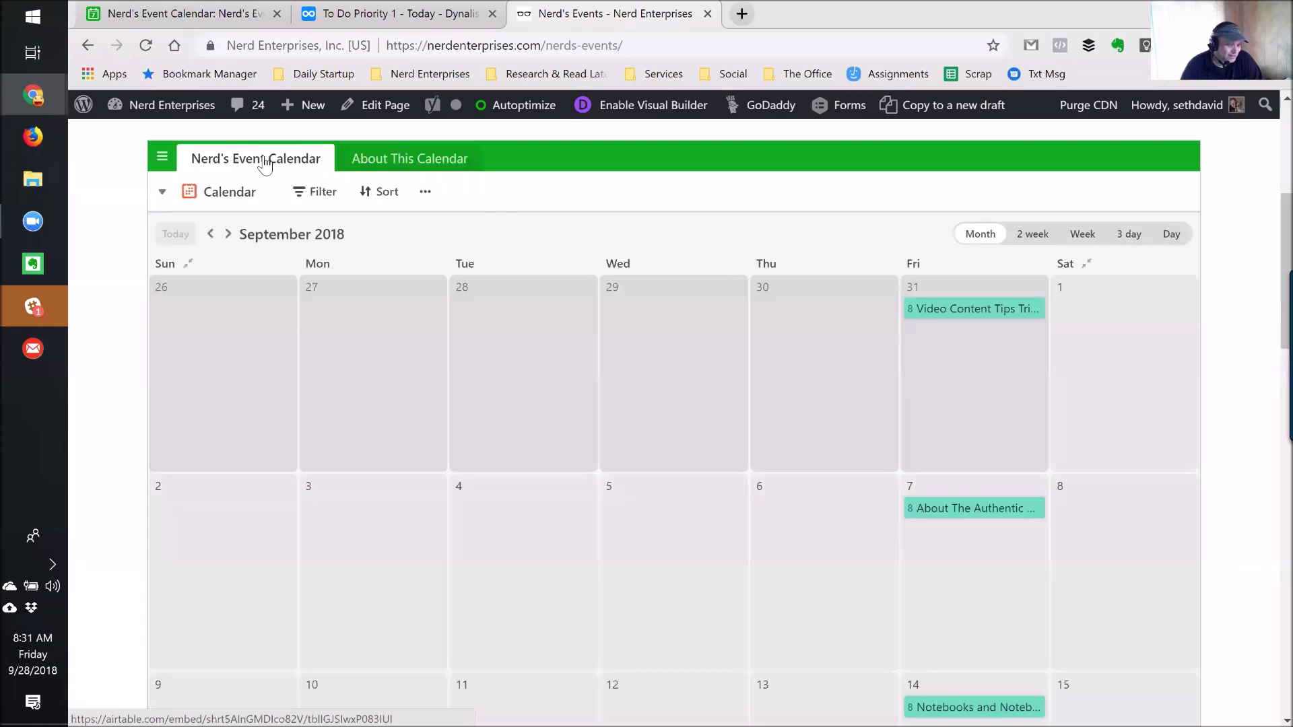
pyautogui.click(244, 192)
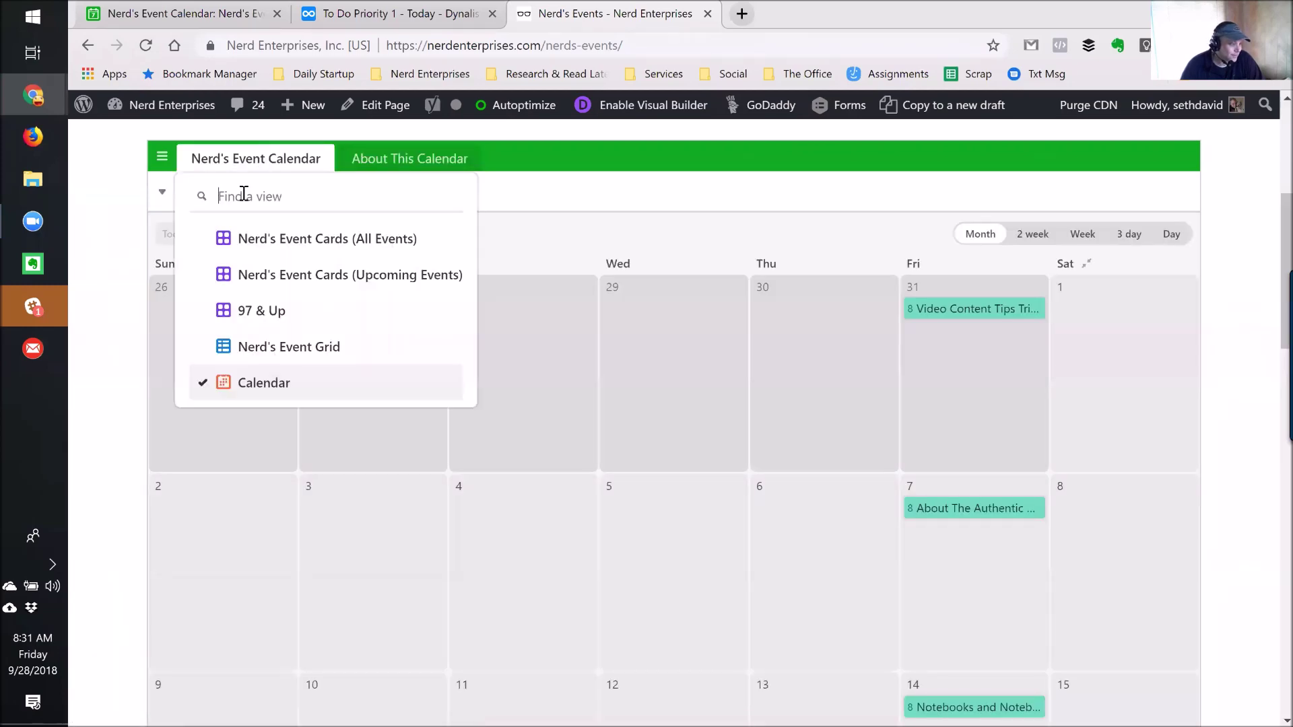
pyautogui.click(290, 244)
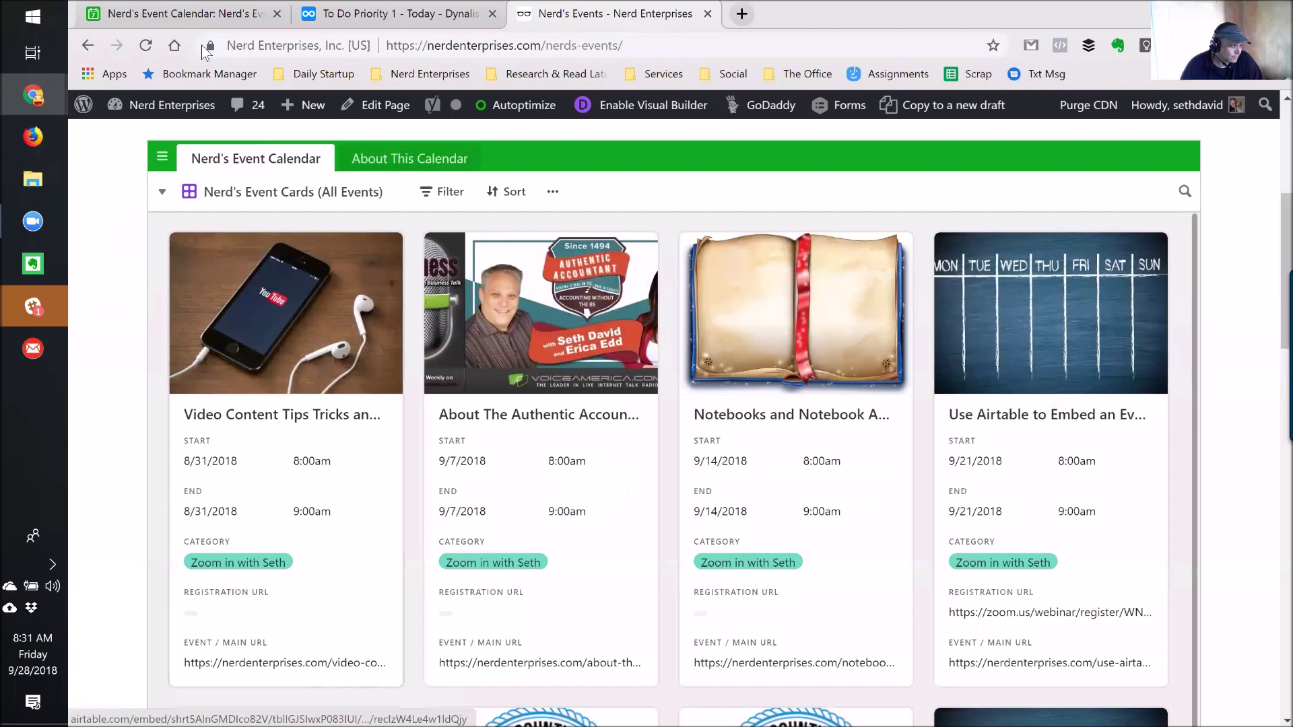
# Step: Switch to the Airtable base, show the 97 & Up view, and move the Calendar view directly below Nerd's Event Cards (All Events)
pyautogui.click(159, 15)
pyautogui.click(158, 192)
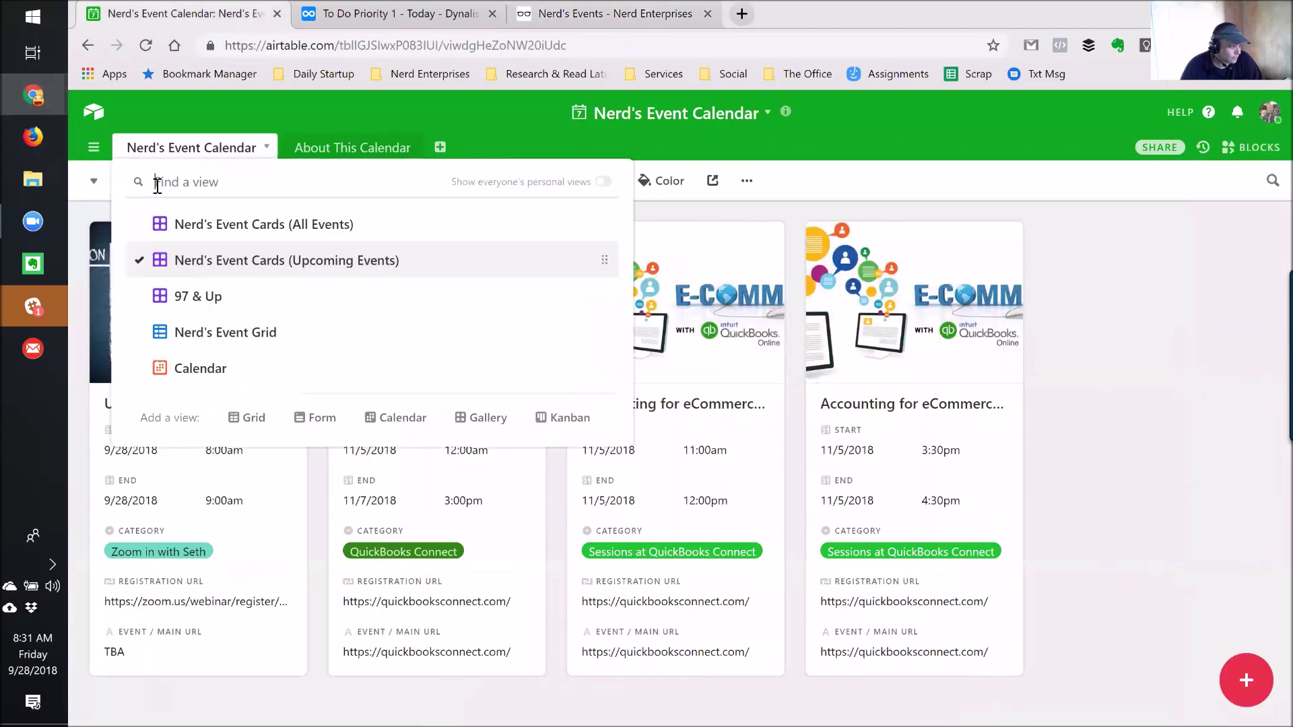
pyautogui.click(198, 297)
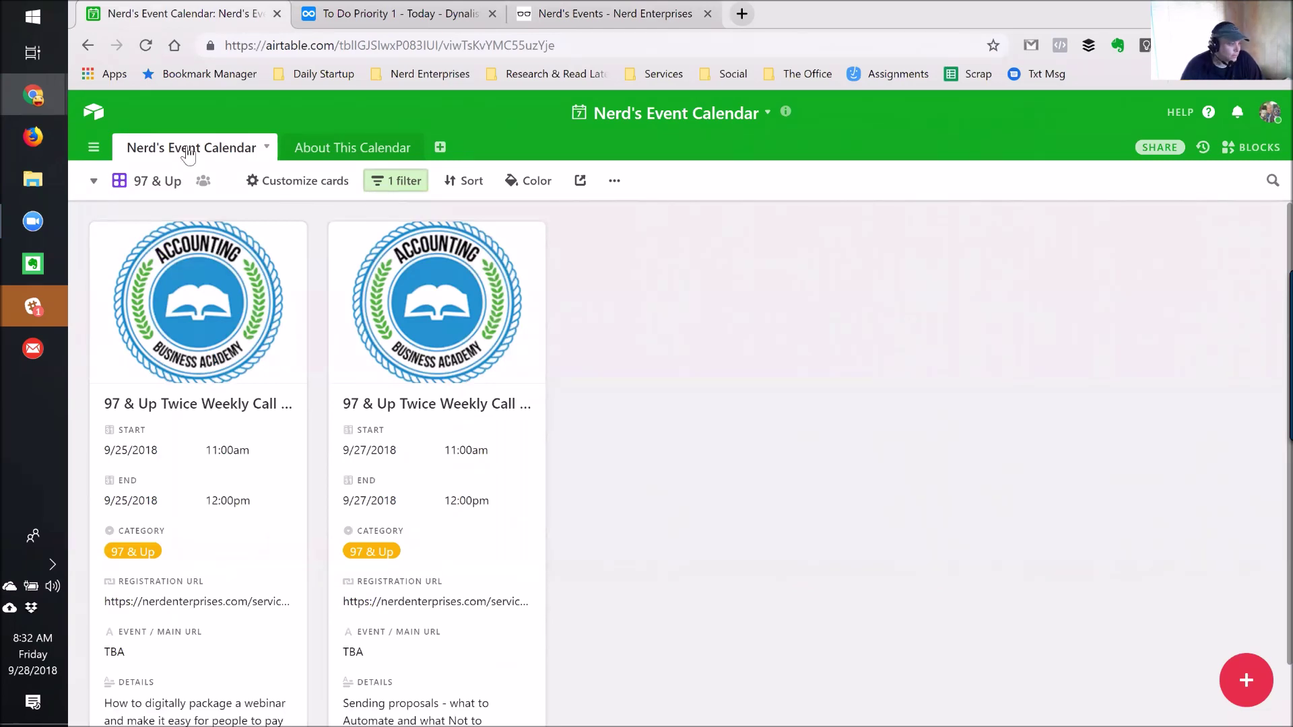
pyautogui.click(154, 181)
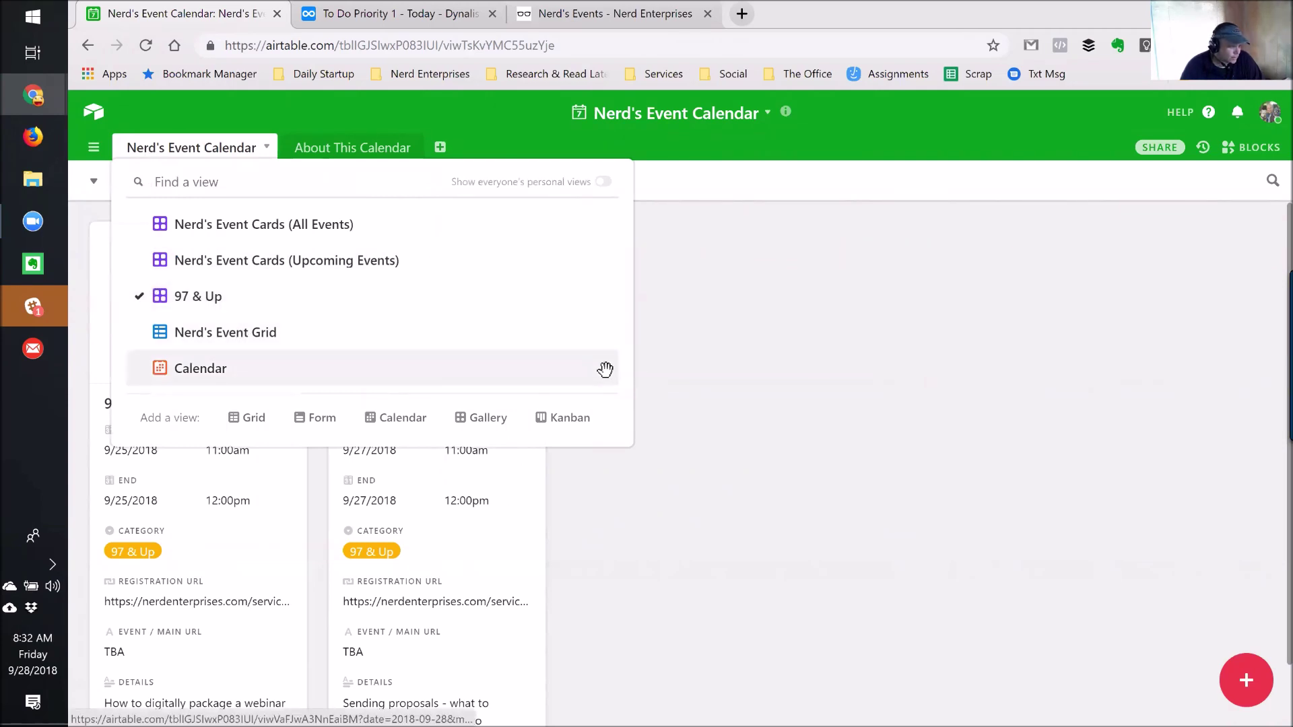
pyautogui.moveTo(602, 326); pyautogui.dragTo(583, 263)
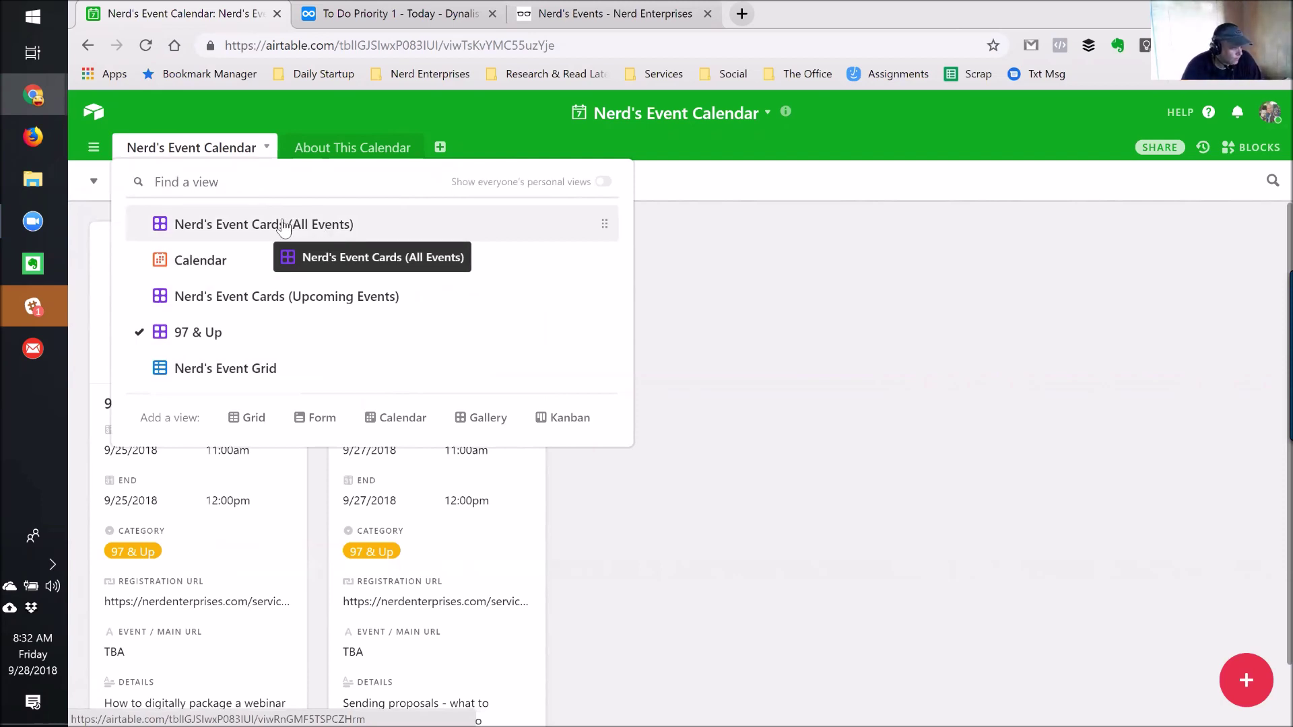
# Step: Show Nerd's Event Grid and look through the first record's fields from Event Title across to Image
pyautogui.click(196, 369)
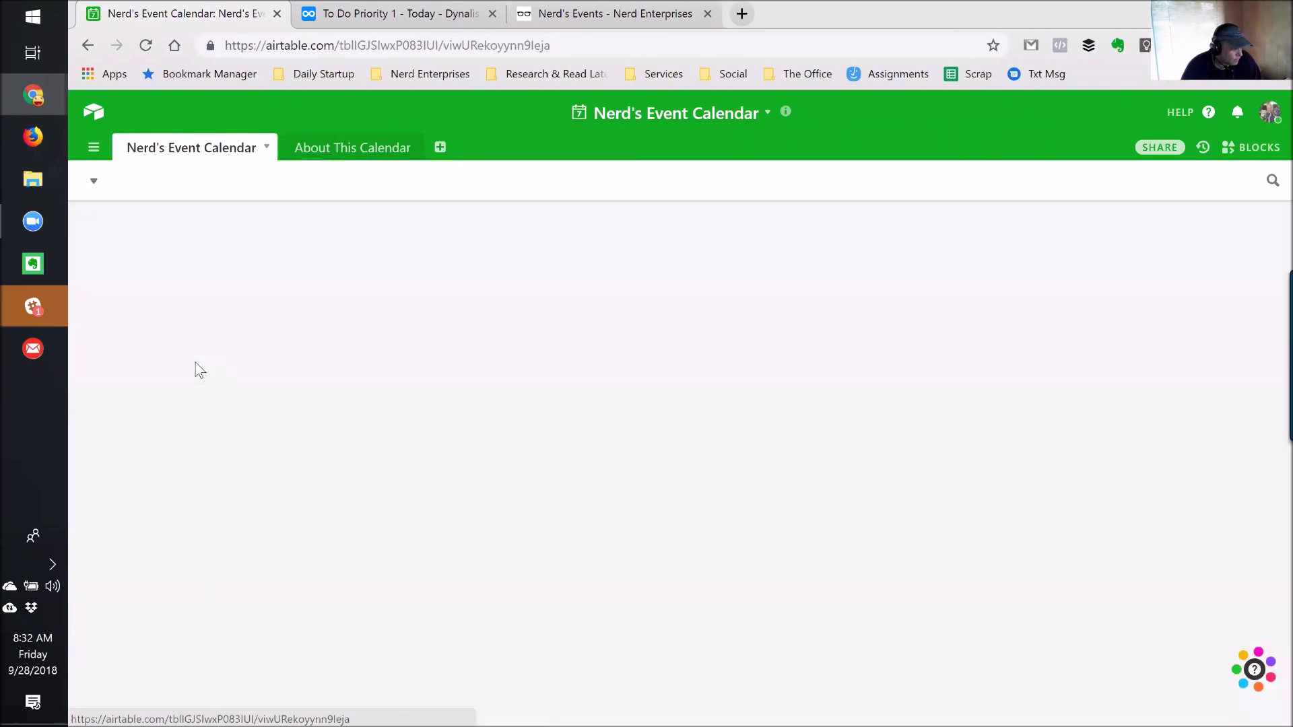
pyautogui.click(318, 252)
pyautogui.press('Right')
pyautogui.press('Right')
pyautogui.press('Right')
pyautogui.press('Right')
pyautogui.press('Right')
pyautogui.press('Right')
pyautogui.press('Right')
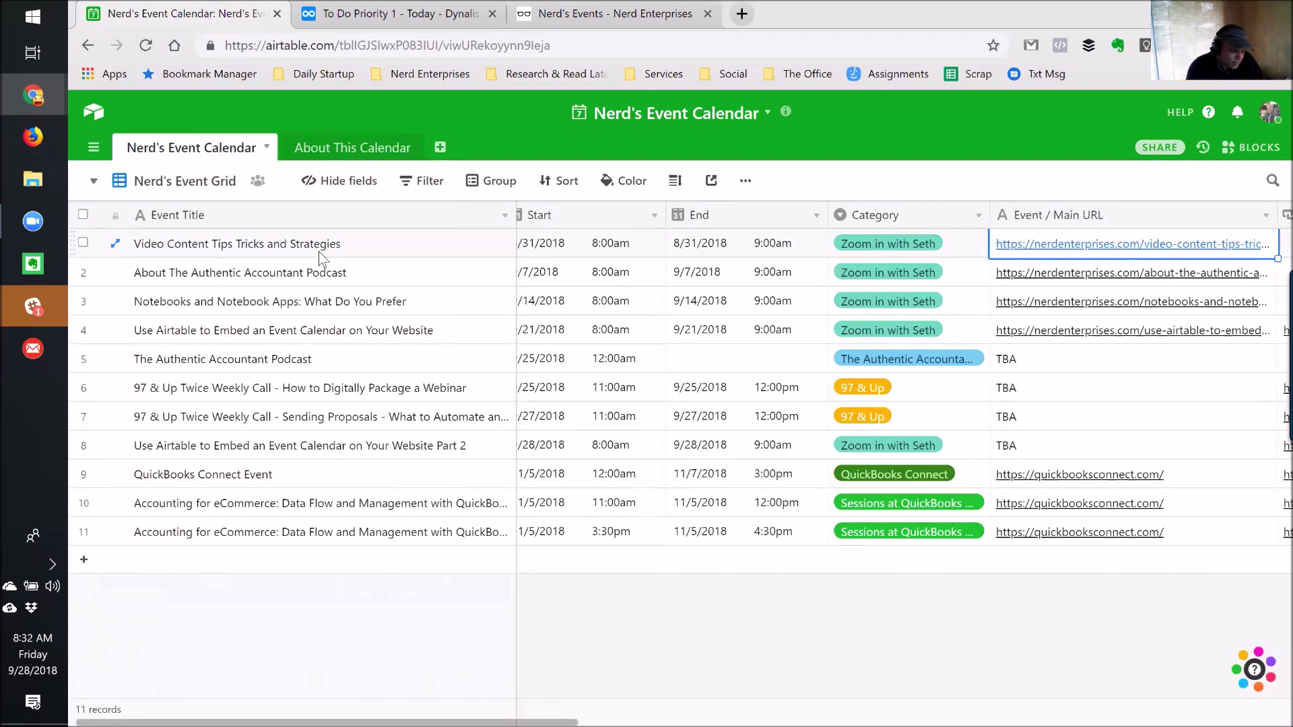
pyautogui.press('Left')
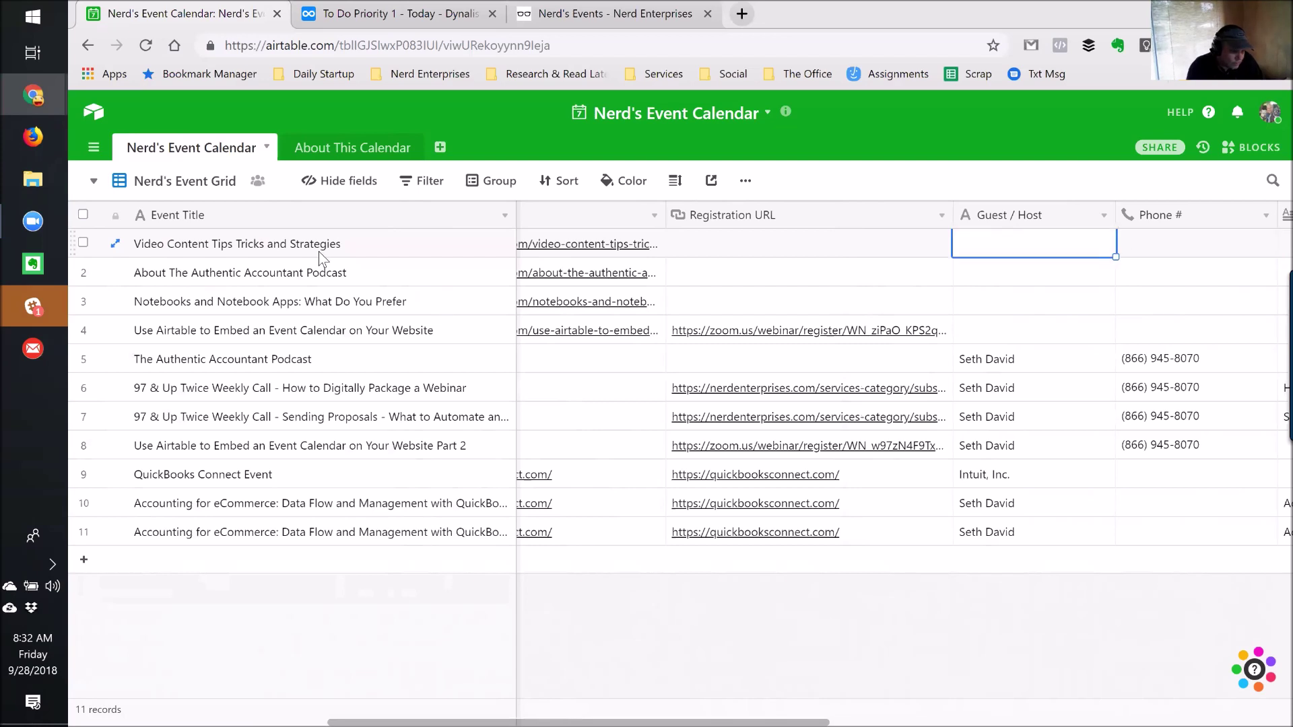
pyautogui.press('Right')
pyautogui.press('Right')
pyautogui.press('Right')
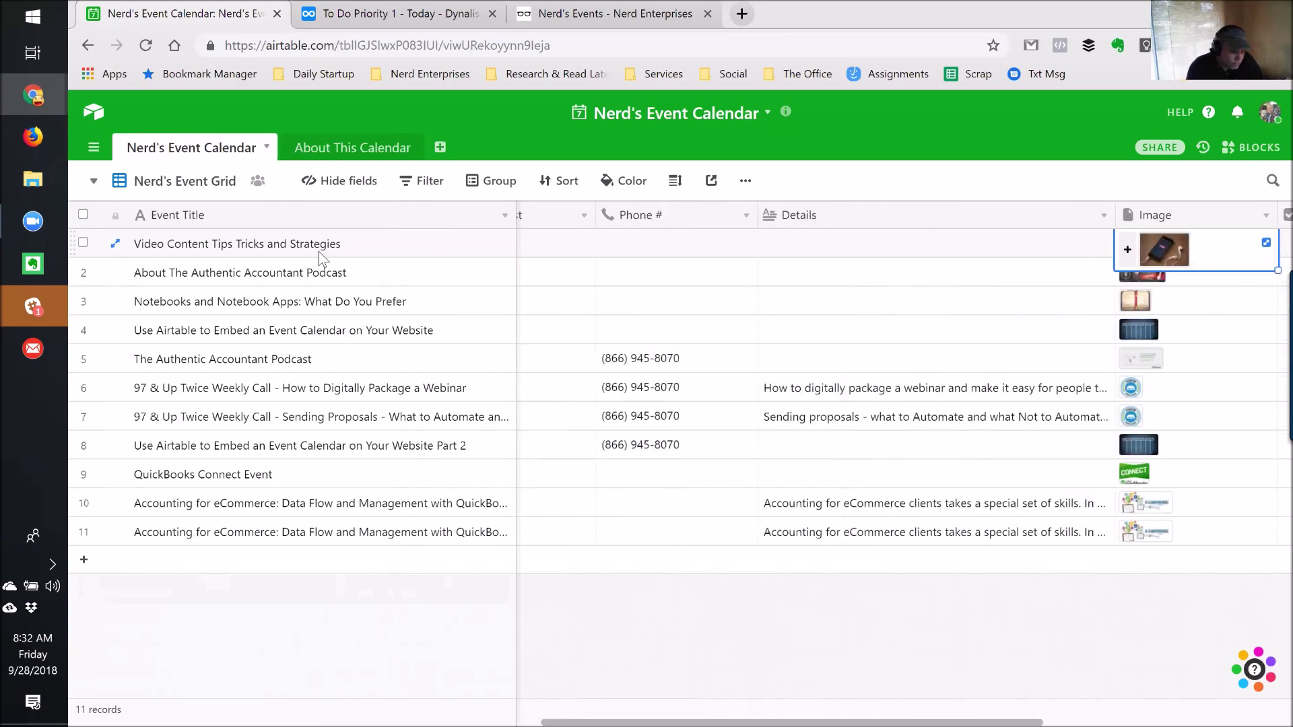
pyautogui.press('Left')
pyautogui.press('Left')
pyautogui.press('Left')
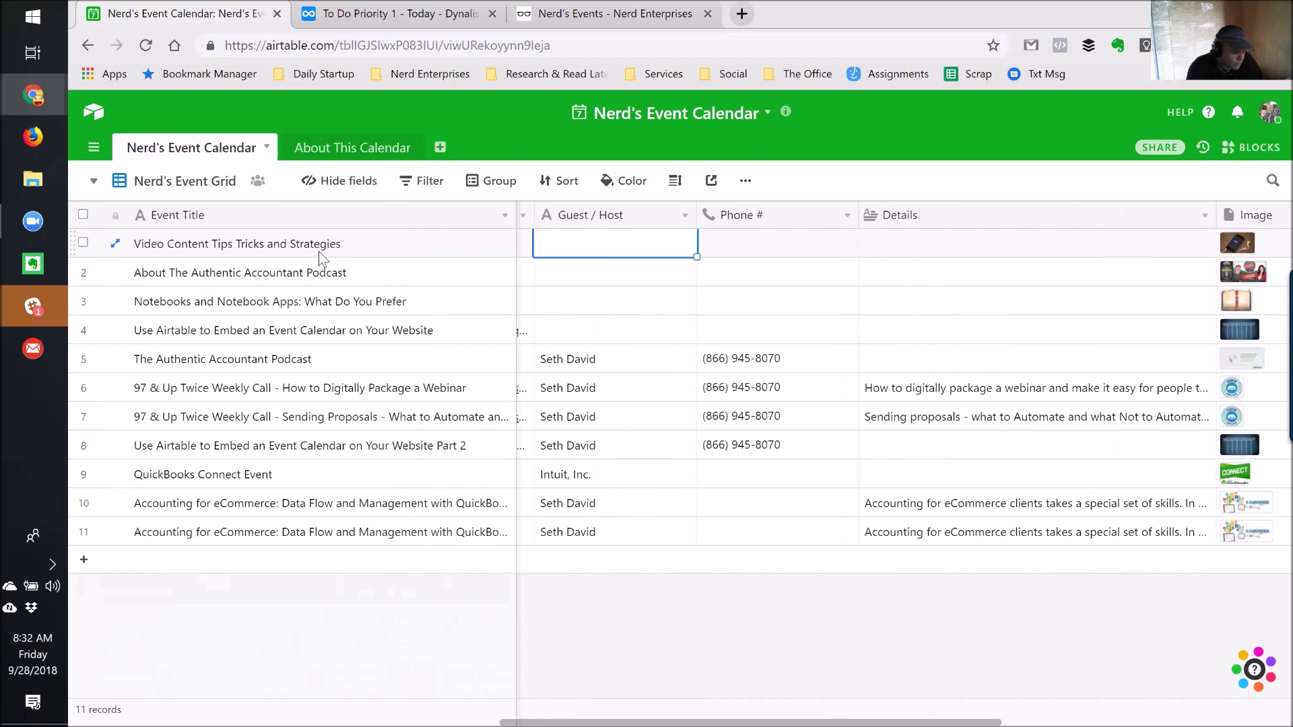
# Step: Delete the Phone # field from Nerd's Event Grid
pyautogui.press('Left')
pyautogui.press('Right')
pyautogui.press('Right')
pyautogui.press('Right')
pyautogui.press('Left')
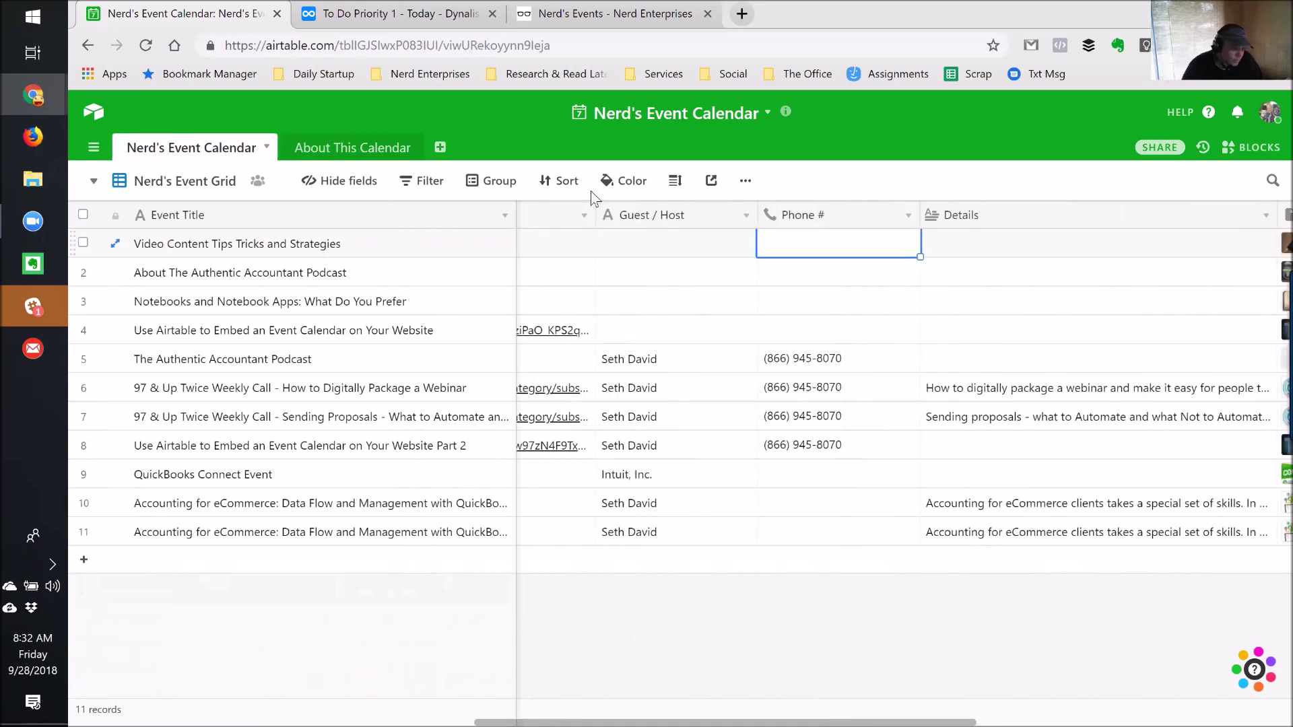
pyautogui.rightClick(823, 214)
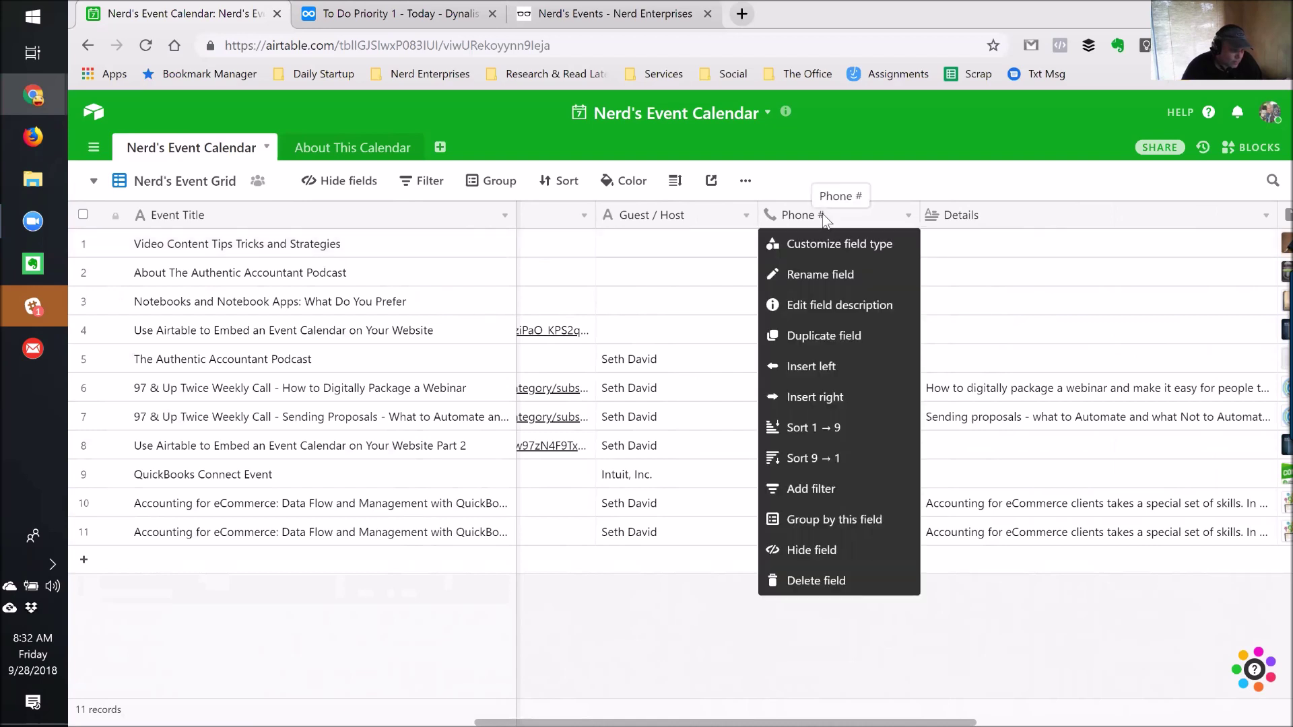
pyautogui.press('Return')
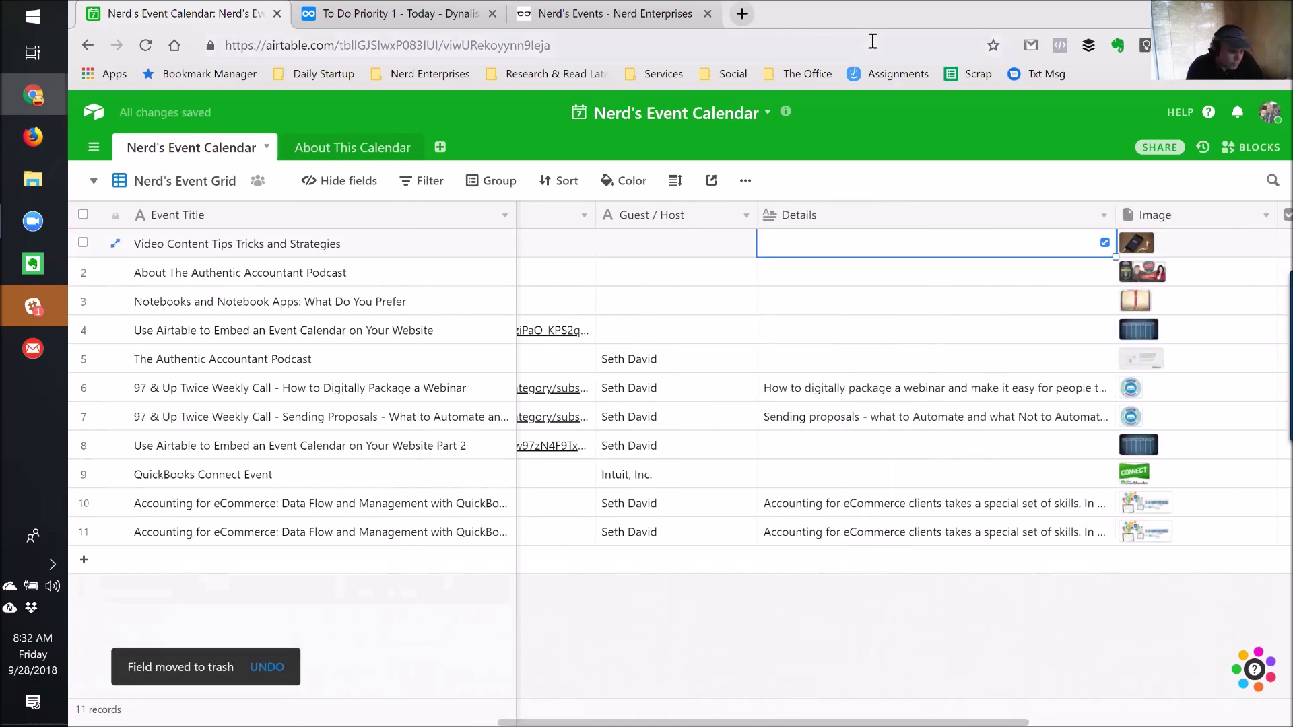
# Step: Look through the remaining grid fields up to YouTube, go back to Approved Event, and briefly check the Nerd's Events website page
pyautogui.press('Right')
pyautogui.press('Right')
pyautogui.press('Right')
pyautogui.press('Right')
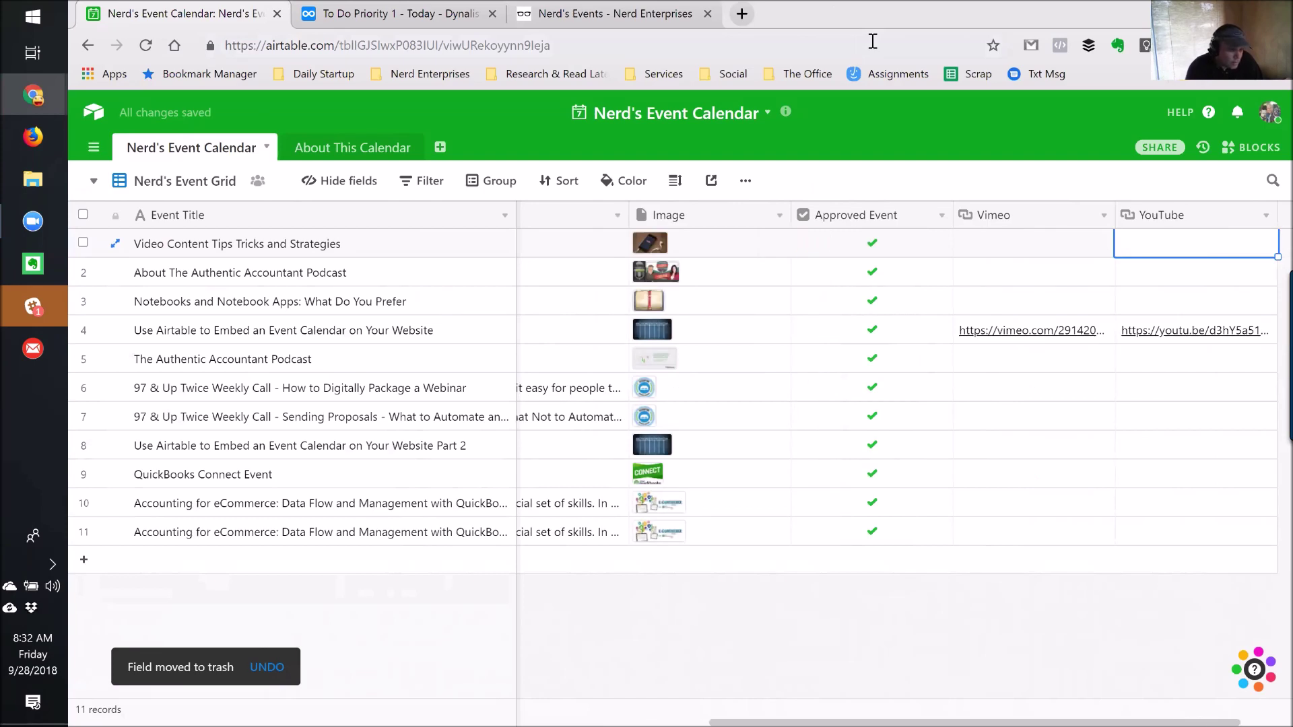
pyautogui.press('Left')
pyautogui.press('Left')
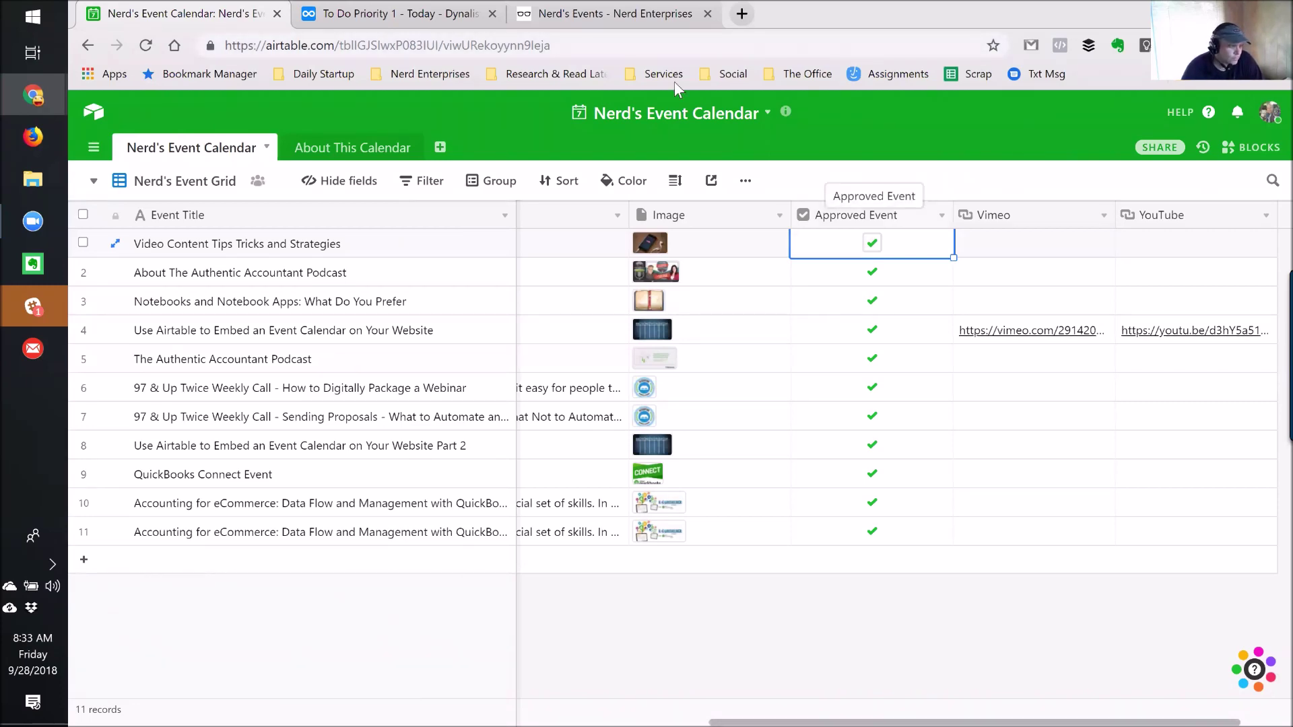
pyautogui.click(620, 16)
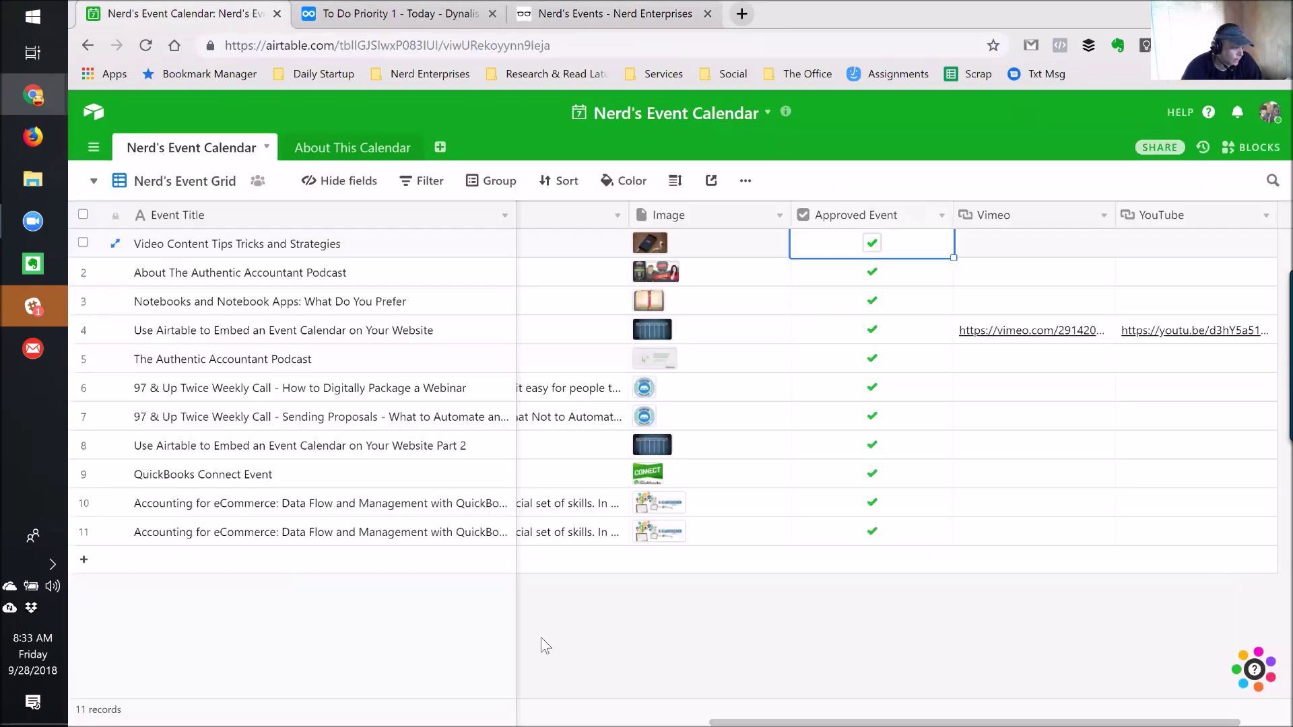
pyautogui.click(225, 15)
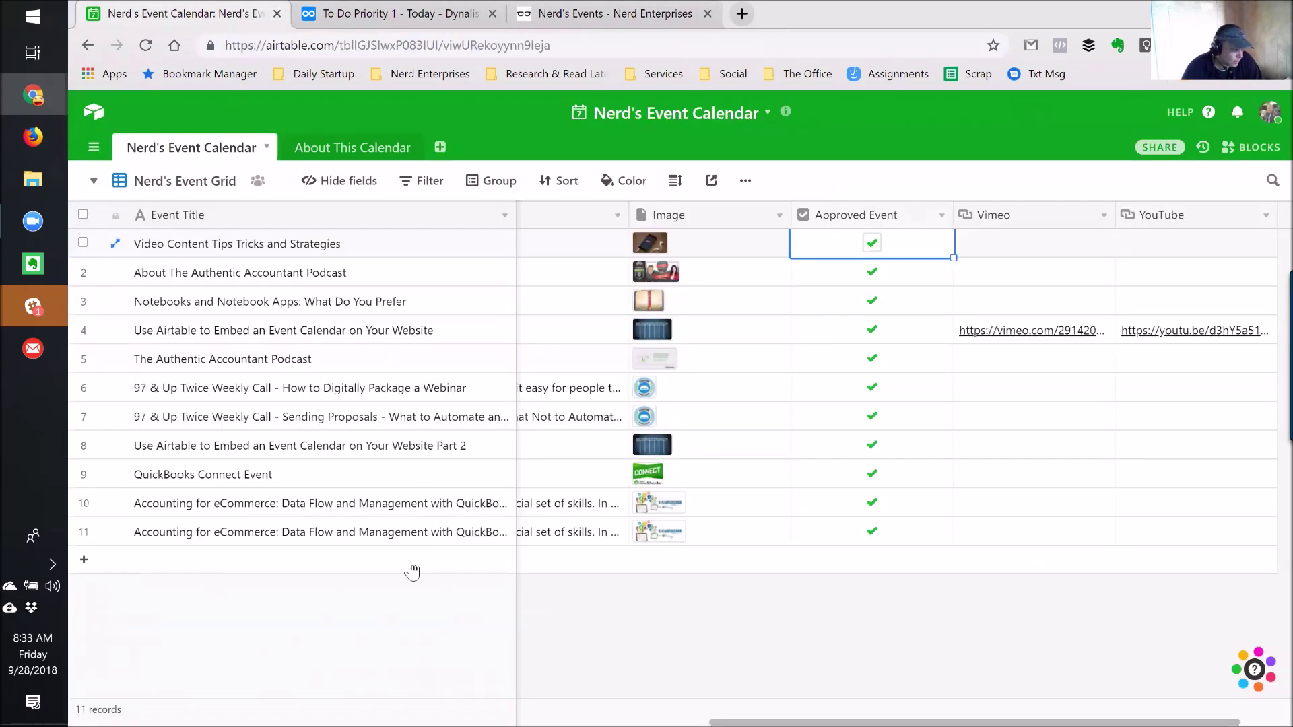
# Step: Add a new record at the end of the grid with the event title "Unapproved Event!"
pyautogui.click(379, 557)
pyautogui.write('Unapproved Eve')
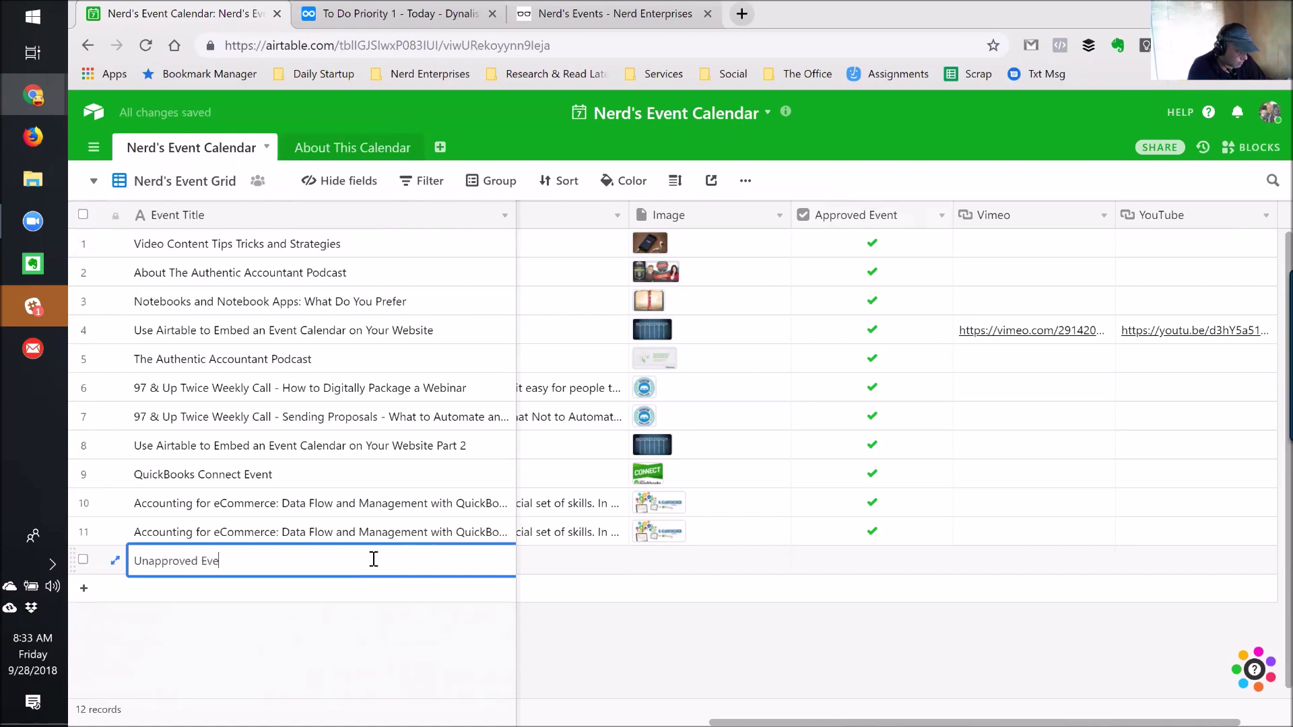
pyautogui.write('nt!')
pyautogui.press('Tab')
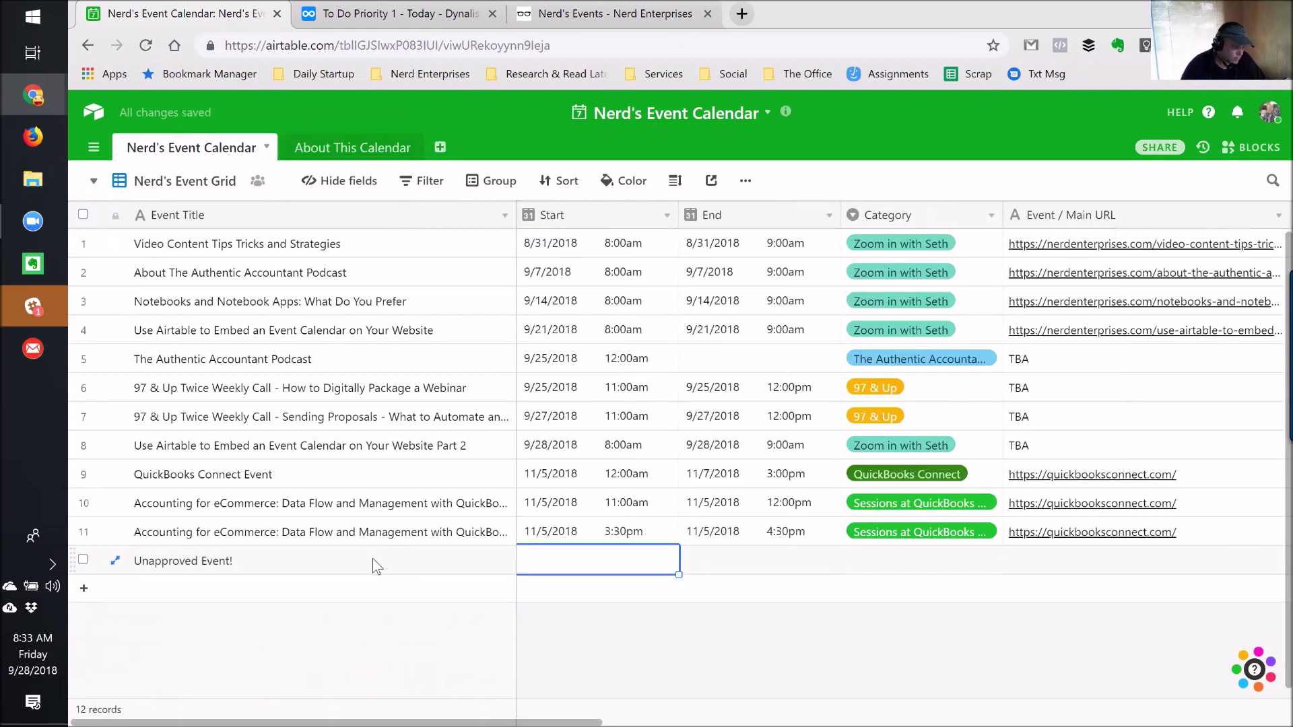
# Step: Set the Unapproved Event! record's start date to 9/29/2018 and its end to 9/28/2018 at 9:30am
pyautogui.click(606, 563)
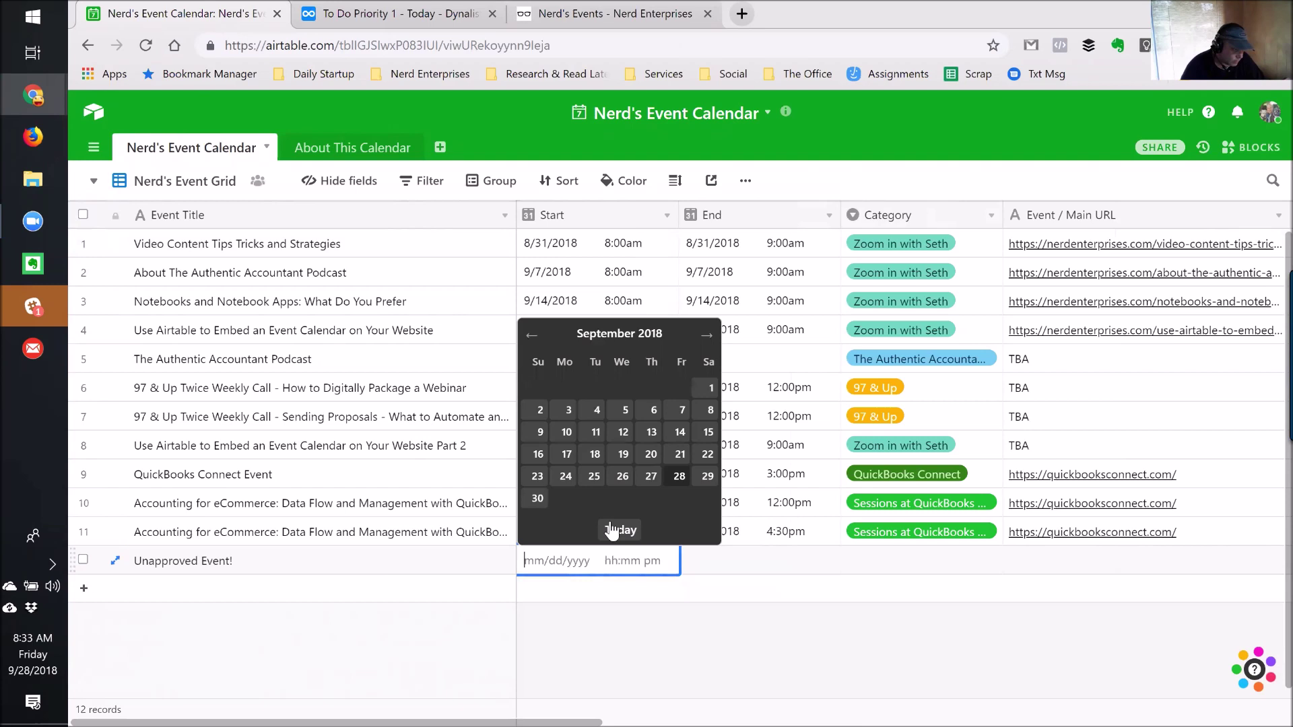
pyautogui.click(713, 484)
pyautogui.click(718, 560)
pyautogui.click(718, 559)
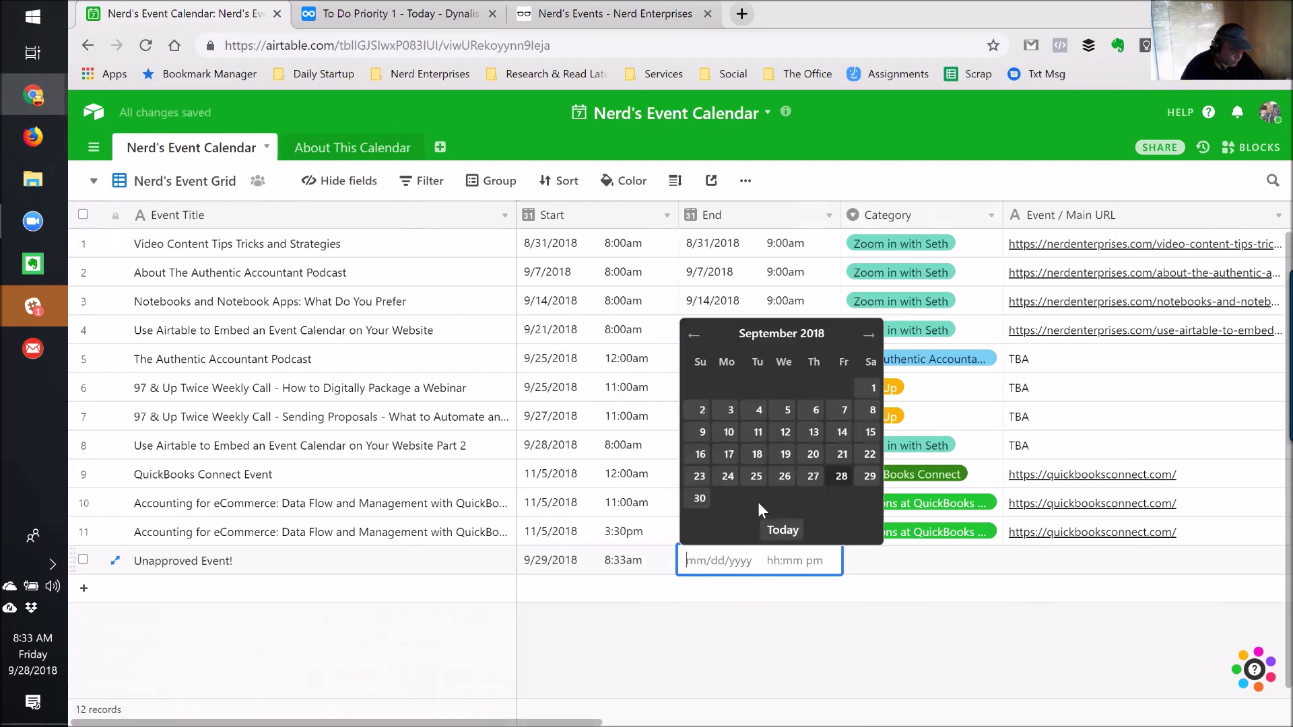
pyautogui.click(835, 478)
pyautogui.moveTo(767, 559); pyautogui.dragTo(809, 558)
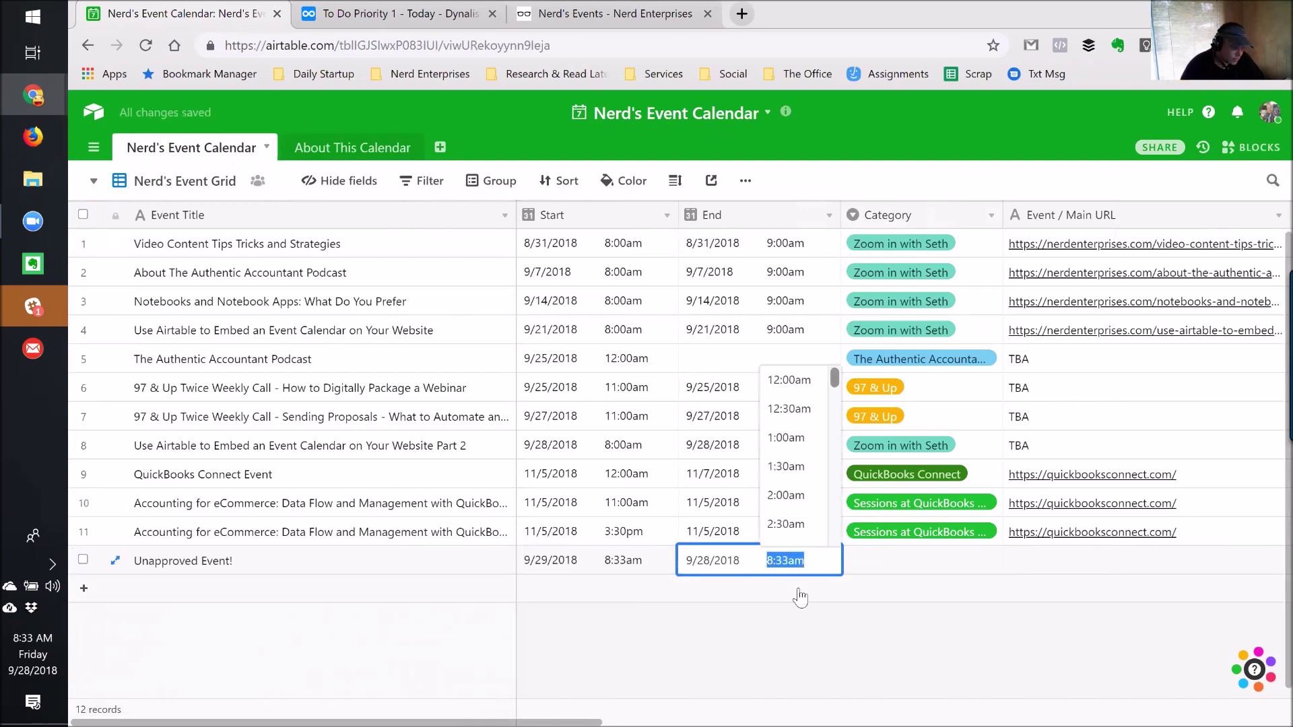
pyautogui.write('9:30')
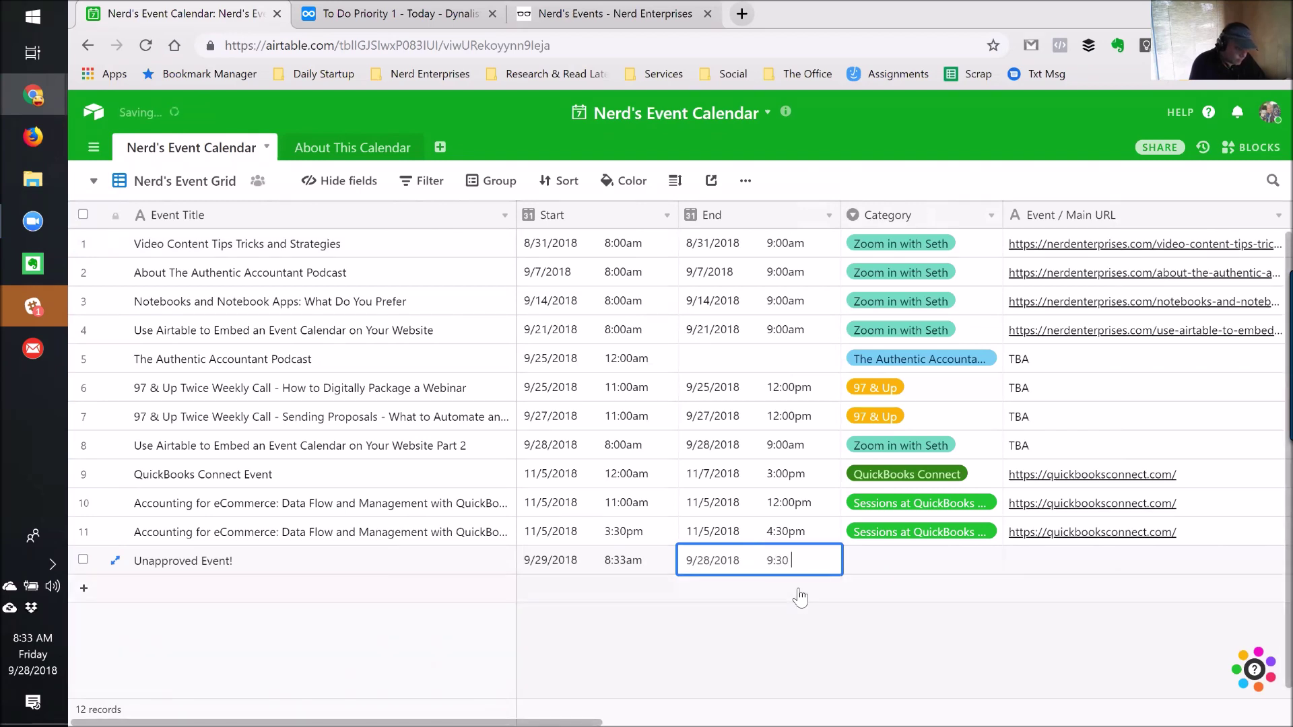
pyautogui.write(' am')
pyautogui.press('Tab')
# Step: Set the Unapproved Event! record's start time to 8:30am
pyautogui.hotkey('shift', 'Tab')
pyautogui.hotkey('shift', 'Tab')
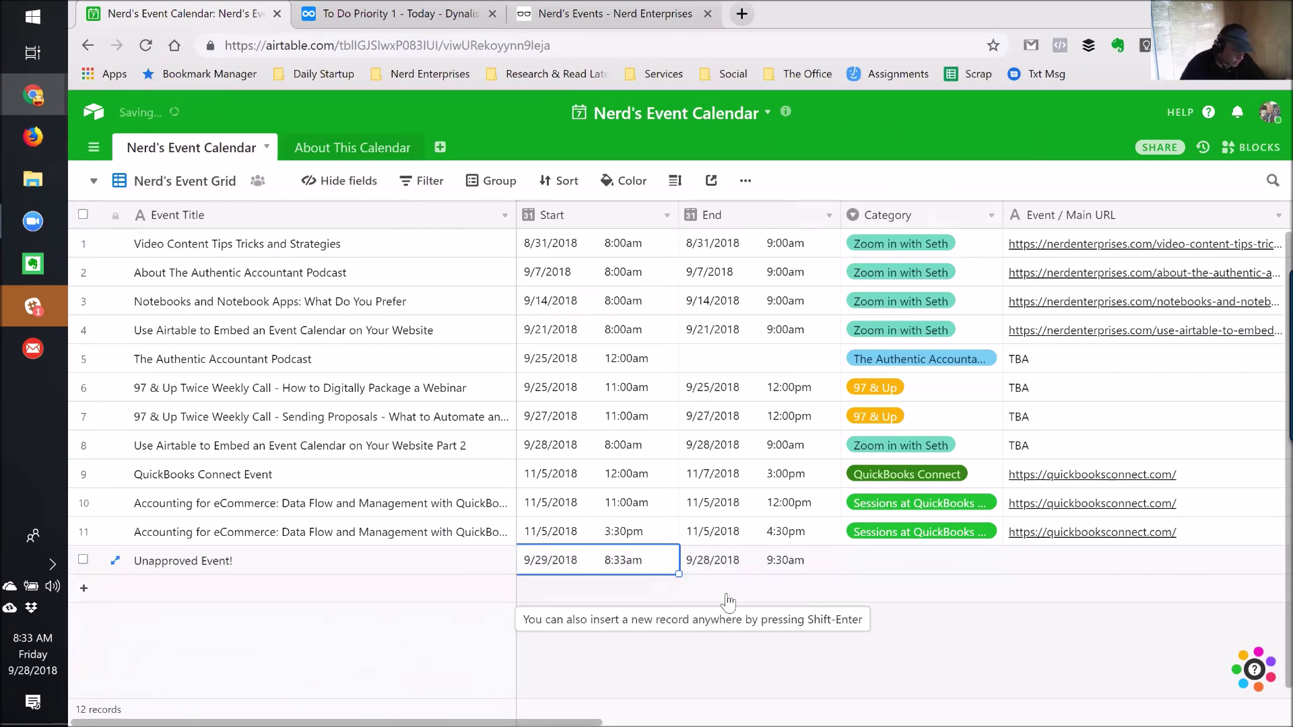
pyautogui.click(604, 556)
pyautogui.moveTo(609, 557); pyautogui.dragTo(674, 563)
pyautogui.write('8:30')
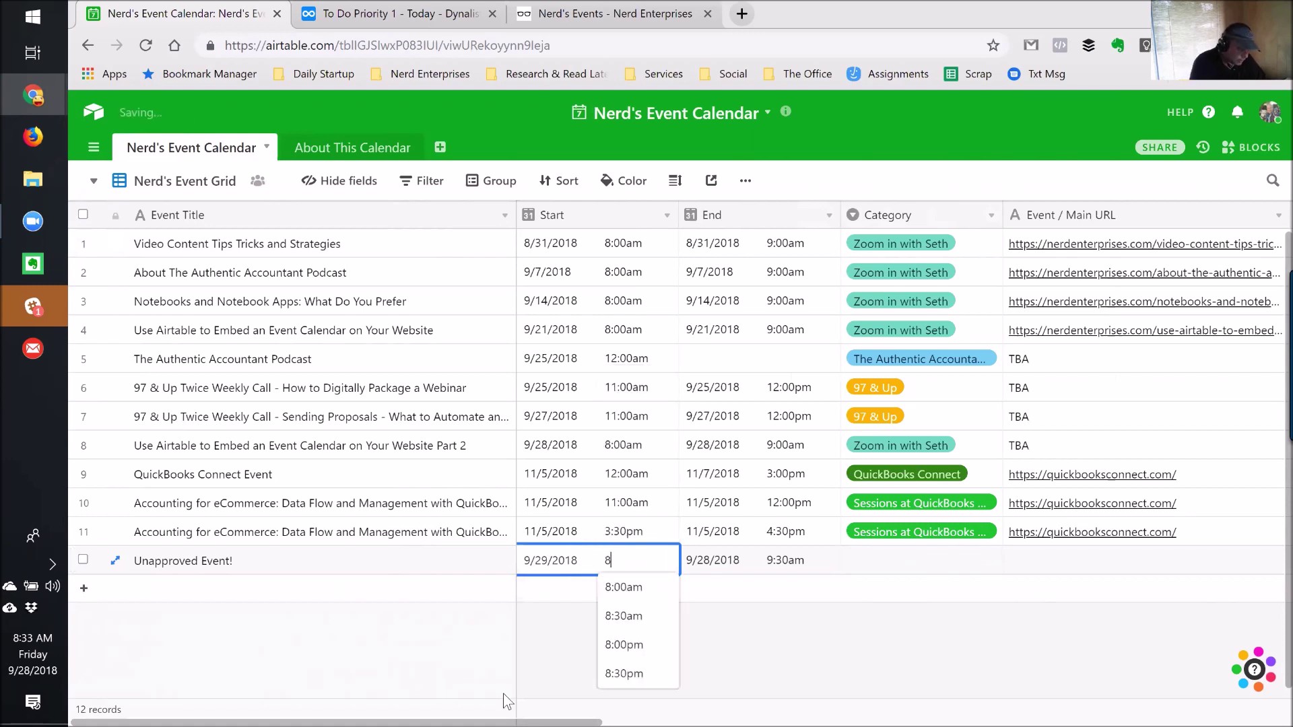
pyautogui.press('Tab')
# Step: Assign the Other Webinars category to the Unapproved Event! record
pyautogui.click(909, 571)
pyautogui.click(911, 571)
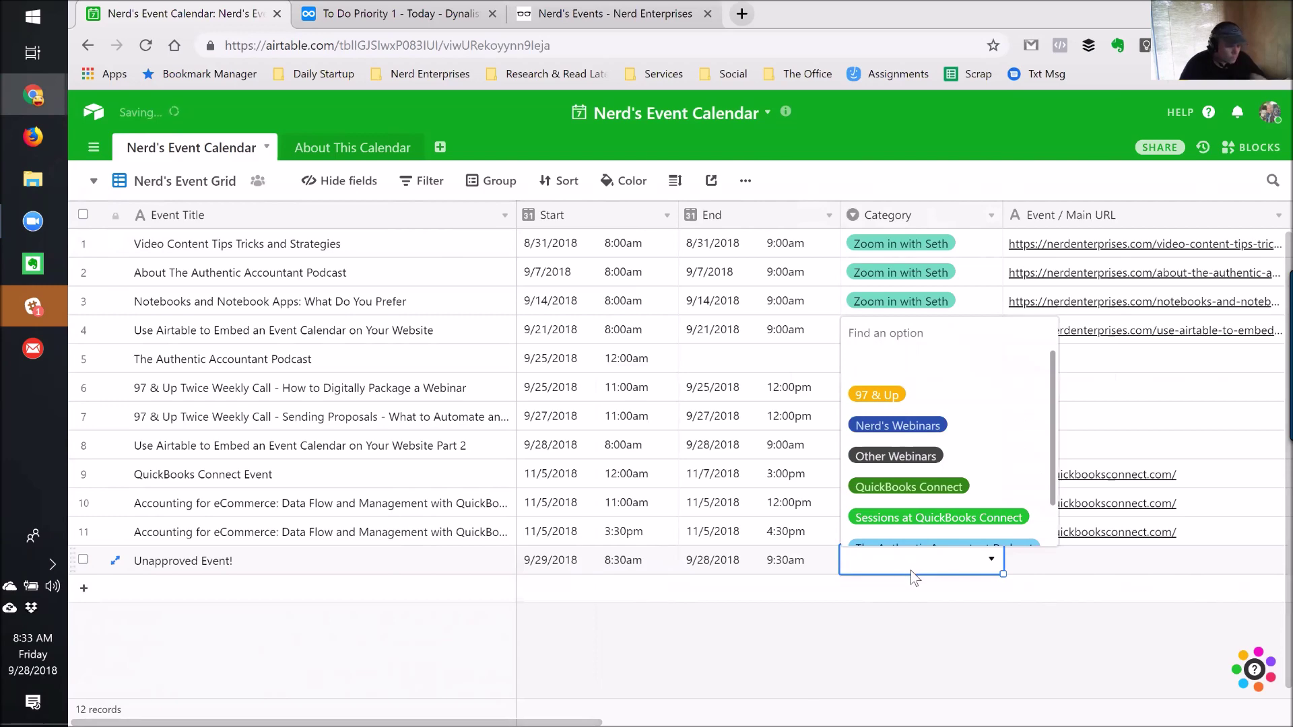
pyautogui.click(896, 456)
# Step: Go across the Unapproved Event! record's remaining fields to its Approved Event checkbox, leaving it unticked
pyautogui.click(1001, 569)
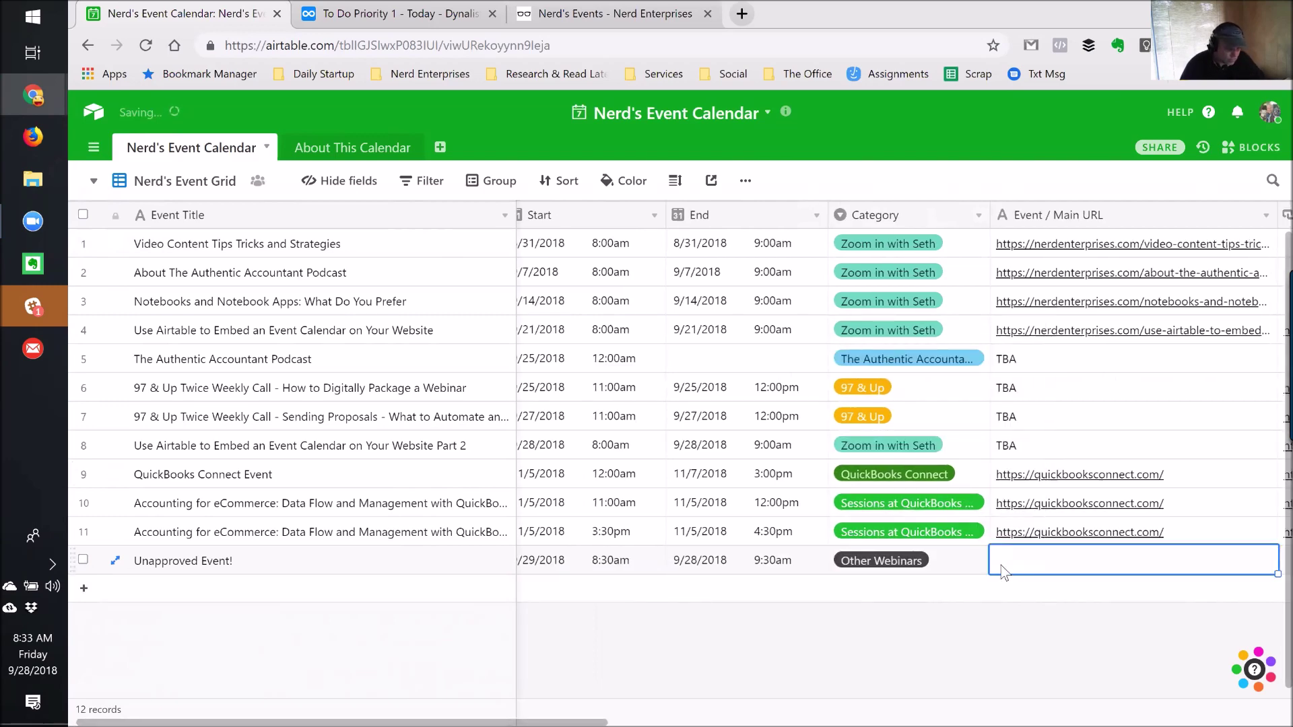
pyautogui.press('Tab')
pyautogui.press('Tab')
pyautogui.press('Tab')
pyautogui.press('Tab')
pyautogui.press('Tab')
pyautogui.press('Left')
pyautogui.press('Left')
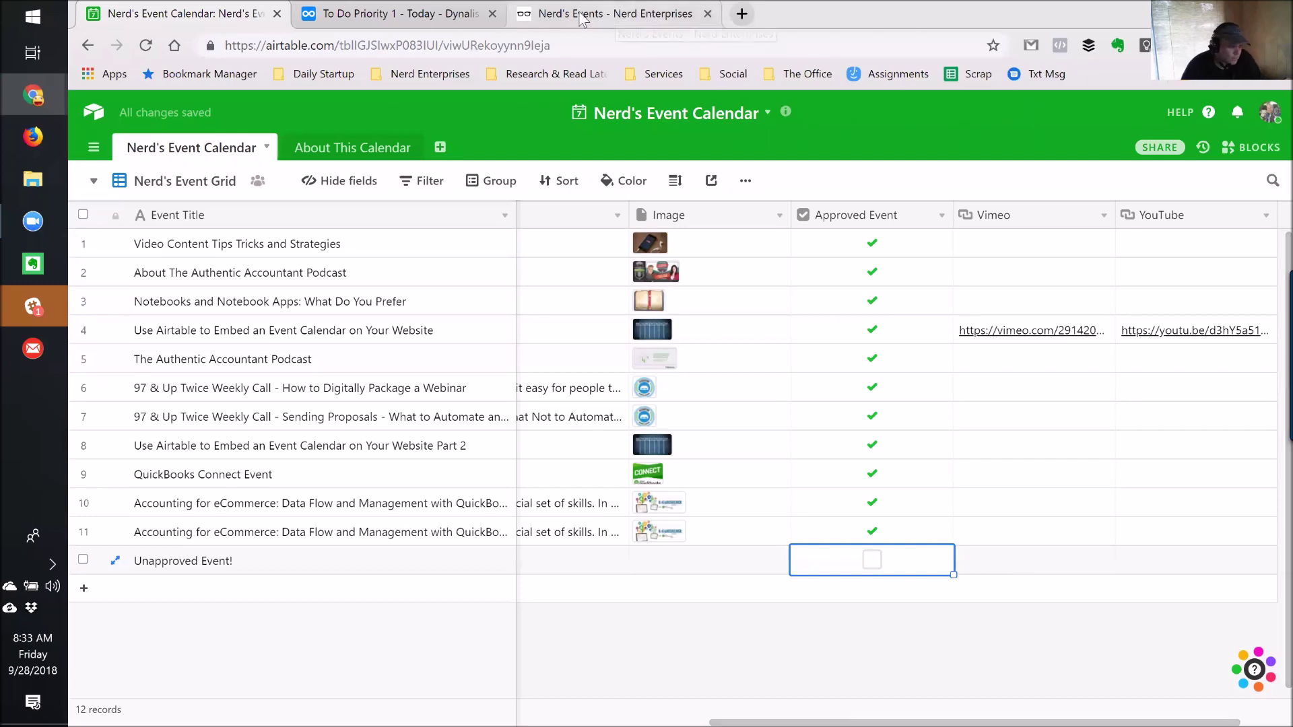
# Step: Switch to the Nerd's Events website page, reload it, and find the Unapproved Event! card in the embedded calendar
pyautogui.click(599, 15)
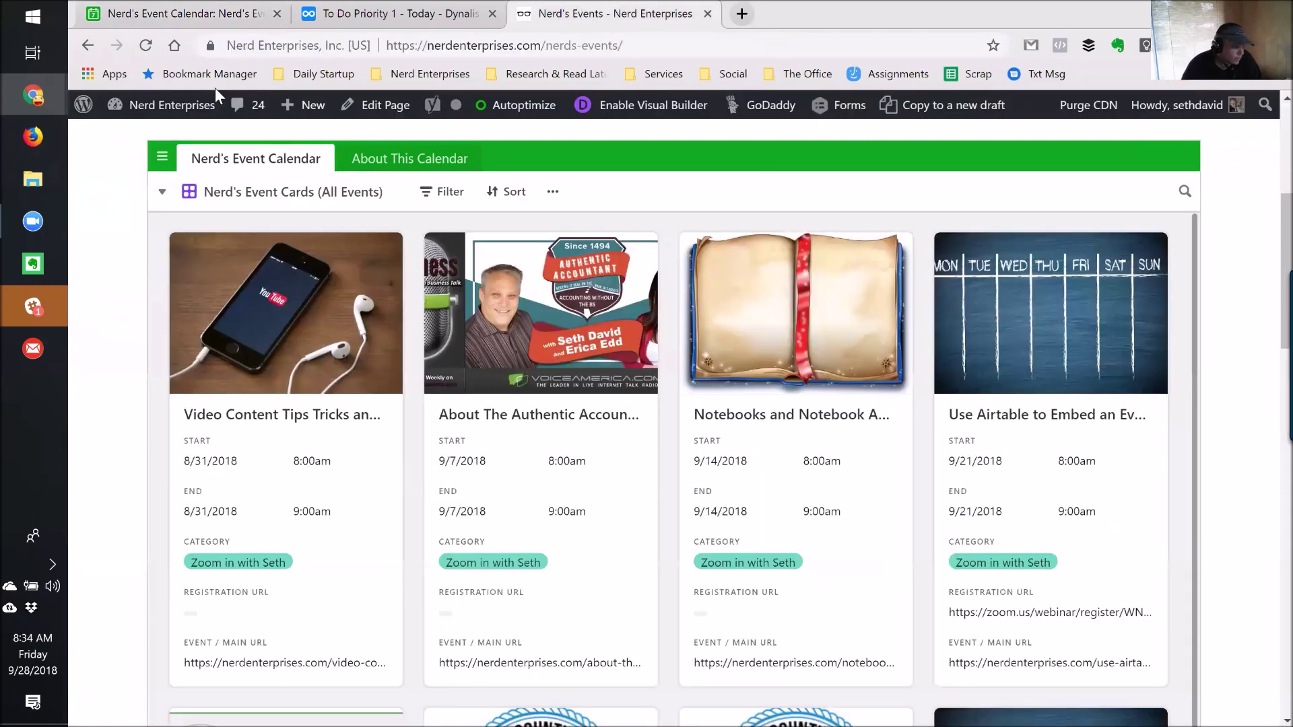
pyautogui.click(146, 47)
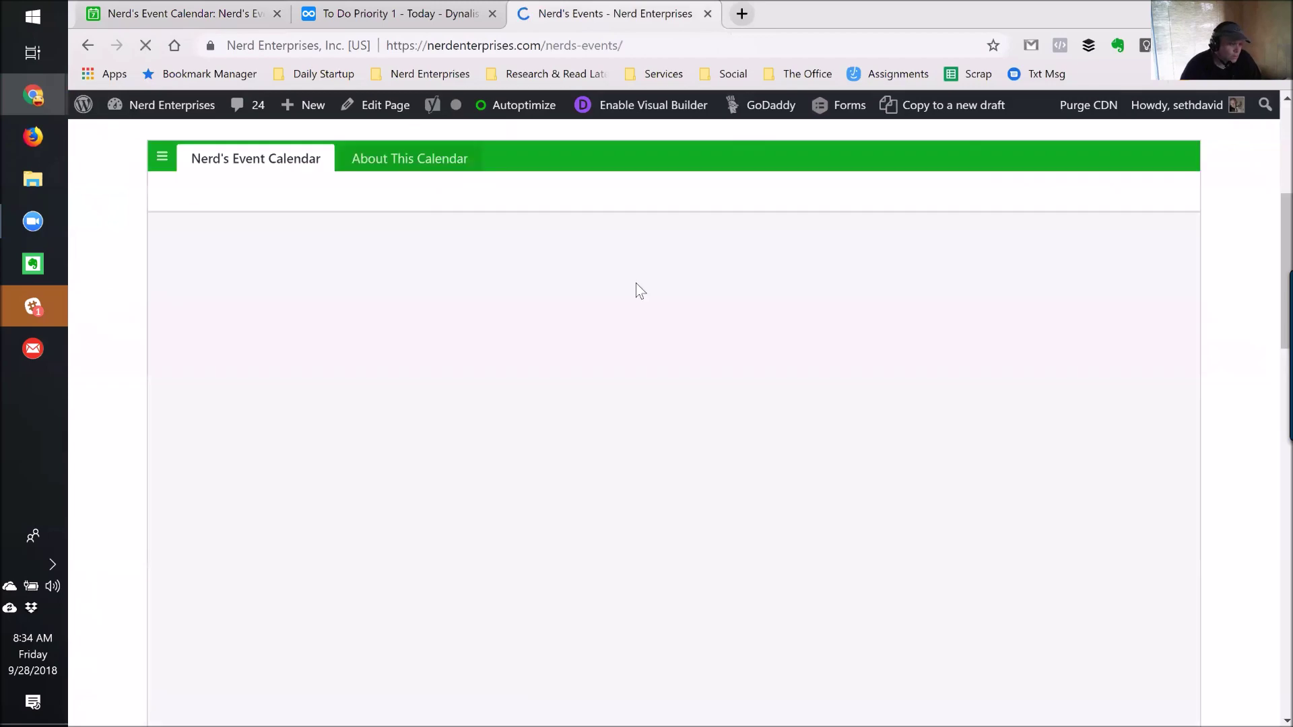
pyautogui.scroll(-15, 601, 434)
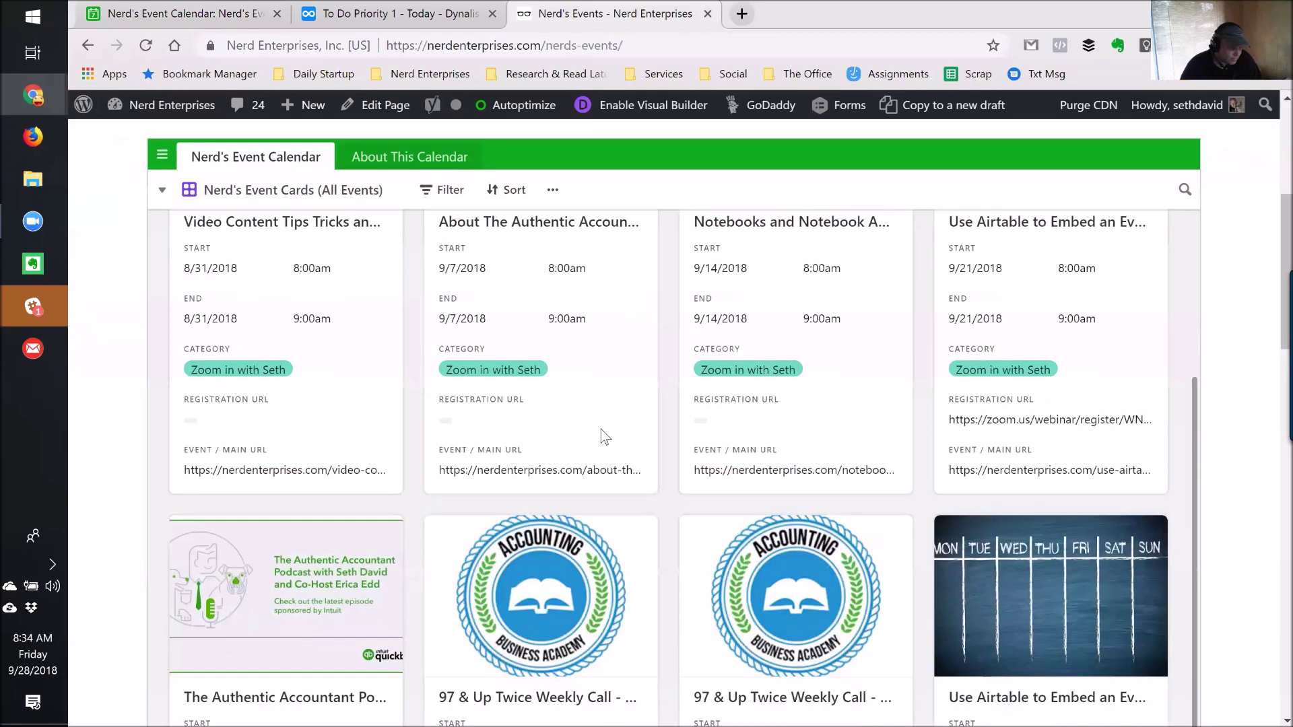
pyautogui.scroll(5, 601, 436)
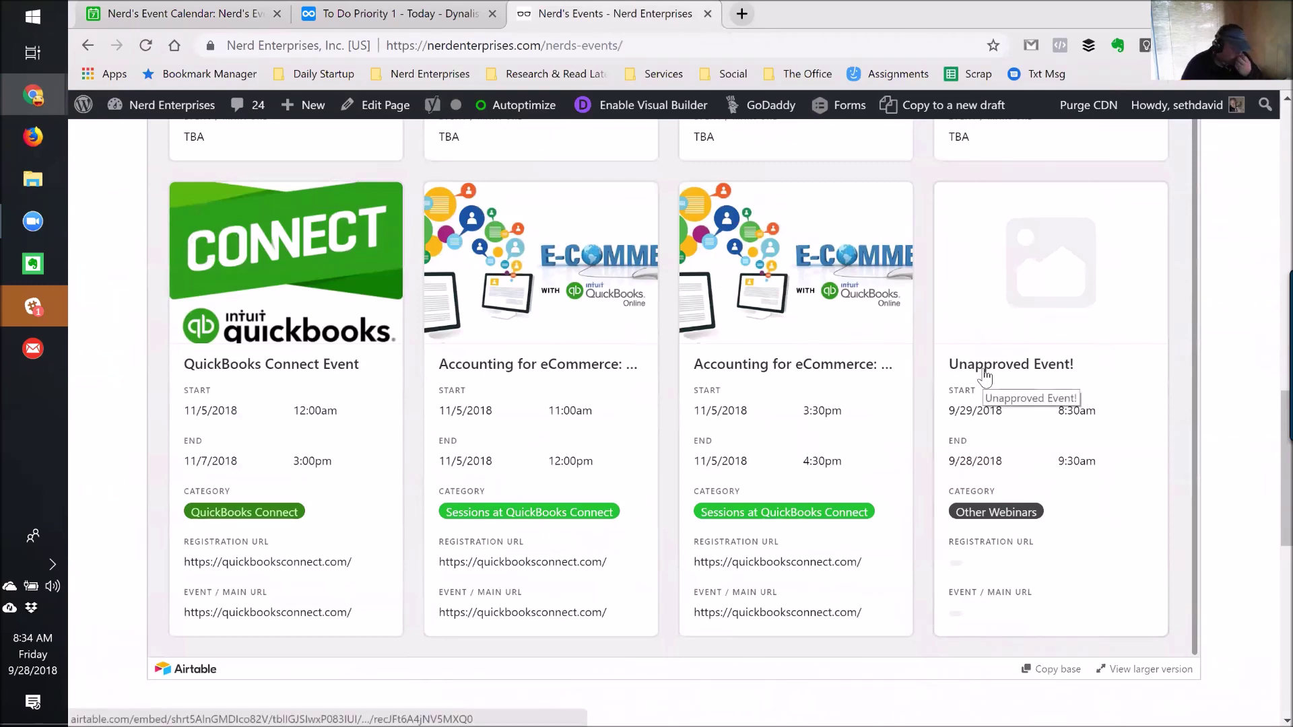
# Step: Switch to the Airtable base and filter the Nerd's Event Cards (All Events) view to records whose Approved Event checkbox is ticked
pyautogui.click(248, 23)
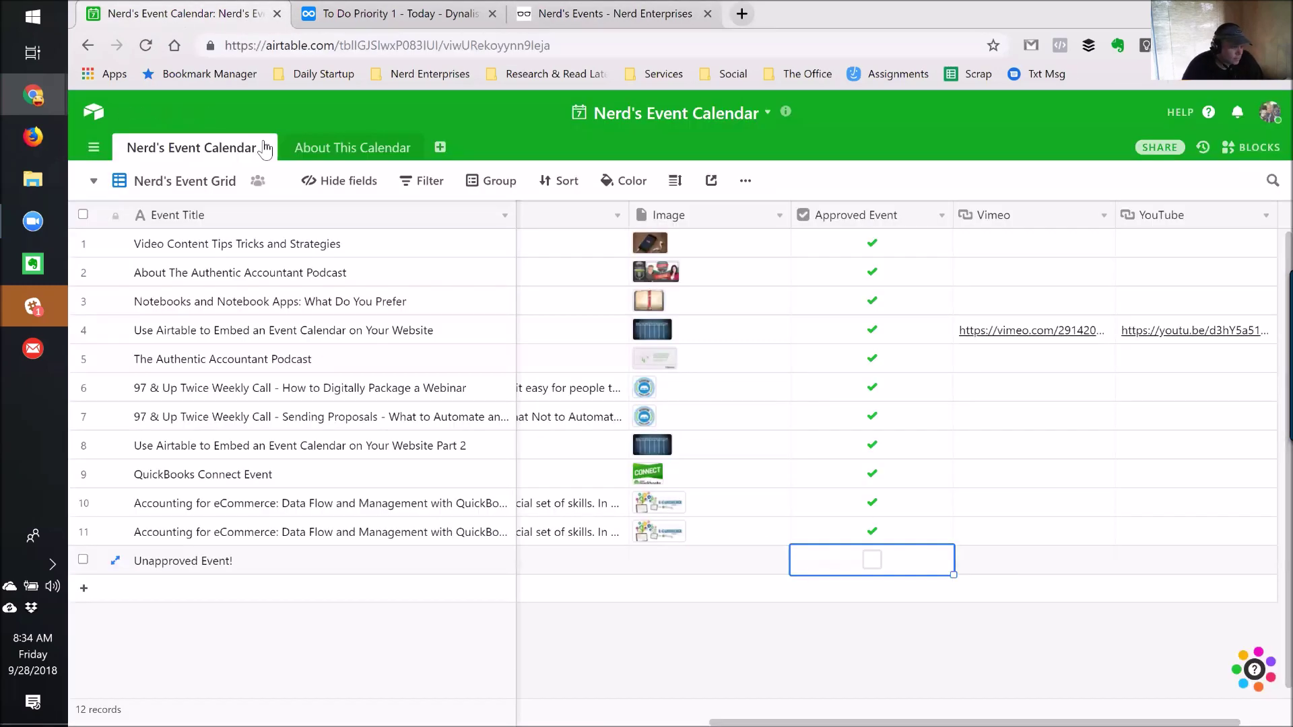
pyautogui.click(170, 183)
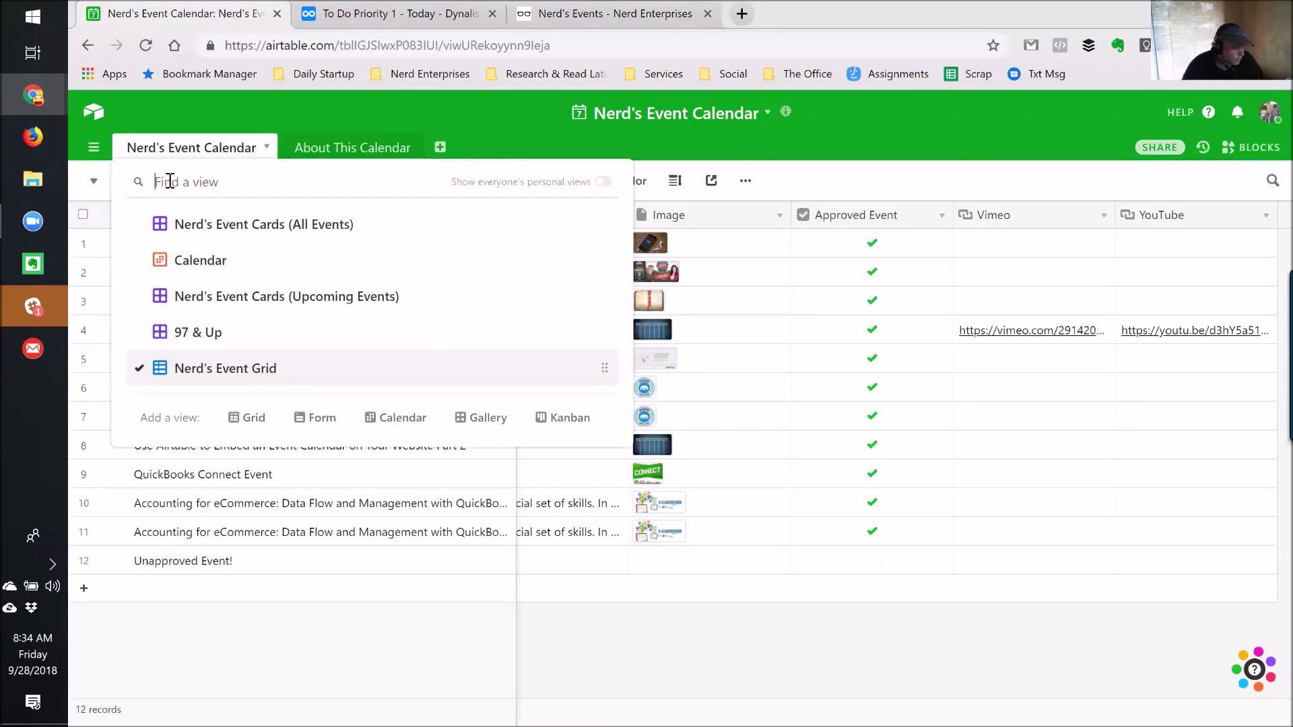
pyautogui.click(250, 229)
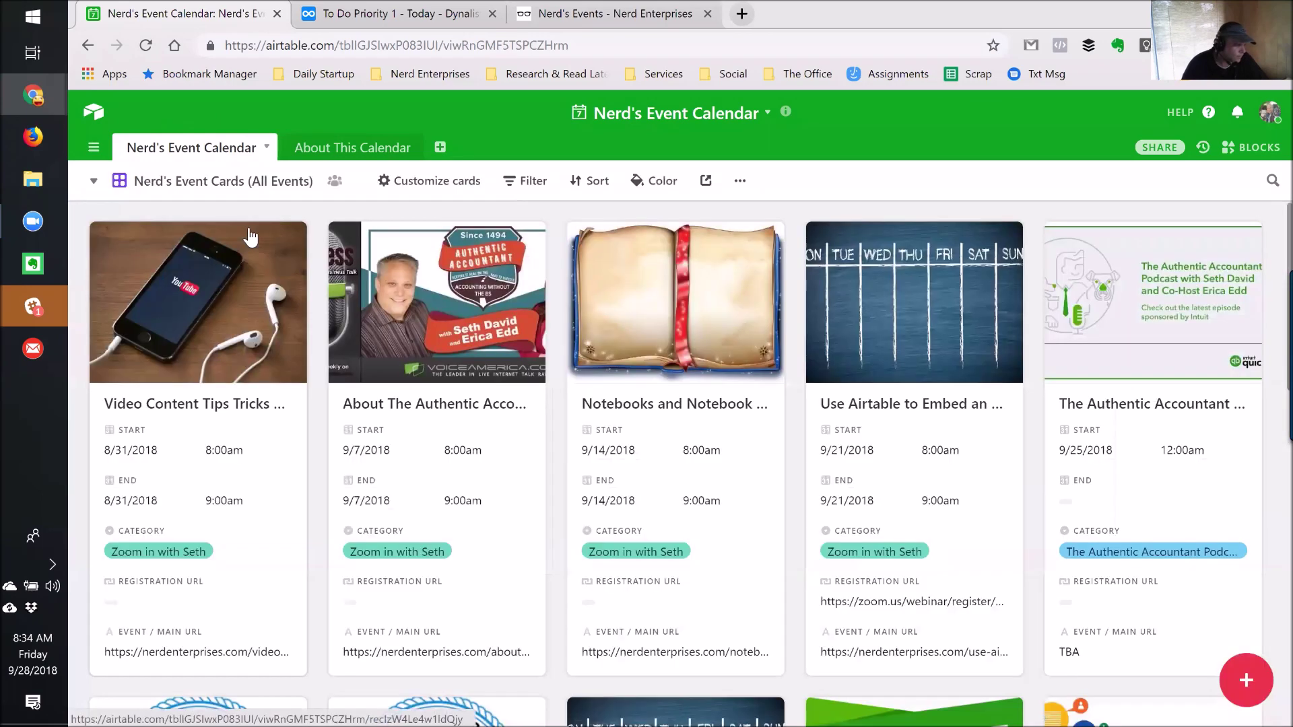
pyautogui.click(530, 181)
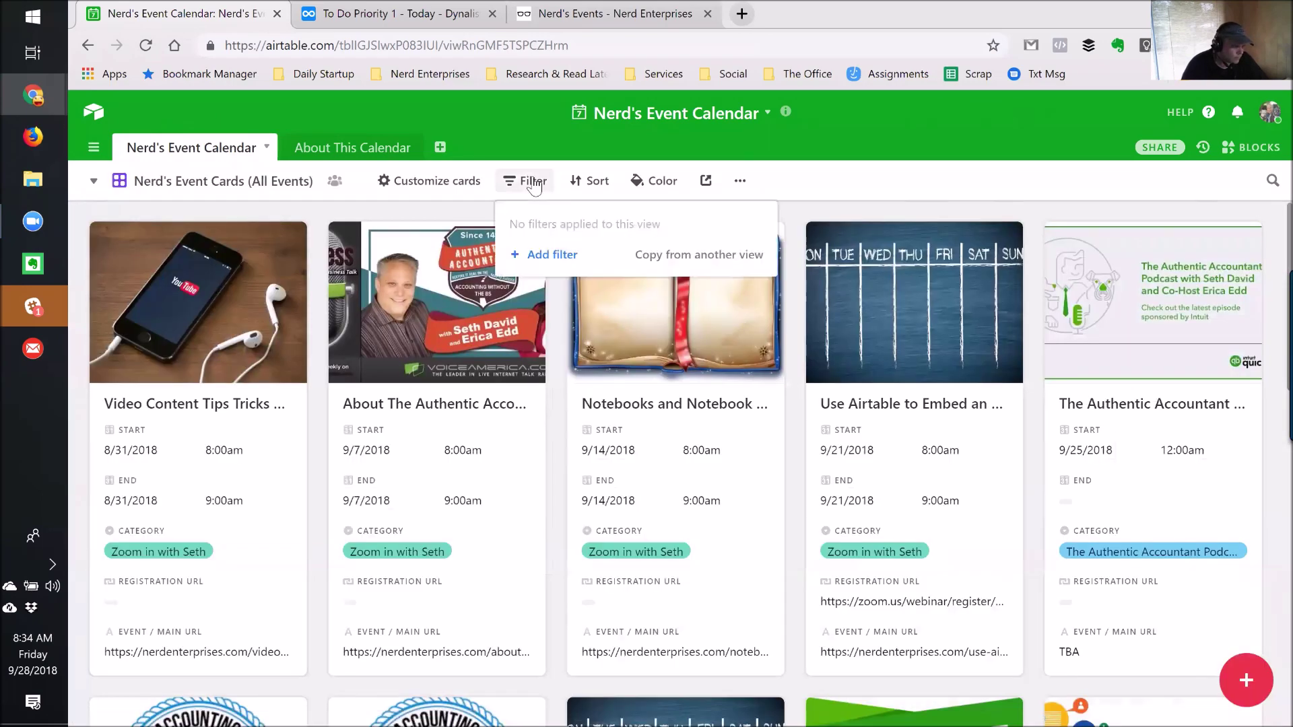
pyautogui.click(549, 256)
pyautogui.click(651, 225)
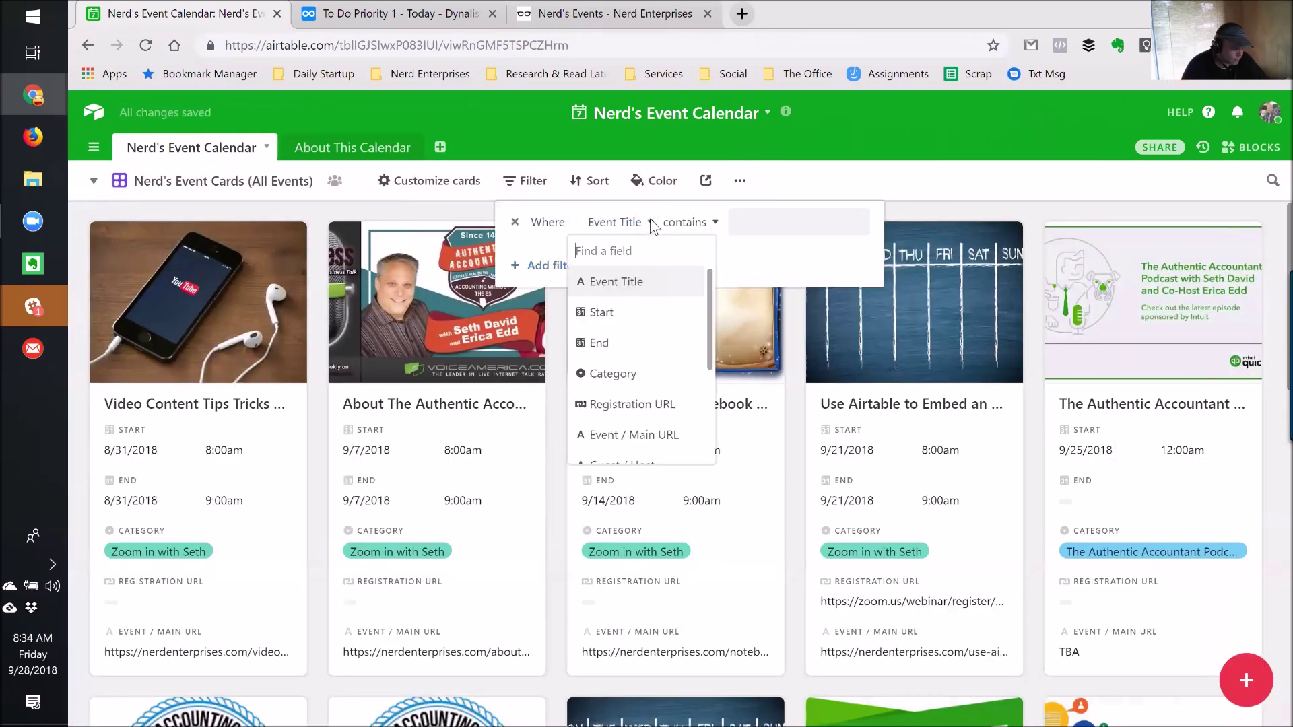
pyautogui.scroll(-3, 621, 377)
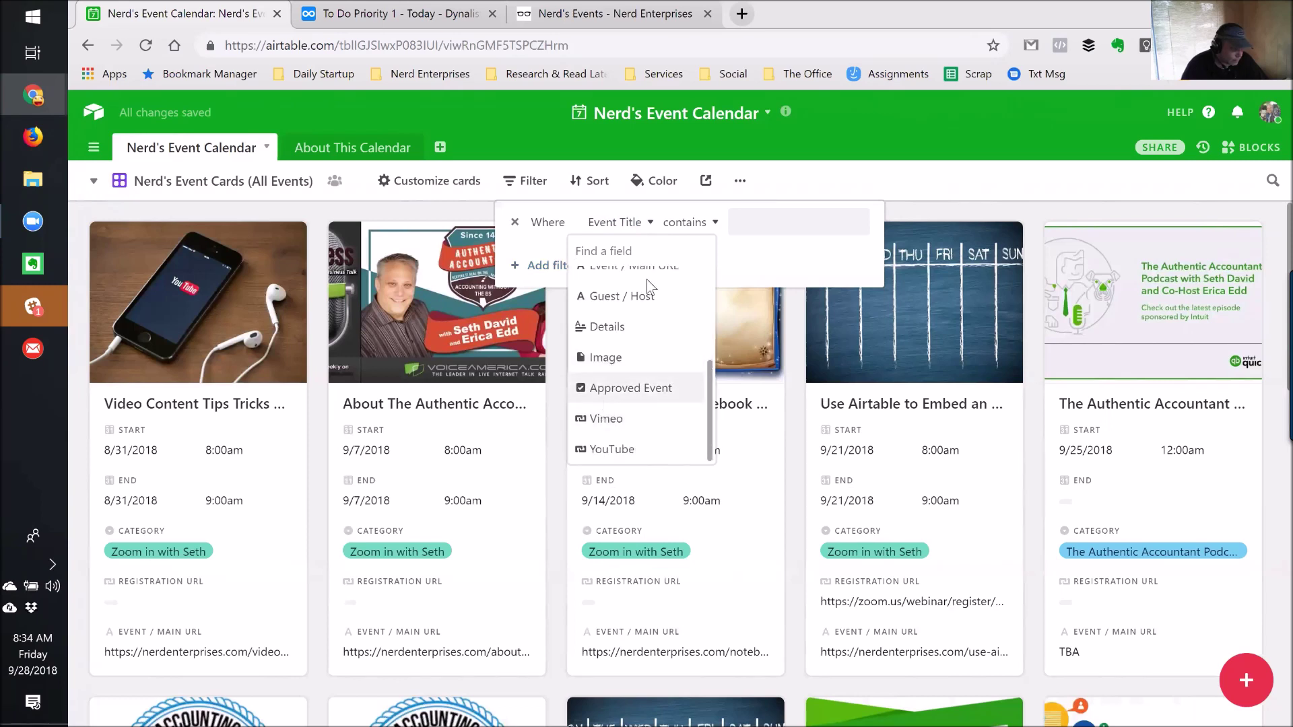
pyautogui.click(616, 387)
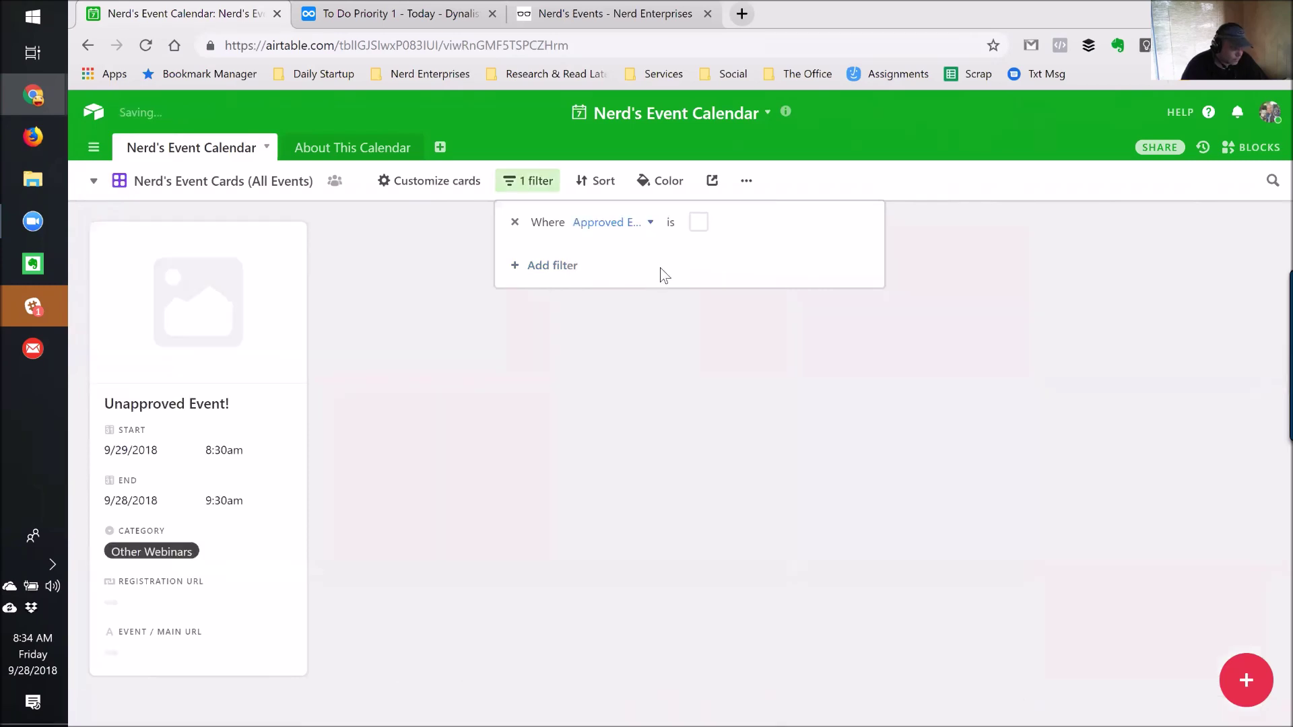
pyautogui.click(699, 224)
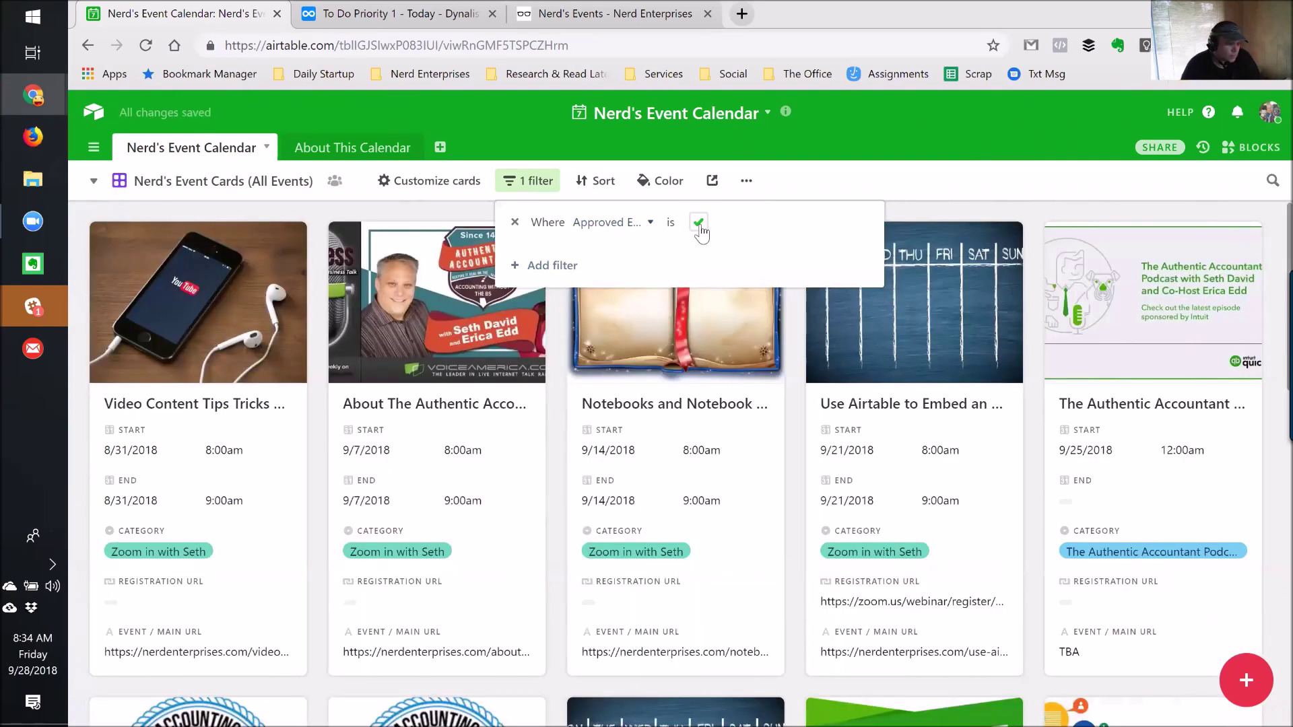
pyautogui.click(1029, 208)
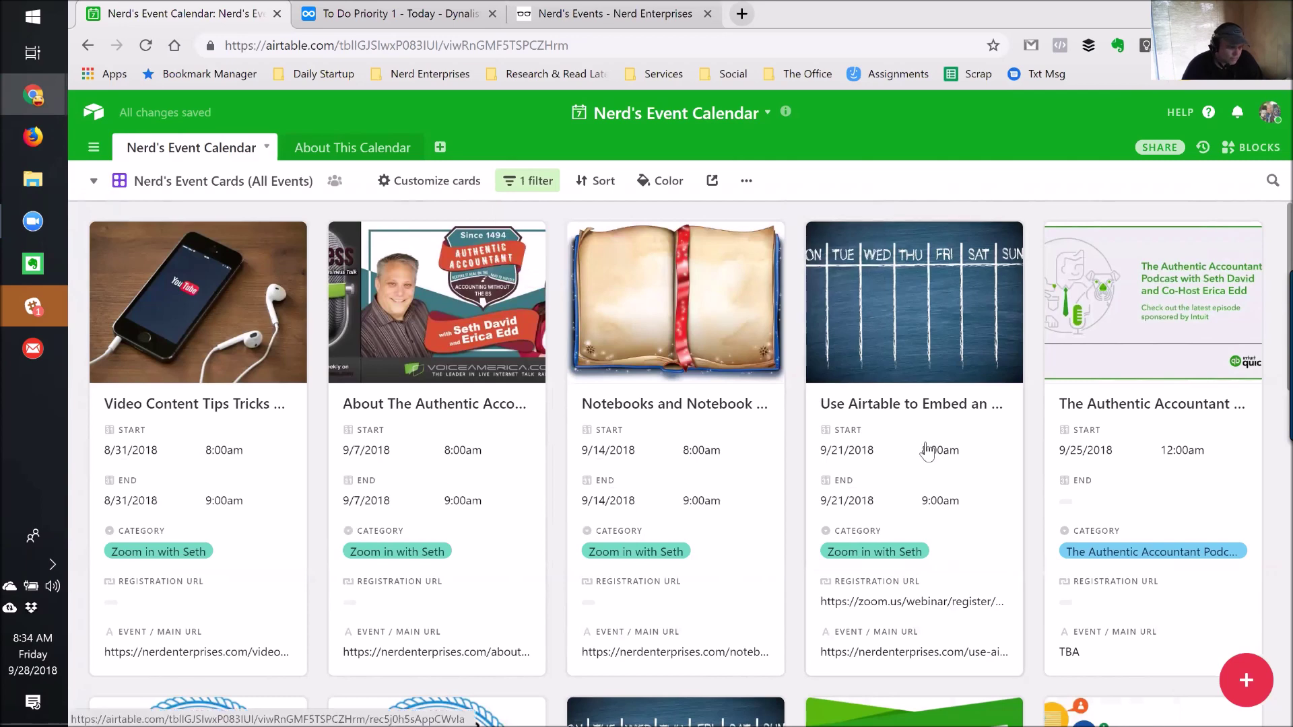
pyautogui.scroll(-10, 935, 467)
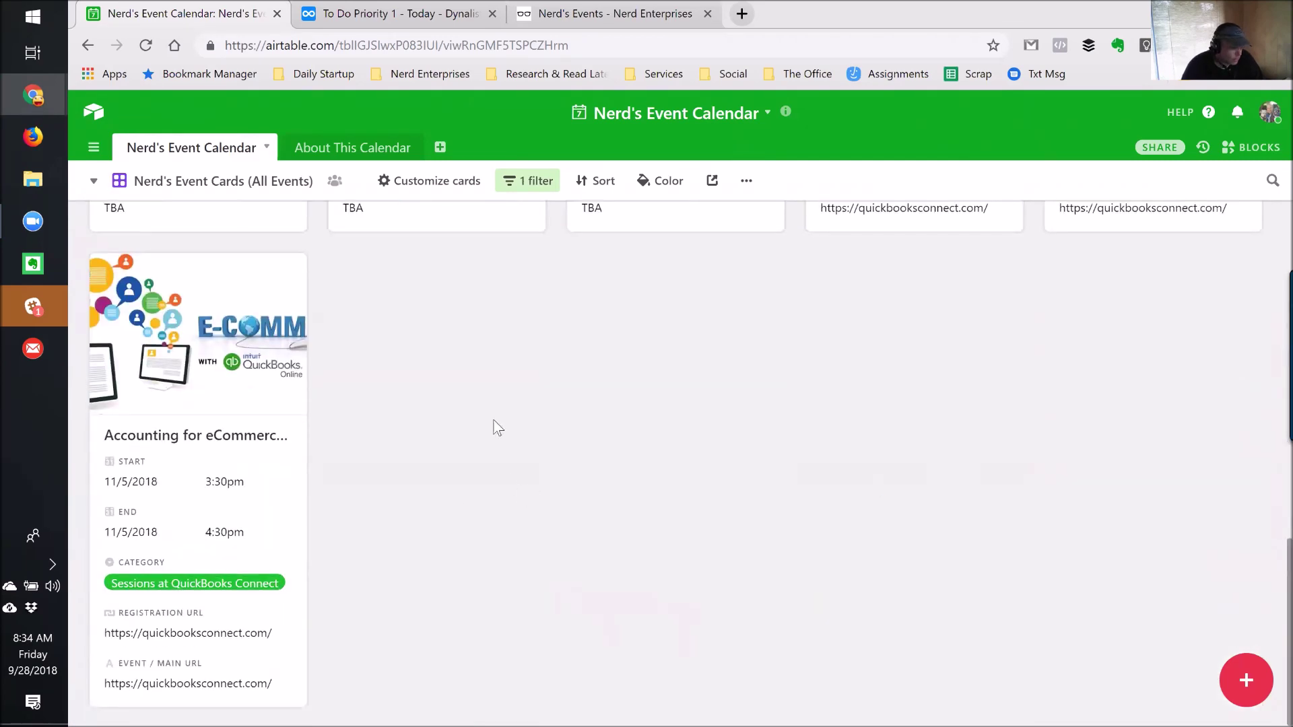
pyautogui.scroll(10, 508, 479)
# Step: Filter the Calendar view to records whose Approved Event checkbox is ticked
pyautogui.click(202, 180)
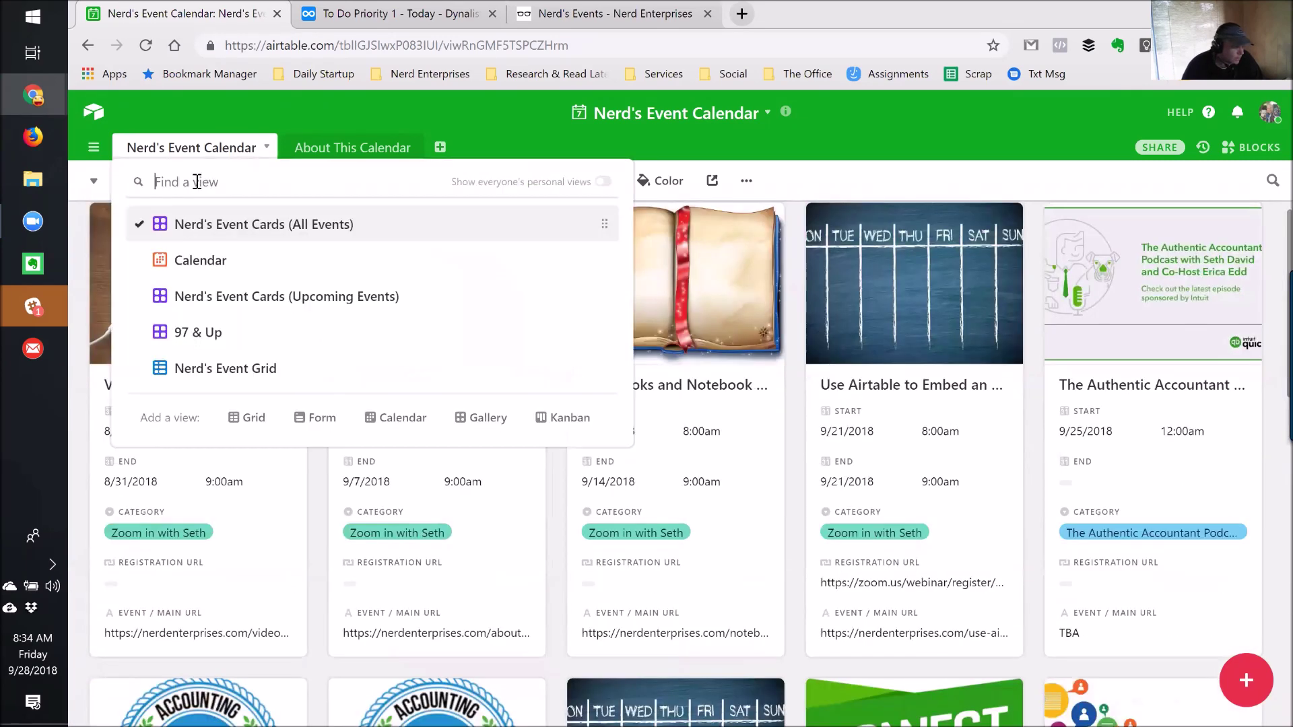
pyautogui.click(192, 259)
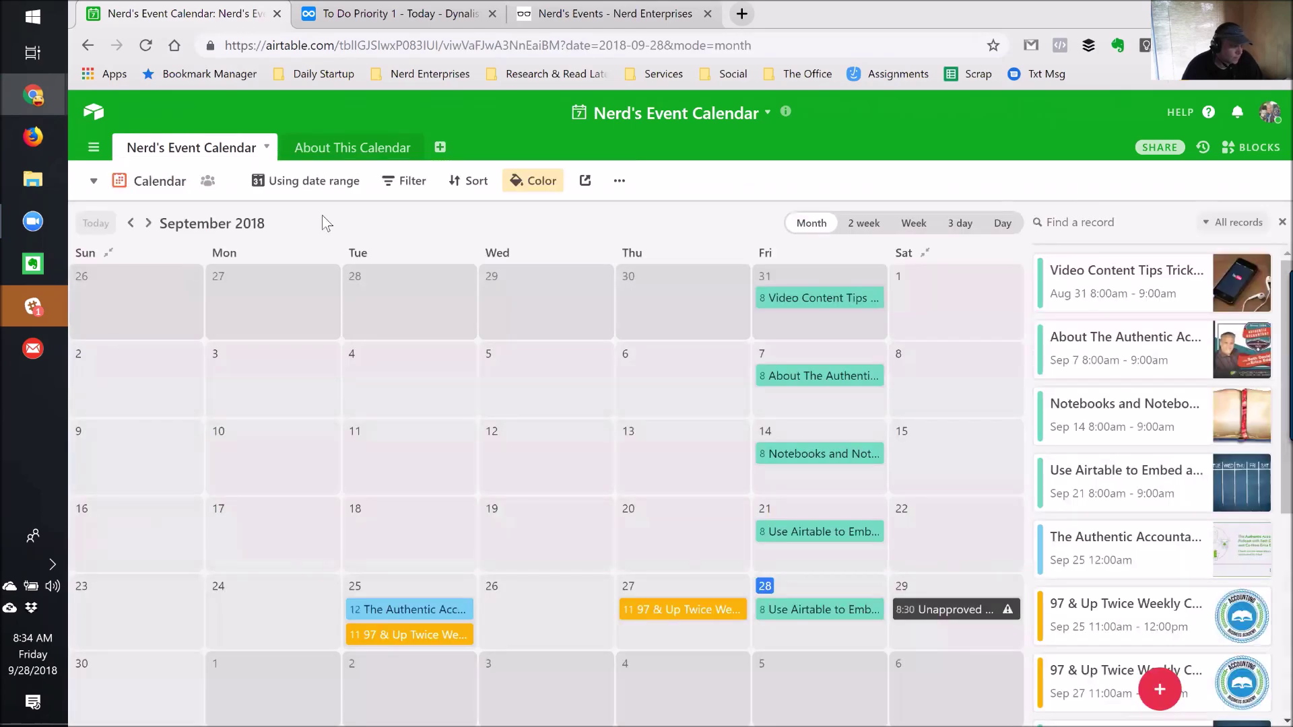
pyautogui.click(412, 181)
pyautogui.click(445, 262)
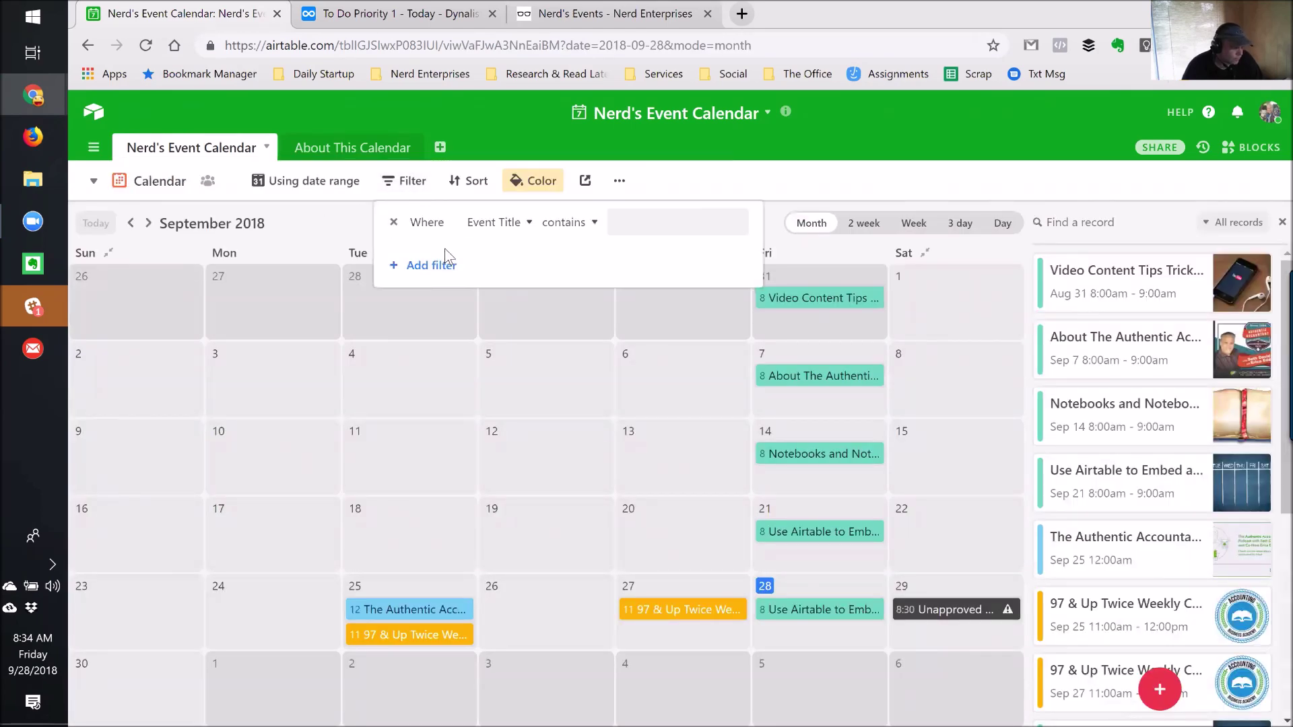
pyautogui.click(497, 222)
pyautogui.scroll(-1, 515, 363)
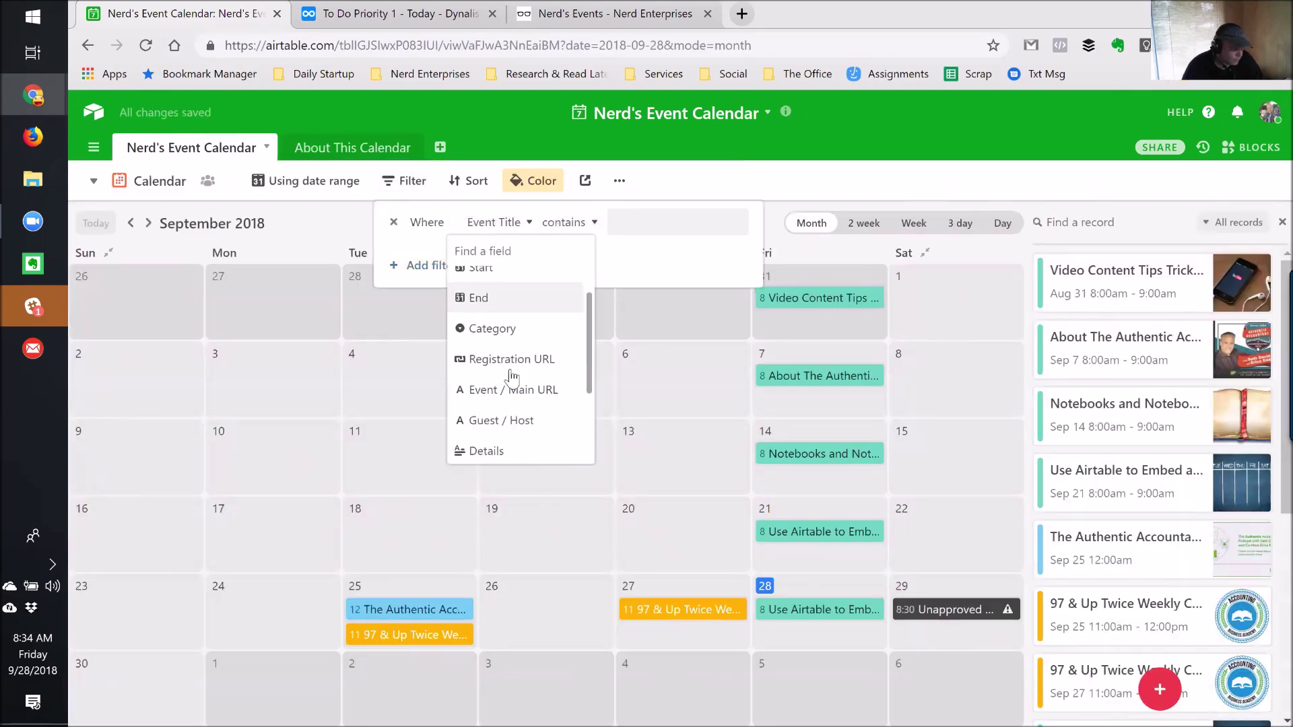
pyautogui.scroll(-2, 514, 377)
pyautogui.click(486, 385)
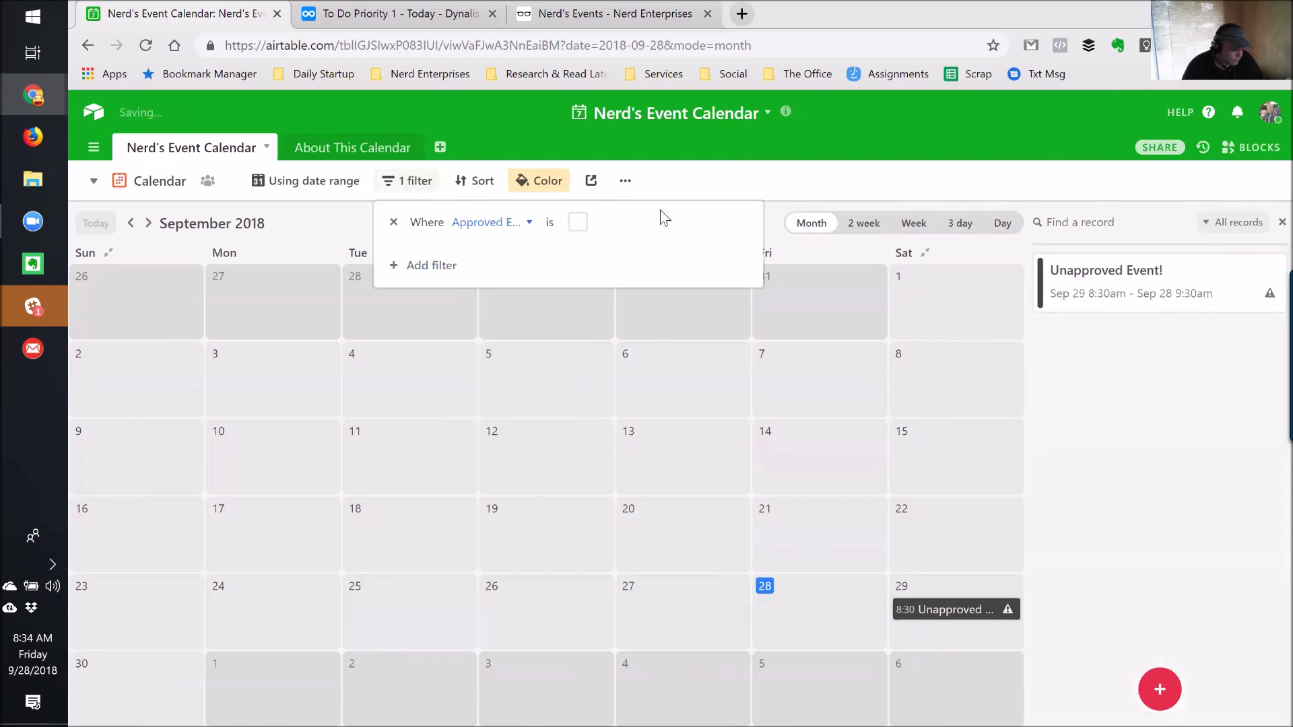
pyautogui.click(576, 225)
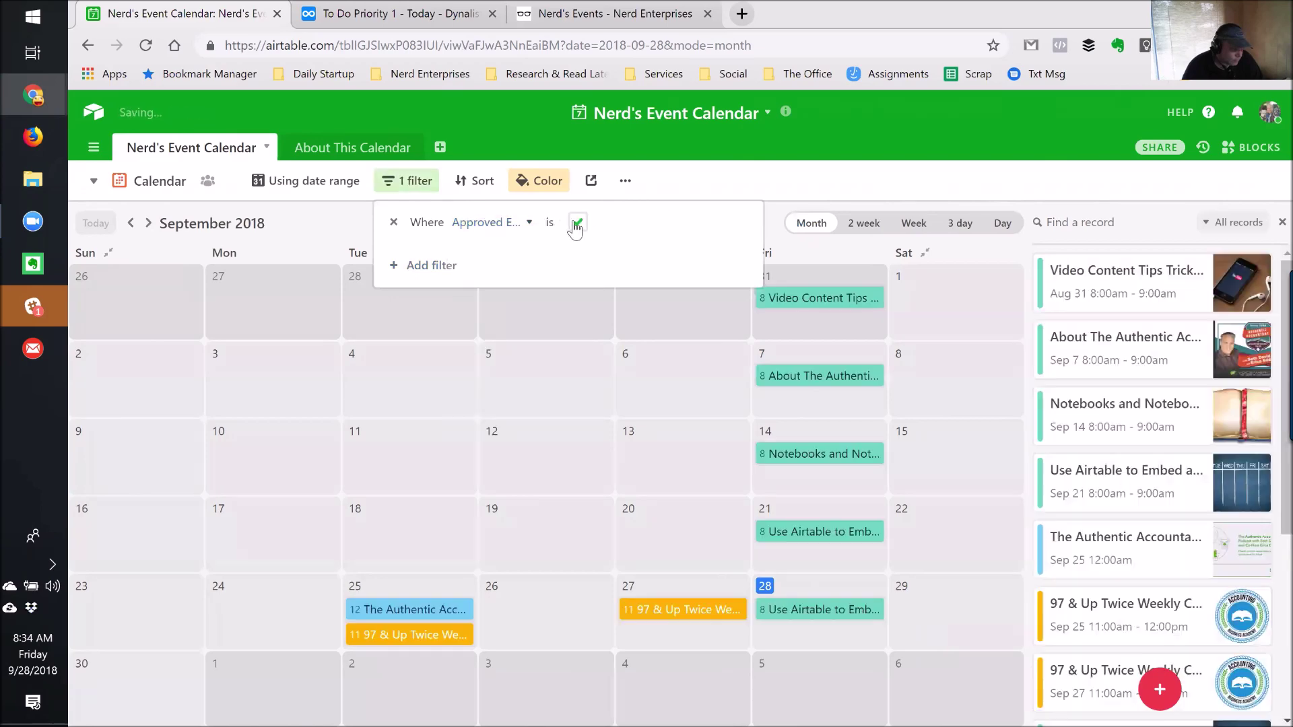
pyautogui.click(161, 180)
# Step: Add an And condition to the Nerd's Event Cards (Upcoming Events) view's filter requiring Approved Event to be ticked
pyautogui.click(159, 179)
pyautogui.click(297, 295)
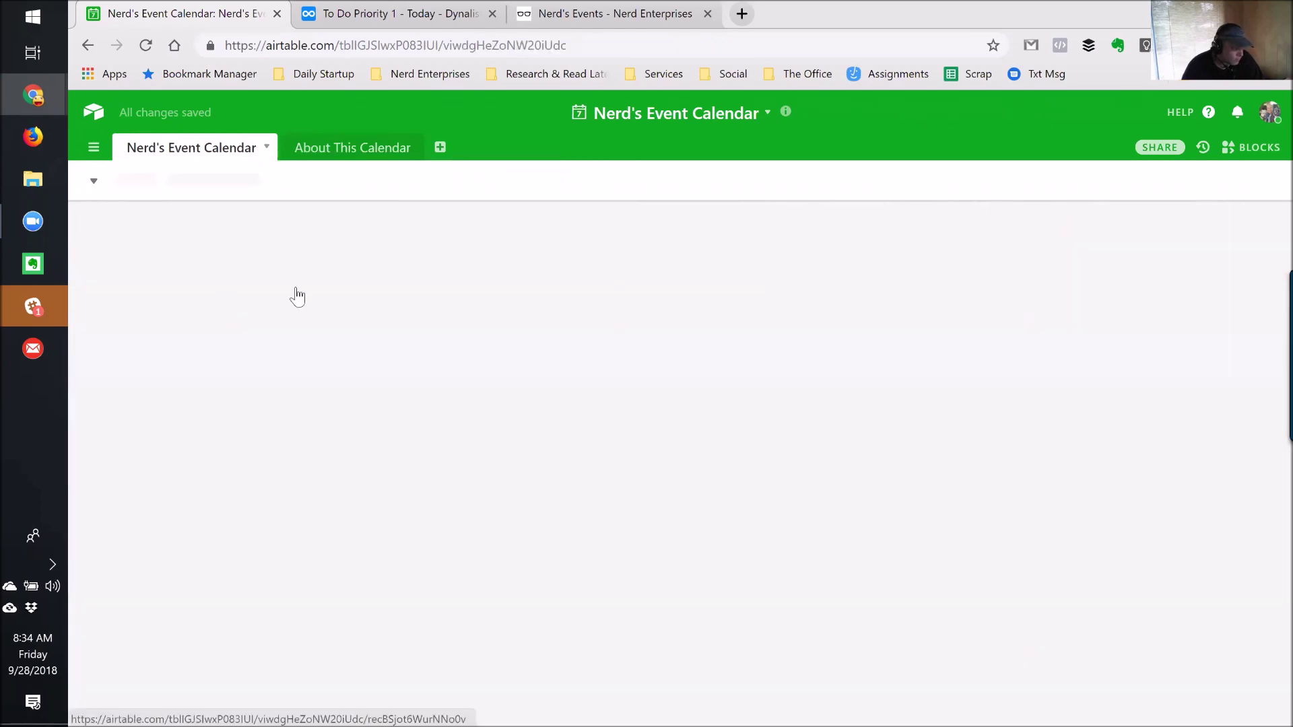
pyautogui.click(542, 183)
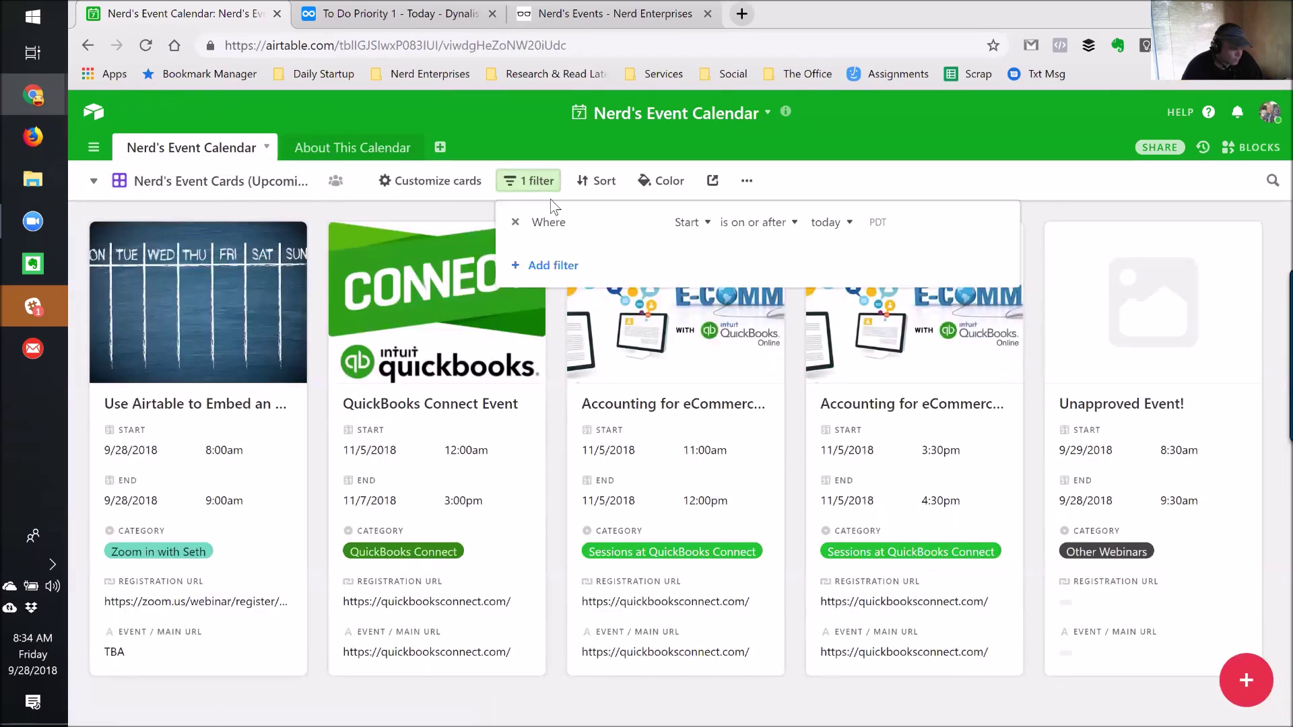
pyautogui.click(548, 268)
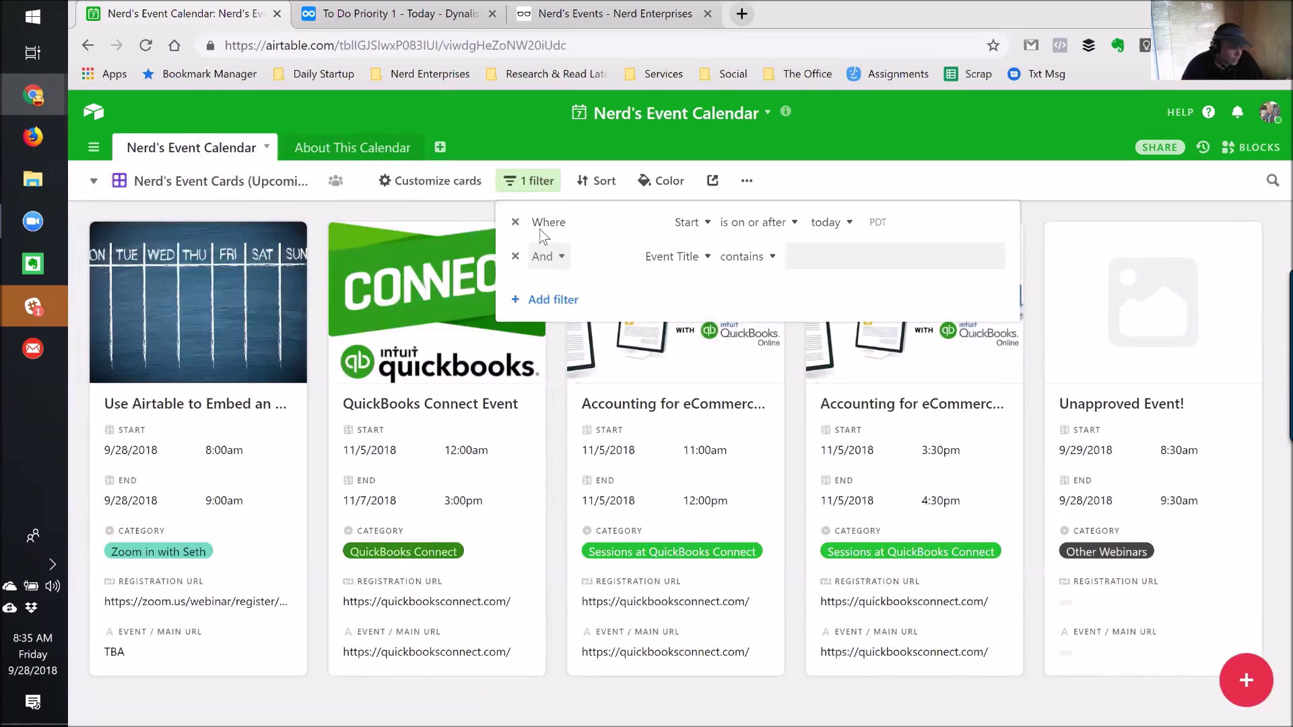
pyautogui.click(548, 263)
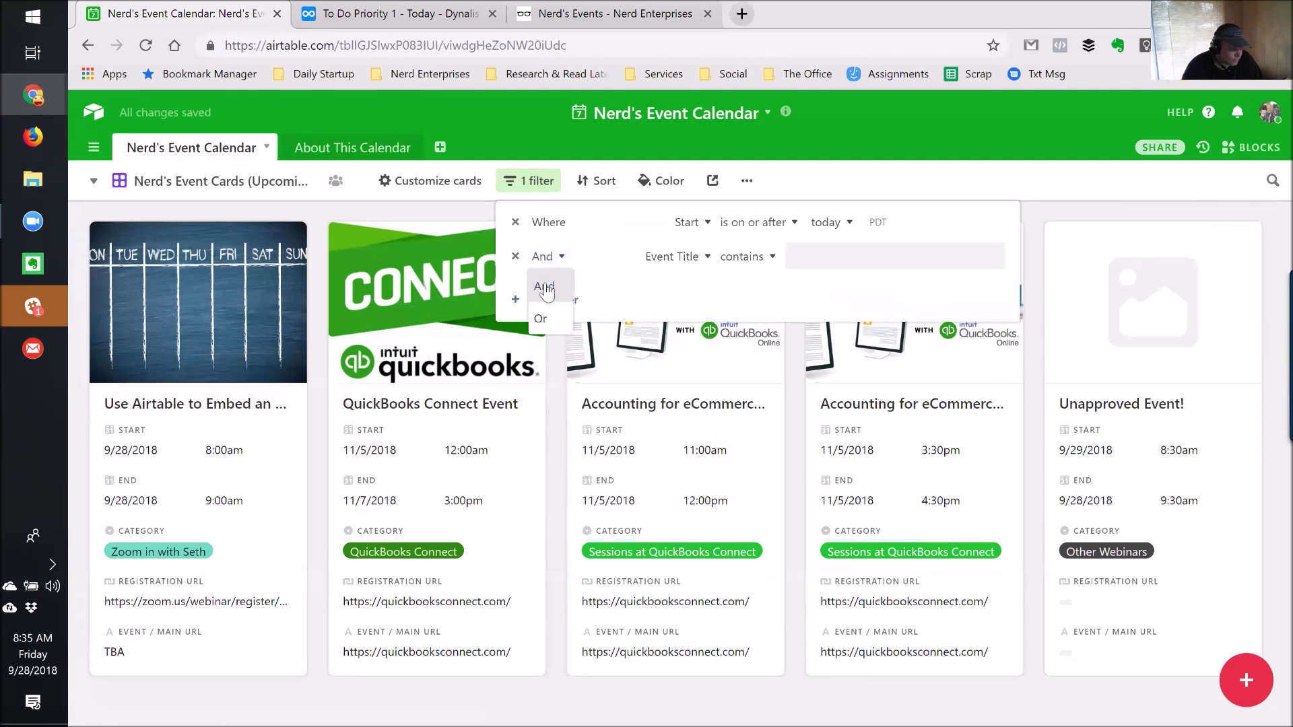
pyautogui.click(671, 257)
pyautogui.scroll(-2, 650, 377)
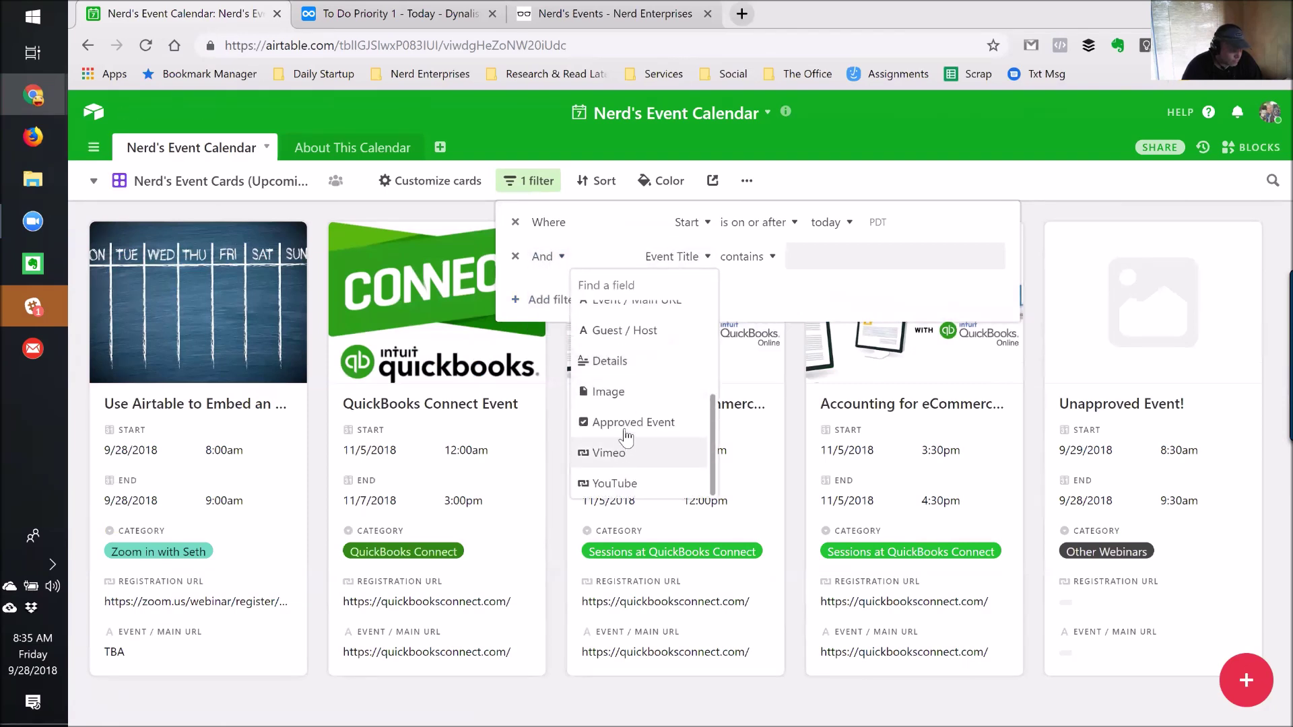
pyautogui.click(626, 423)
pyautogui.click(756, 257)
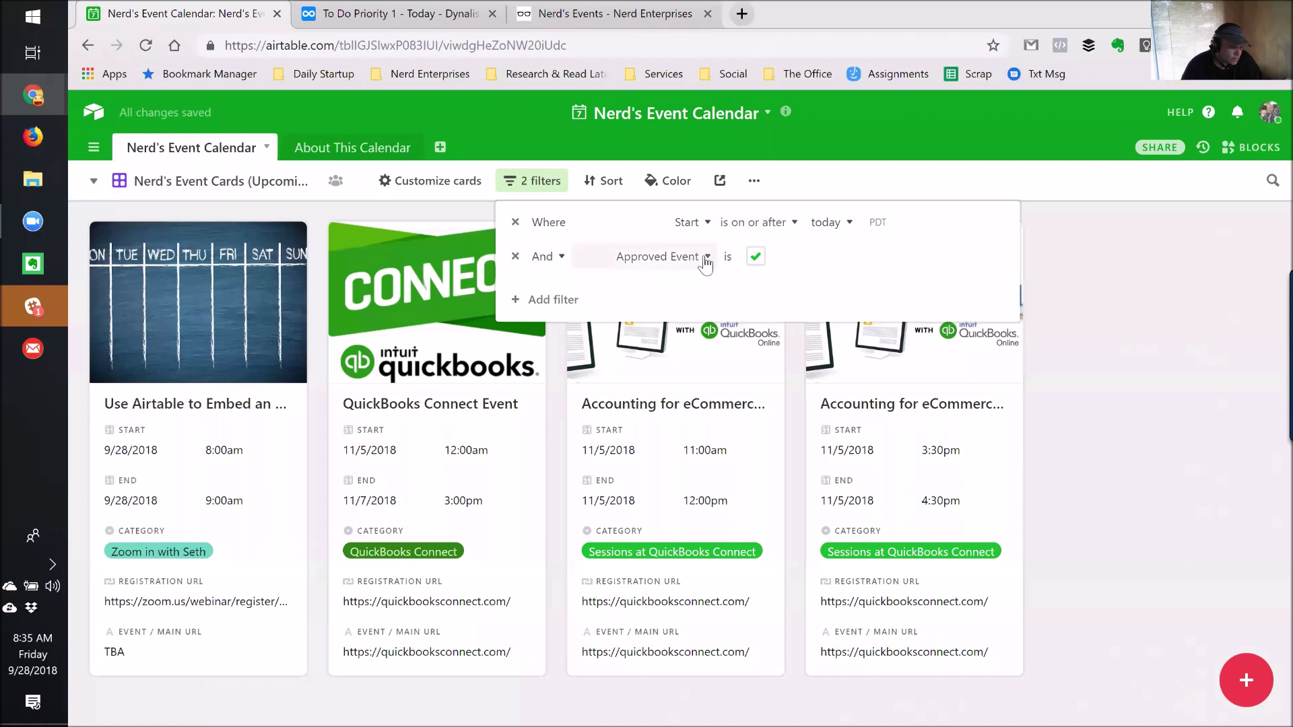
pyautogui.click(1162, 273)
pyautogui.click(542, 180)
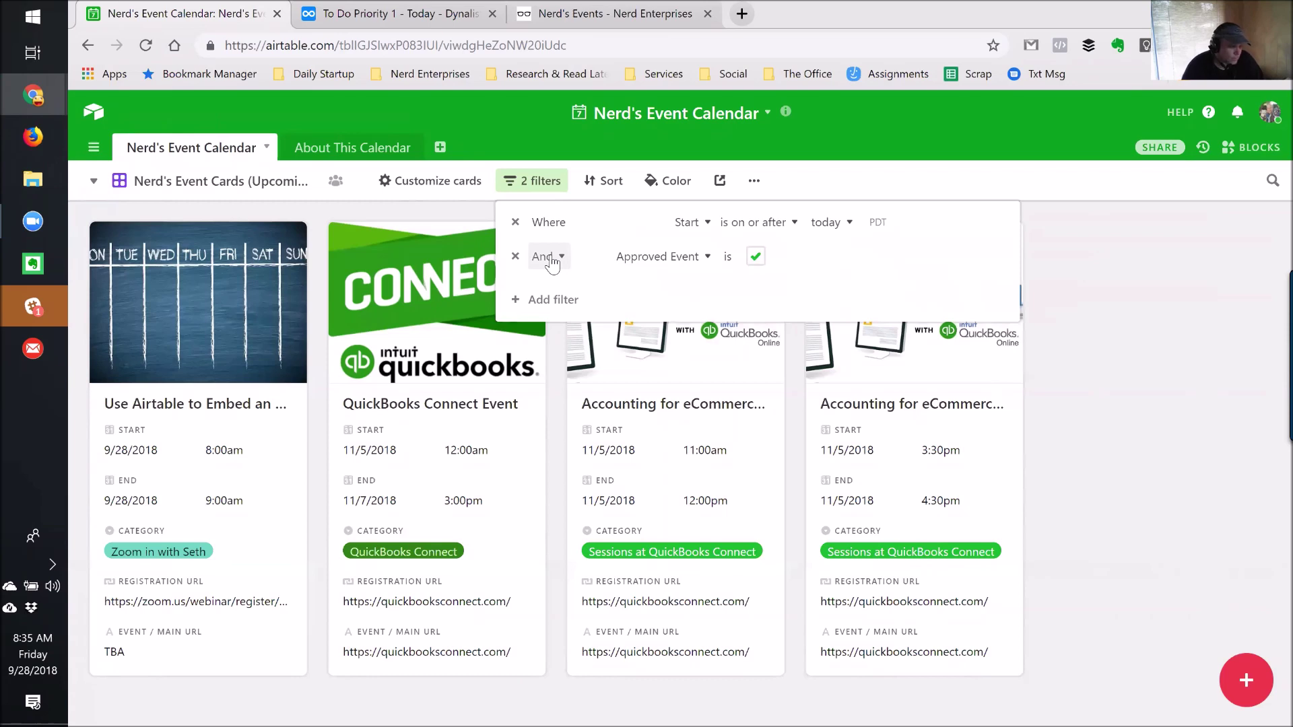
pyautogui.click(1073, 242)
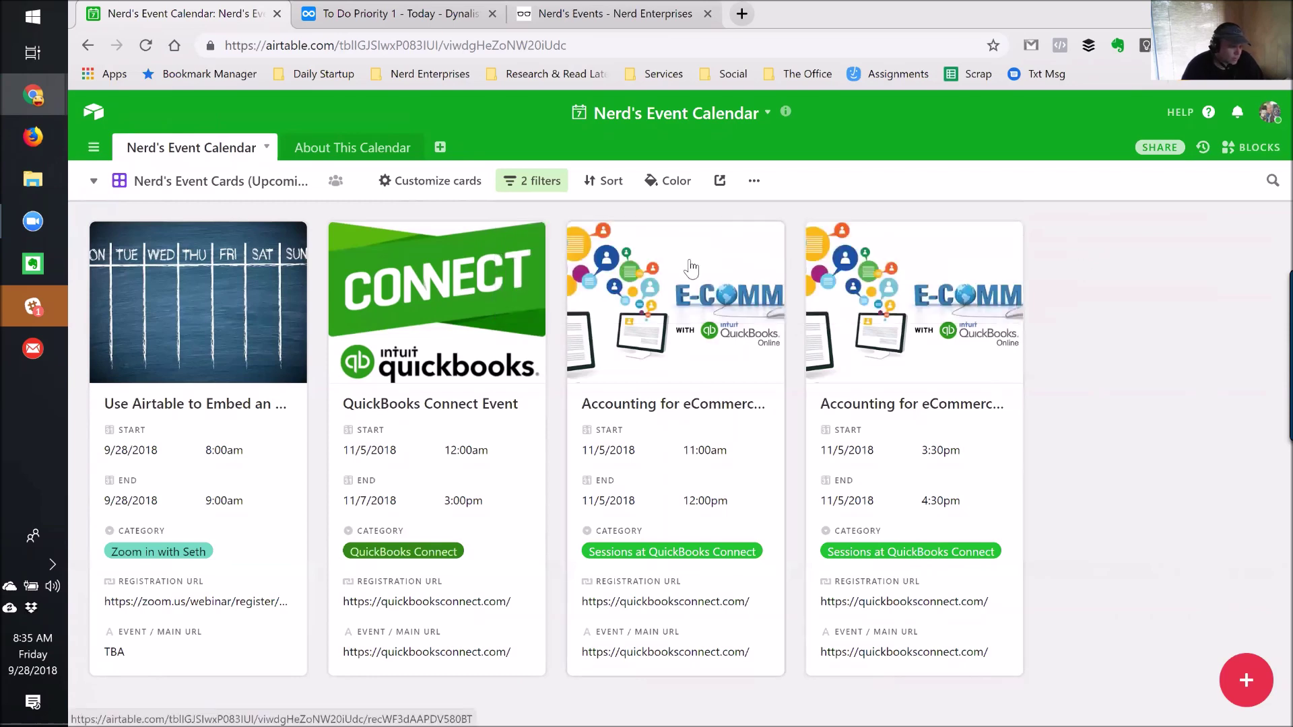
# Step: Add an And condition requiring a ticked Approved Event to the 97 & Up view's category filter
pyautogui.click(190, 181)
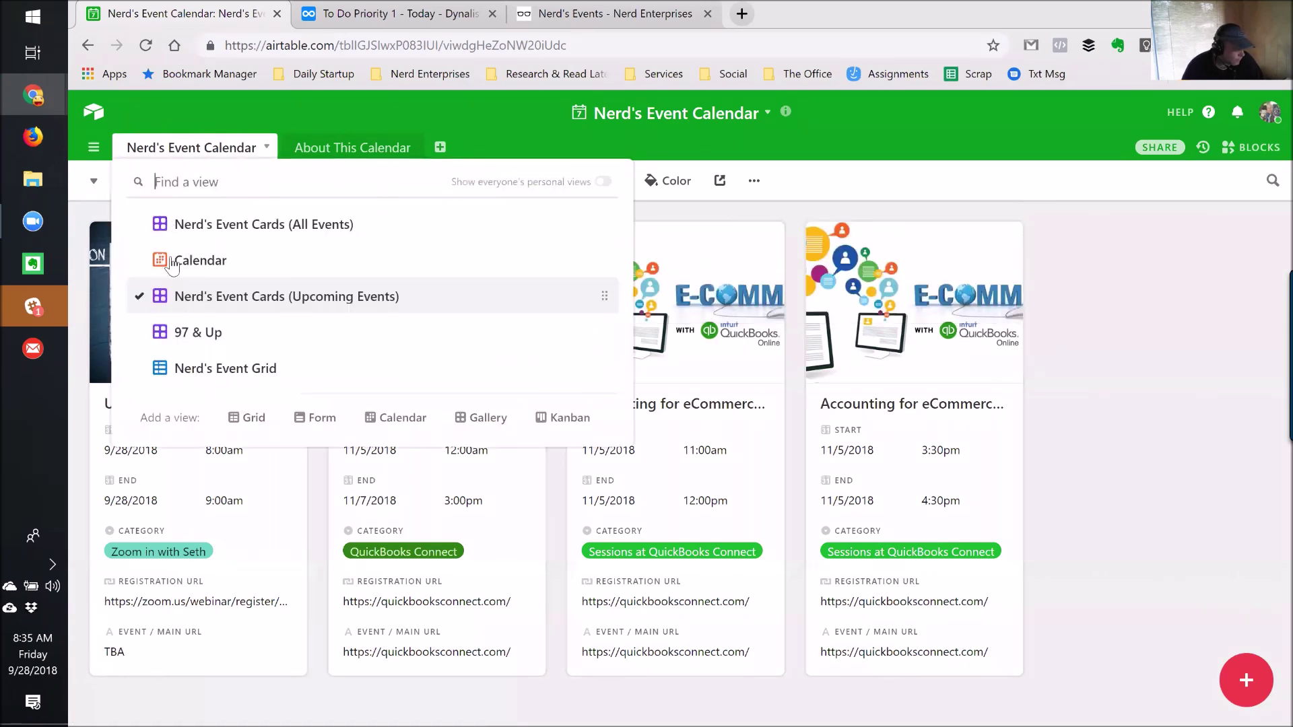
pyautogui.click(183, 329)
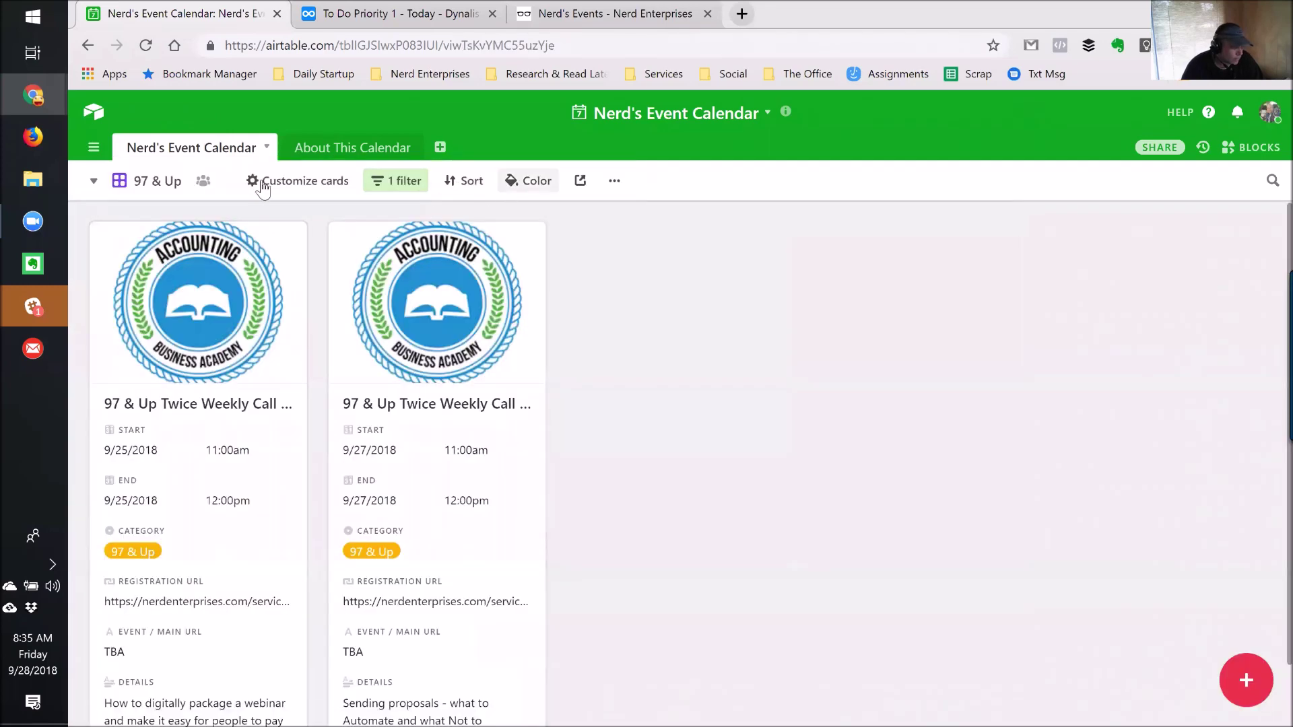
pyautogui.click(402, 191)
pyautogui.click(419, 264)
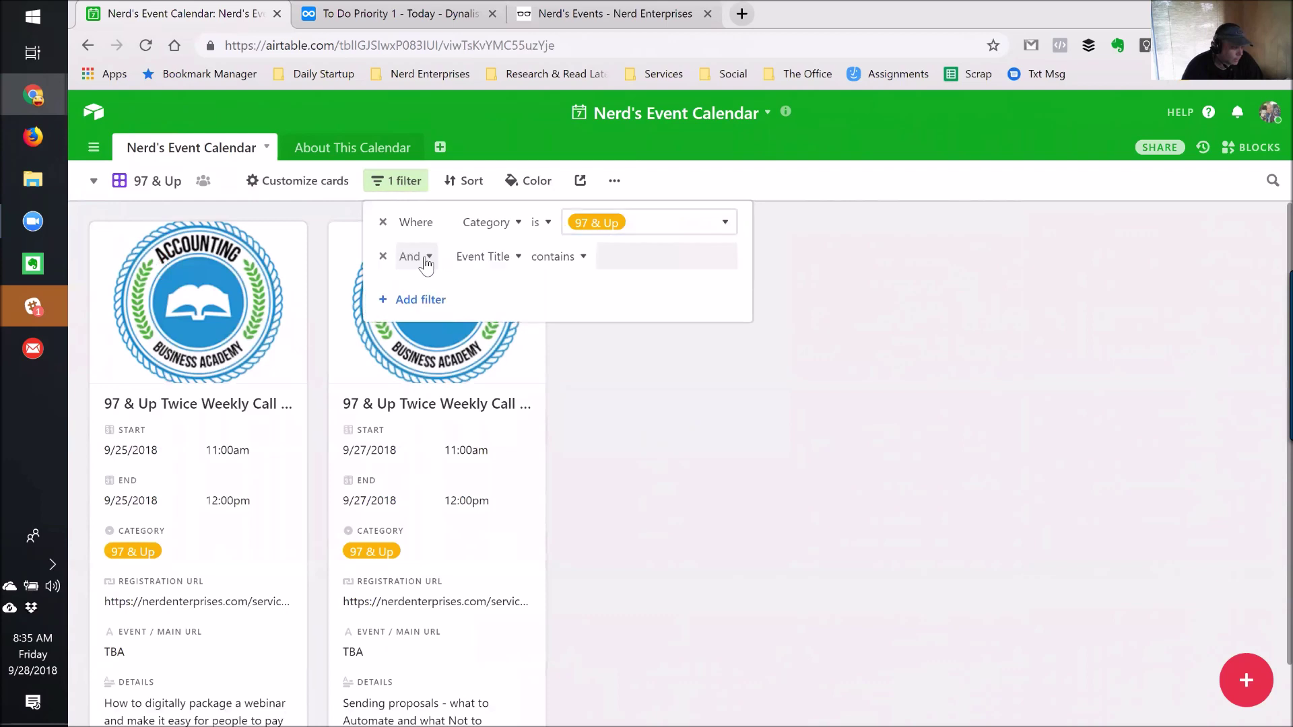
pyautogui.click(412, 260)
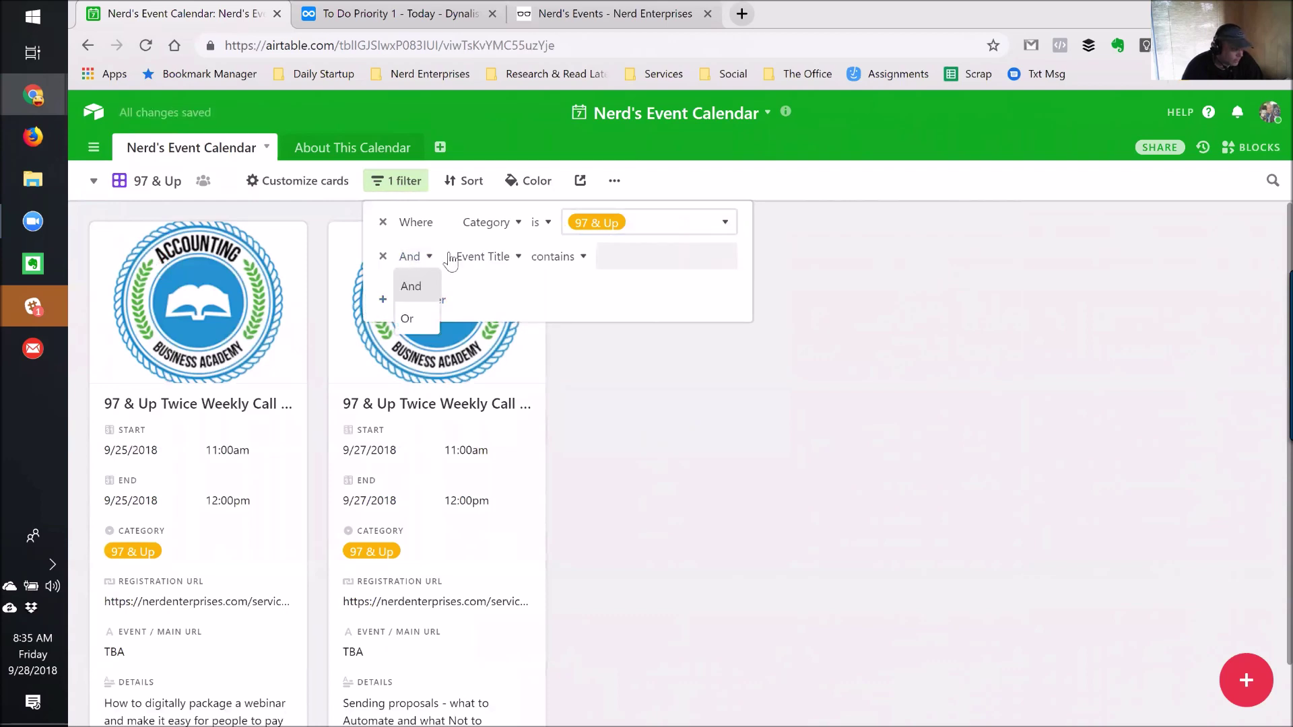
pyautogui.click(494, 263)
pyautogui.click(497, 269)
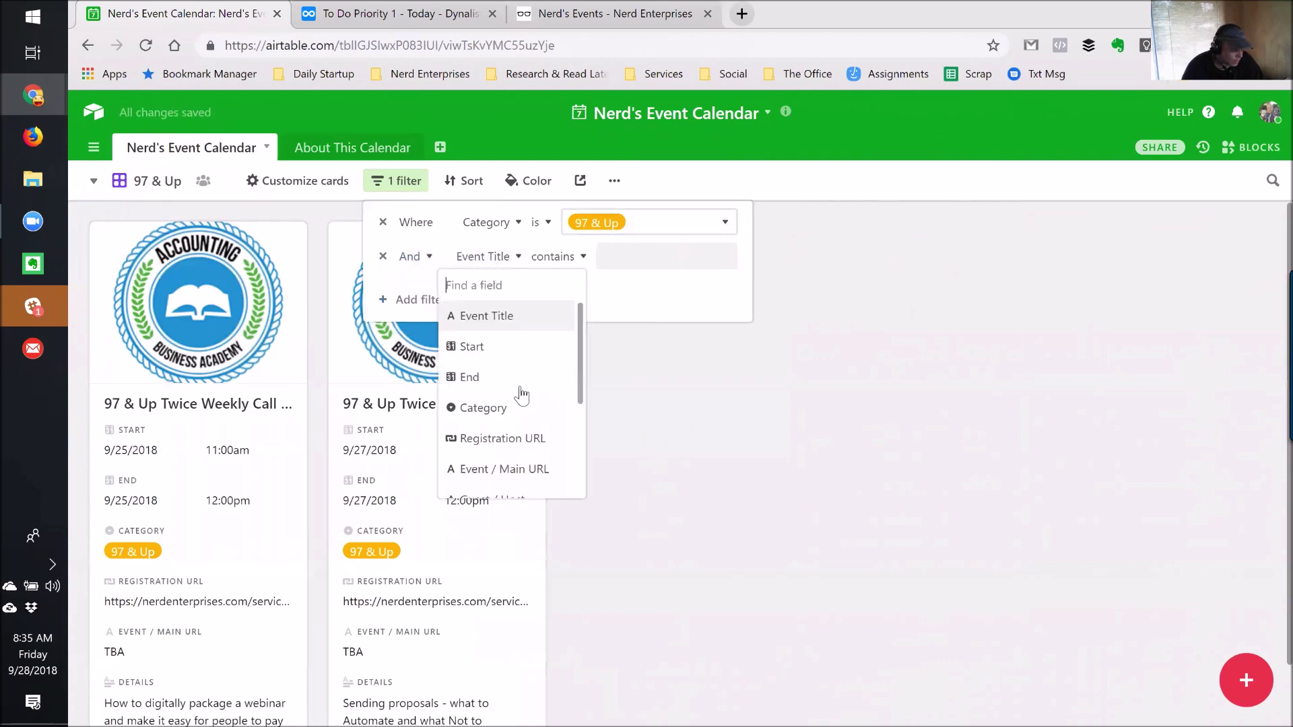
pyautogui.scroll(-3, 520, 399)
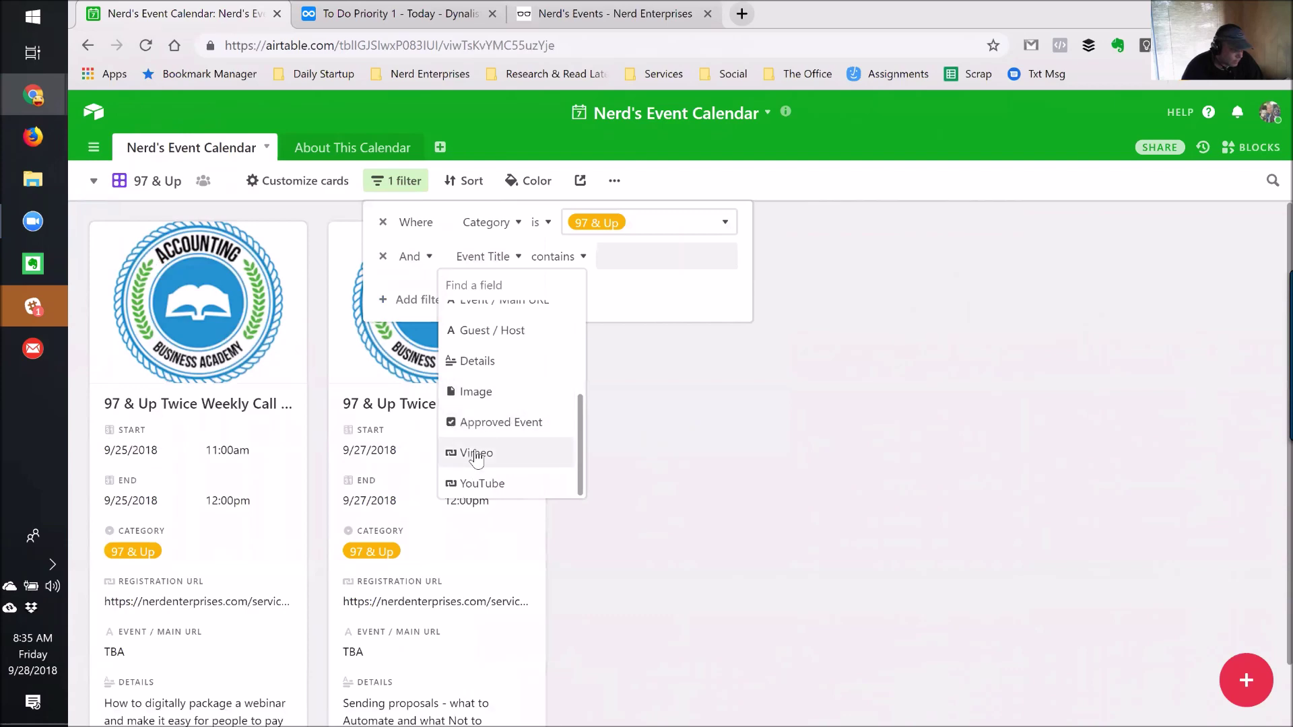
pyautogui.click(517, 424)
pyautogui.click(567, 258)
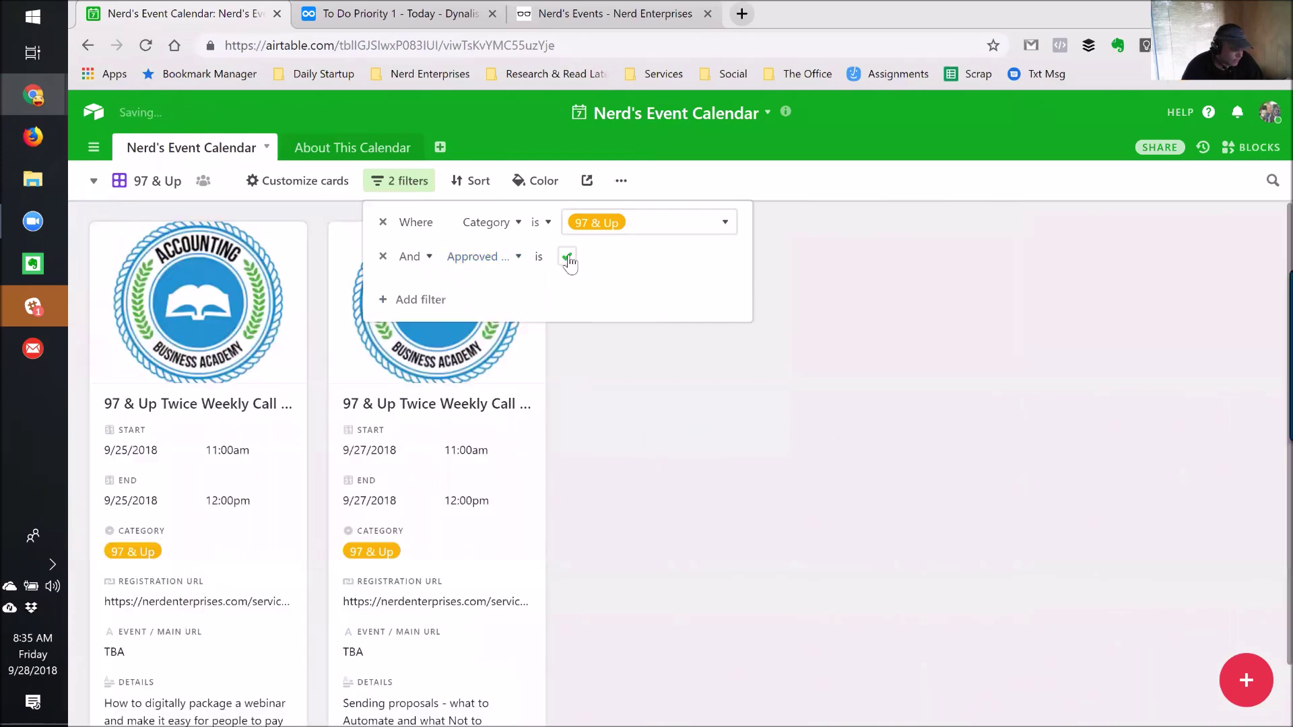
pyautogui.click(817, 261)
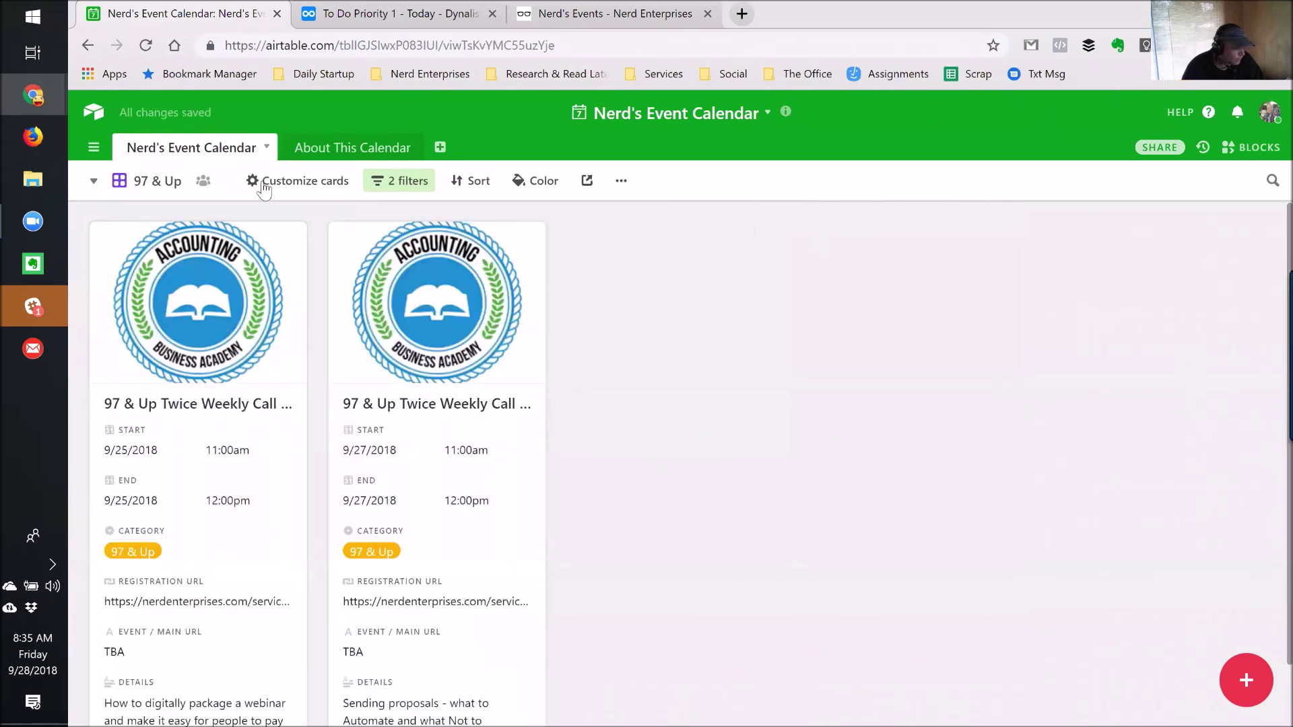
# Step: Return to the Nerd's Event Grid view and select the first record's event title
pyautogui.click(146, 189)
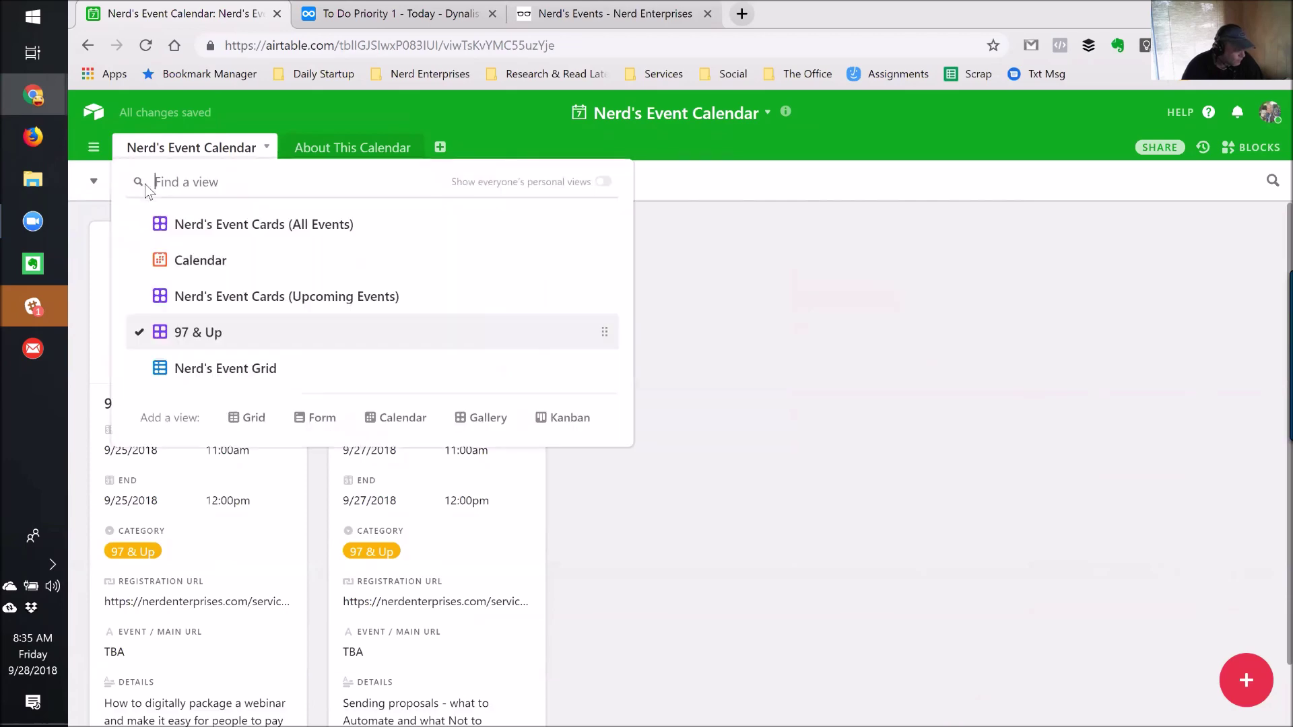
pyautogui.click(214, 373)
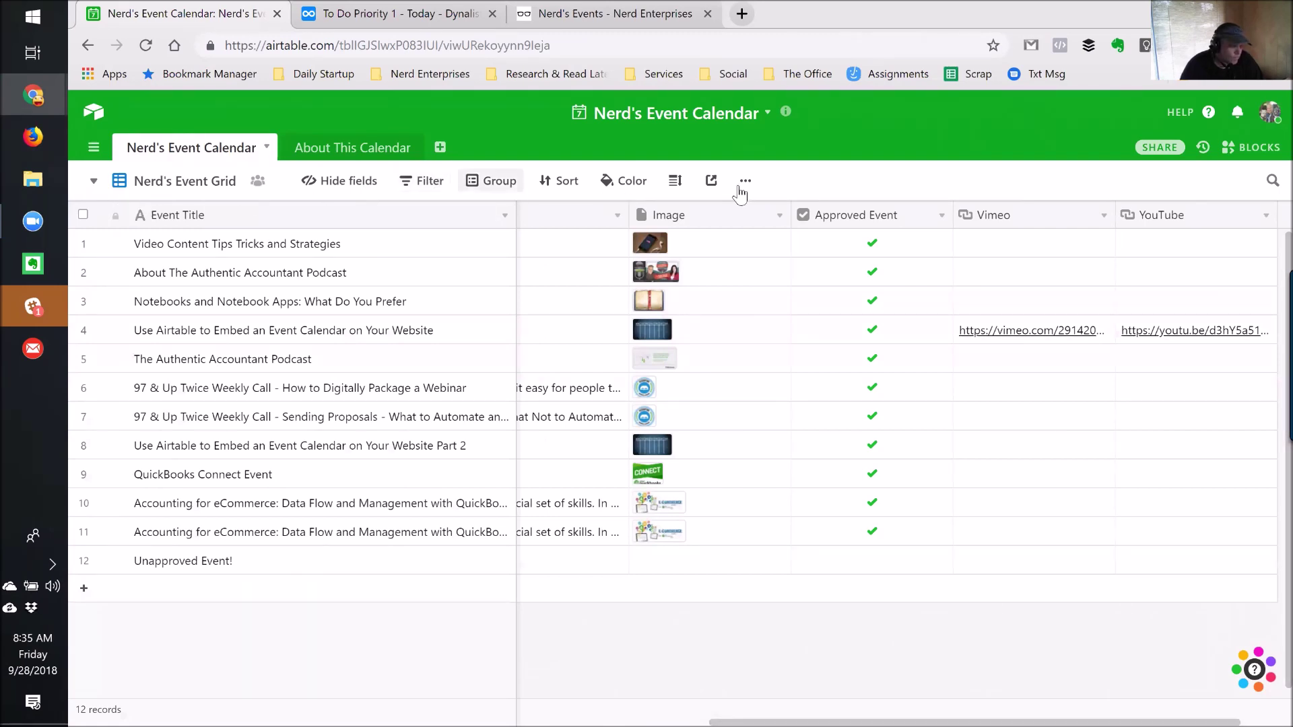
pyautogui.click(324, 248)
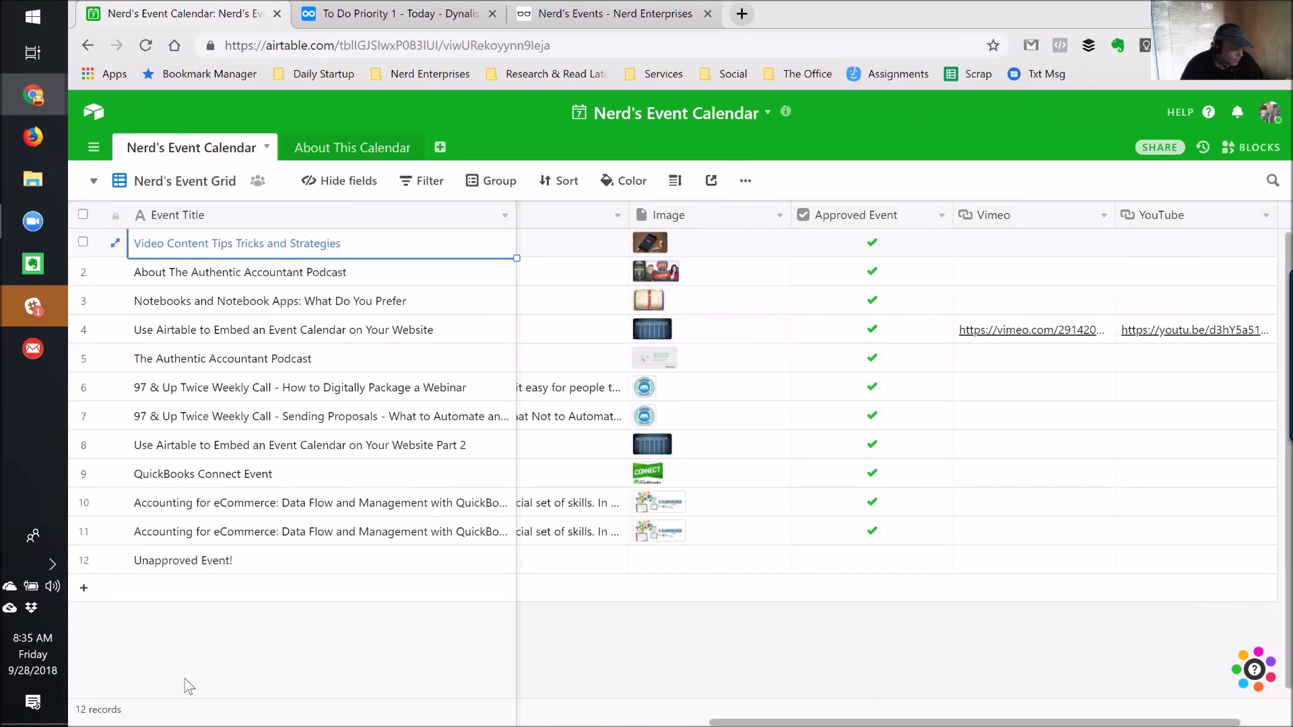
# Step: Select the Unapproved Event! record, and check the embedded all-events cards on the Nerd's Events web page for that event
pyautogui.scroll(-1, 243, 542)
pyautogui.click(195, 559)
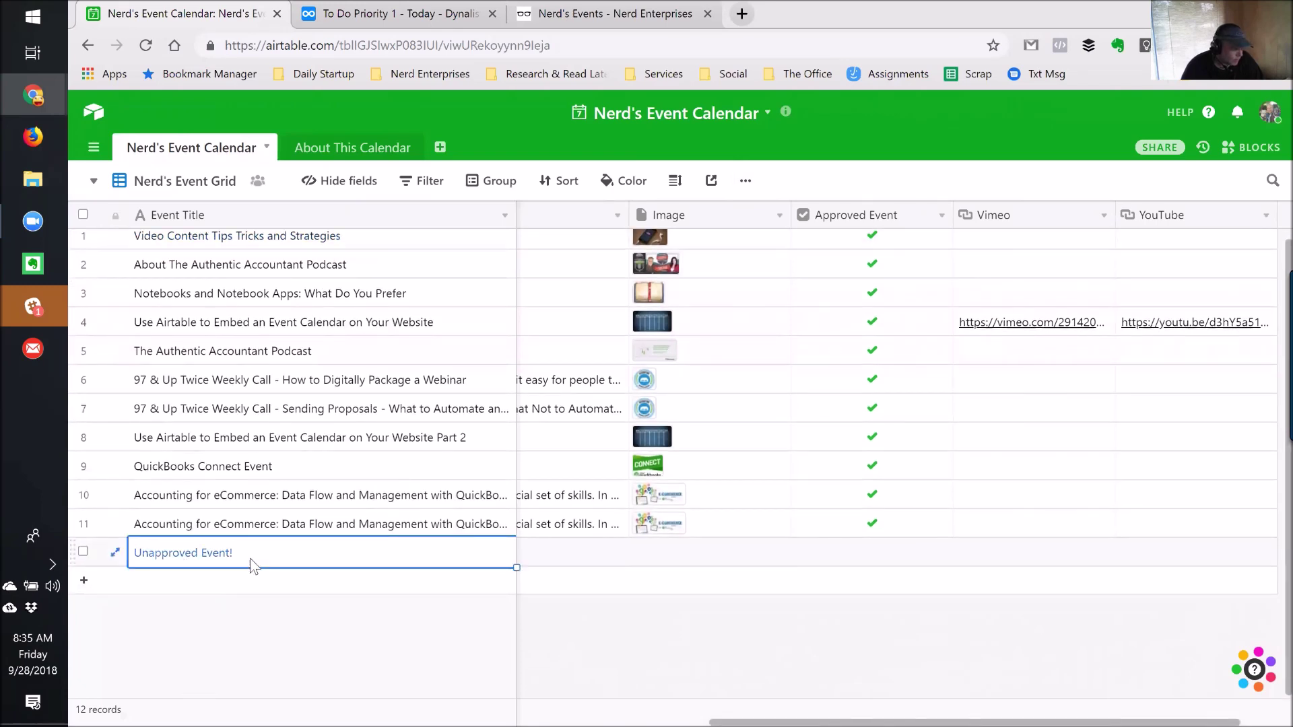
pyautogui.click(584, 14)
pyautogui.scroll(3, 584, 411)
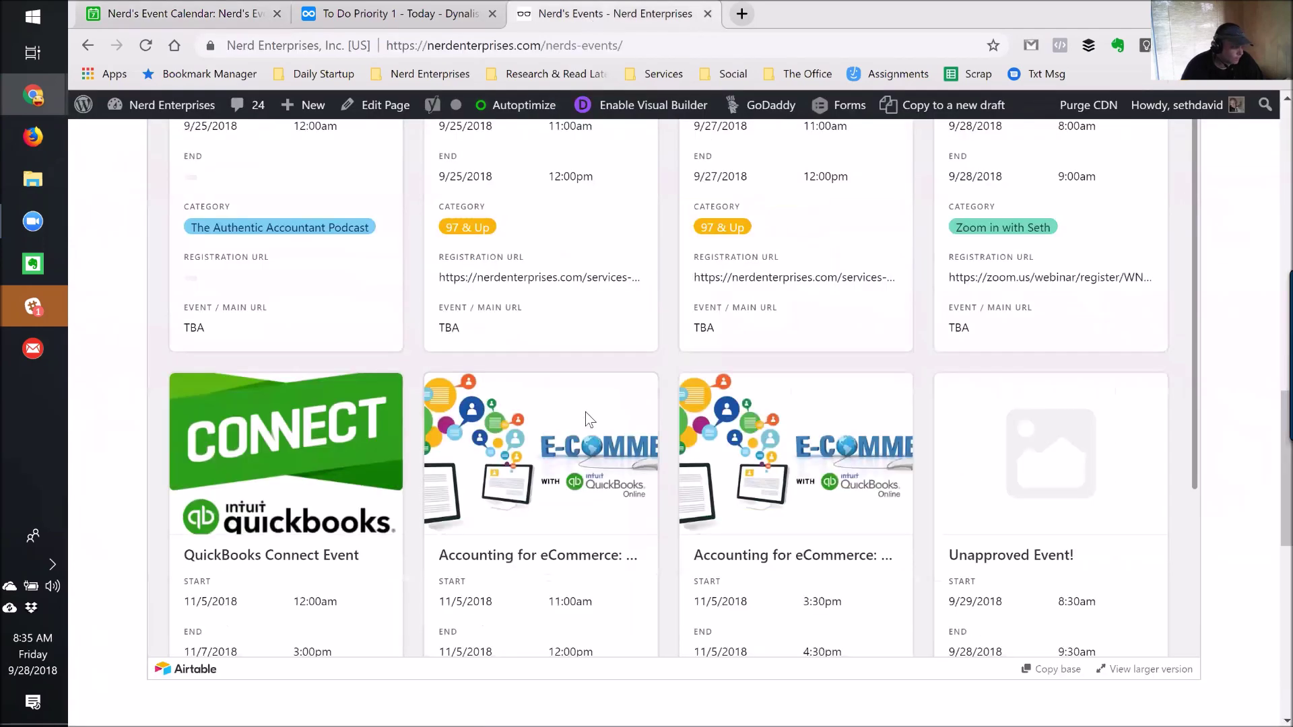
pyautogui.scroll(5, 1222, 253)
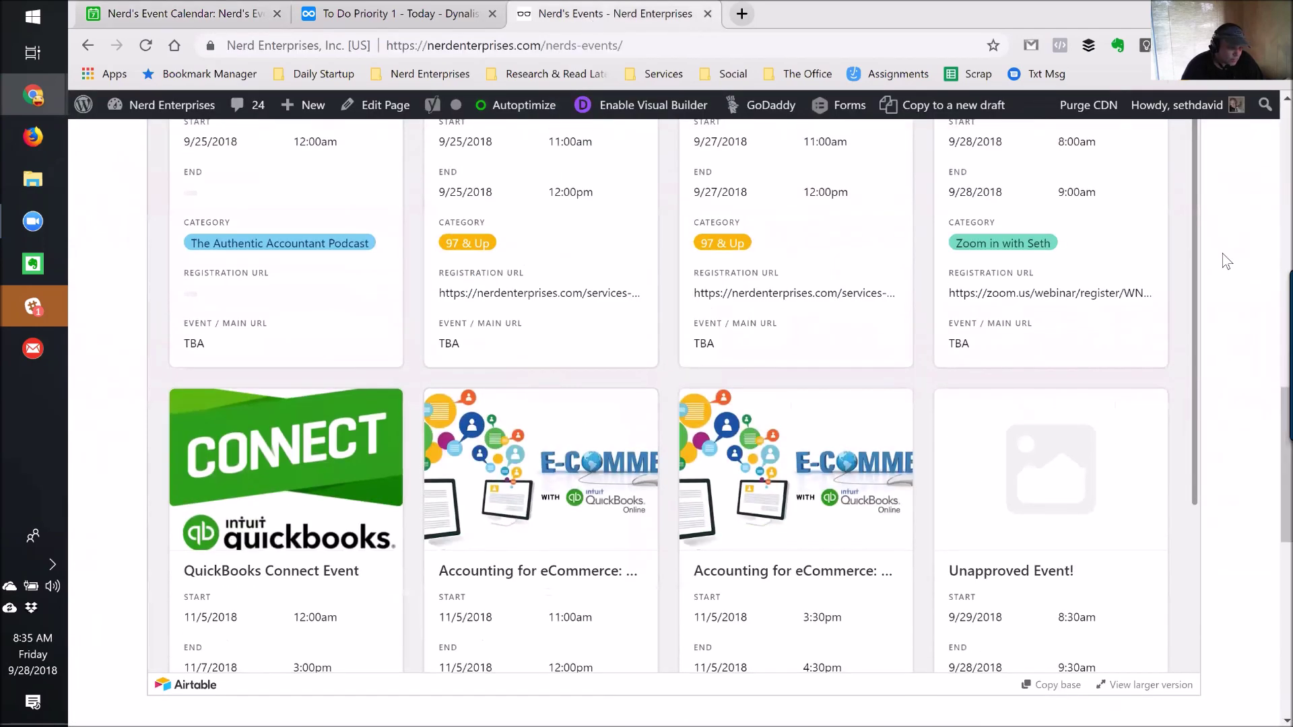
pyautogui.scroll(-4, 121, 291)
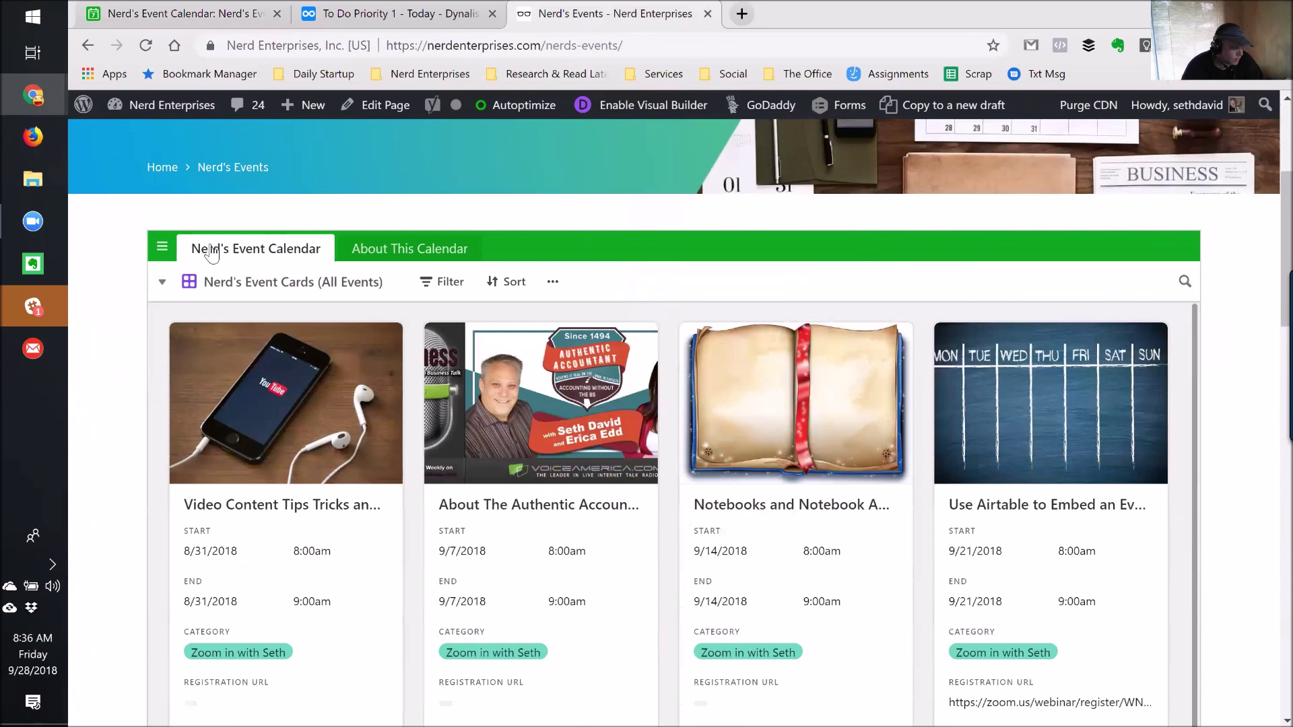
# Step: Refresh the embedded cards by switching to Nerd's Event Grid and back to Nerd's Event Cards (All Events)
pyautogui.click(239, 281)
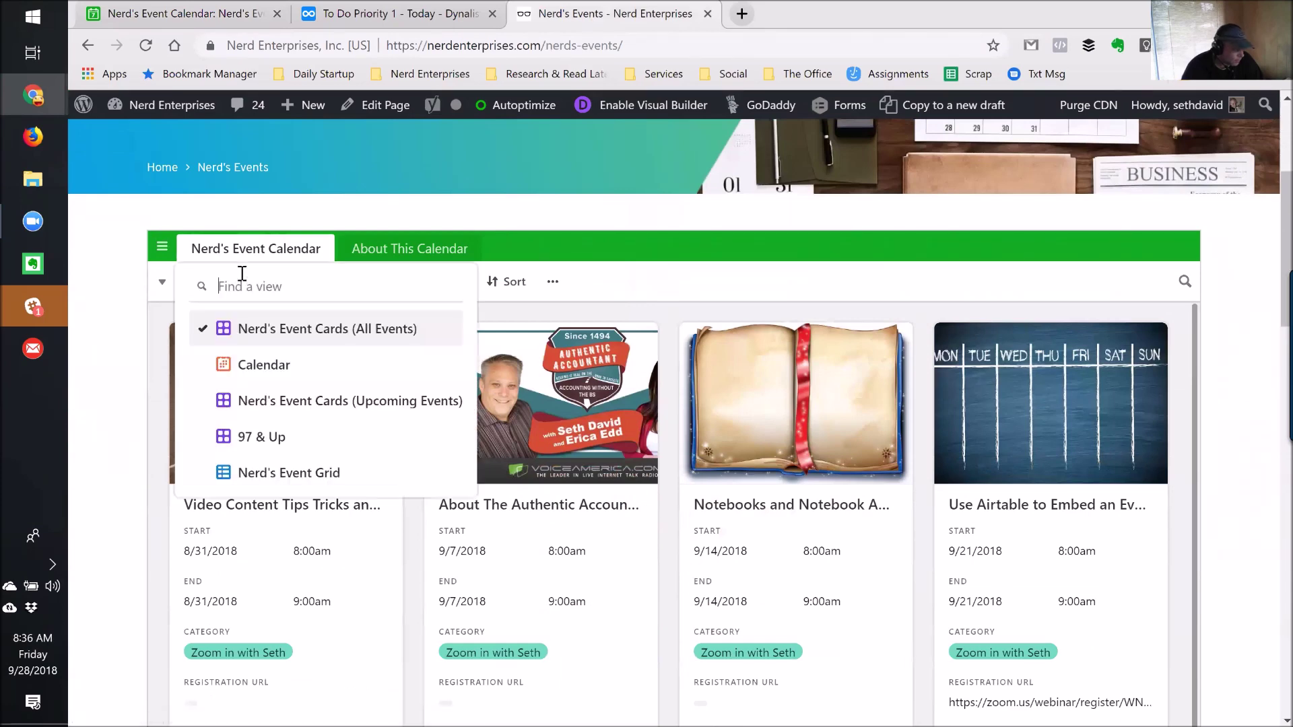
pyautogui.click(261, 467)
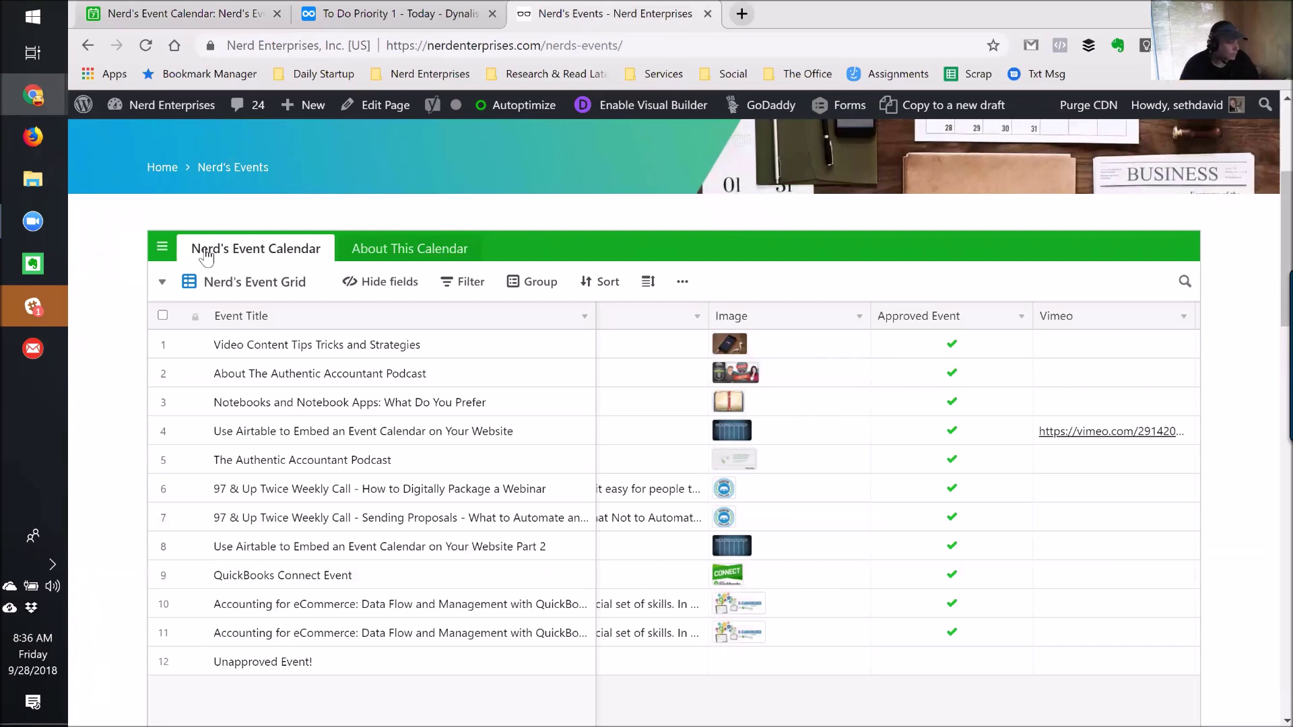
pyautogui.click(229, 295)
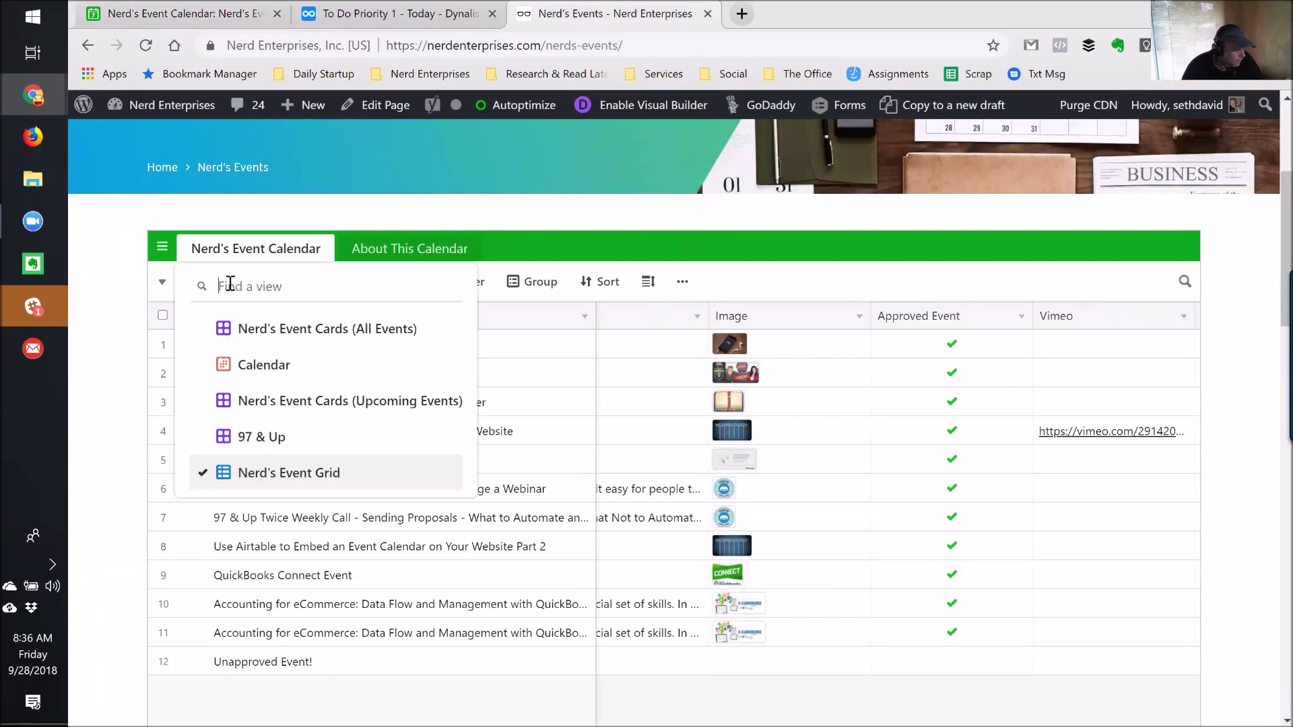
pyautogui.click(276, 336)
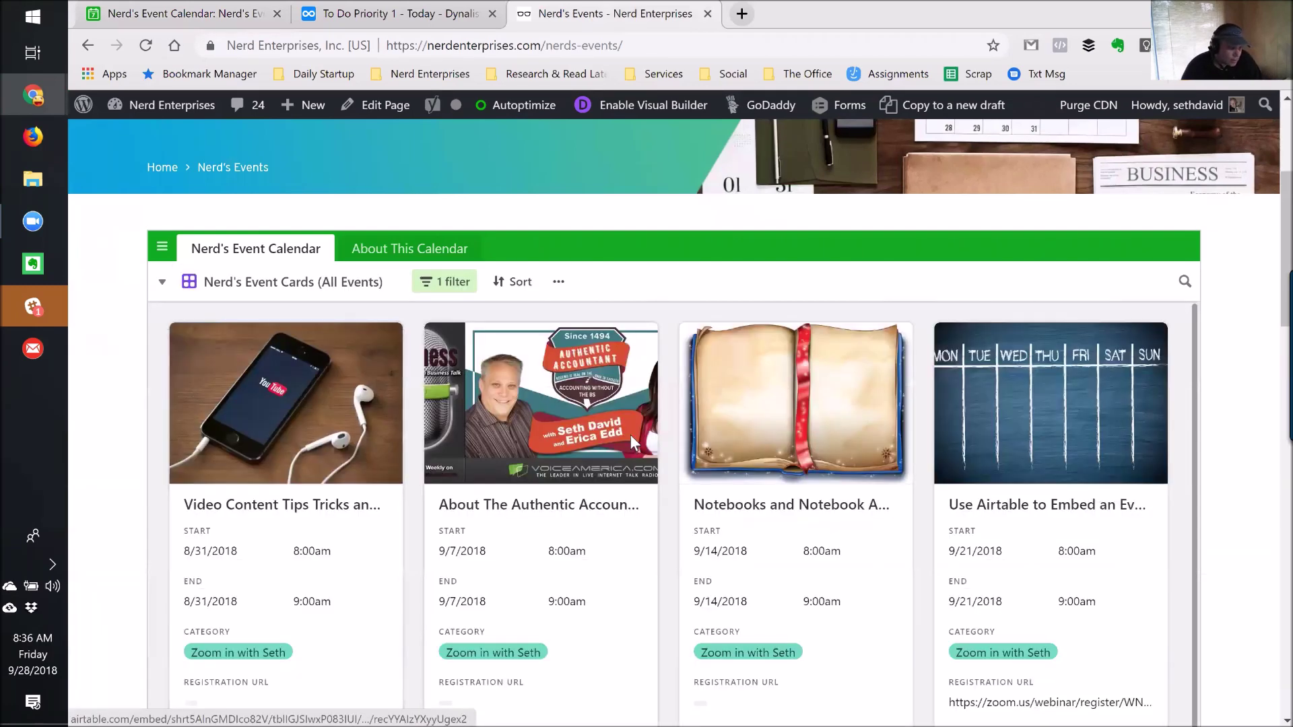
# Step: Look through all the cards of the embedded Nerd's Event Cards (All Events) view for the unapproved event
pyautogui.scroll(-1, 635, 443)
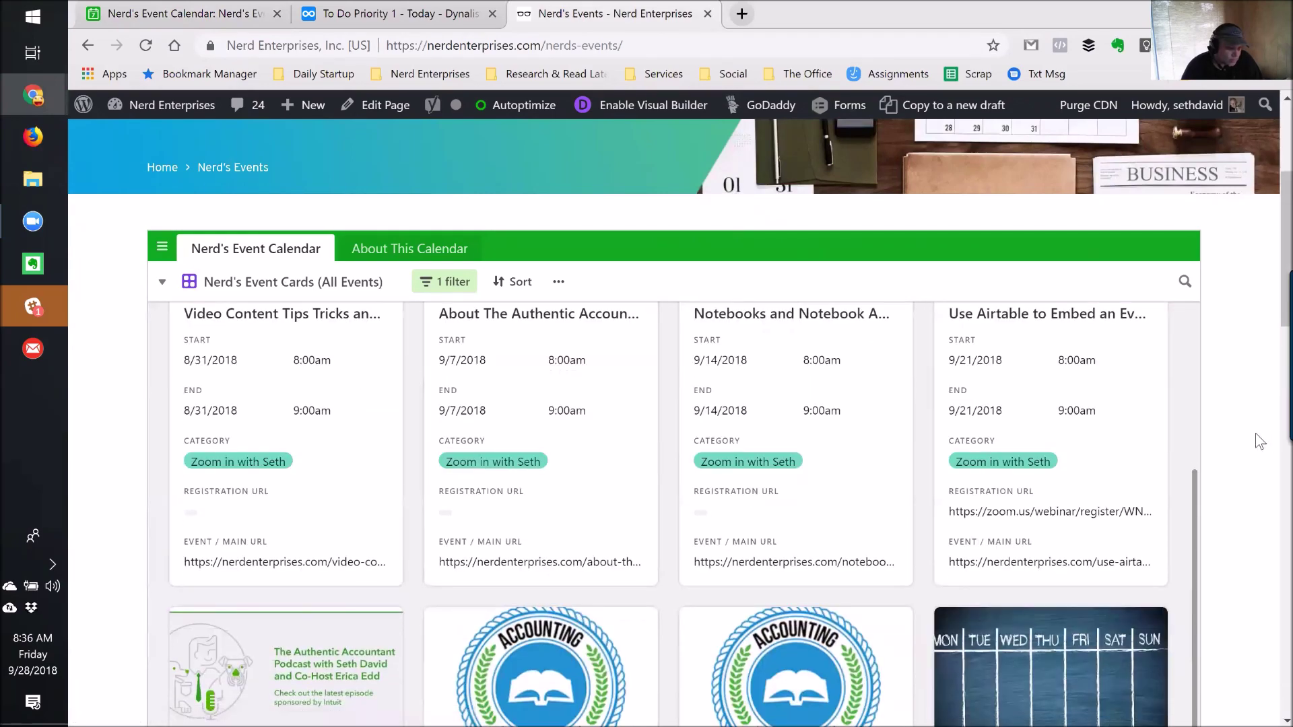
pyautogui.scroll(-7, 1255, 434)
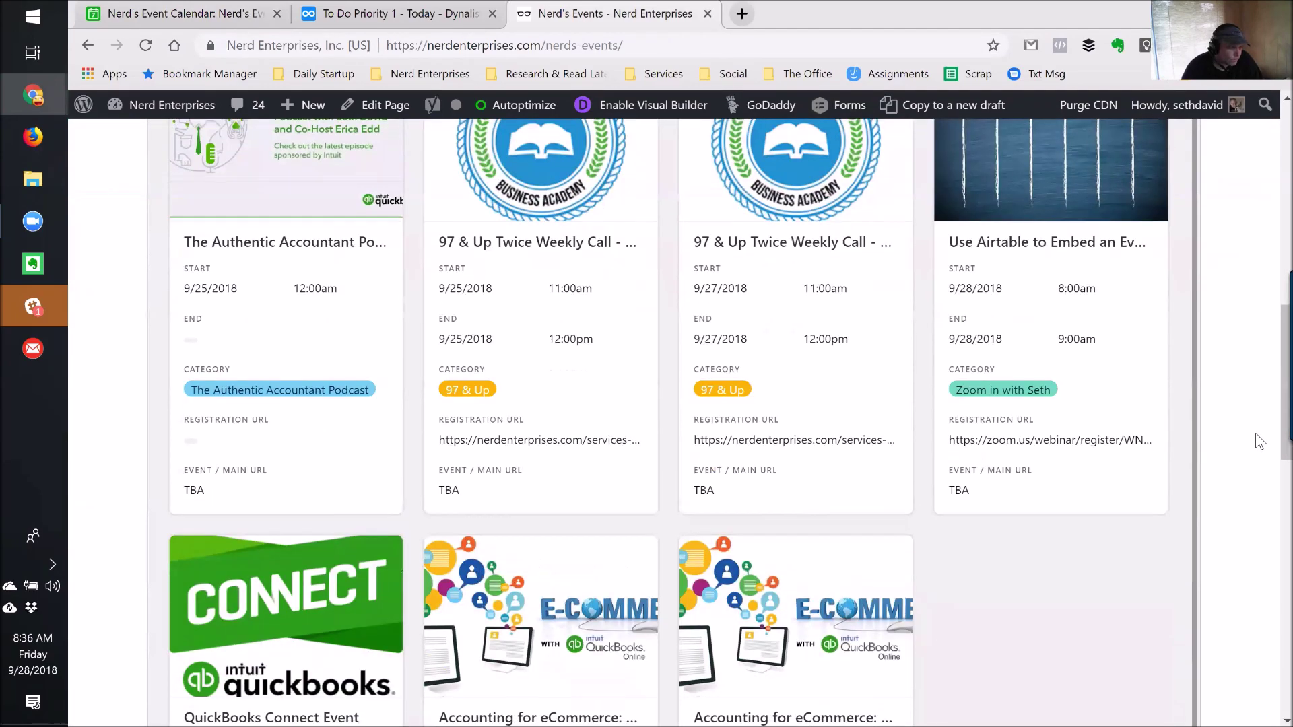
pyautogui.scroll(-3, 1255, 434)
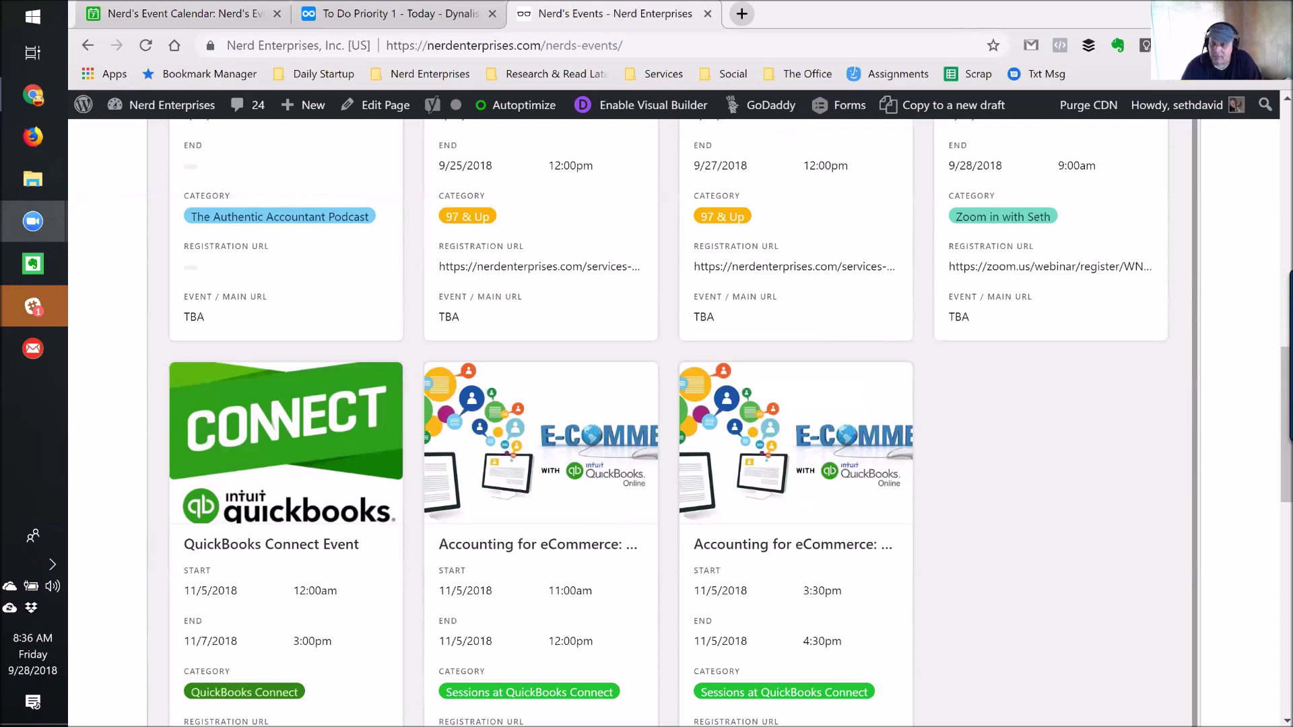
pyautogui.hotkey('alt', 'Tab')
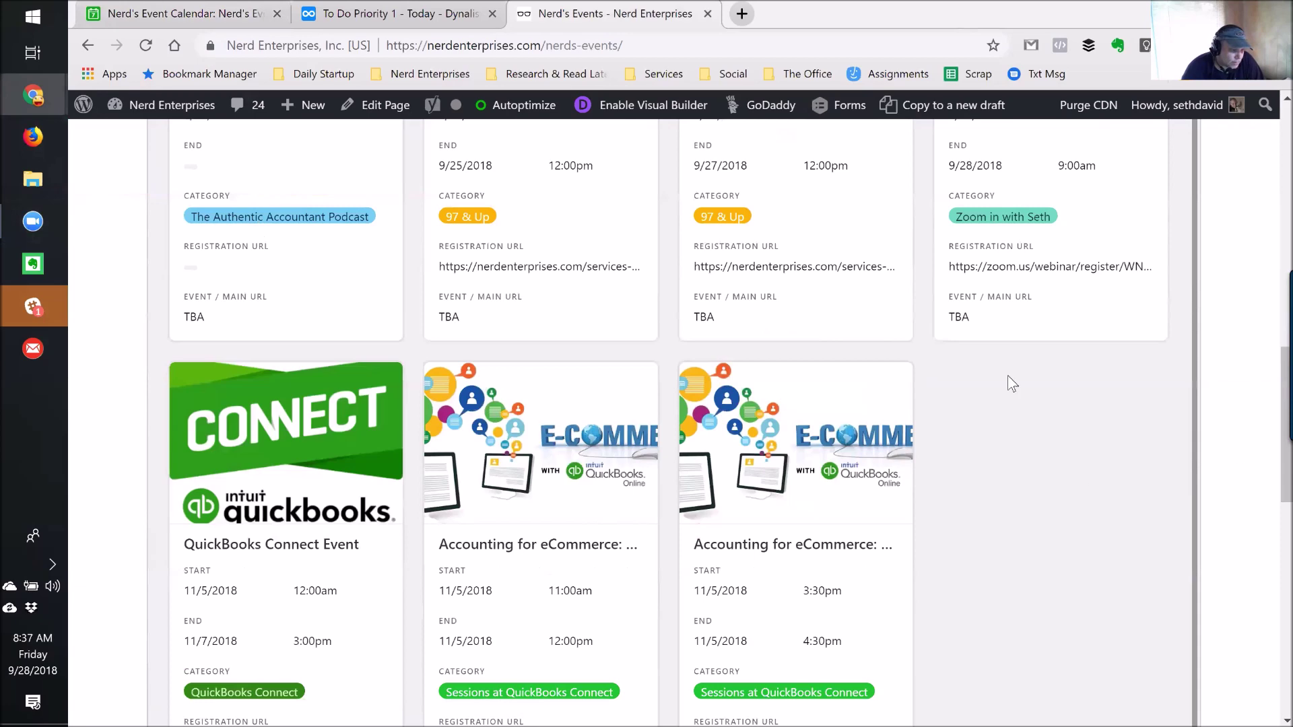
pyautogui.scroll(3, 1004, 374)
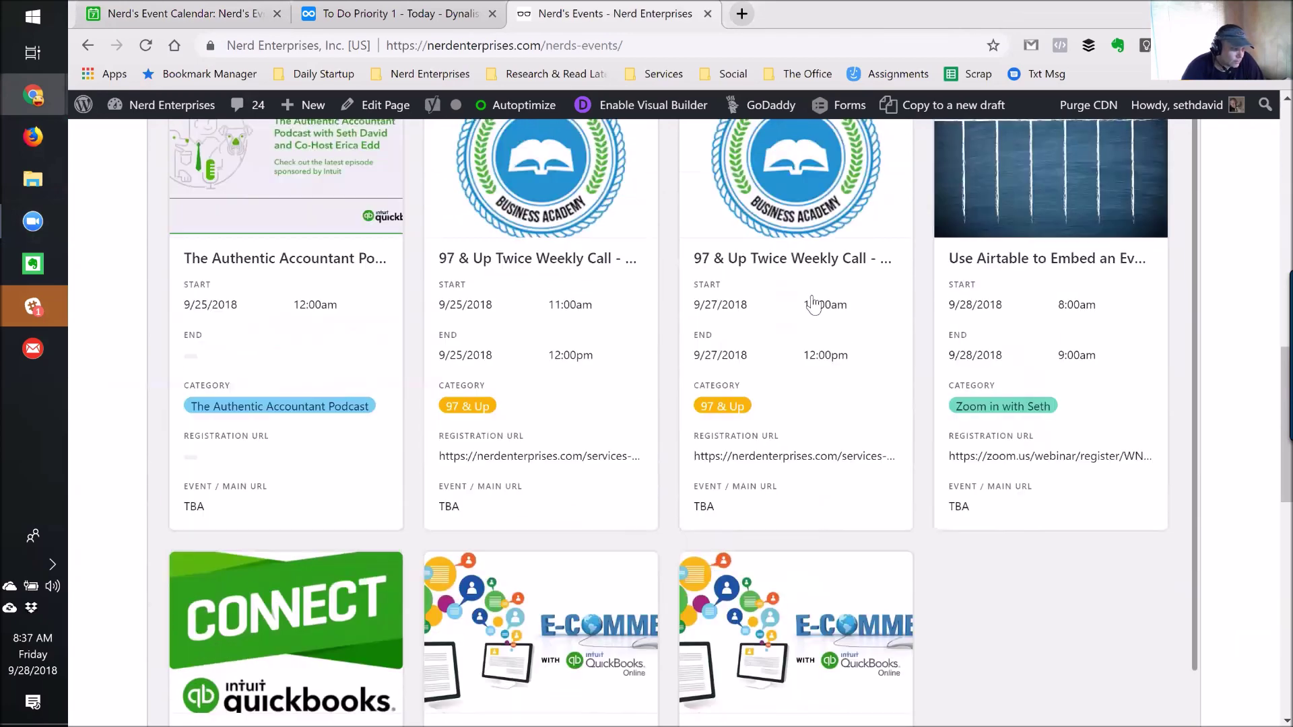
pyautogui.scroll(5, 976, 236)
pyautogui.scroll(5, 1234, 178)
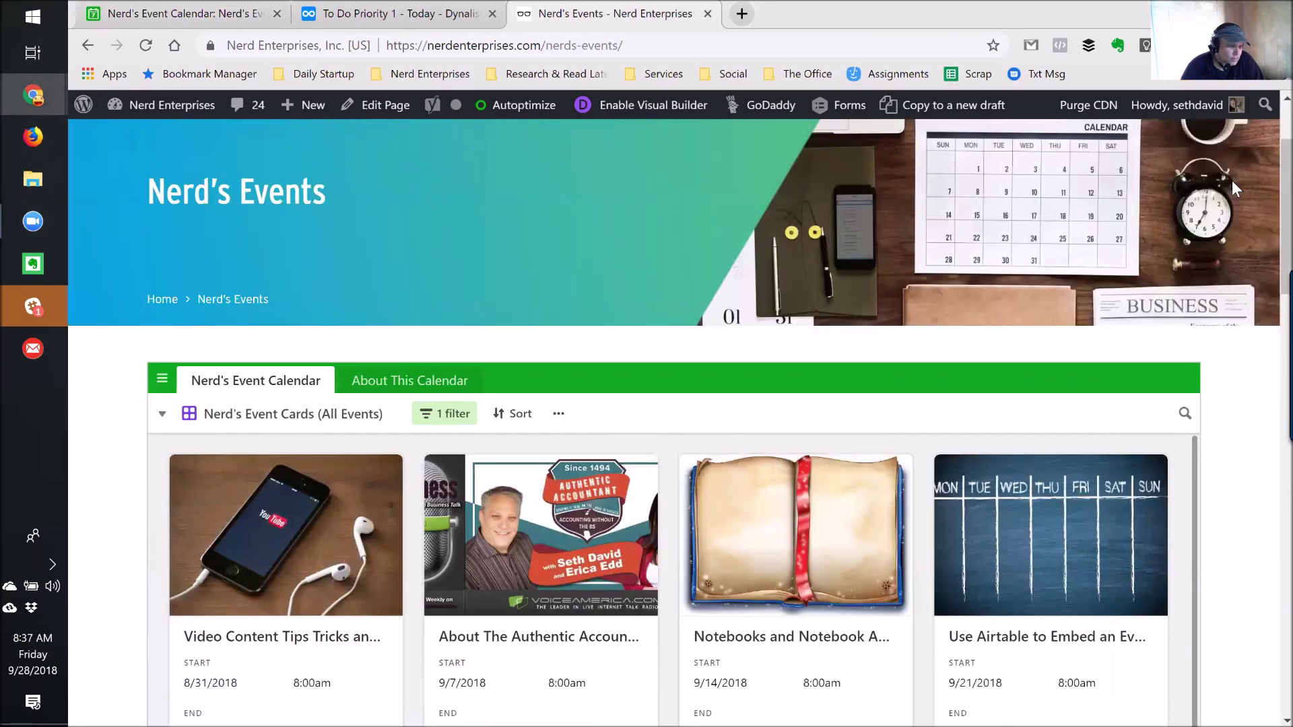
pyautogui.scroll(2, 1231, 180)
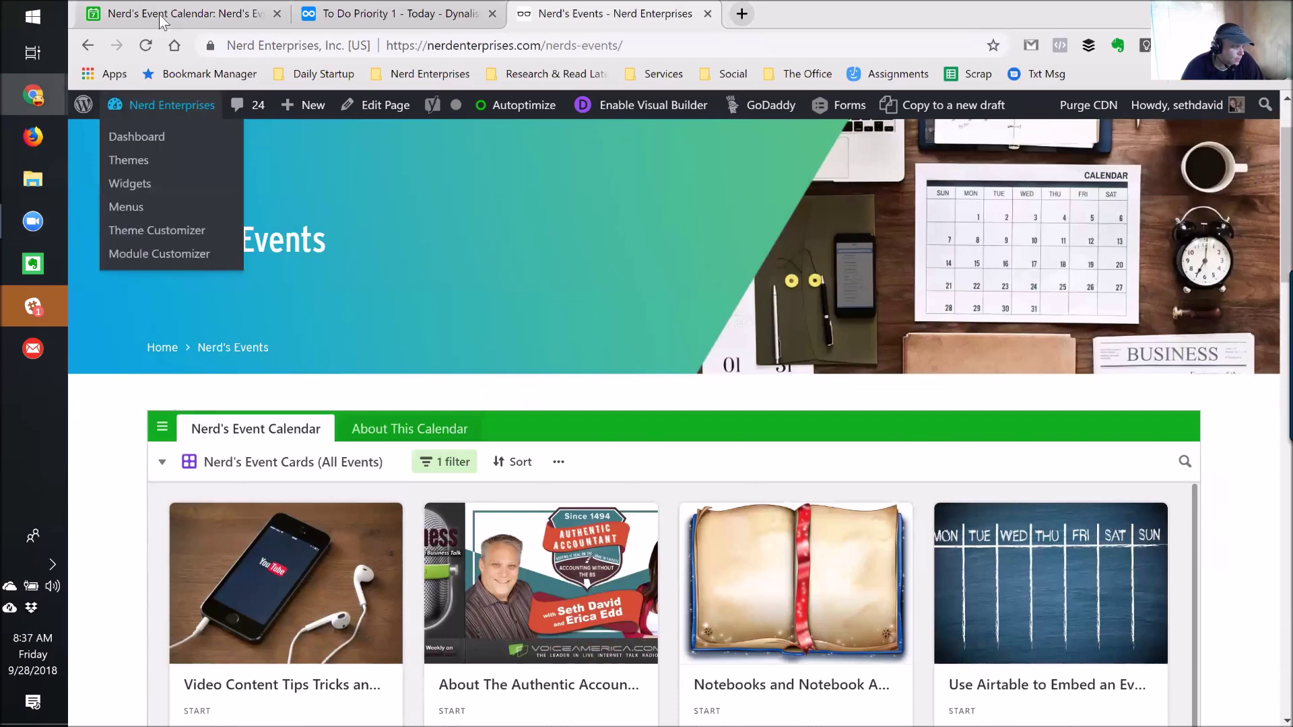
# Step: Return to the Airtable base and delete the Unapproved Event! record from the Nerd's Event Grid
pyautogui.click(162, 18)
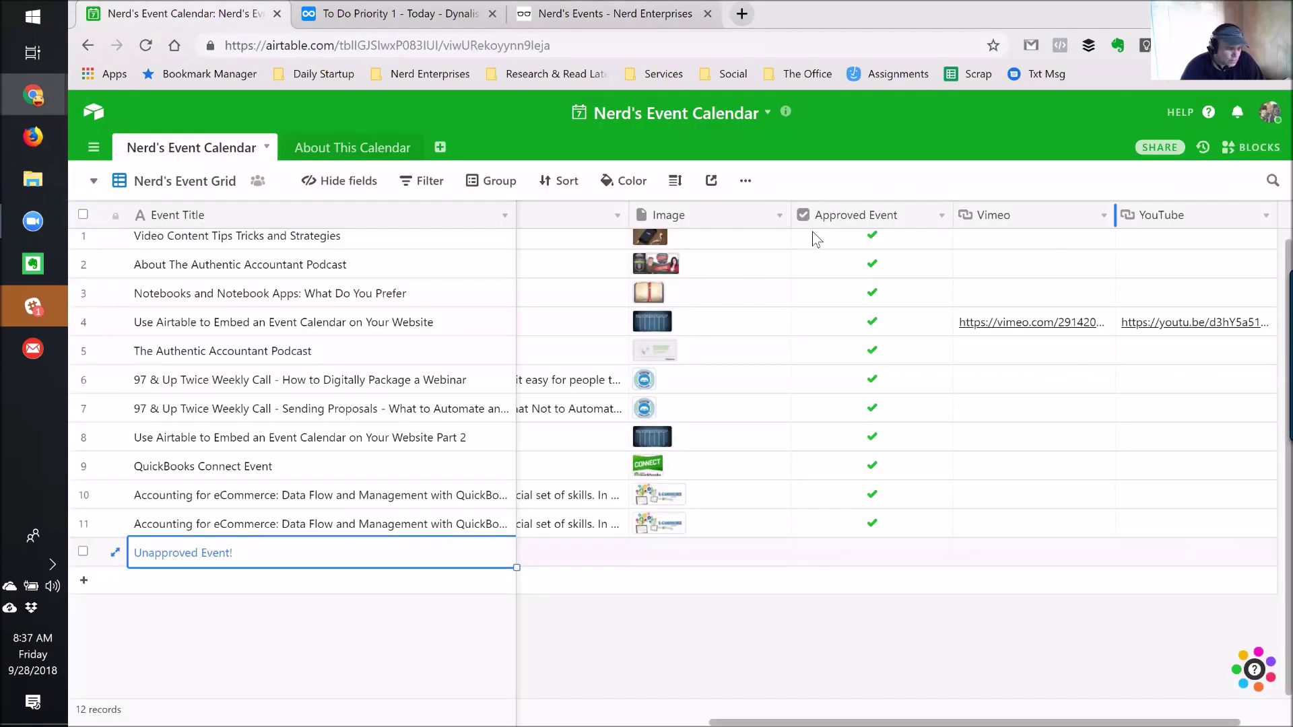
pyautogui.click(997, 244)
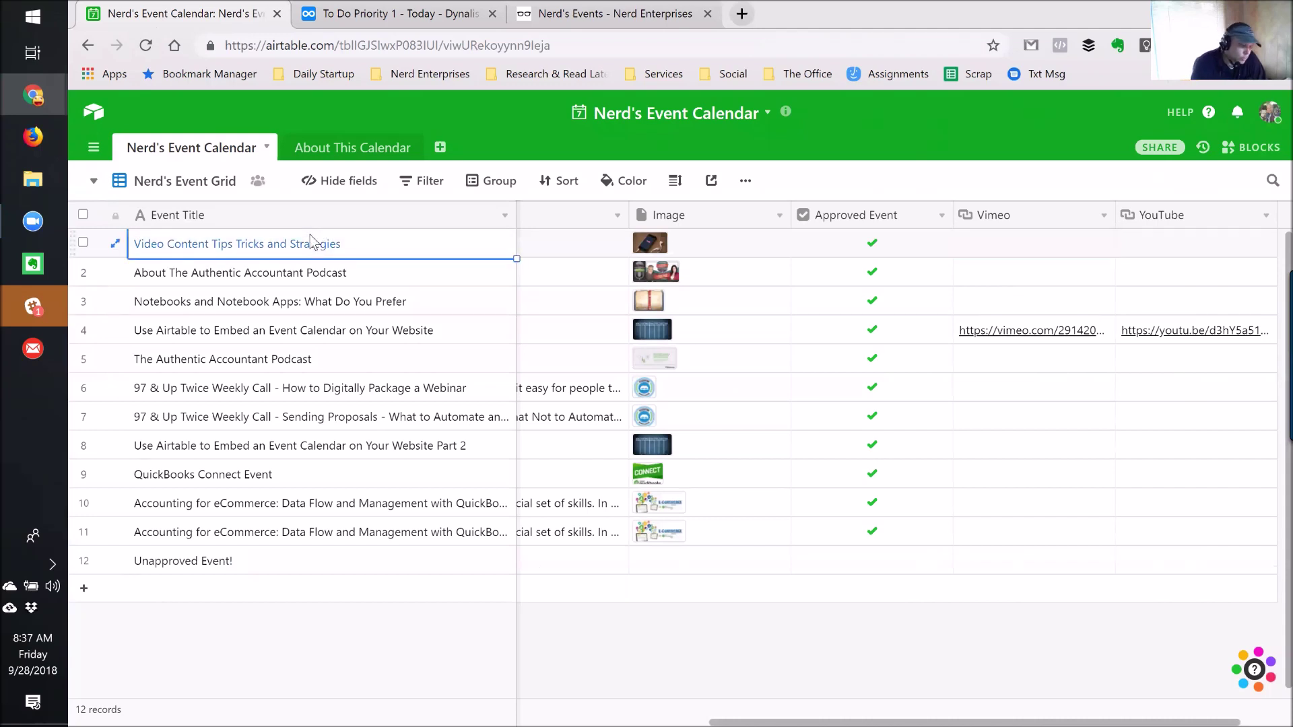
pyautogui.press('Right')
pyautogui.press('Right')
pyautogui.press('Right')
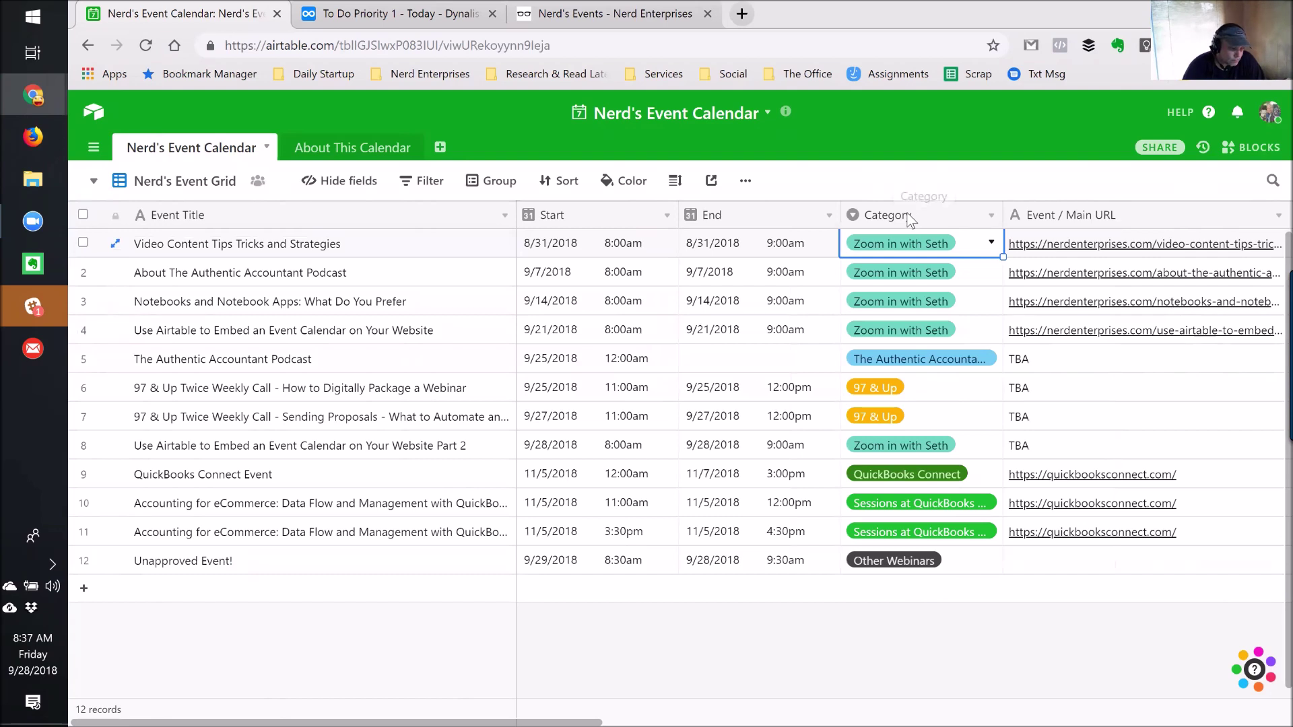
pyautogui.click(280, 565)
pyautogui.rightClick(283, 568)
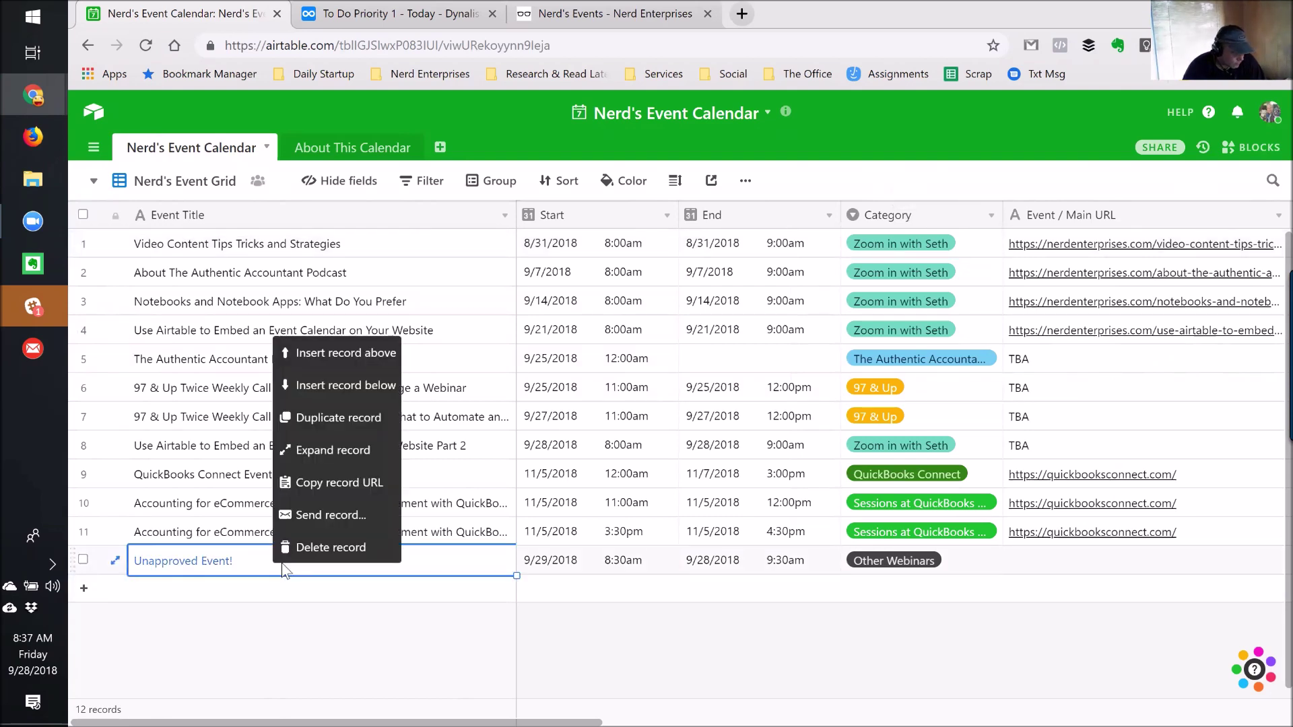
pyautogui.click(287, 546)
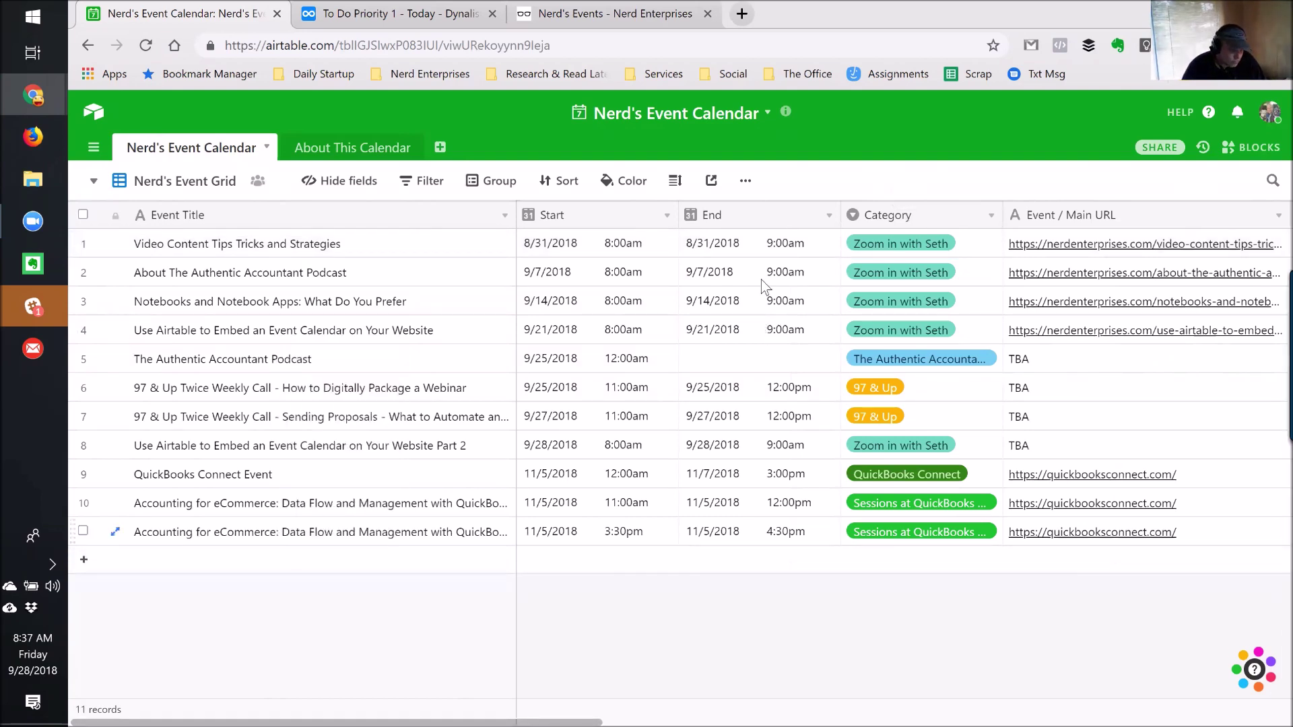
# Step: Review the Category field's single-select options and close its settings without saving
pyautogui.doubleClick(909, 217)
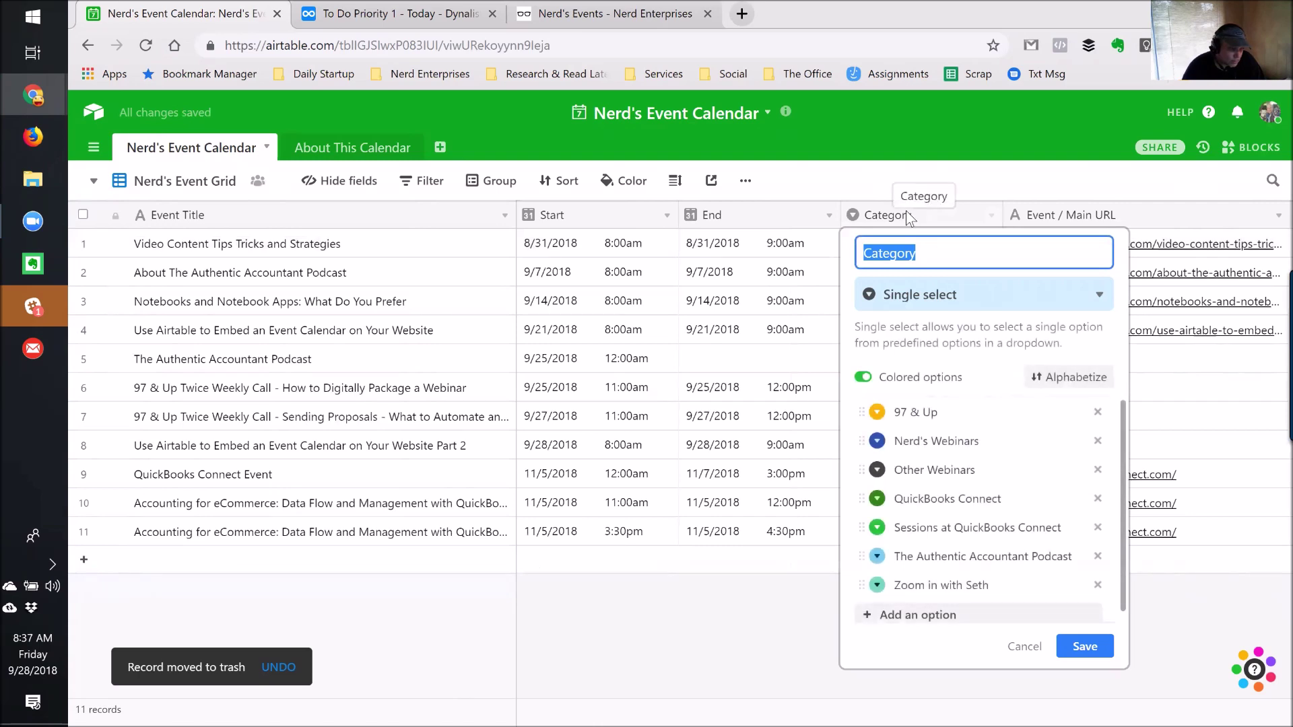
pyautogui.click(1024, 650)
pyautogui.click(1024, 646)
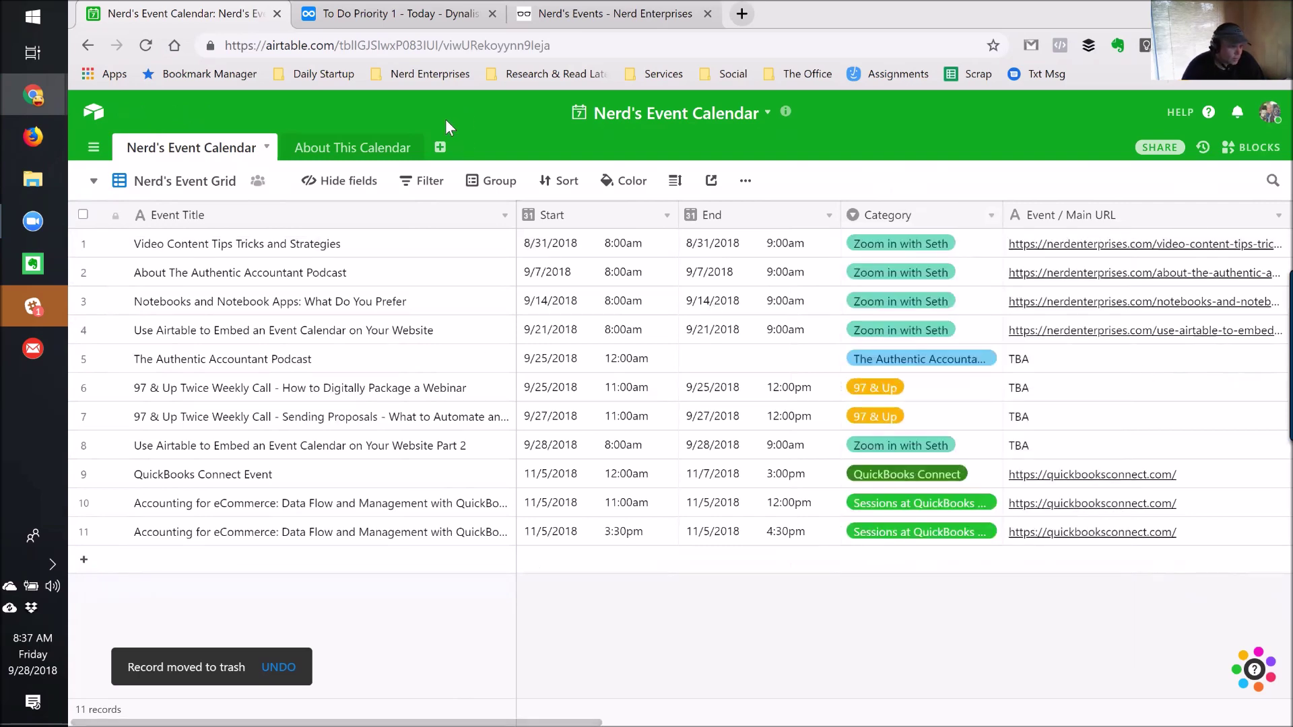
# Step: Show the list of views available in the embedded calendar on the Nerd's Events web page
pyautogui.click(543, 17)
pyautogui.scroll(-4, 687, 306)
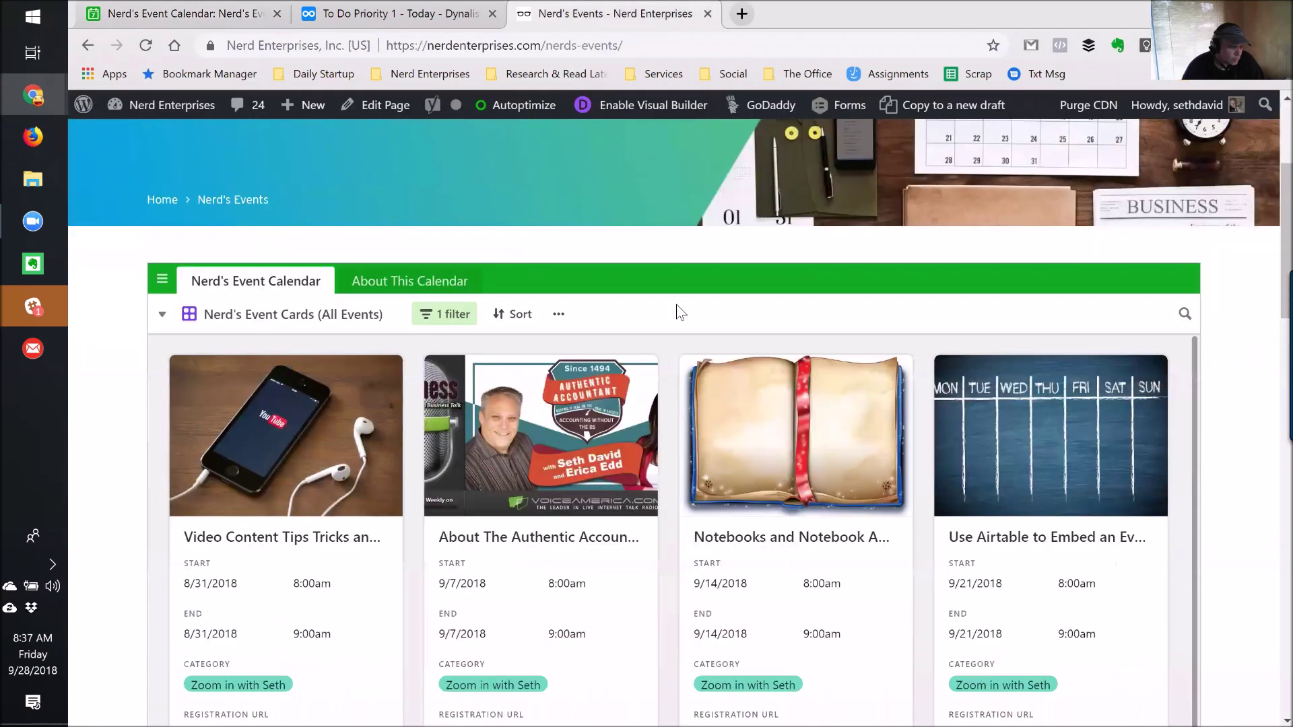
pyautogui.click(226, 194)
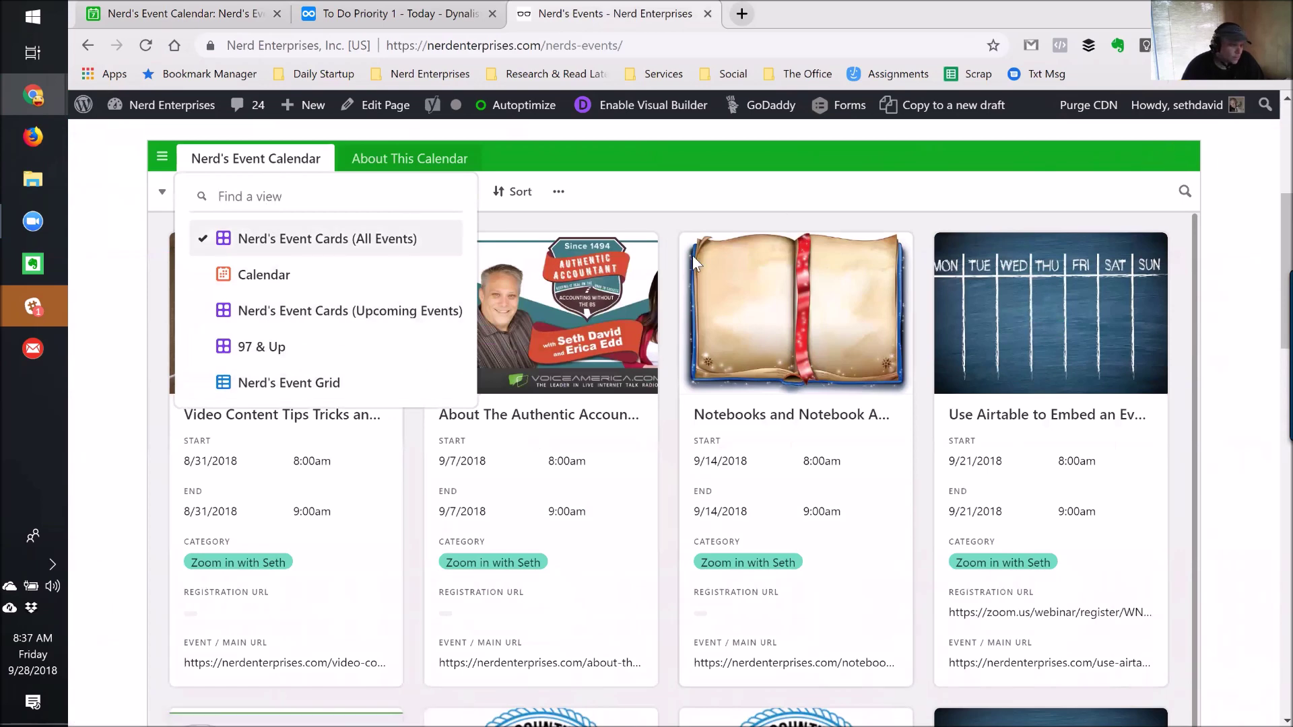
pyautogui.scroll(5, 693, 255)
pyautogui.click(156, 12)
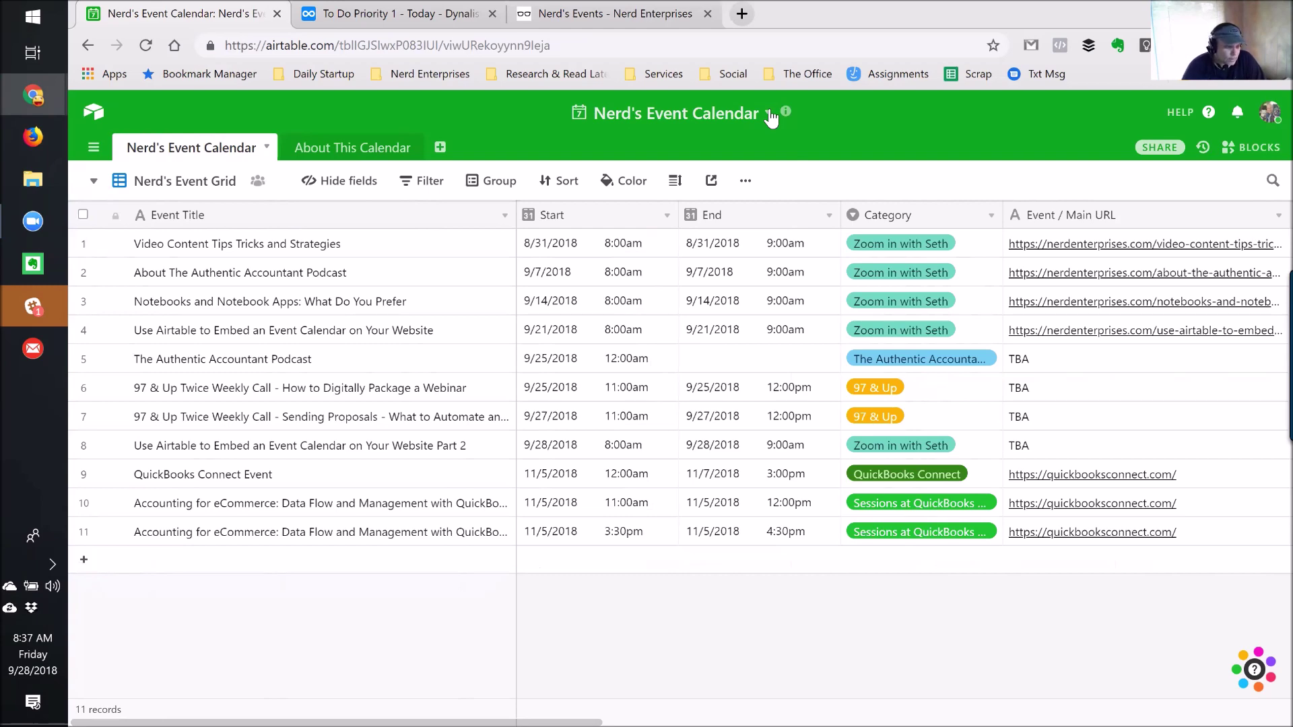
pyautogui.click(603, 13)
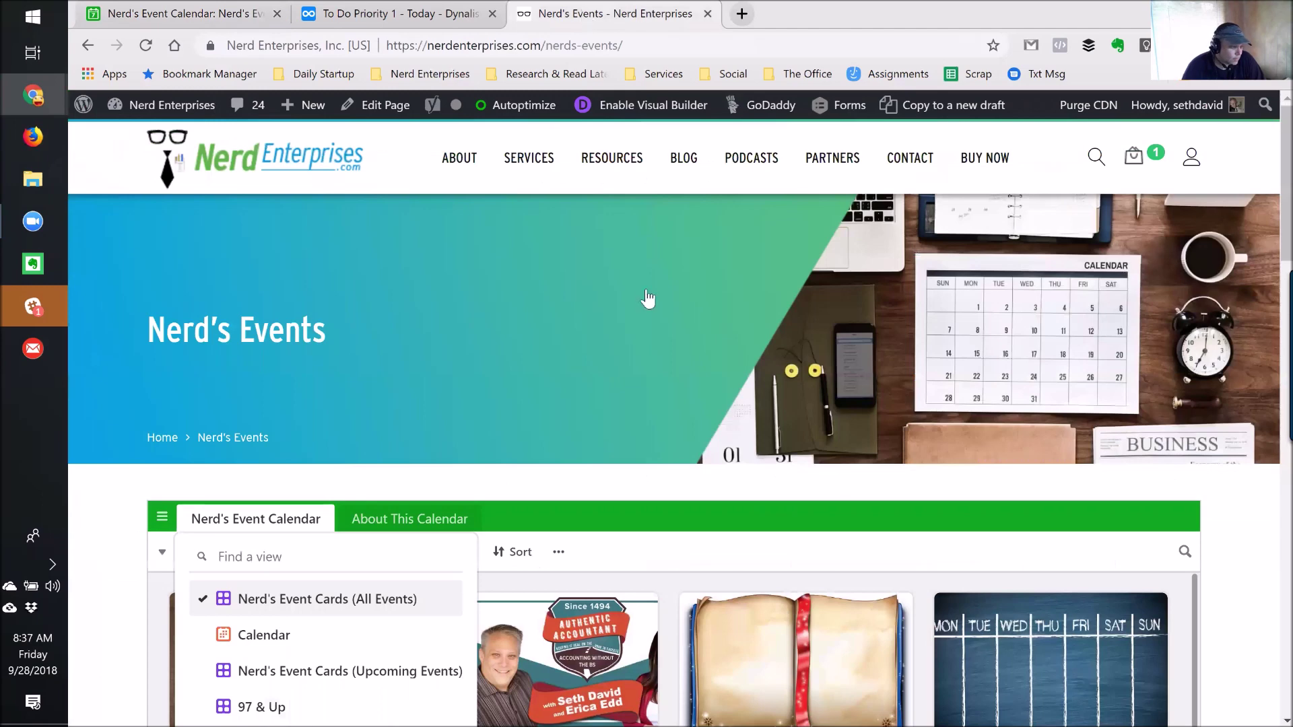
# Step: Inspect the filter condition of the embedded Nerd's Event Cards (All Events) view, and close it
pyautogui.scroll(-3, 644, 296)
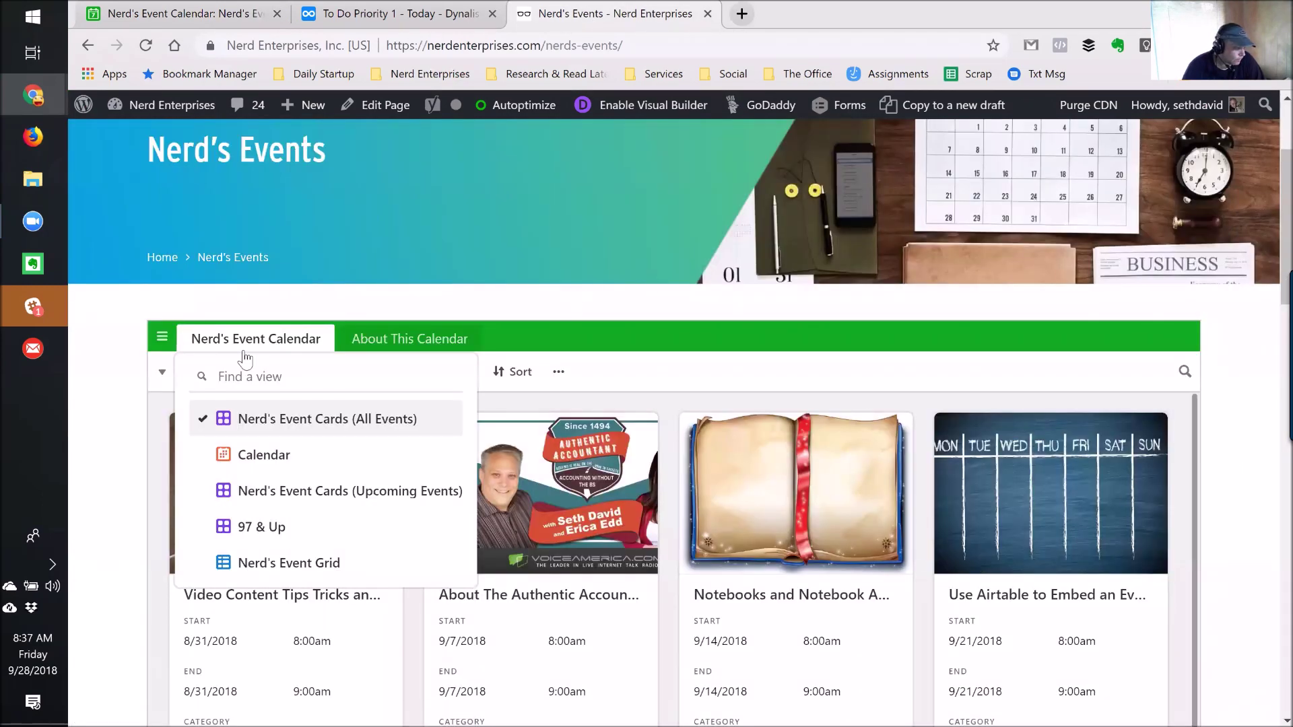
pyautogui.click(214, 343)
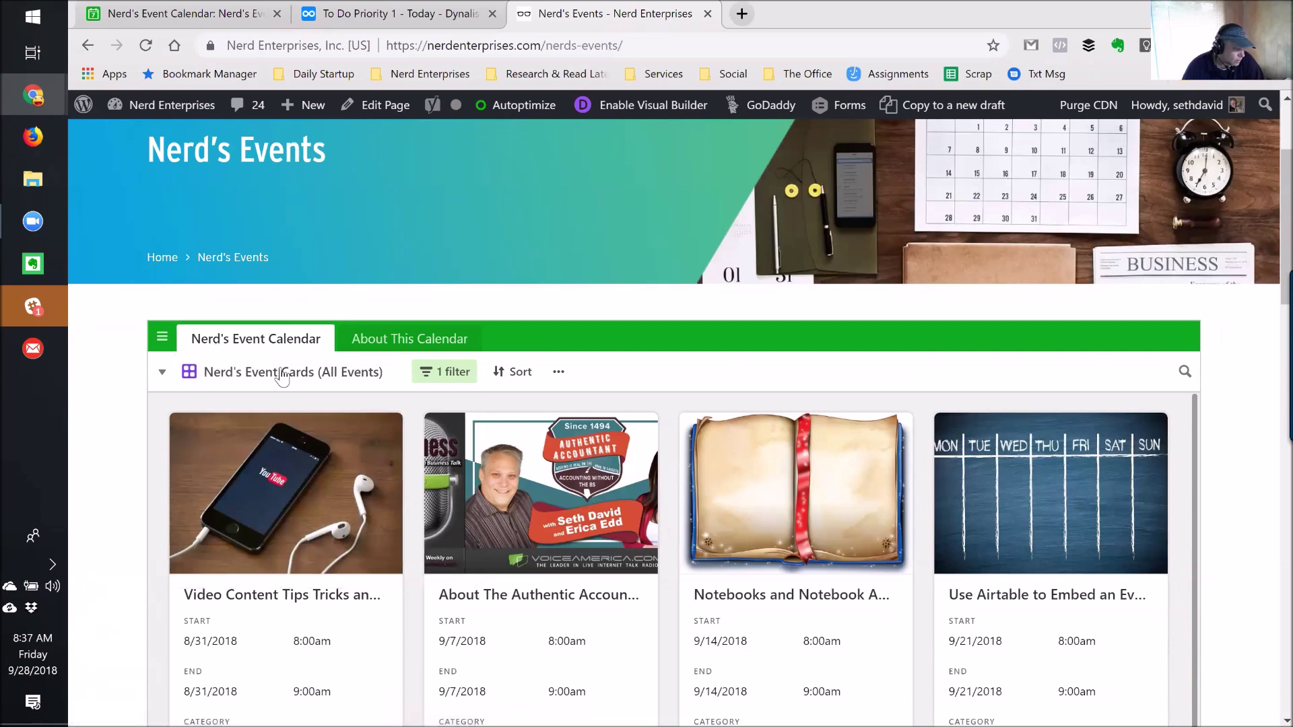
pyautogui.click(460, 381)
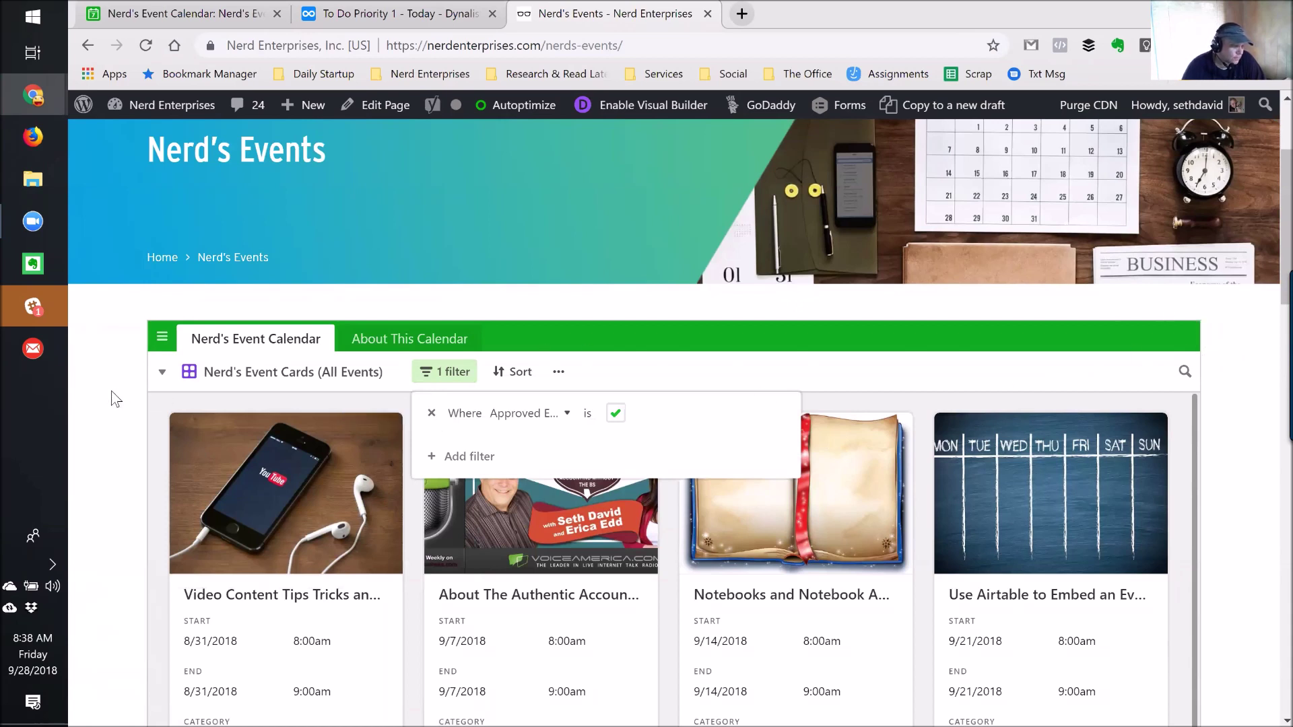
pyautogui.click(718, 378)
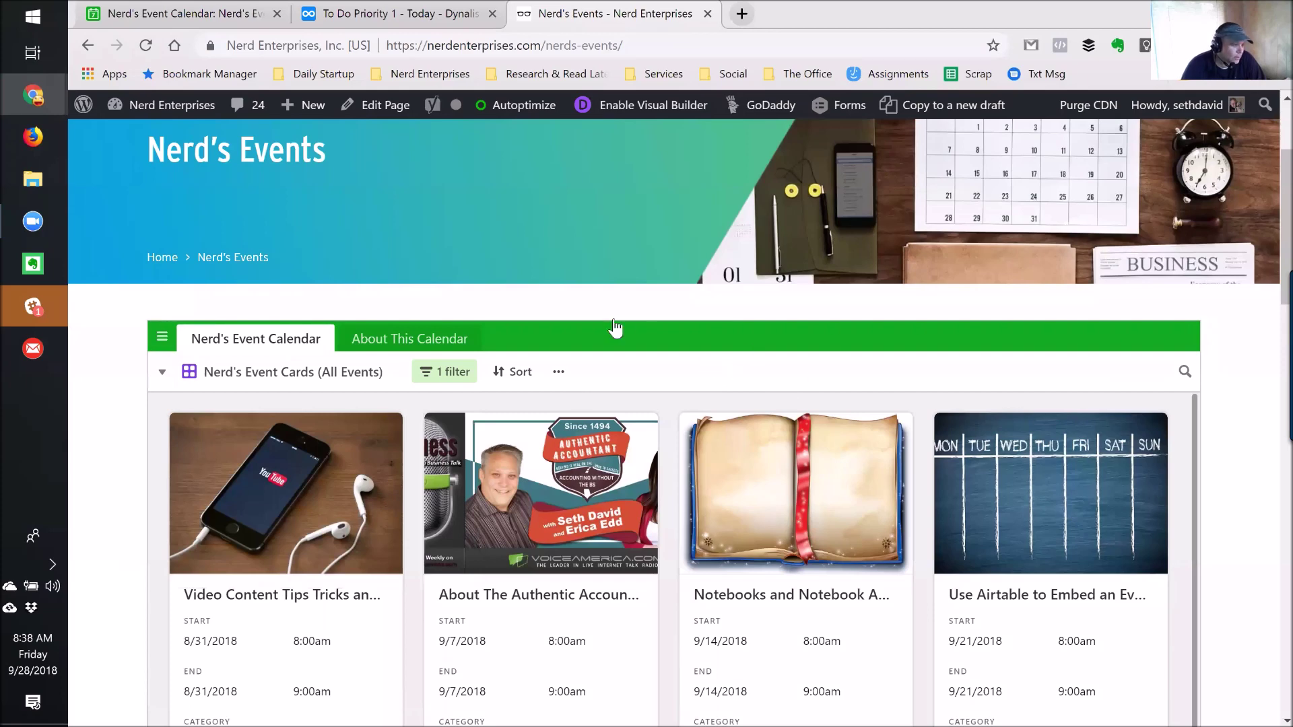
# Step: View the embedded About This Calendar table's help cards, and return to the Nerd's Event Calendar table
pyautogui.click(427, 340)
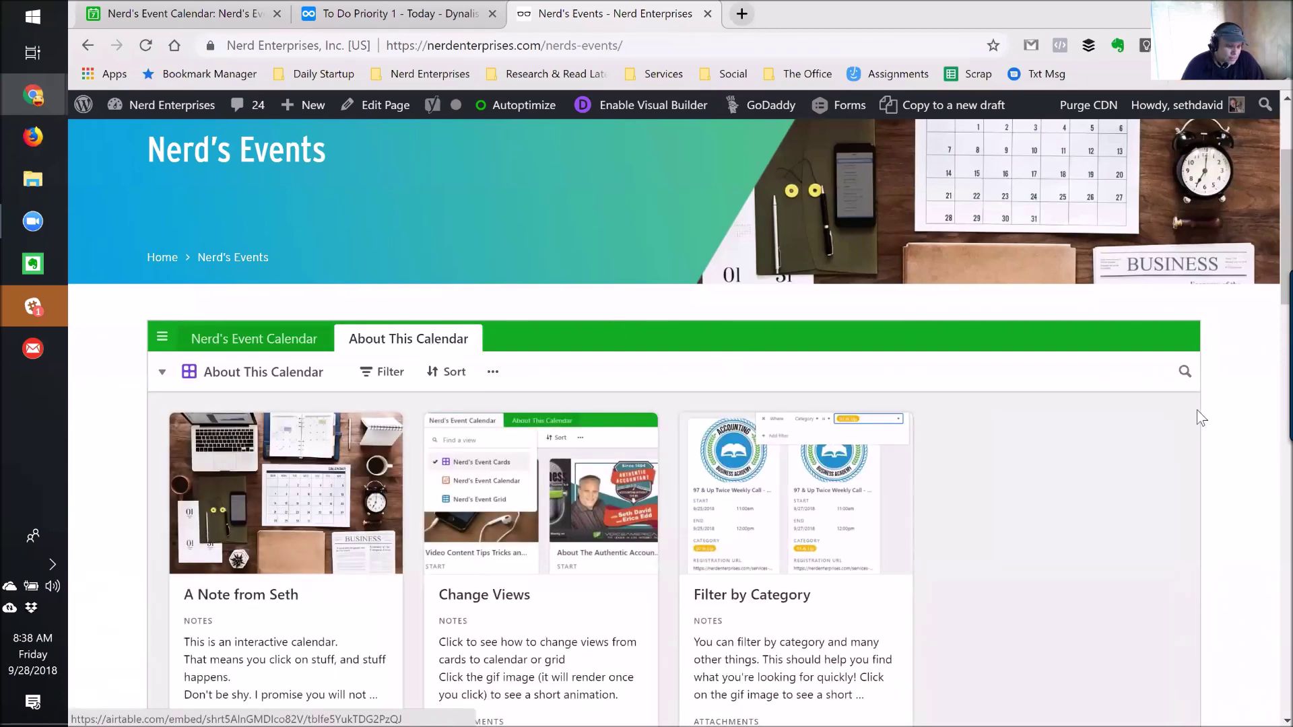
pyautogui.scroll(-3, 1215, 397)
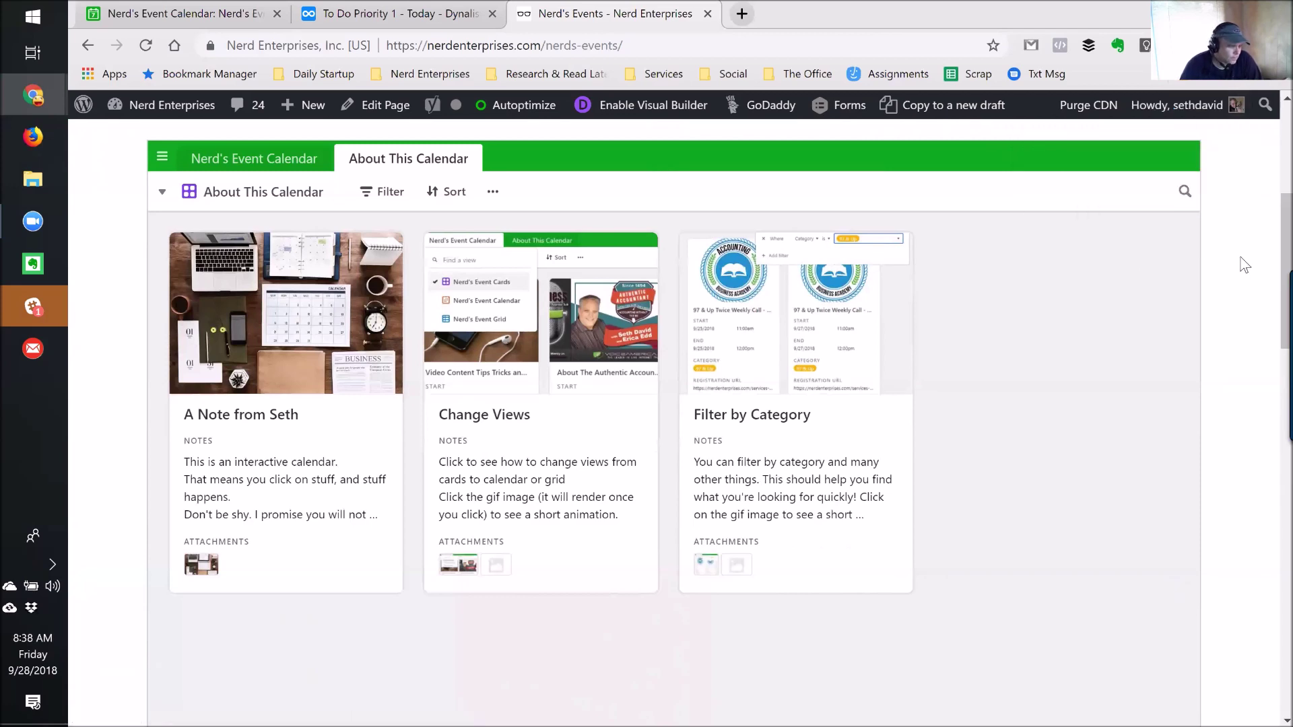
pyautogui.click(288, 166)
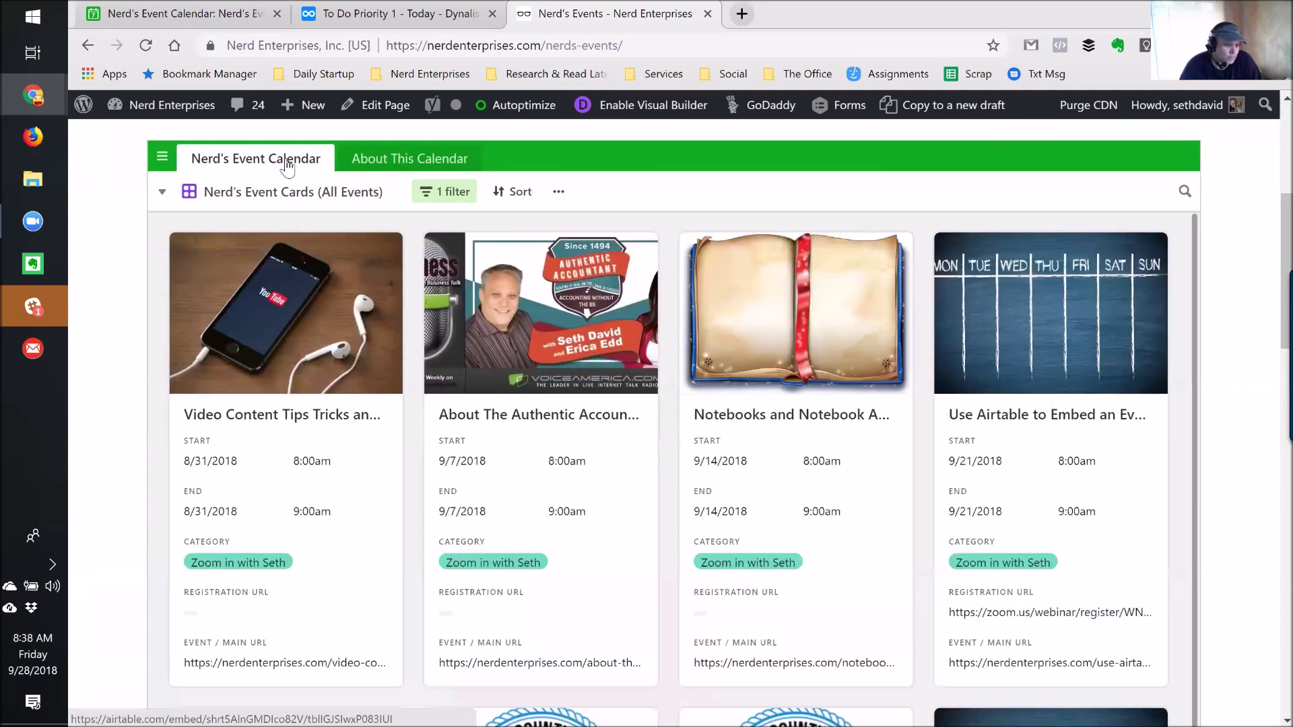
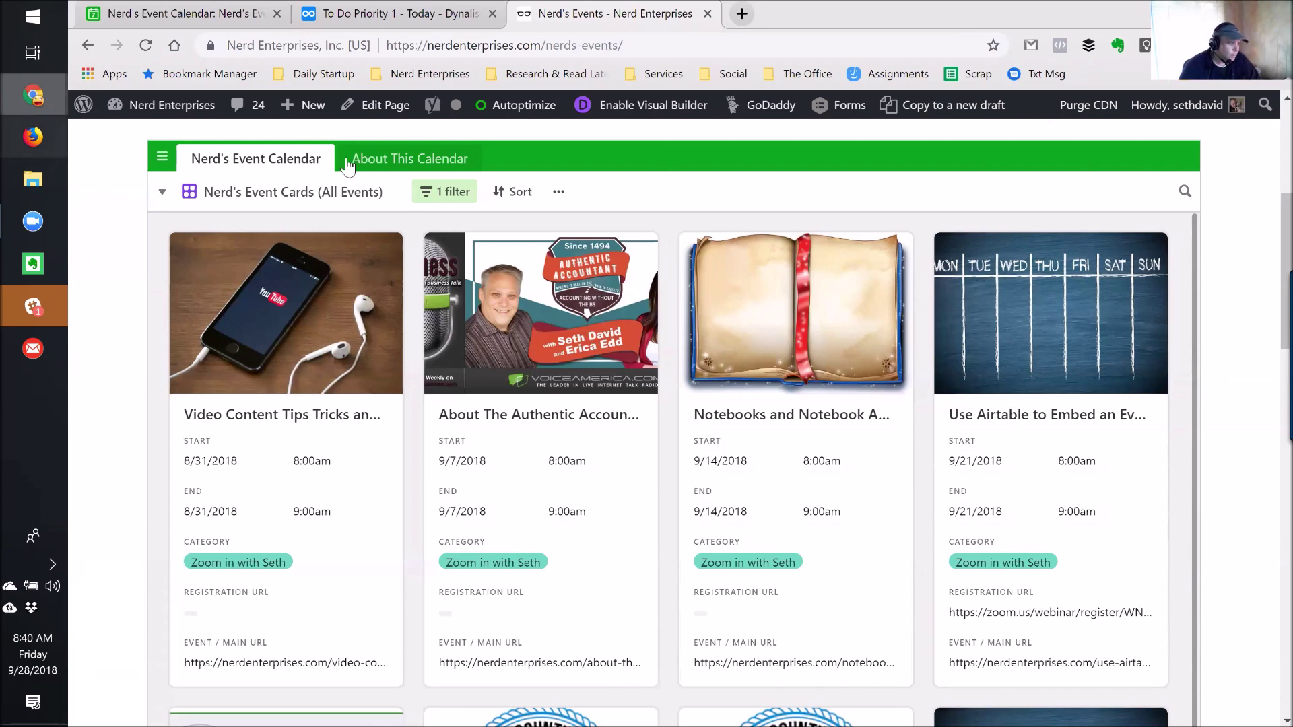
# Step: Switch the embedded calendar to Nerd's Event Cards (Upcoming Events) and examine all fields of the QuickBooks Connect Event record
pyautogui.click(325, 192)
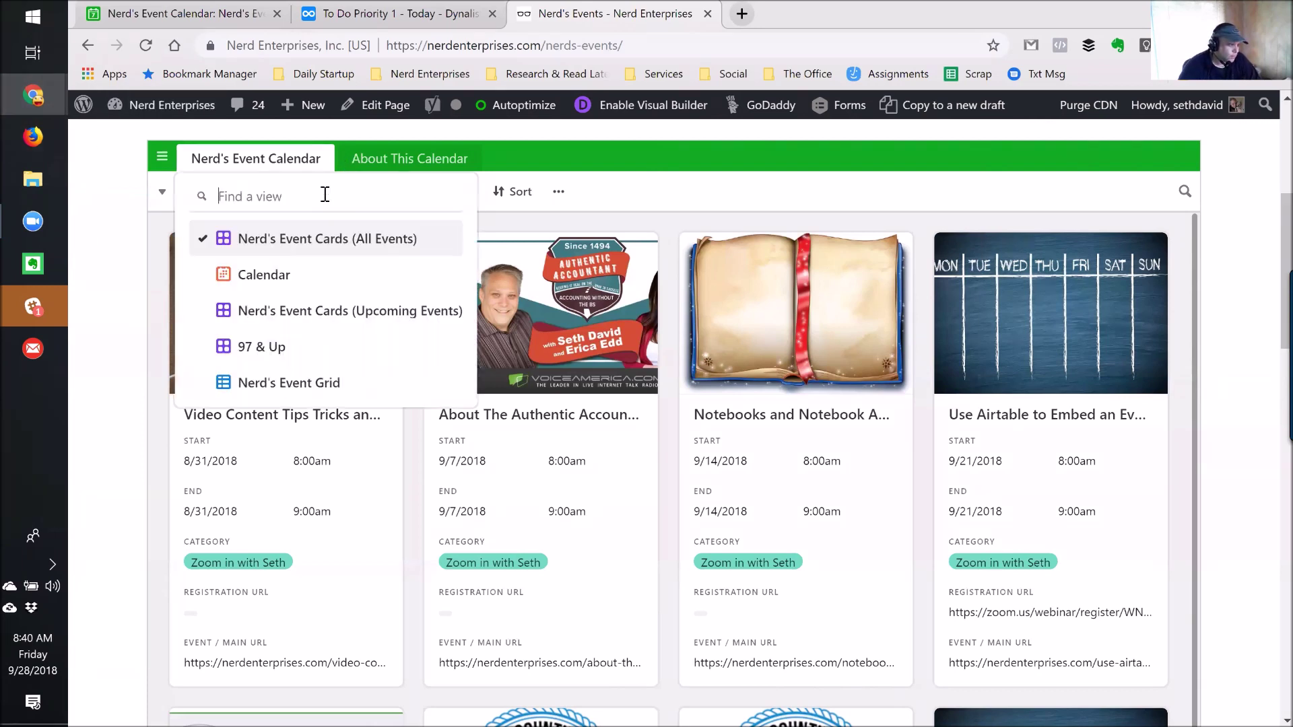
pyautogui.click(320, 313)
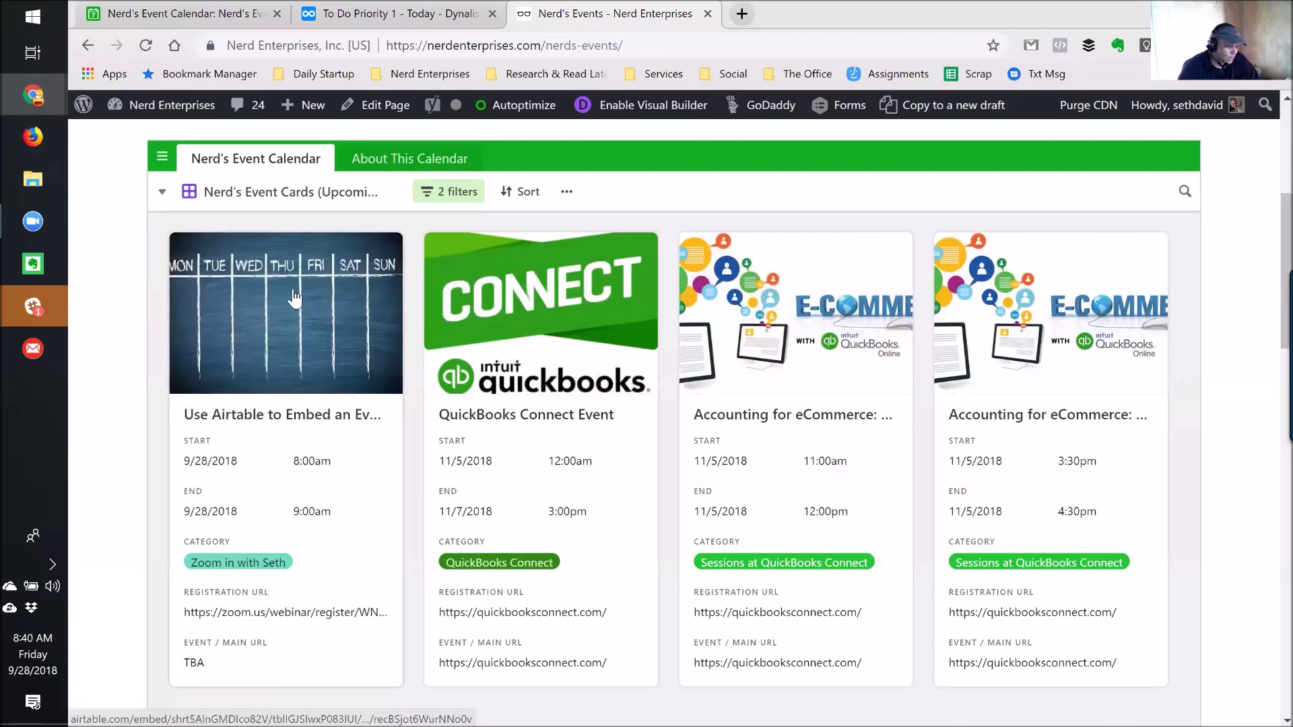
pyautogui.click(511, 294)
pyautogui.scroll(-5, 592, 384)
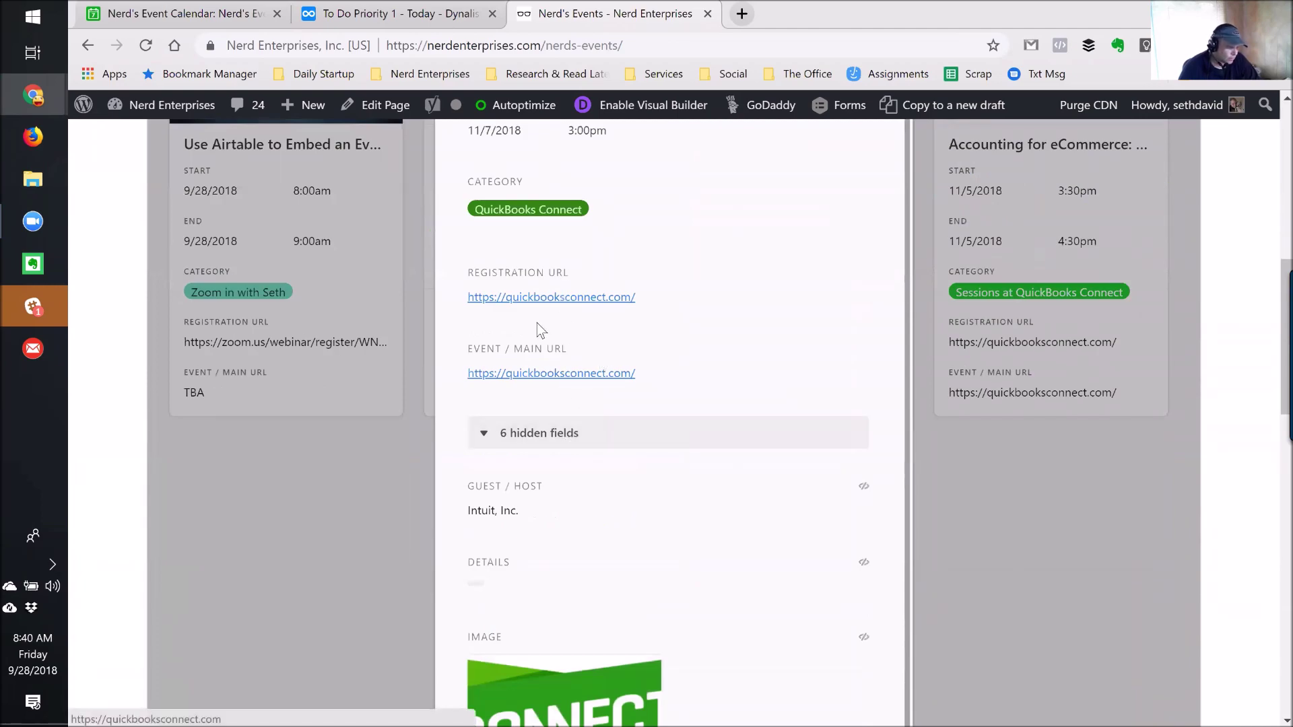
pyautogui.scroll(-1, 681, 398)
pyautogui.scroll(-10, 682, 399)
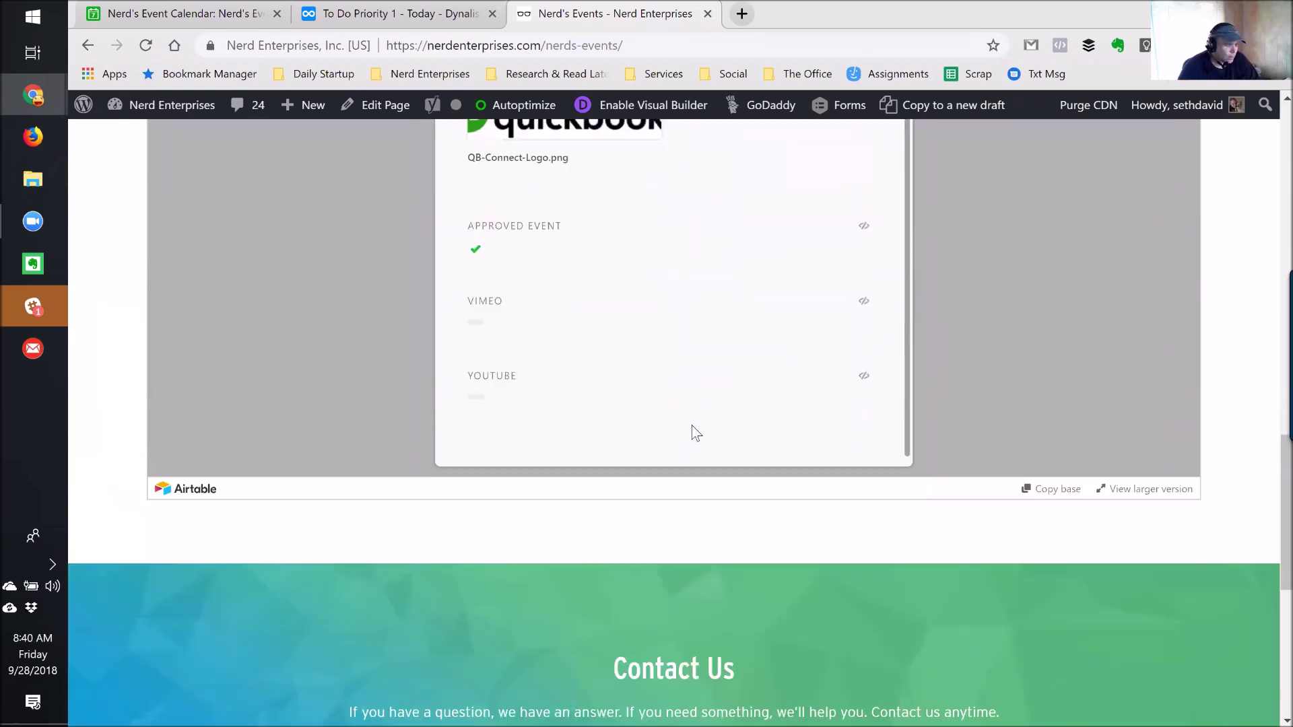
pyautogui.scroll(10, 1214, 265)
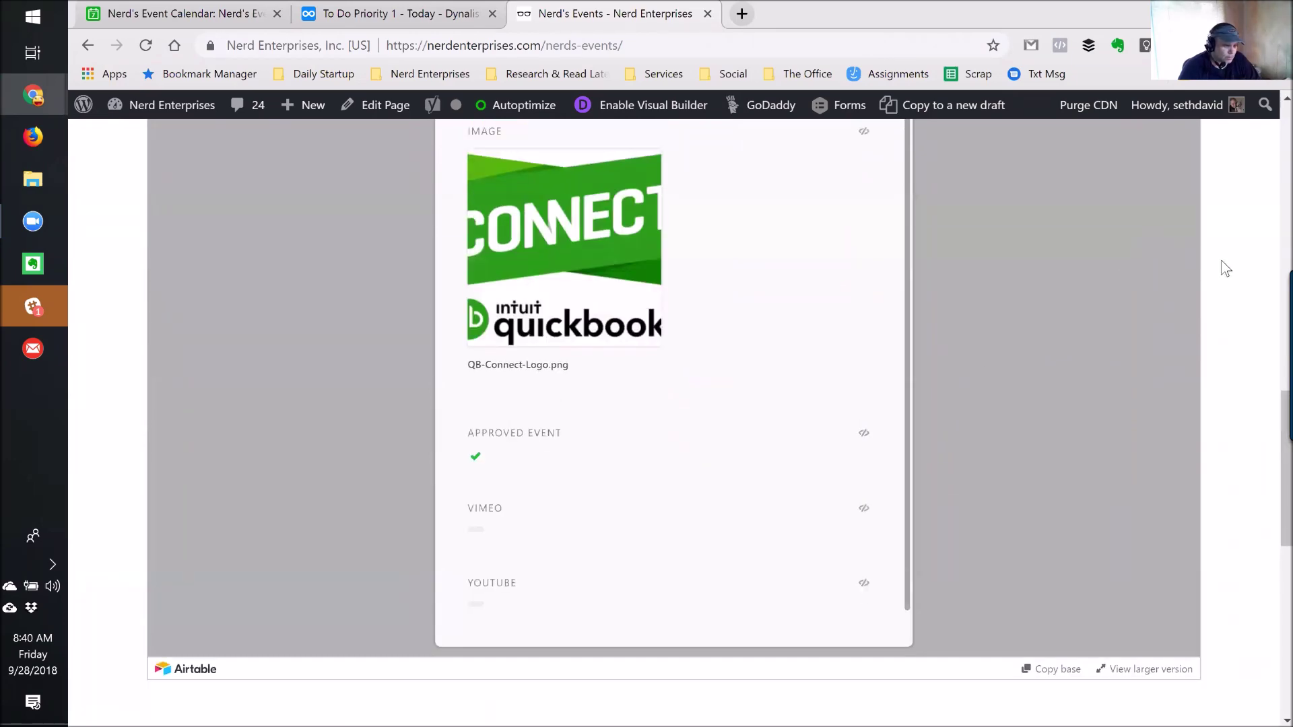
pyautogui.scroll(5, 1231, 265)
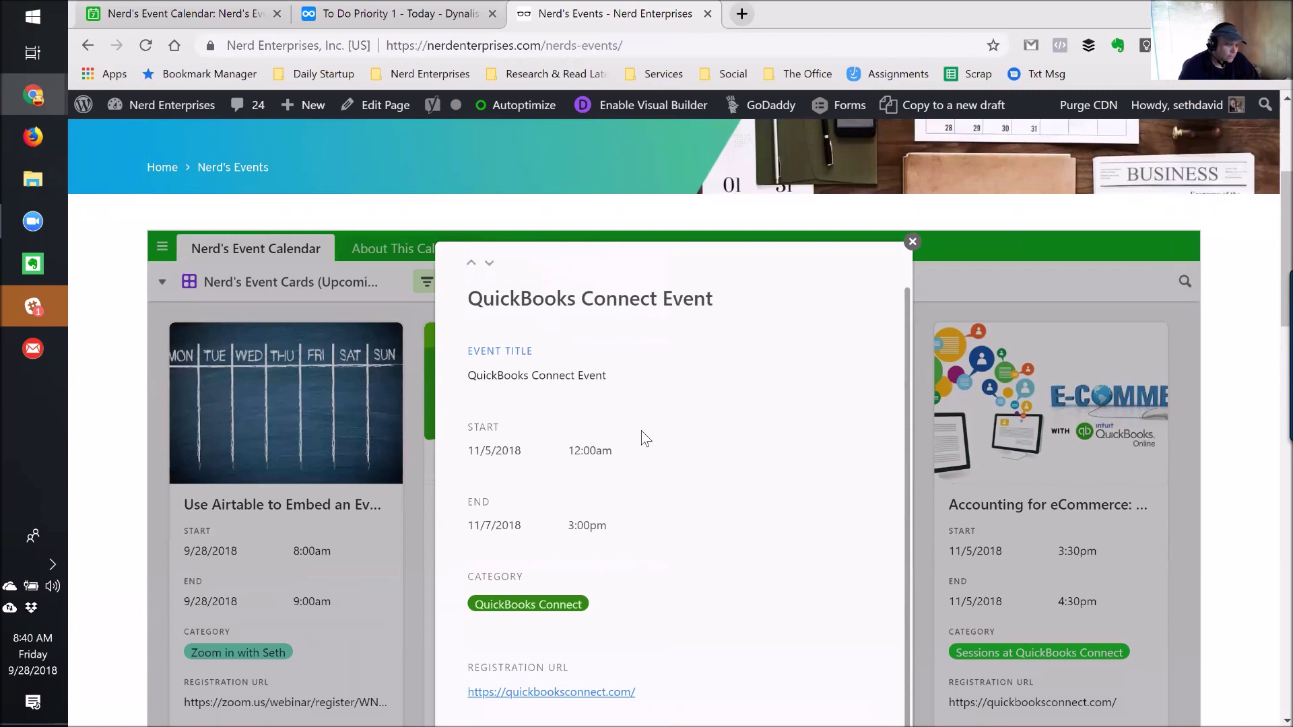
# Step: Go to the following Accounting for eCommerce record and examine its fields, collapsing and re-expanding the hidden fields to find Details
pyautogui.click(490, 264)
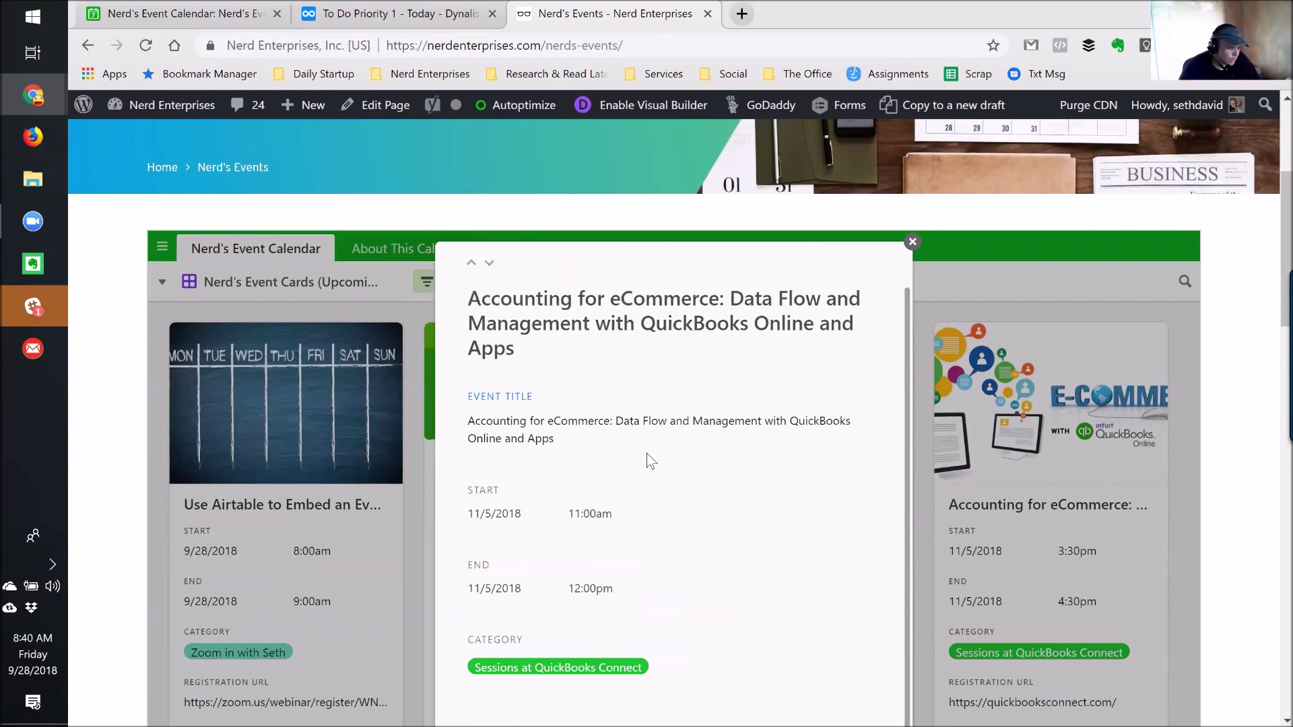
pyautogui.scroll(-3, 658, 459)
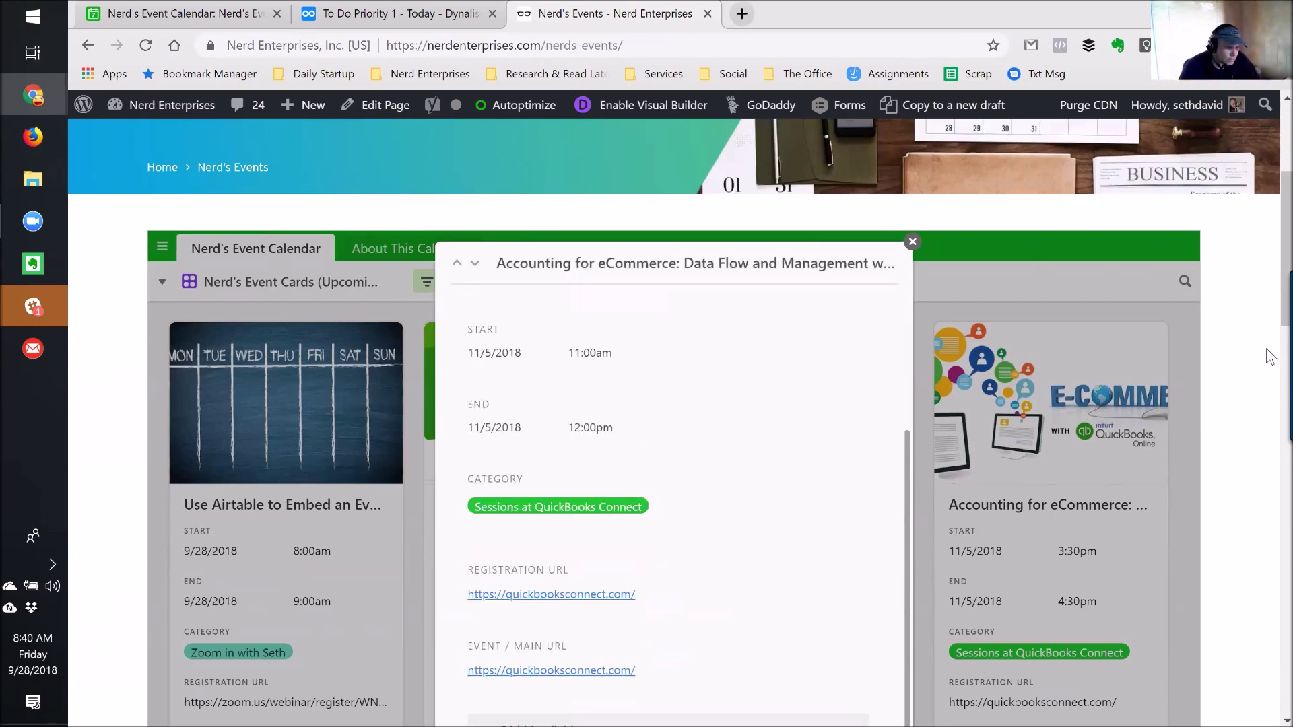
pyautogui.scroll(-1, 1270, 357)
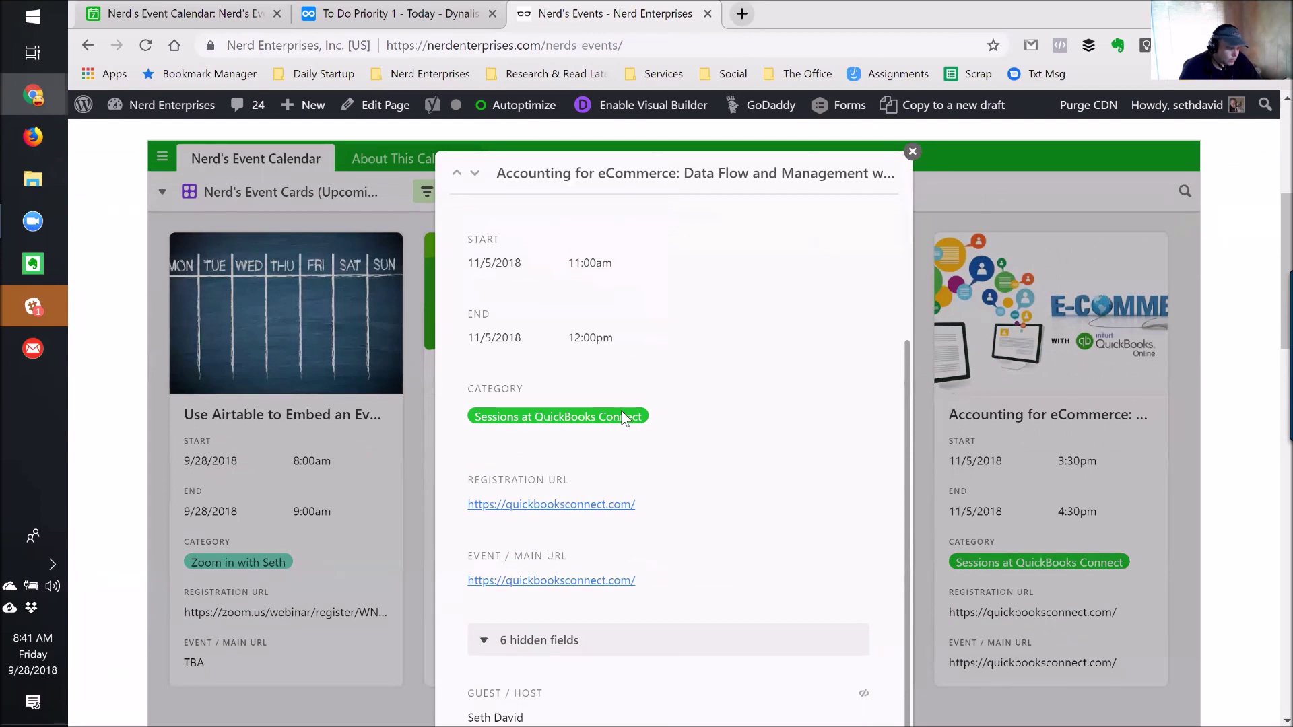
pyautogui.scroll(3, 667, 421)
pyautogui.scroll(-3, 676, 425)
pyautogui.click(532, 630)
pyautogui.scroll(-6, 626, 536)
pyautogui.scroll(8, 633, 540)
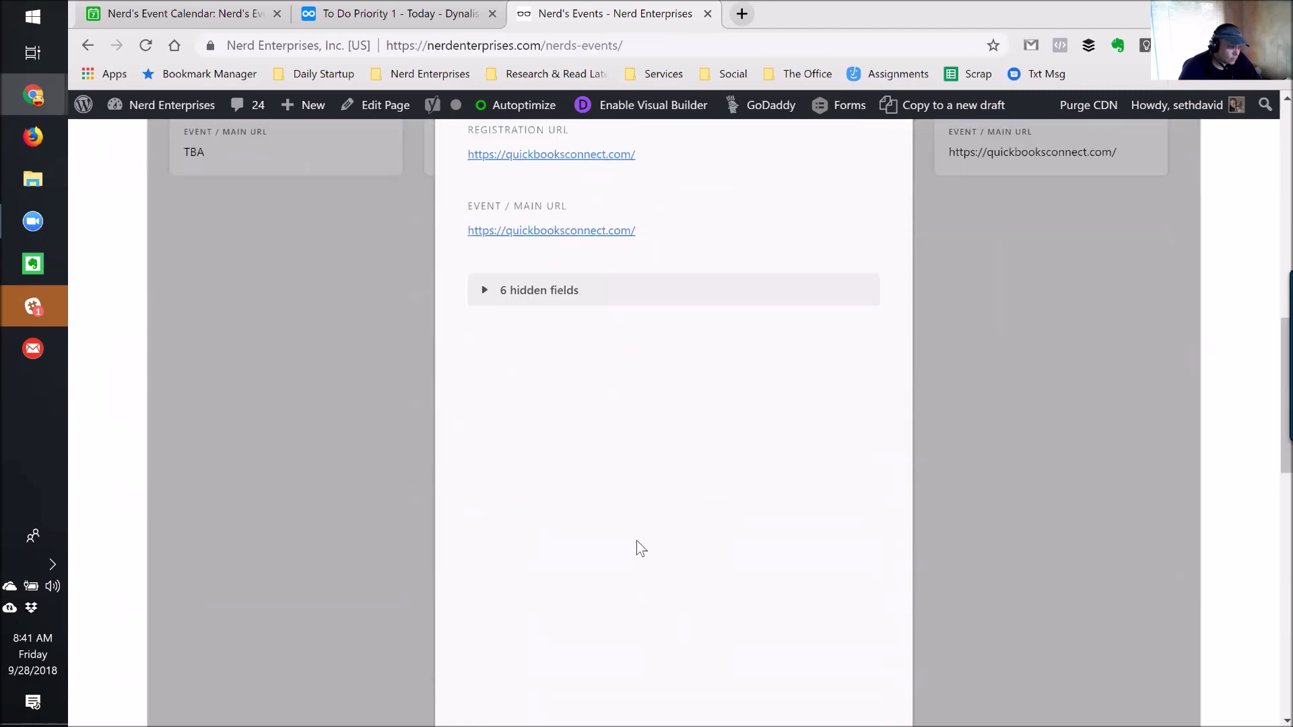
pyautogui.scroll(-3, 636, 540)
pyautogui.scroll(-1, 636, 549)
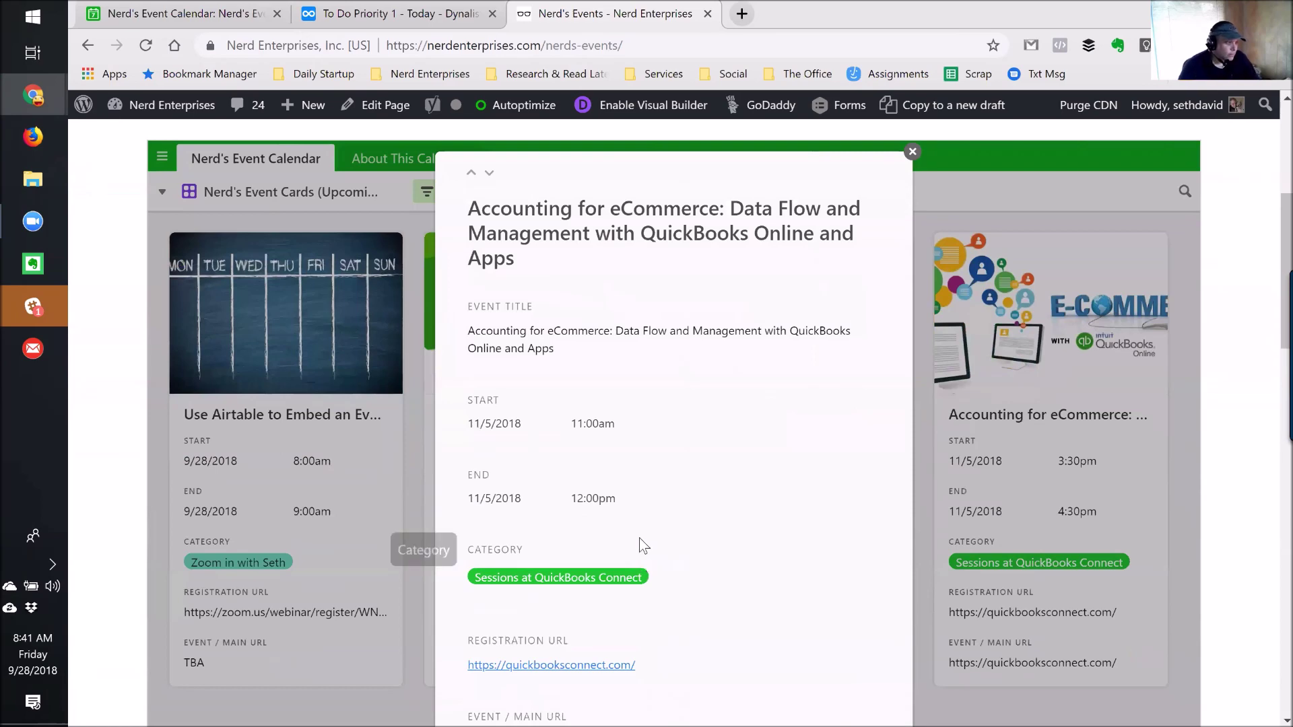
pyautogui.scroll(-5, 645, 323)
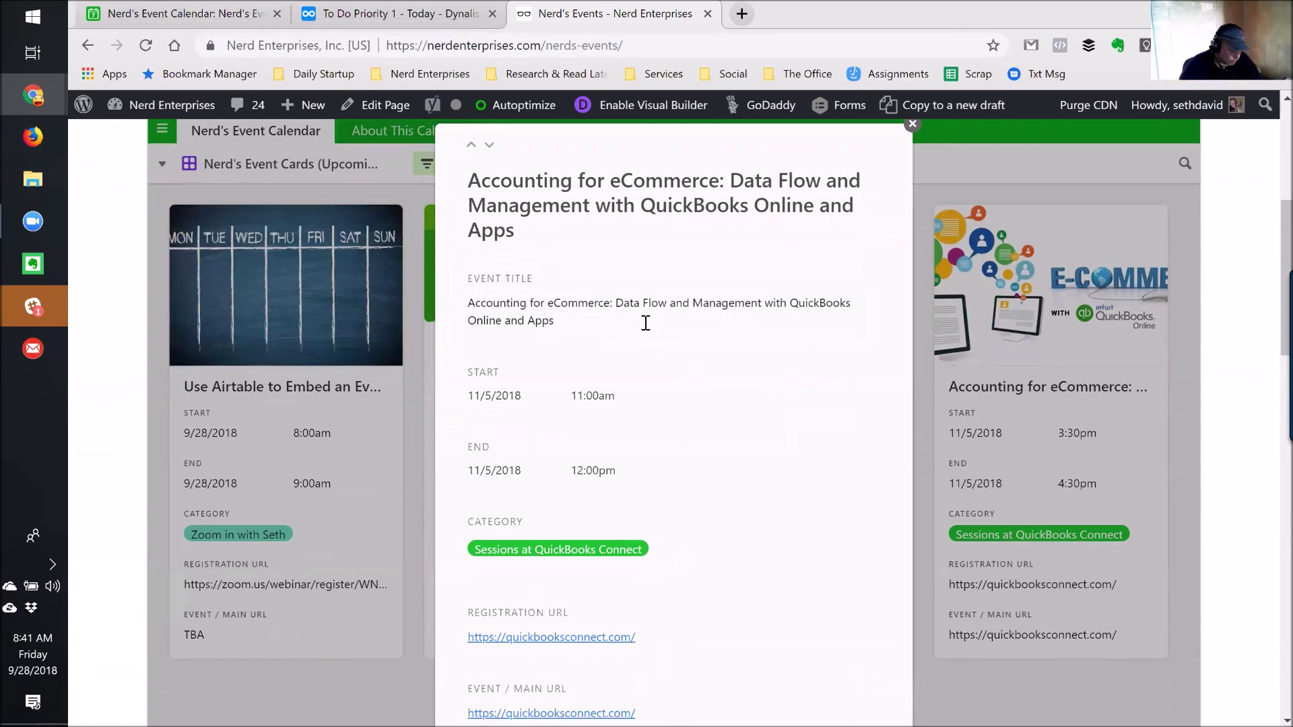
pyautogui.click(493, 351)
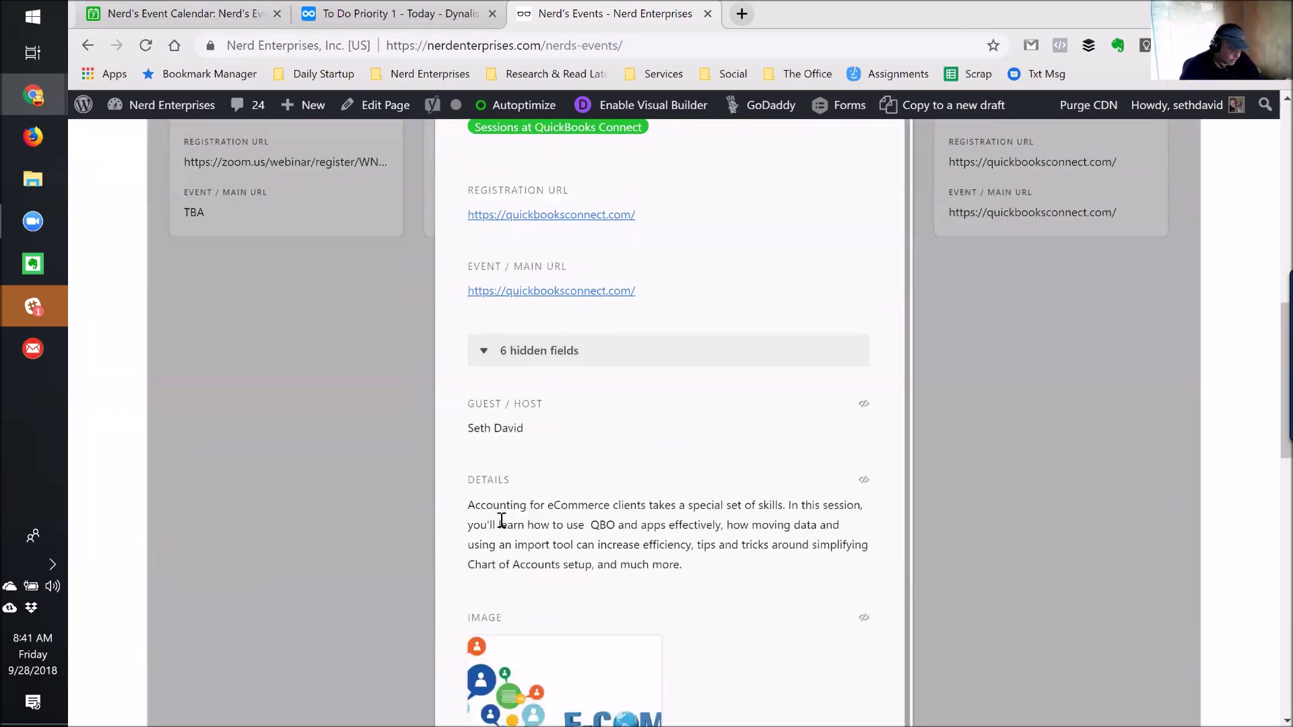
# Step: Return to the Airtable base and switch the table to the Nerd's Event Cards (Upcoming Events) view
pyautogui.click(168, 15)
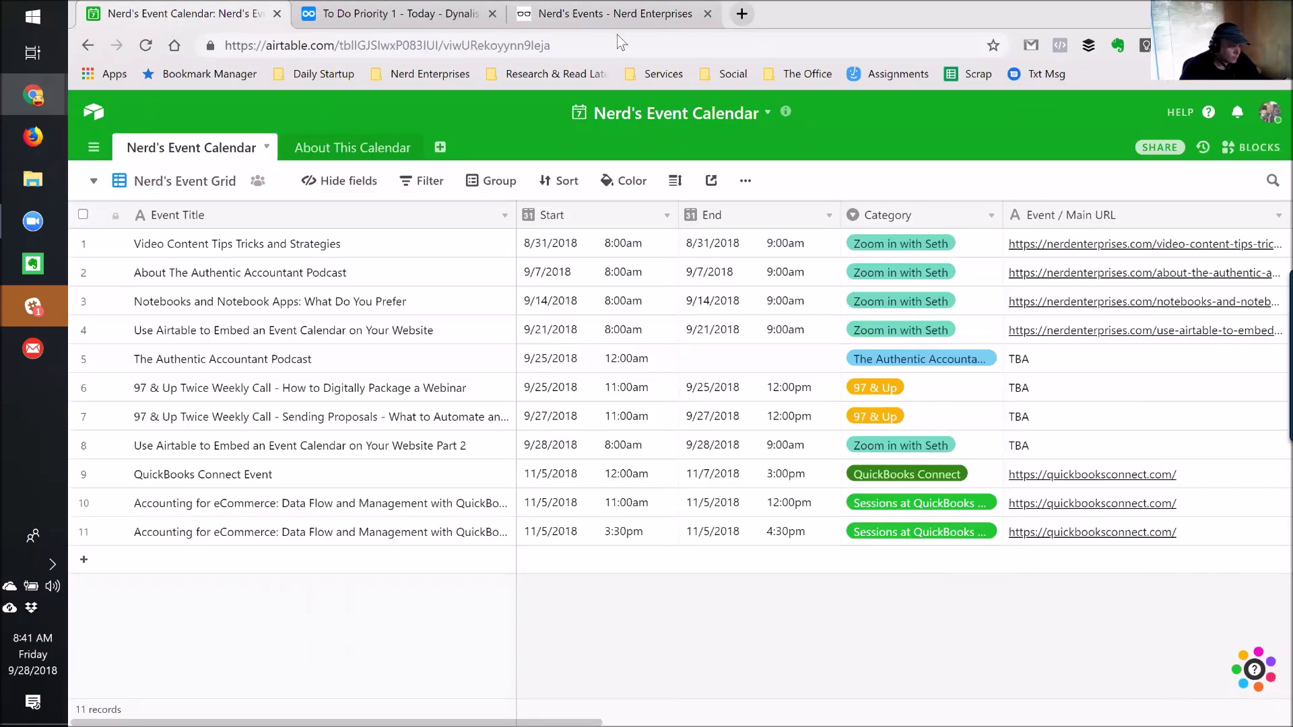
pyautogui.click(610, 15)
pyautogui.scroll(10, 706, 244)
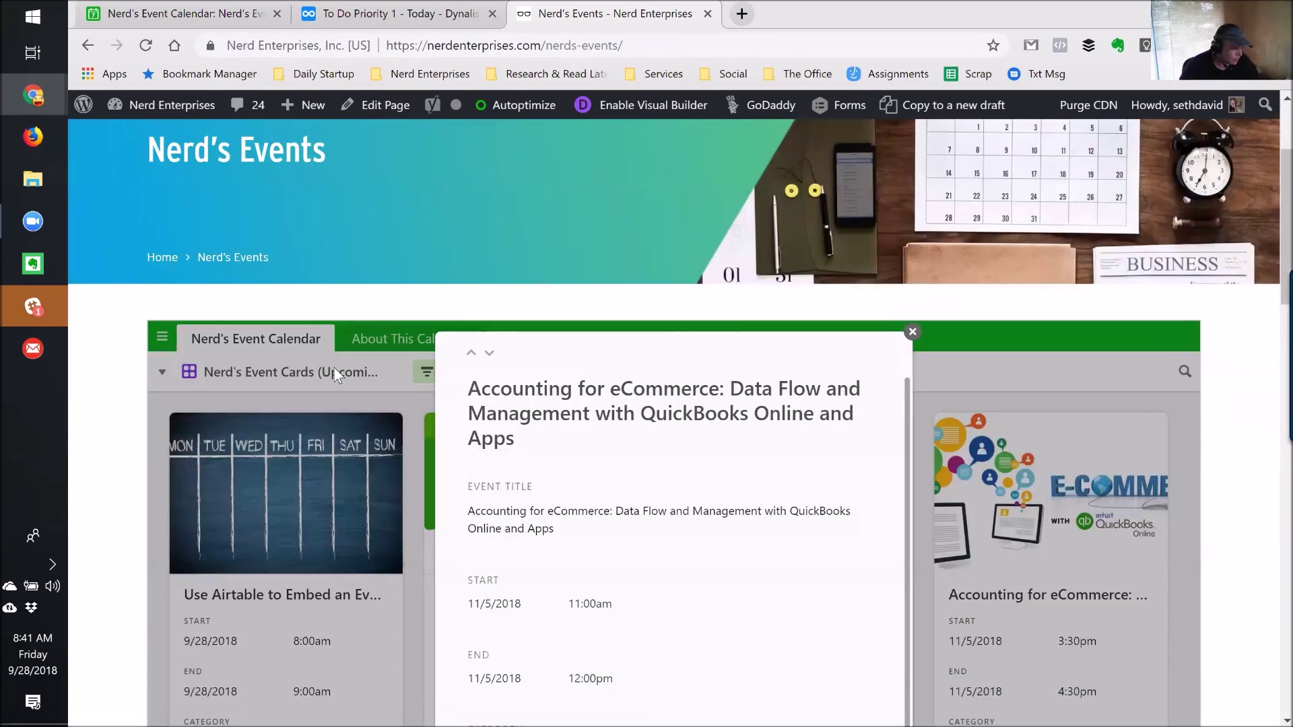
pyautogui.click(186, 12)
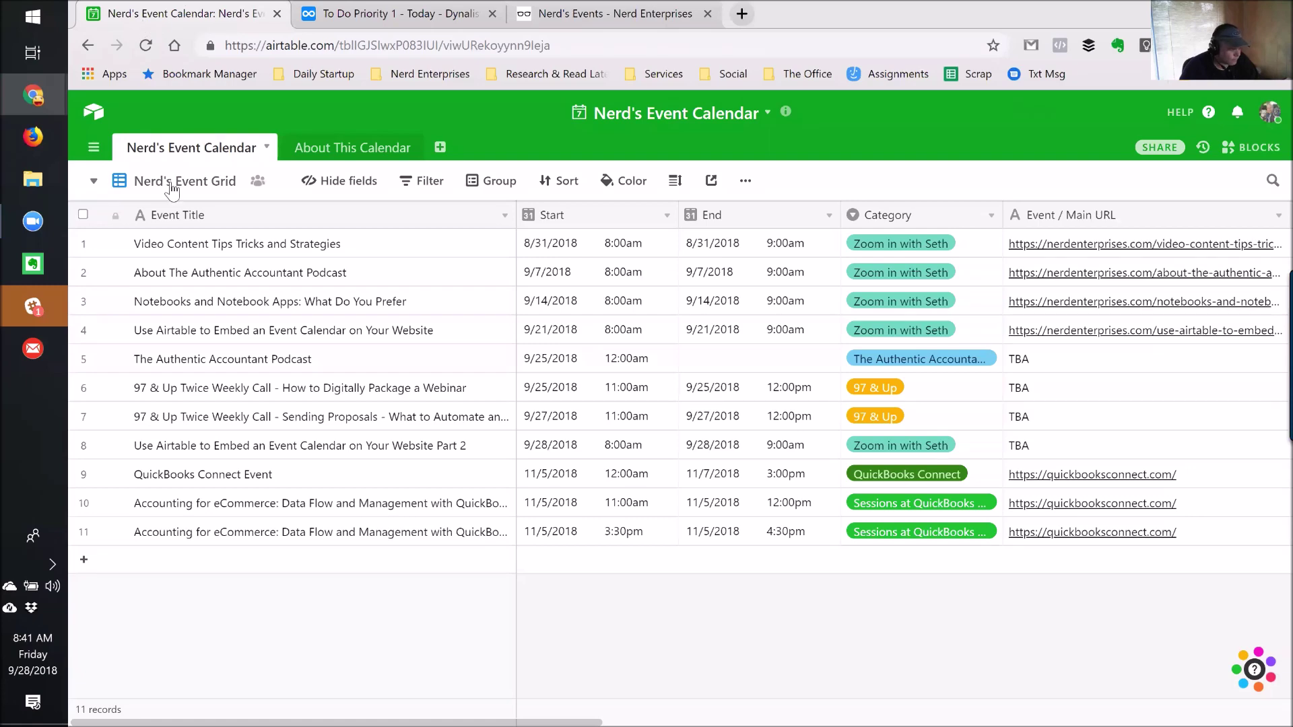
pyautogui.click(172, 180)
pyautogui.click(352, 297)
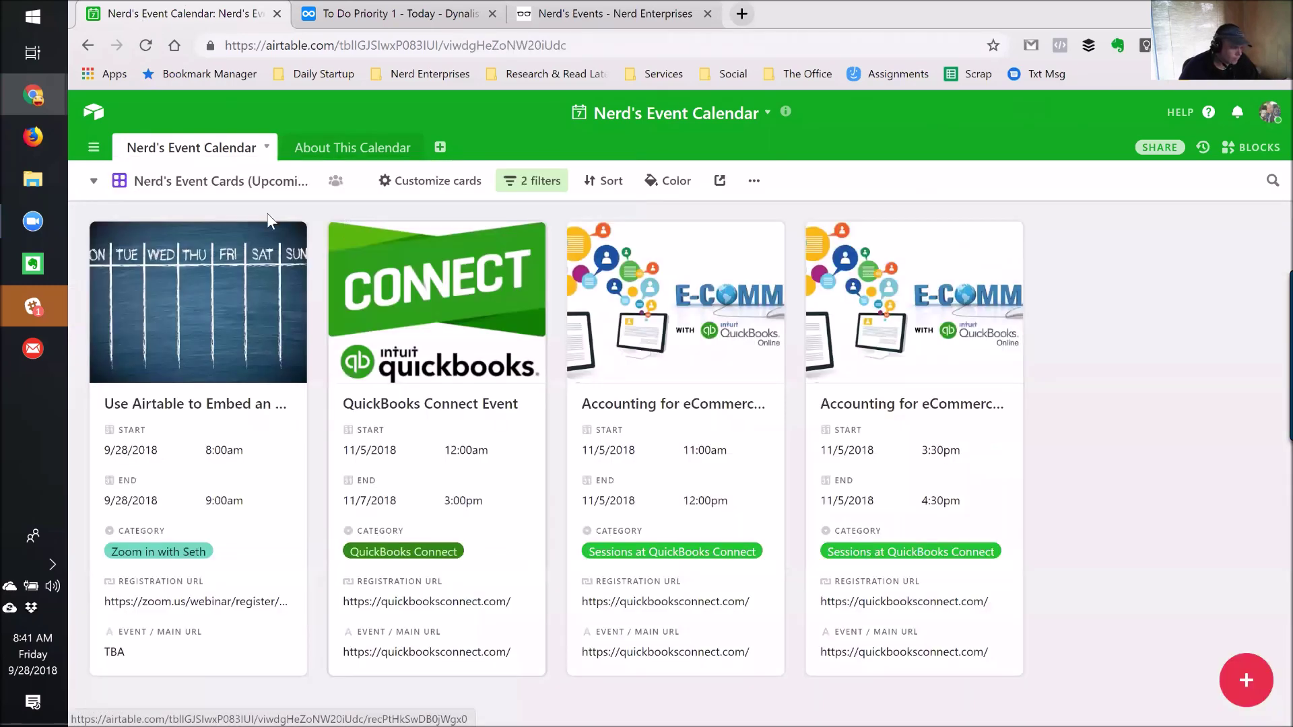
# Step: Unhide the Details field for the view from the expanded 11:00am Accounting for eCommerce record
pyautogui.click(667, 403)
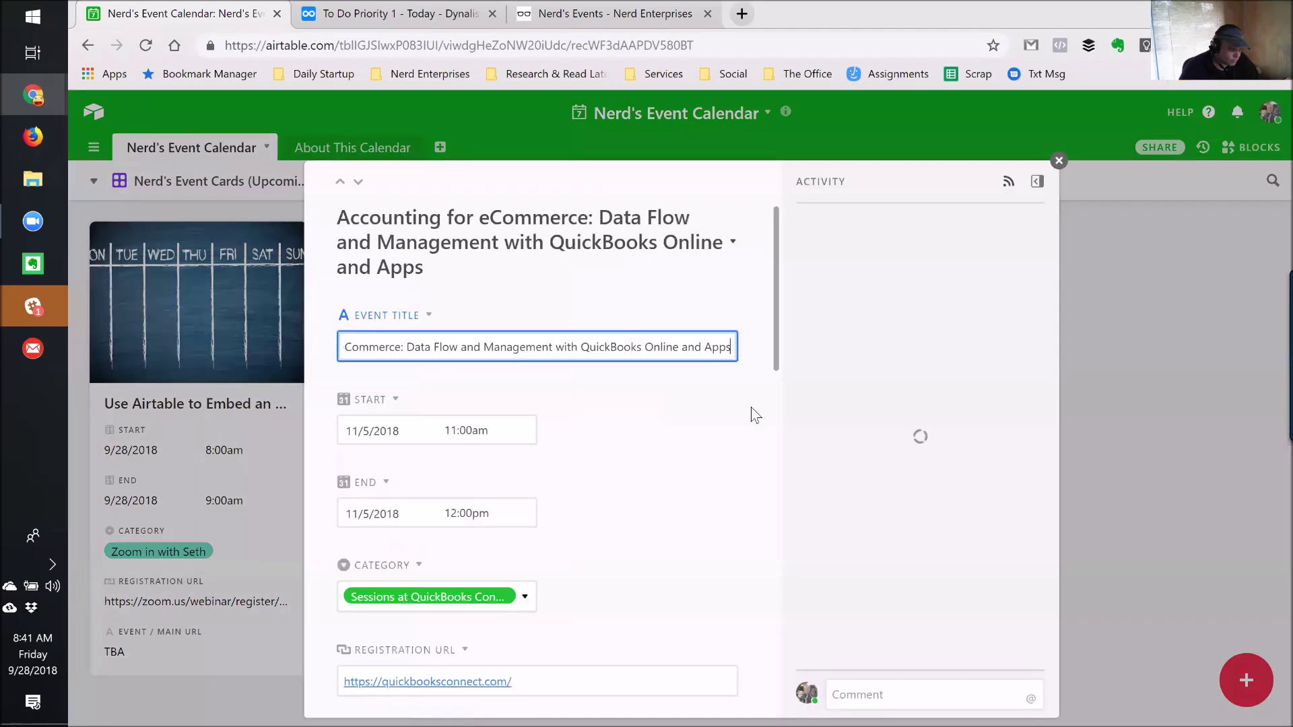
pyautogui.scroll(-10, 686, 417)
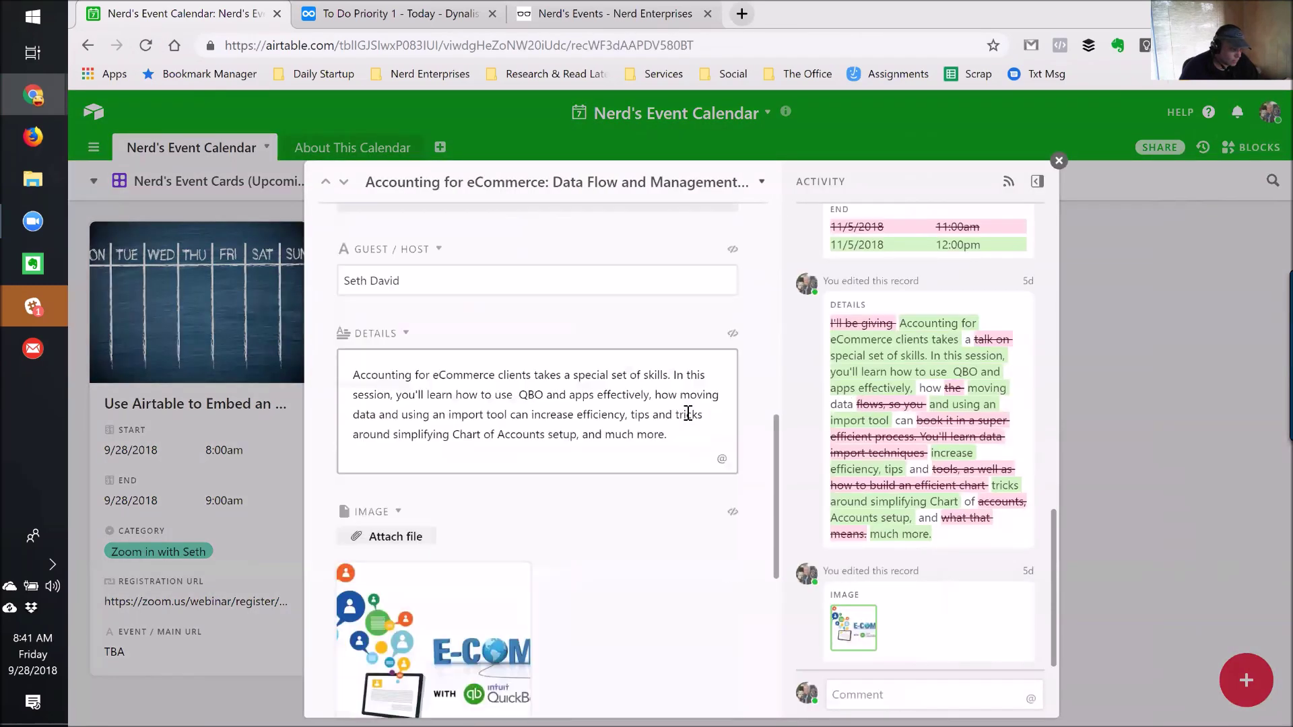
pyautogui.click(406, 333)
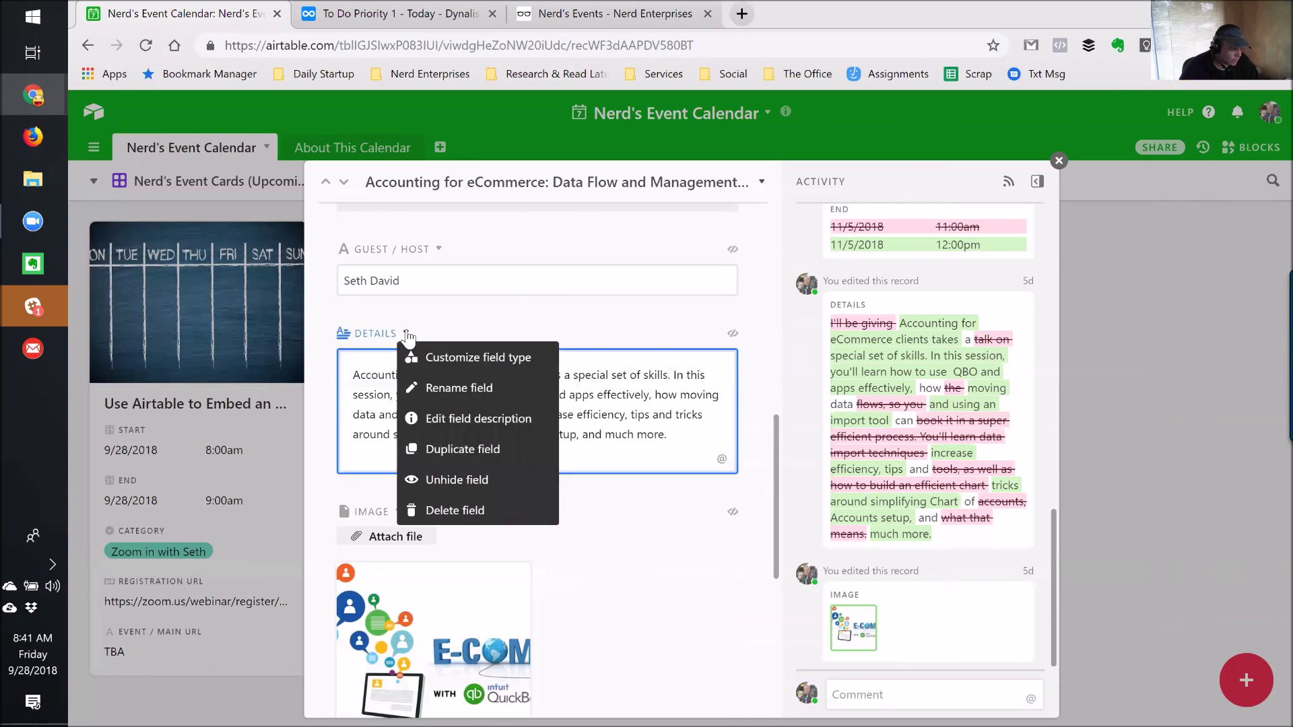
pyautogui.click(458, 481)
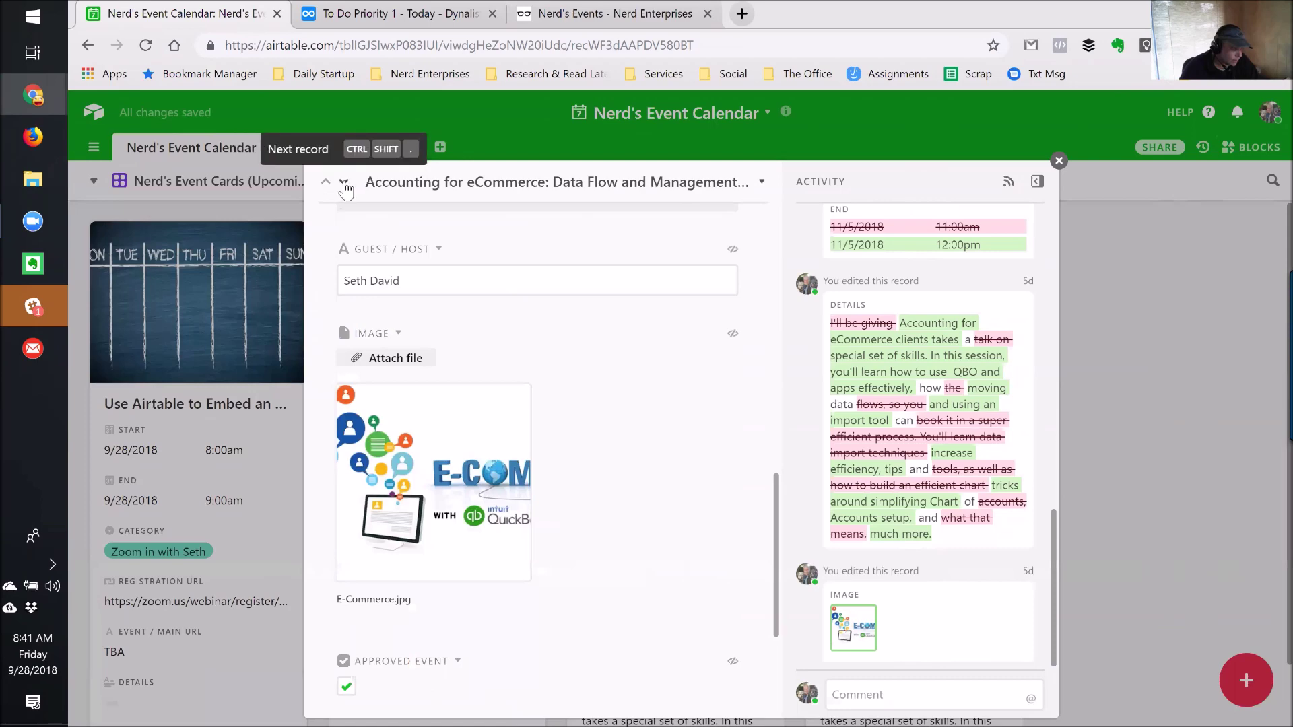
# Step: Check the placement of the Details field in the next Accounting for eCommerce record, and close the record
pyautogui.click(344, 186)
pyautogui.scroll(-6, 569, 438)
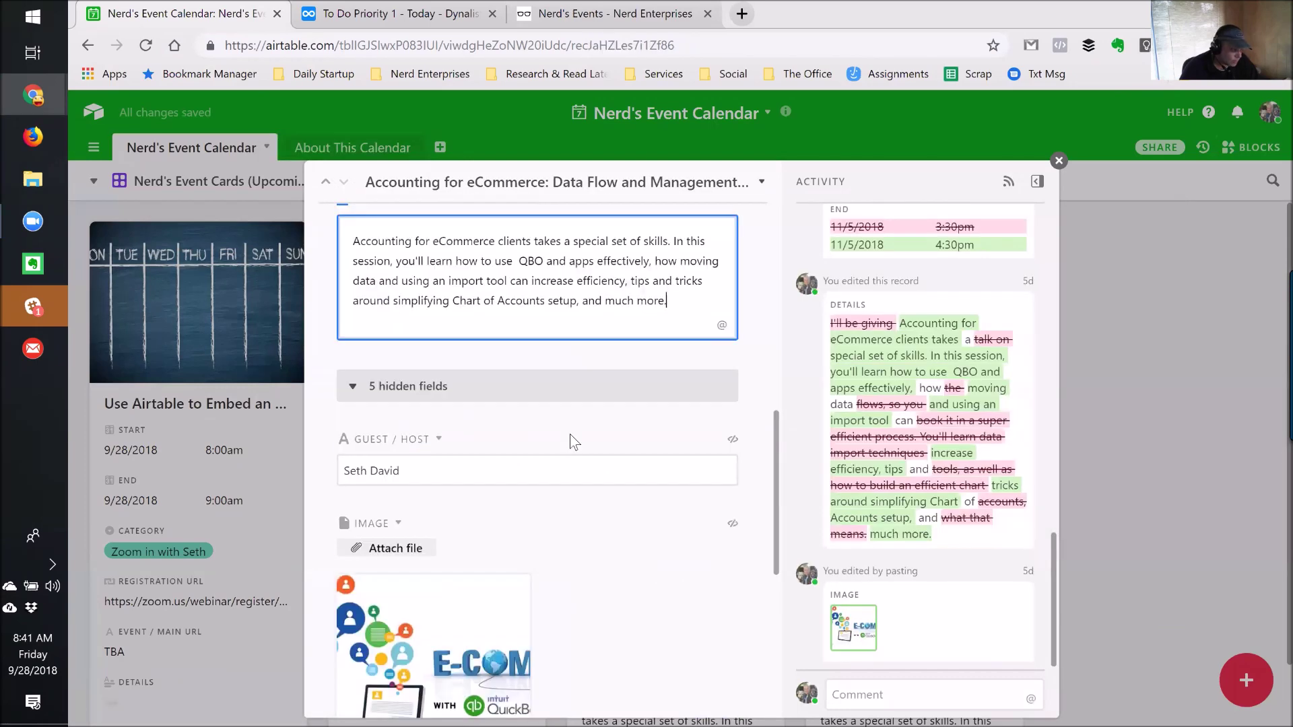
pyautogui.scroll(4, 569, 433)
pyautogui.click(569, 434)
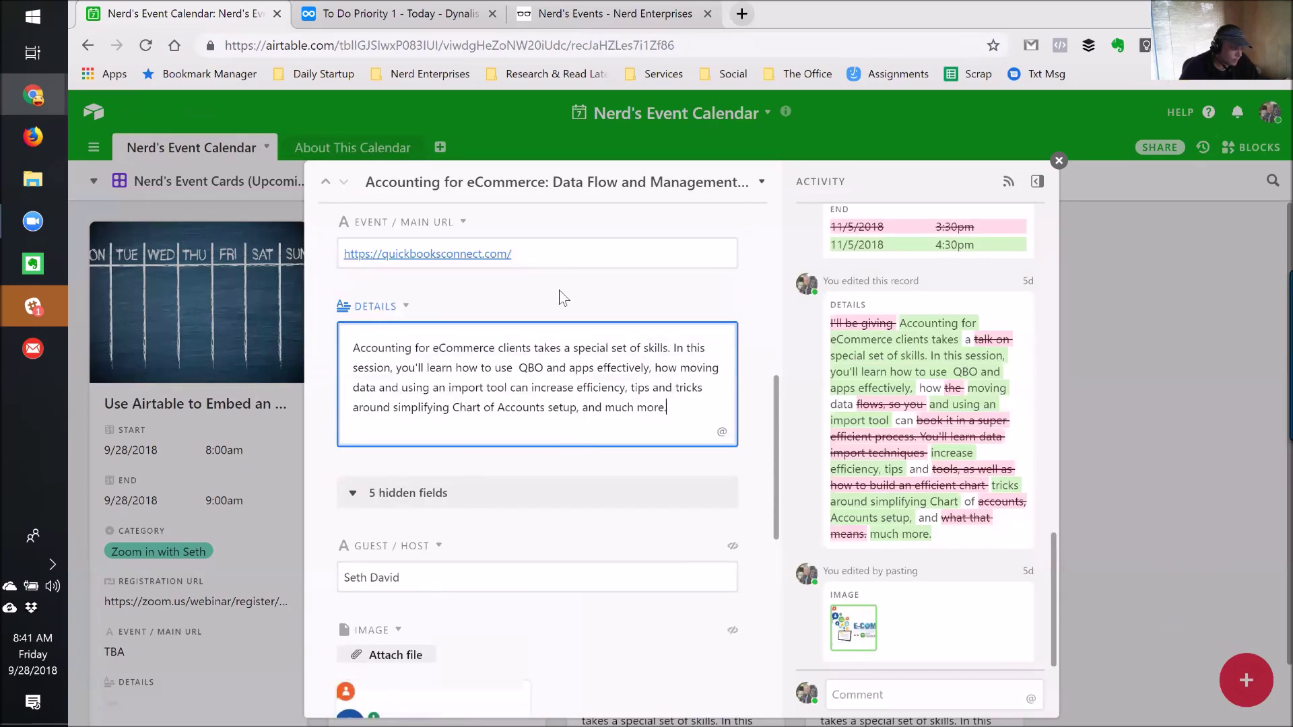
pyautogui.click(1058, 160)
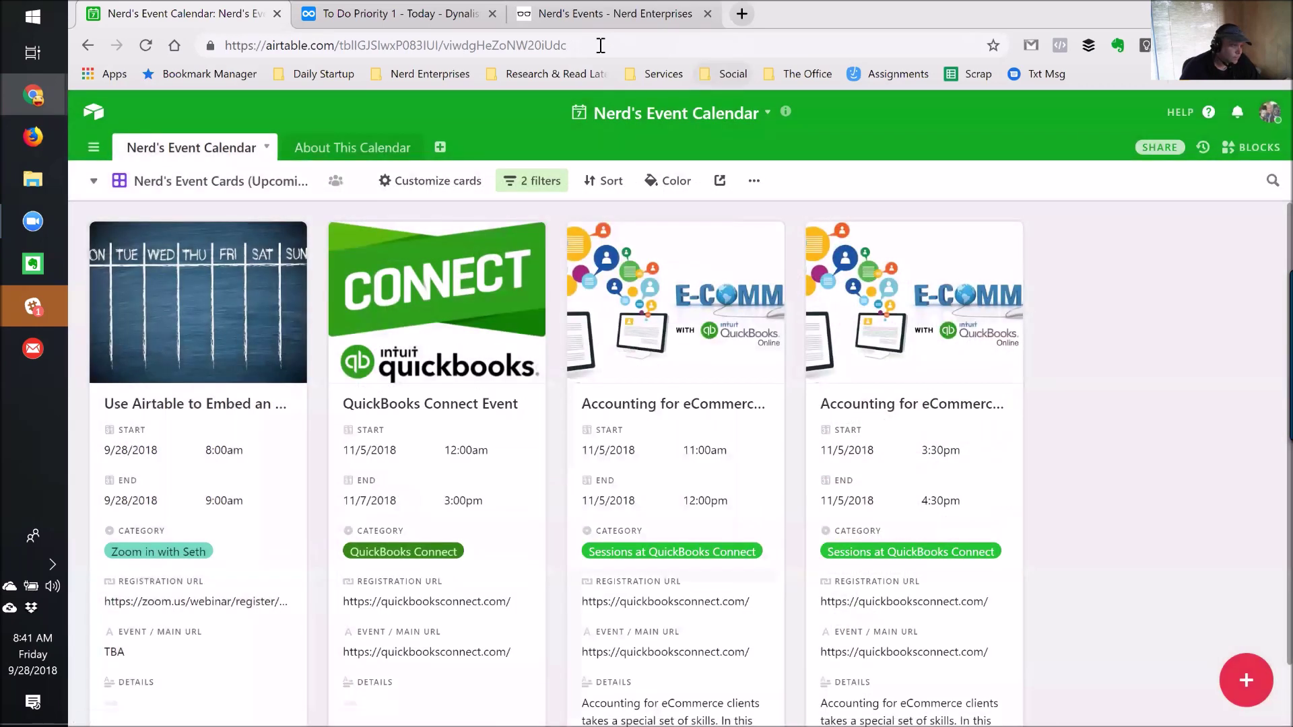
# Step: On the Nerd's Events web page, reopen the embedded 11:00am Accounting for eCommerce record to look for Details, and close it
pyautogui.click(595, 21)
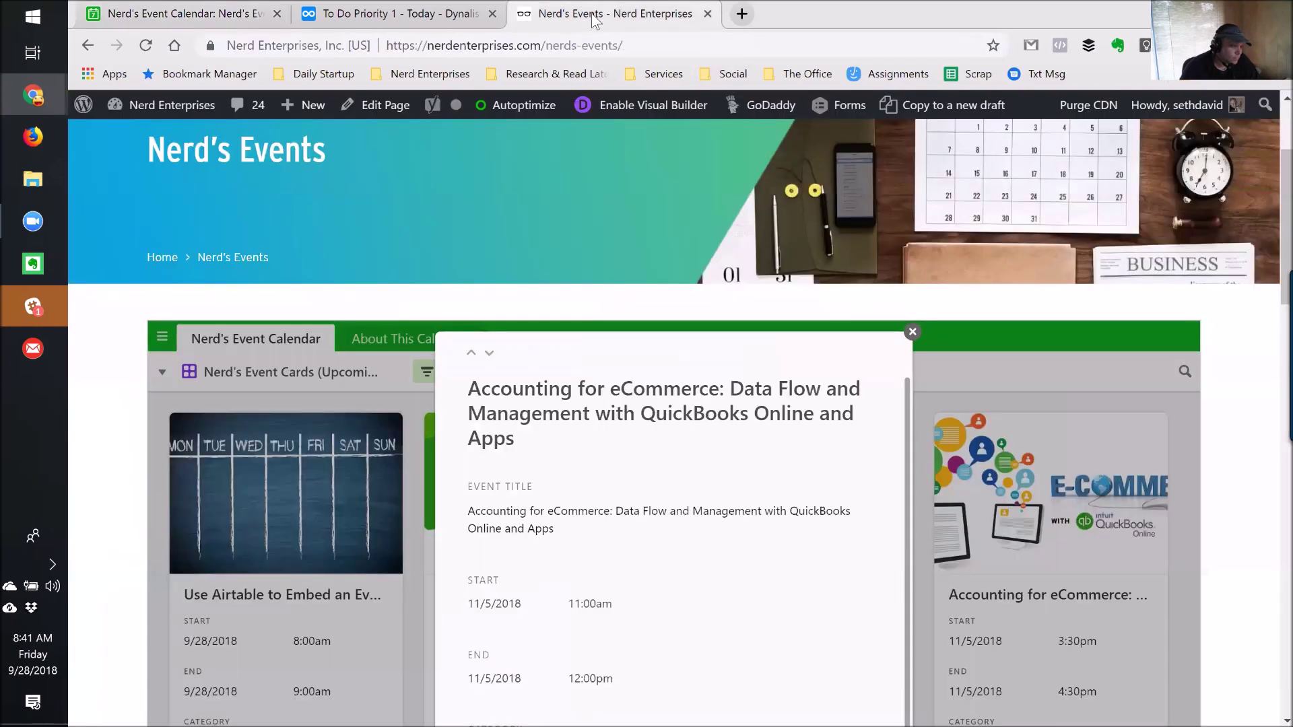
pyautogui.click(913, 333)
pyautogui.scroll(-3, 323, 414)
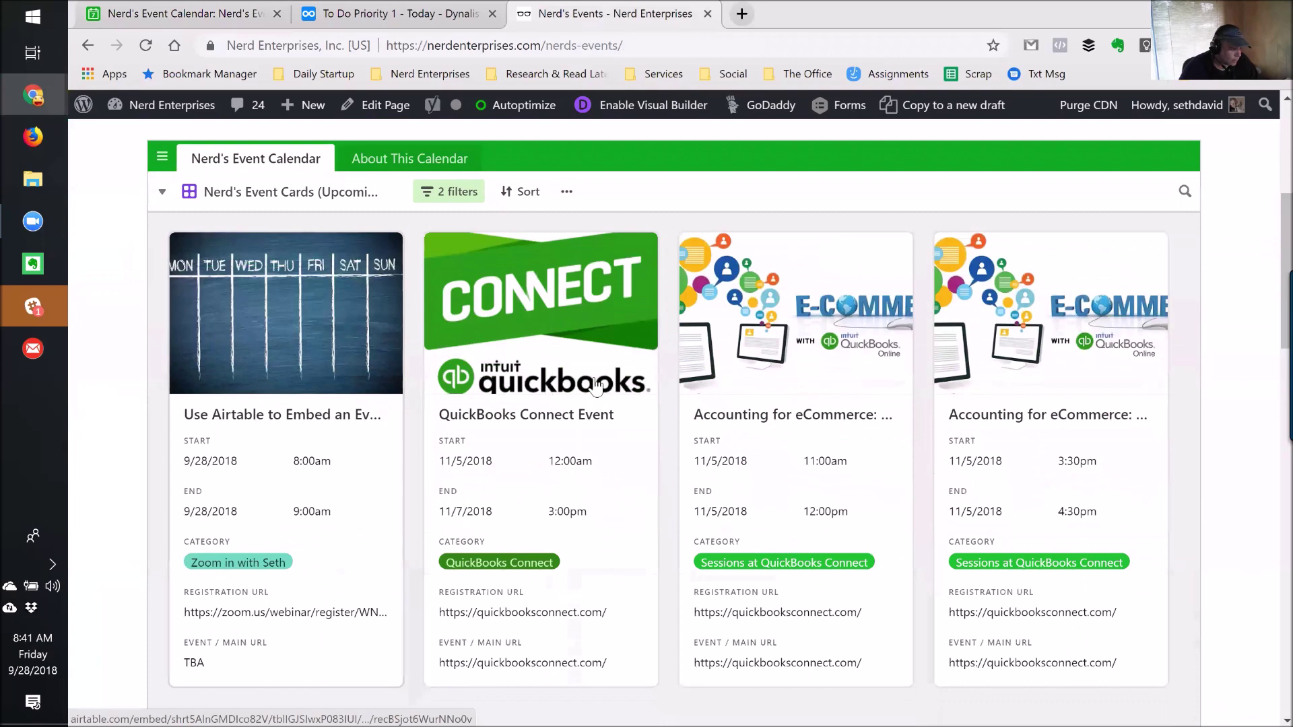
pyautogui.click(770, 366)
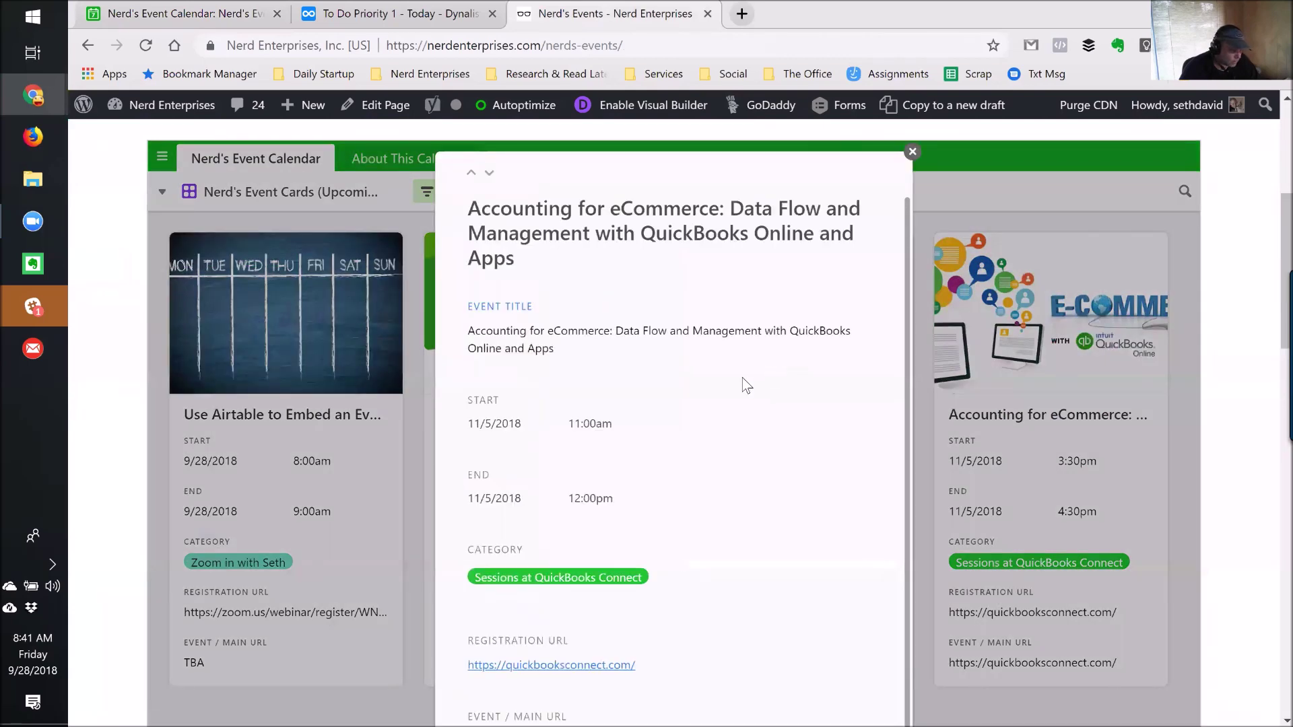
pyautogui.scroll(-3, 746, 385)
pyautogui.scroll(3, 748, 403)
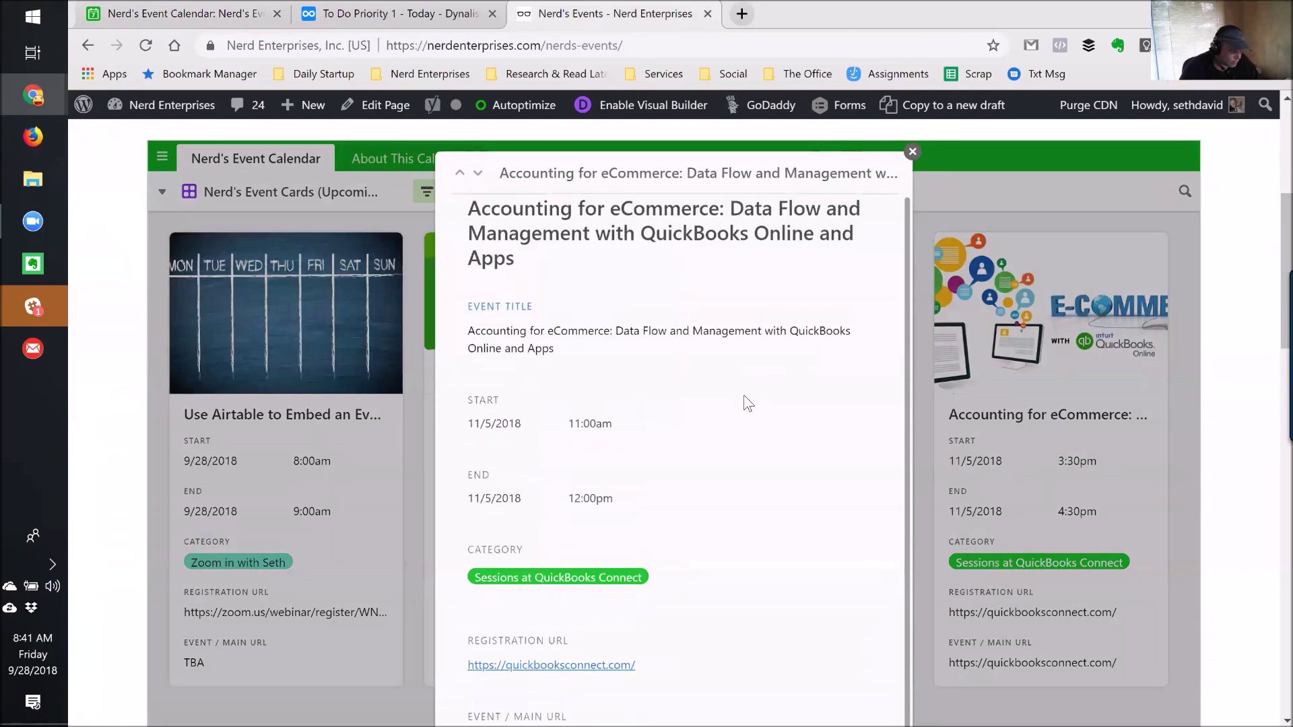
pyautogui.click(912, 152)
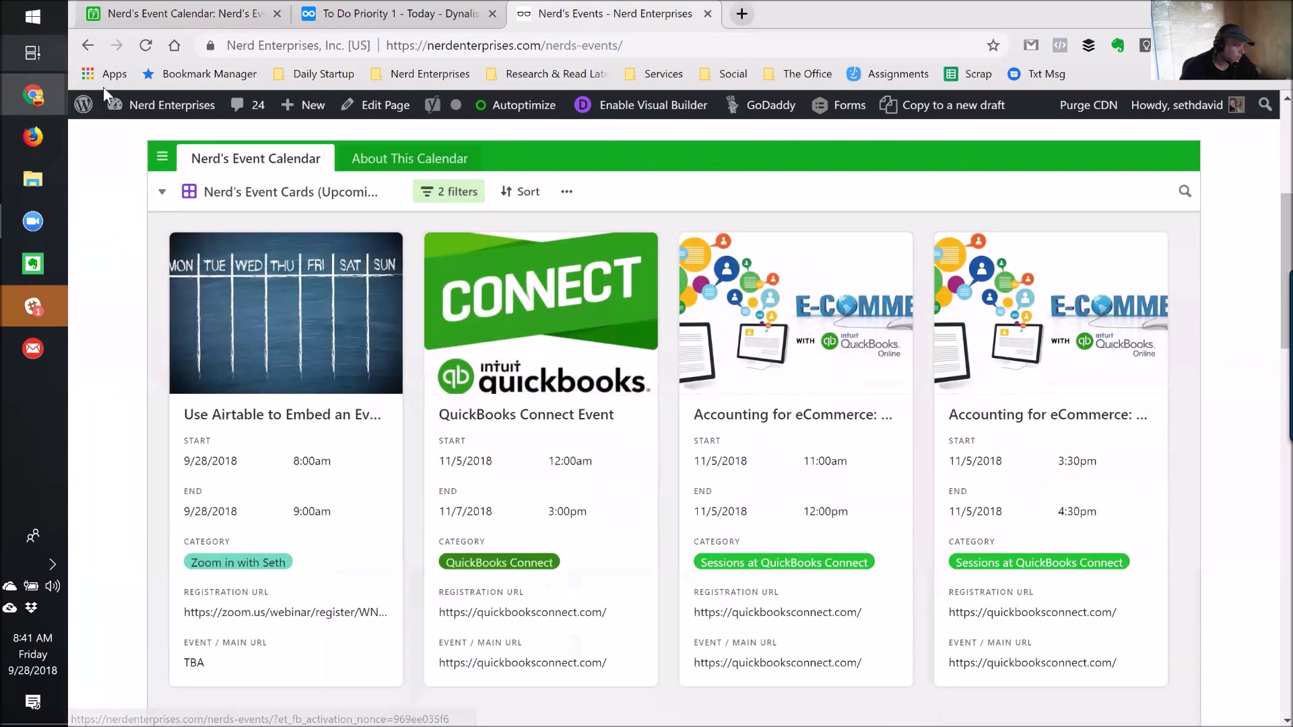
# Step: Reload the Nerd's Events web page and switch the embedded calendar to Nerd's Event Cards (Upcoming Events)
pyautogui.click(145, 47)
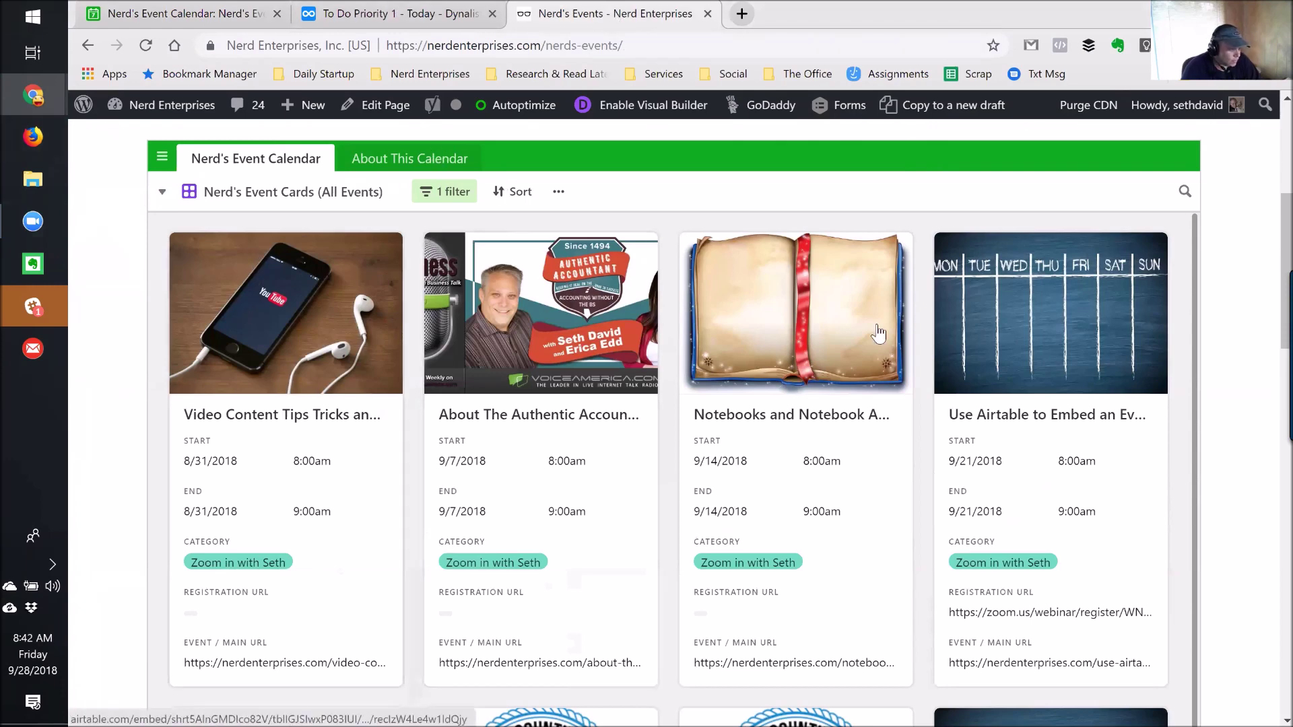
pyautogui.click(559, 313)
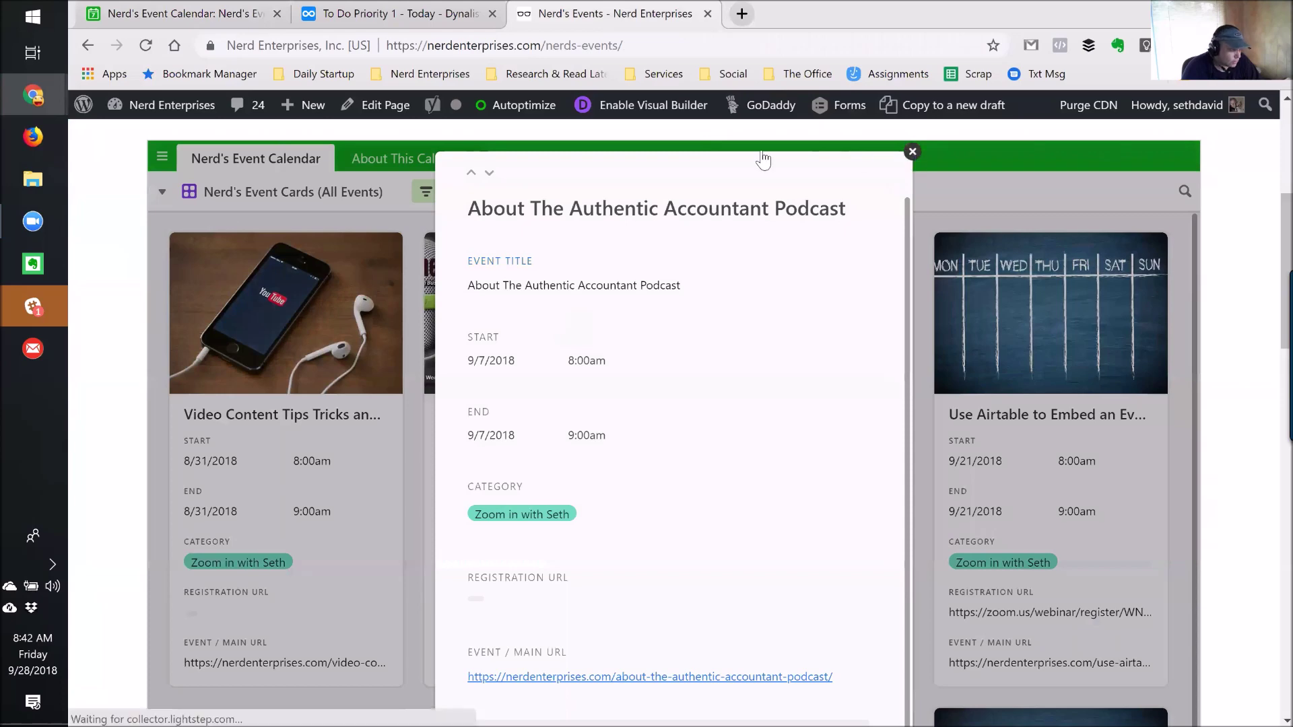
pyautogui.click(912, 152)
pyautogui.click(297, 192)
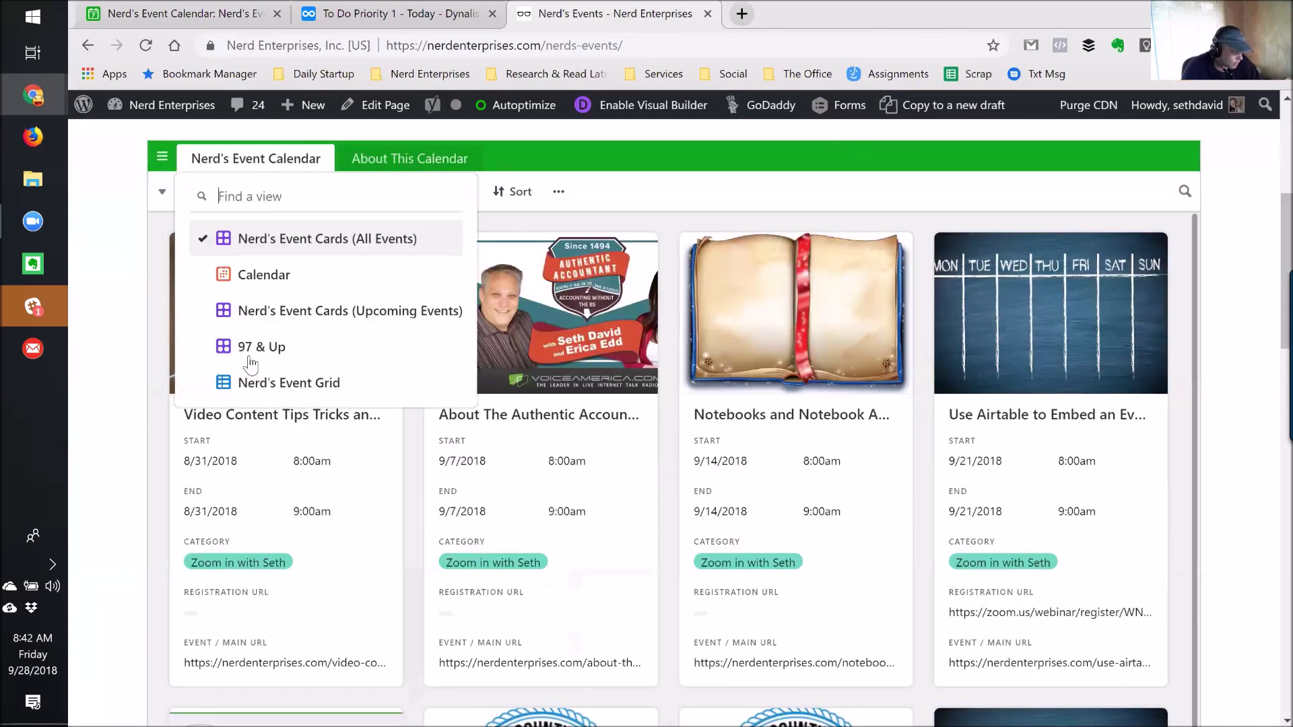
pyautogui.click(310, 320)
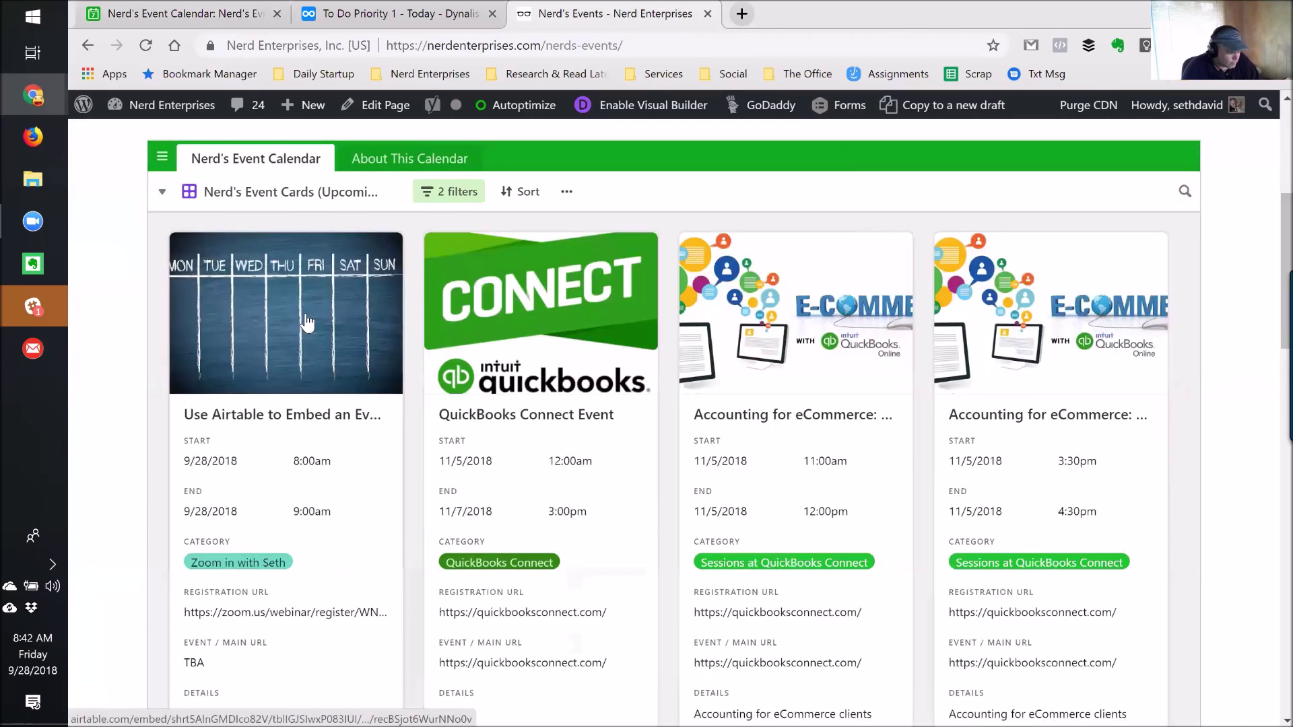
# Step: Open the embedded 11:00am Accounting for eCommerce record and check where its Details field appears
pyautogui.click(853, 380)
pyautogui.scroll(-3, 768, 397)
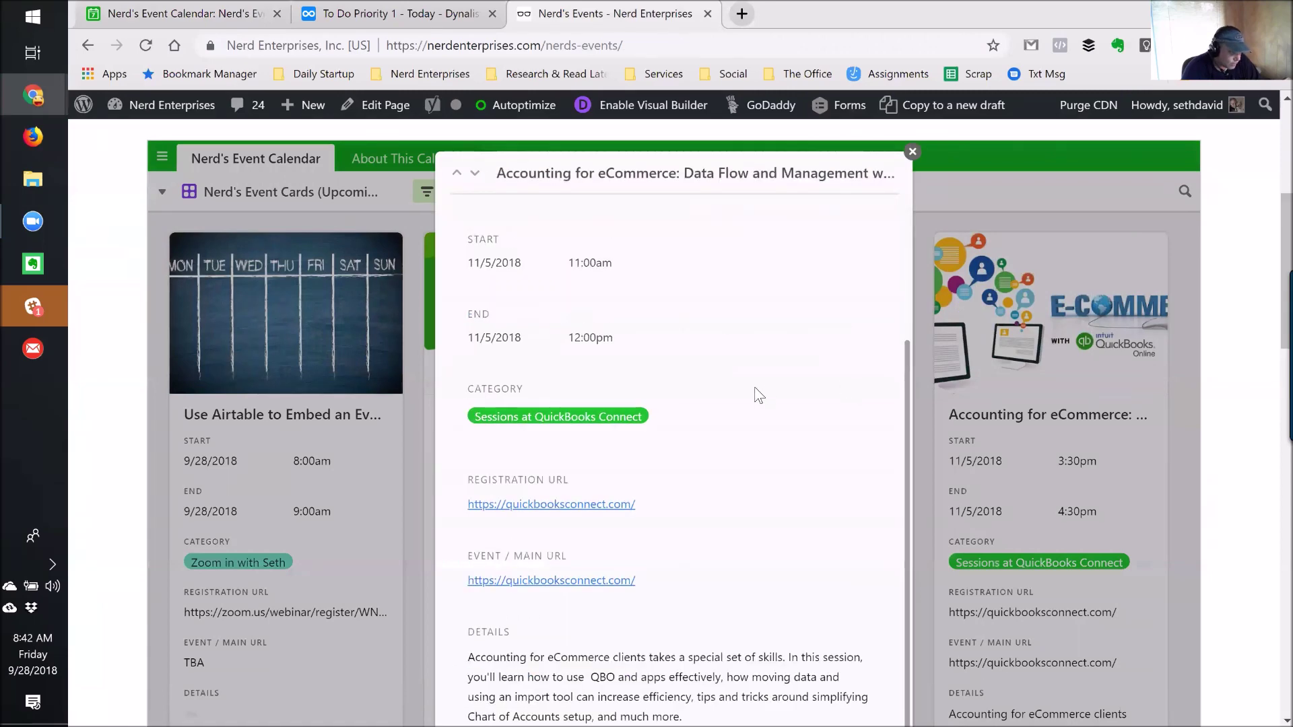
pyautogui.scroll(-3, 745, 558)
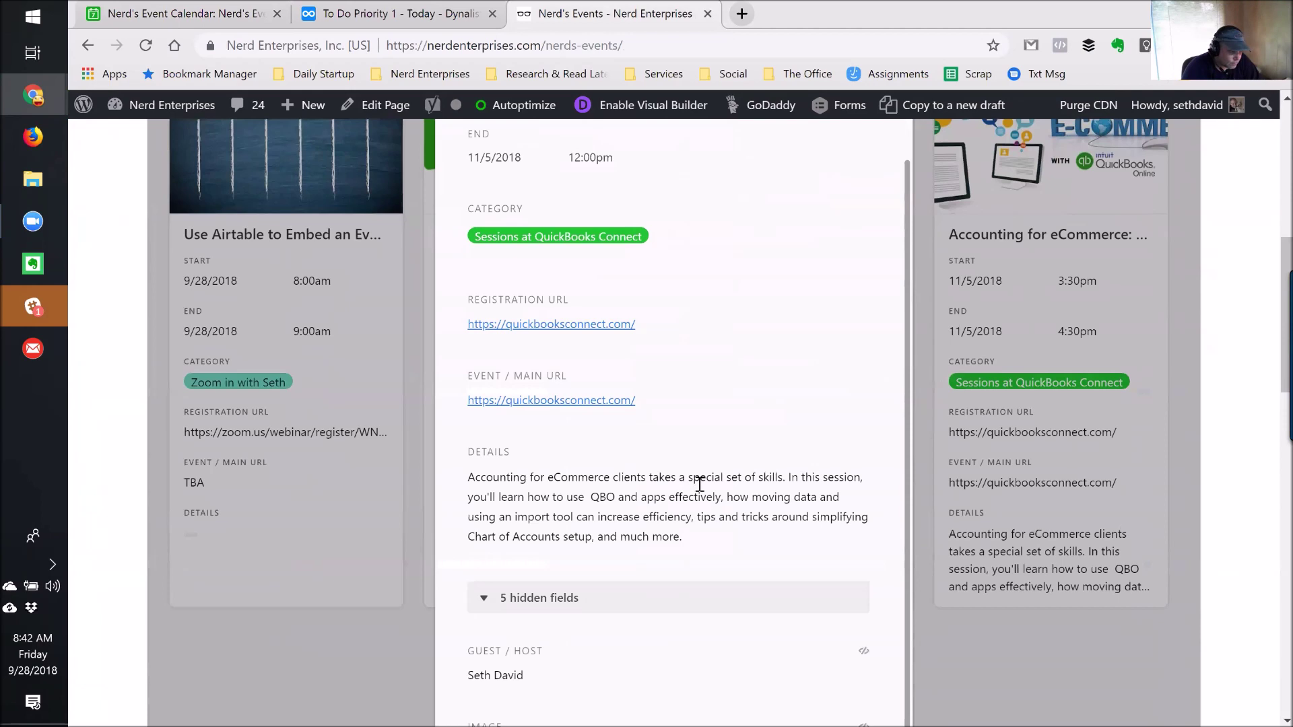
# Step: Examine the hidden fields section of the embedded 11:00am Accounting for eCommerce record
pyautogui.scroll(-3, 699, 484)
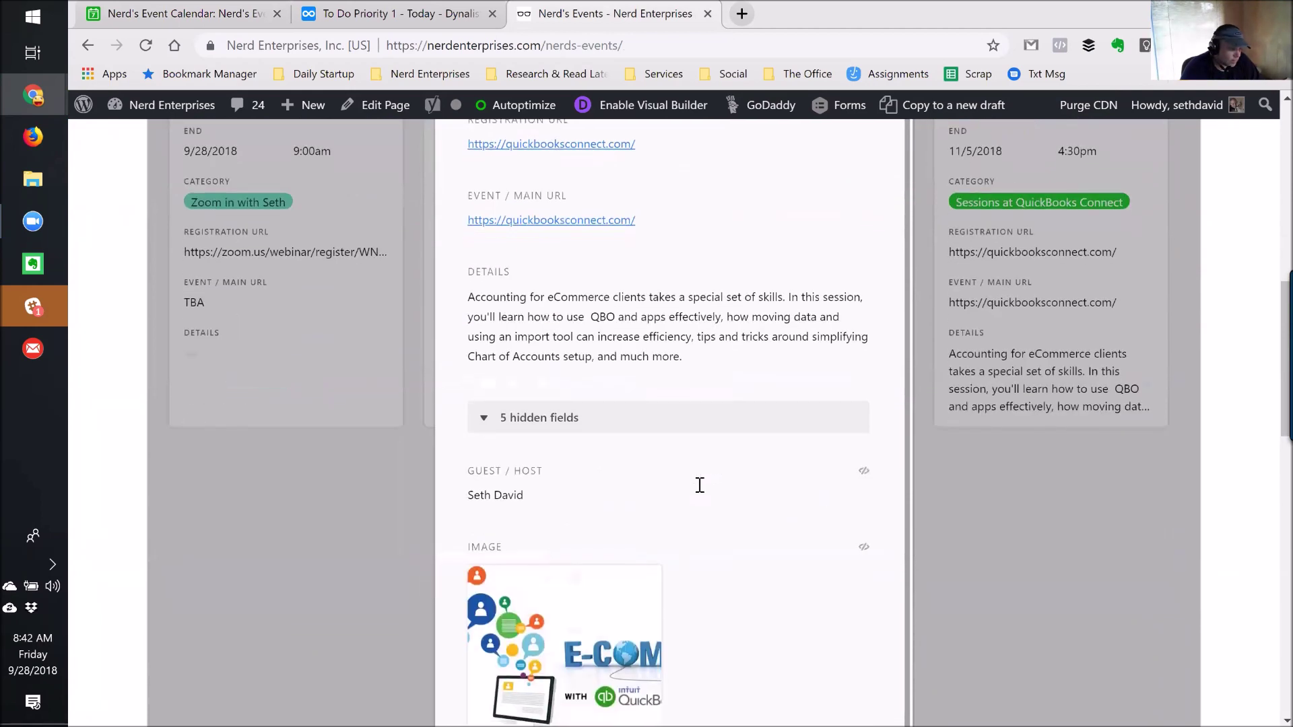
pyautogui.click(500, 421)
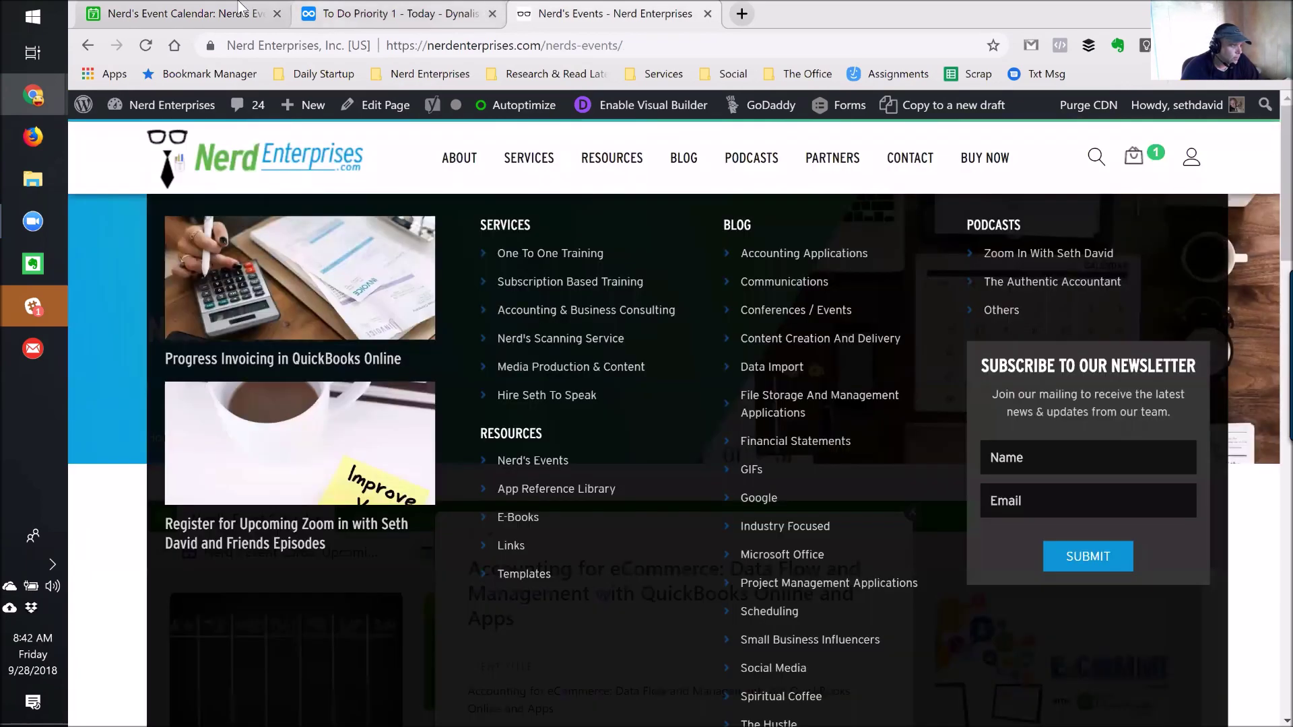
# Step: Switch to the Nerd's Event Calendar base in Airtable and look over the base-level options, including Share, and dismiss them
pyautogui.hotkey('ctrl', '1')
pyautogui.click(744, 116)
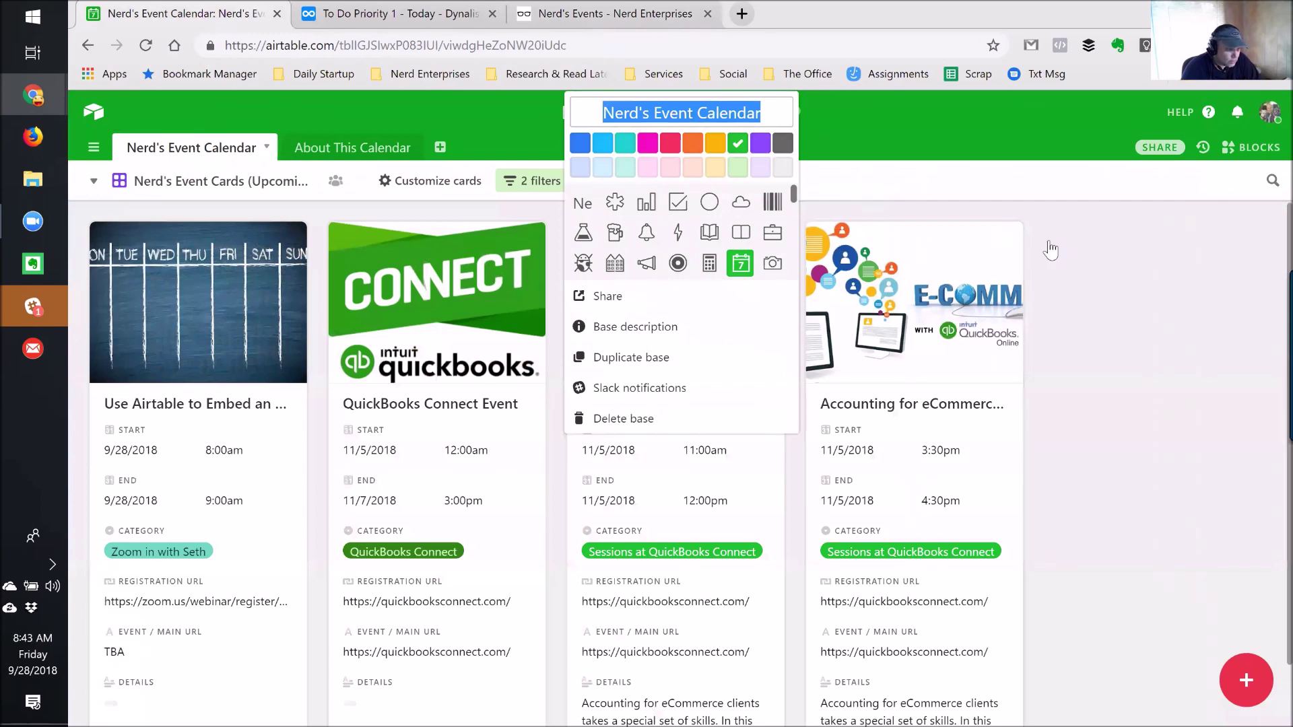
pyautogui.click(1189, 217)
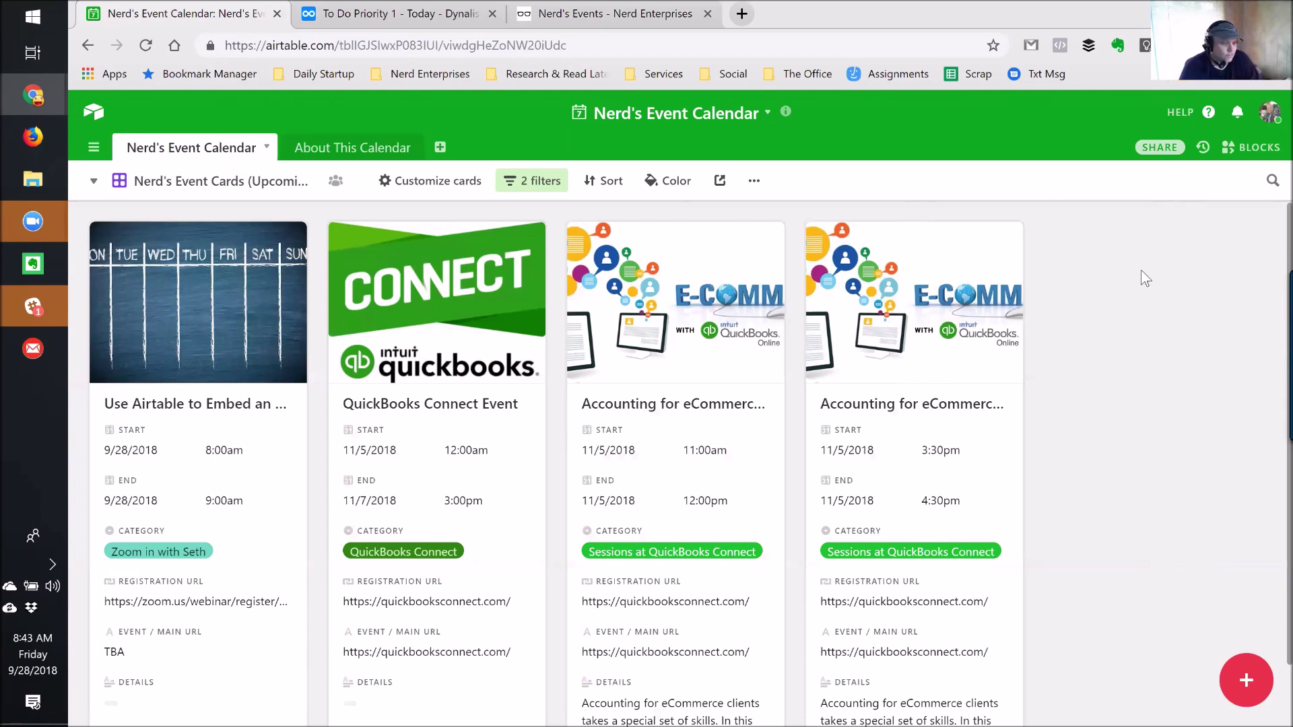
pyautogui.click(719, 122)
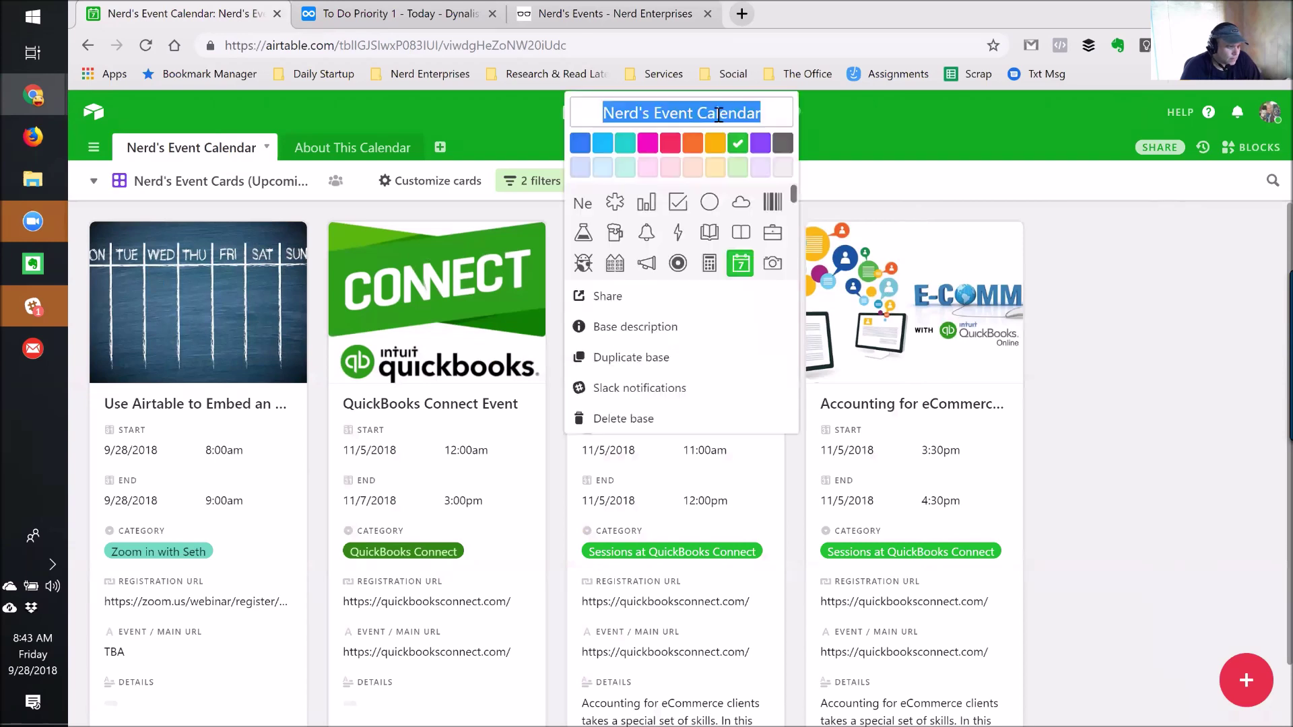
pyautogui.click(596, 297)
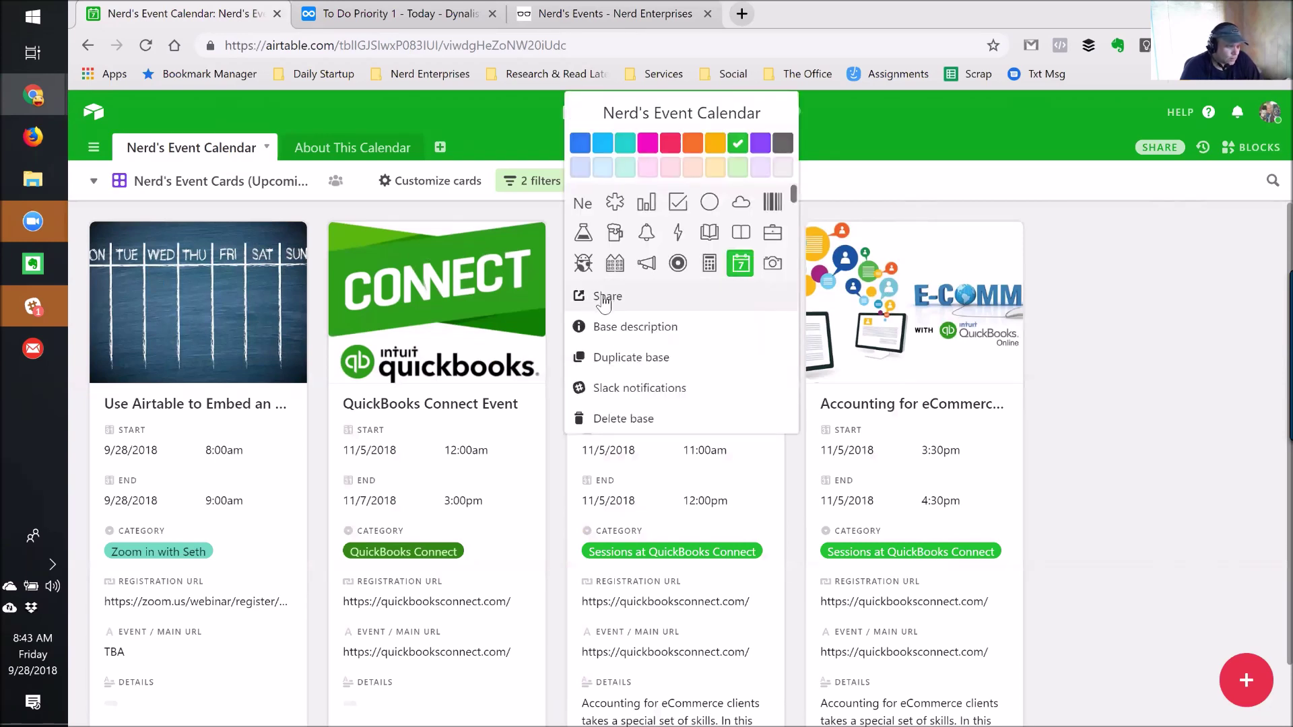
pyautogui.click(1175, 247)
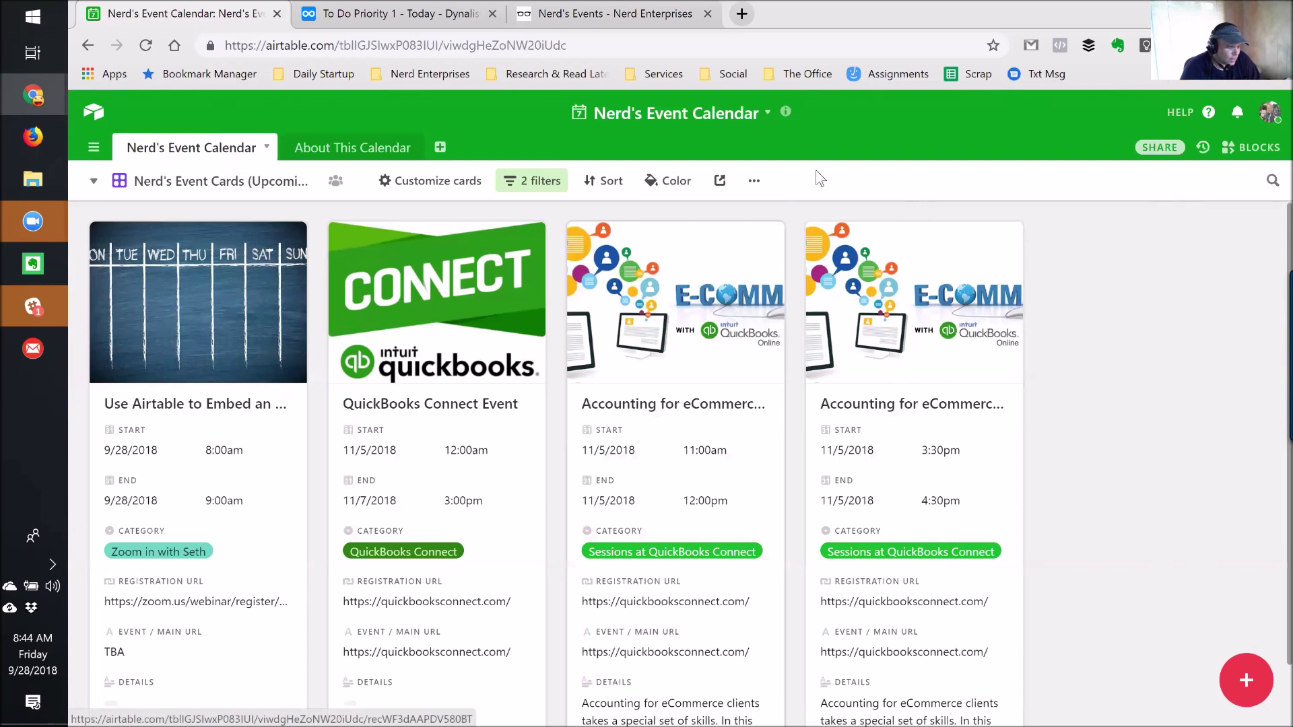
# Step: View the link-sharing option for the Upcoming Events gallery, compare it with the base-level options, and dismiss both
pyautogui.click(721, 182)
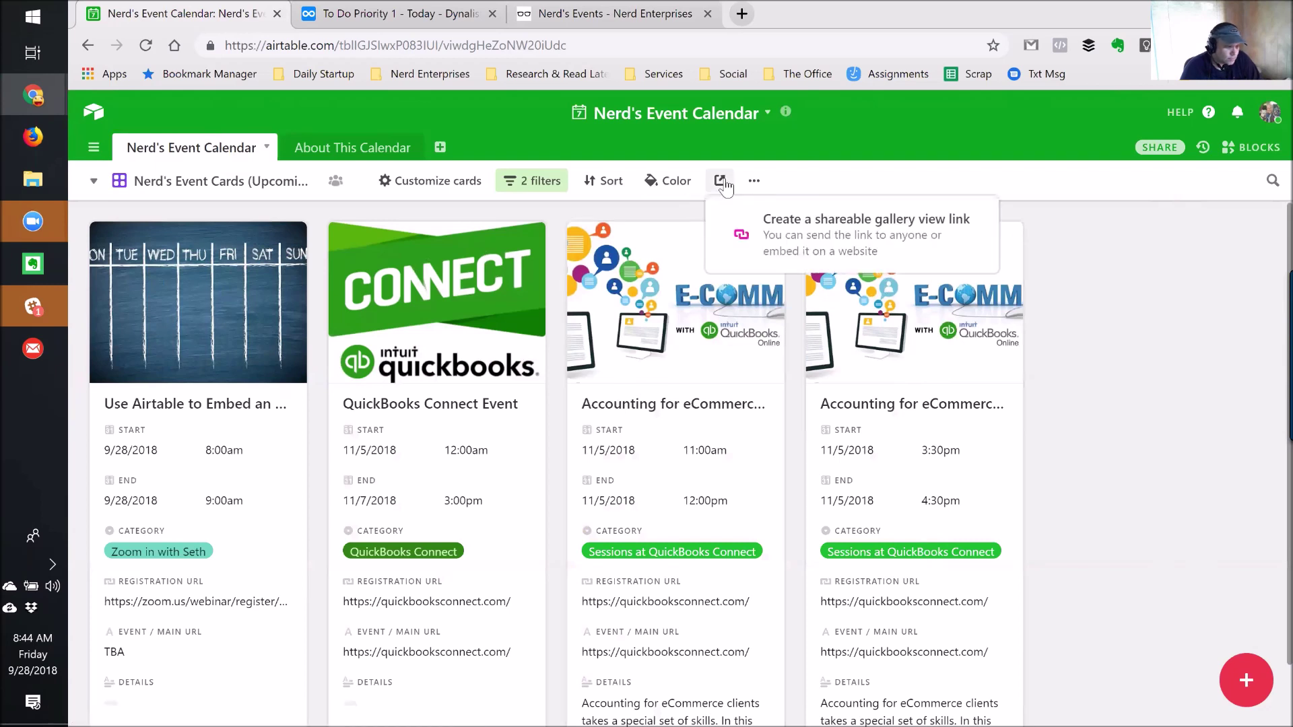
pyautogui.click(1160, 245)
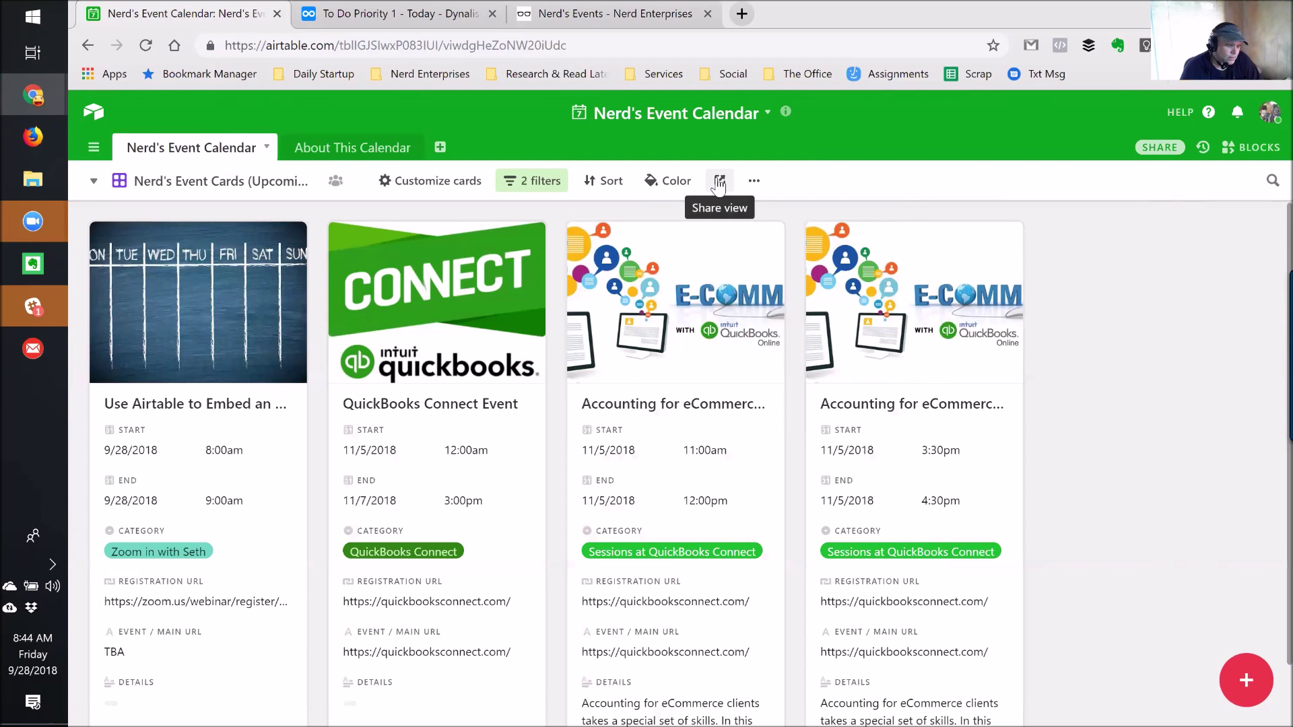
pyautogui.click(674, 113)
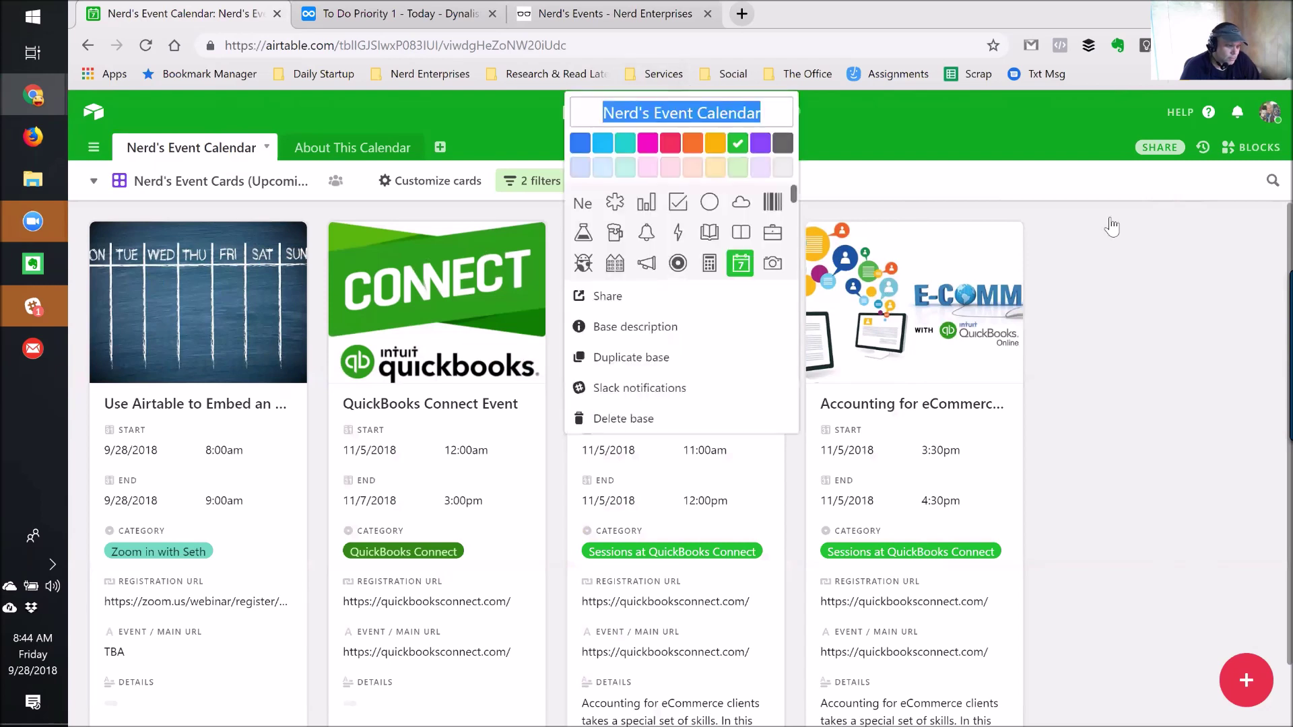
pyautogui.click(1141, 246)
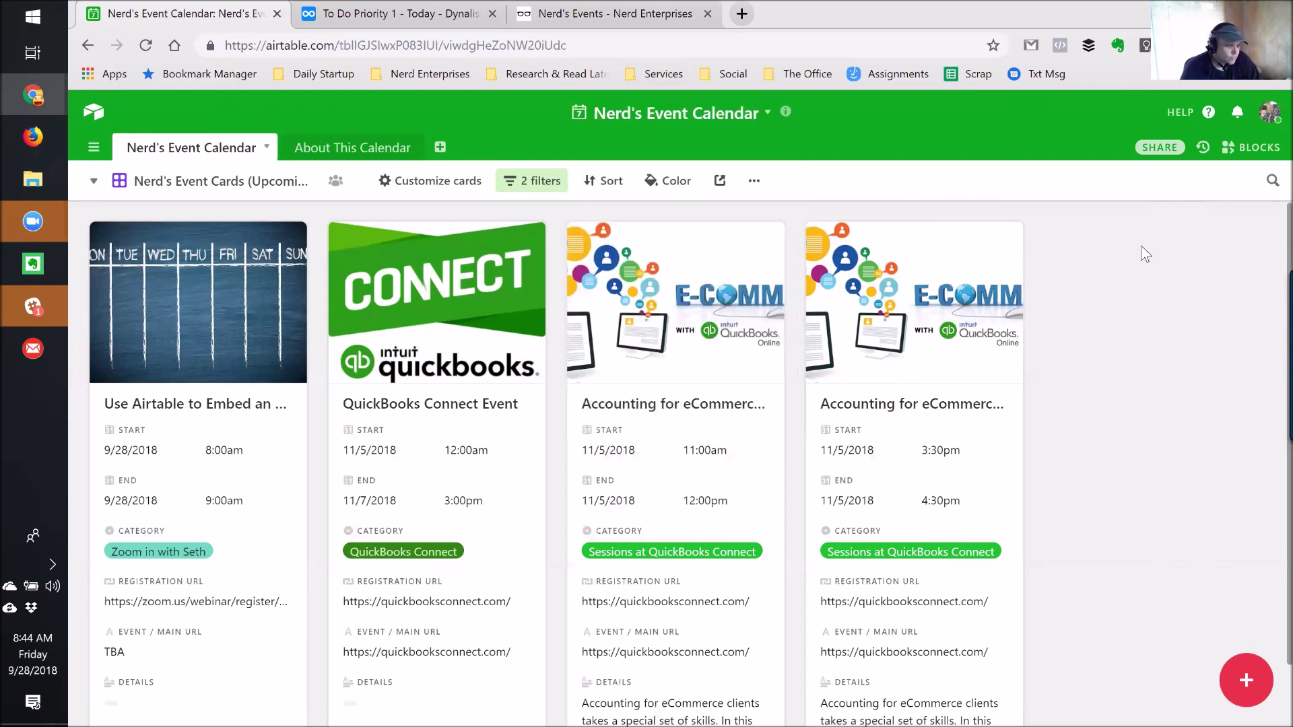
# Step: Review the read-only shared base link and shared view link options in the base's sharing settings, and close the dialog
pyautogui.click(678, 116)
pyautogui.click(607, 297)
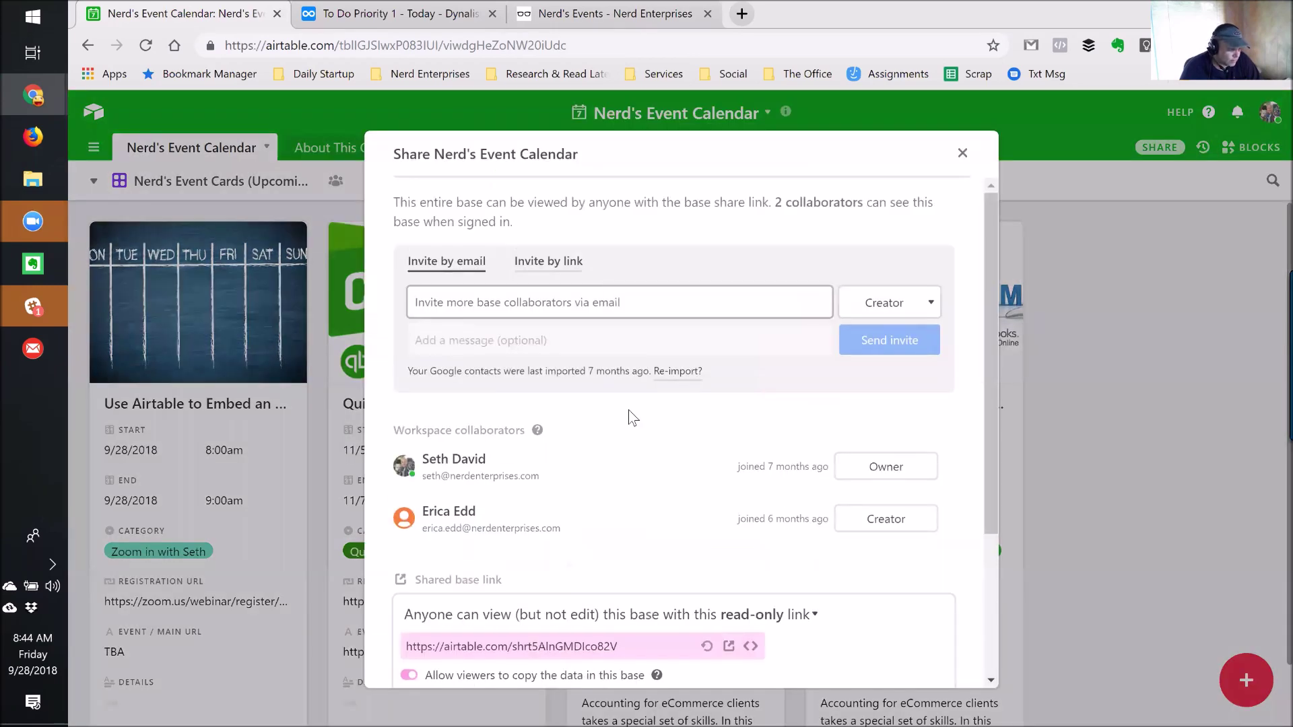
pyautogui.scroll(-3, 633, 412)
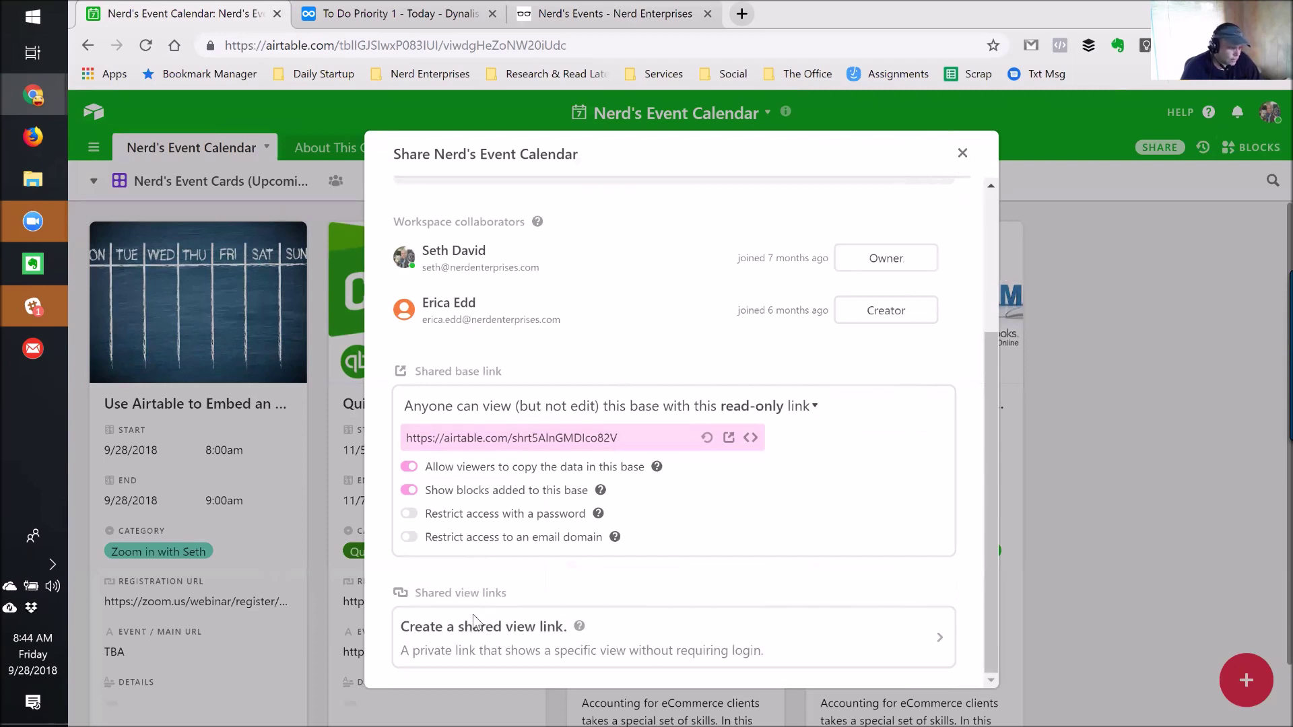
pyautogui.click(962, 153)
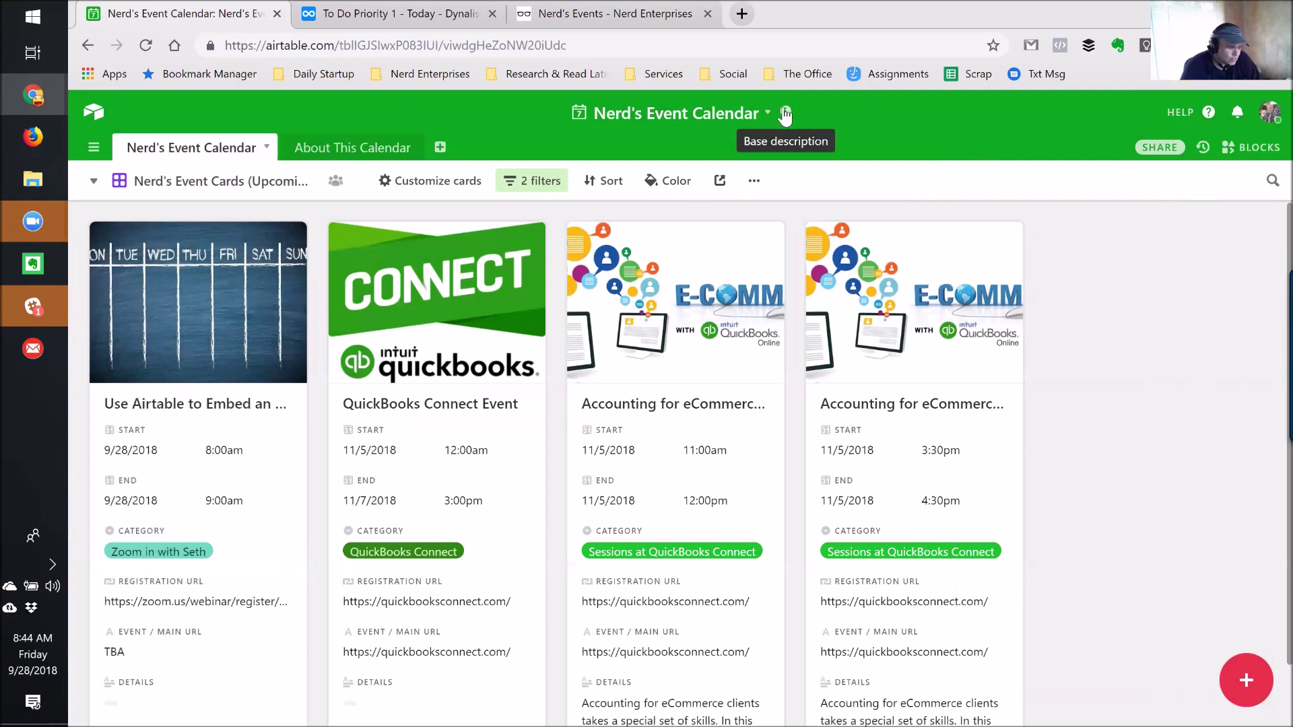
# Step: Revisit the base-level options and the shareable gallery view link option without creating a link
pyautogui.click(728, 117)
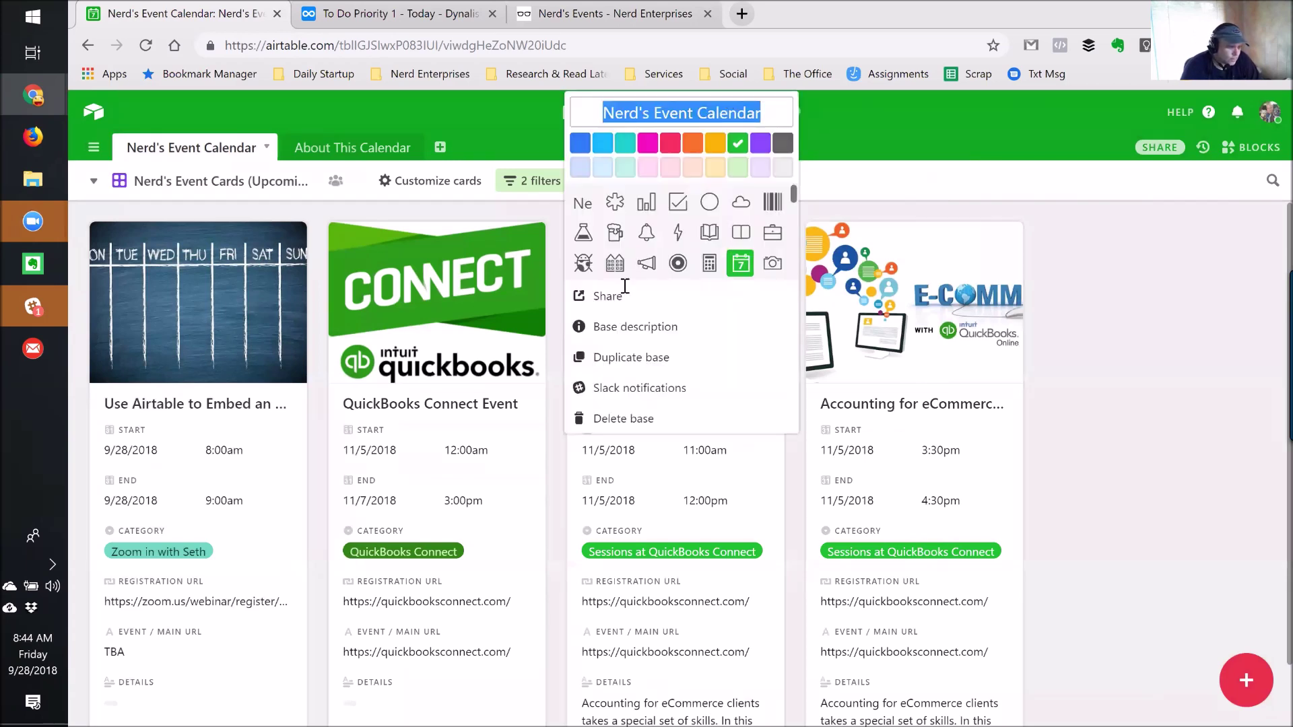
pyautogui.click(1042, 267)
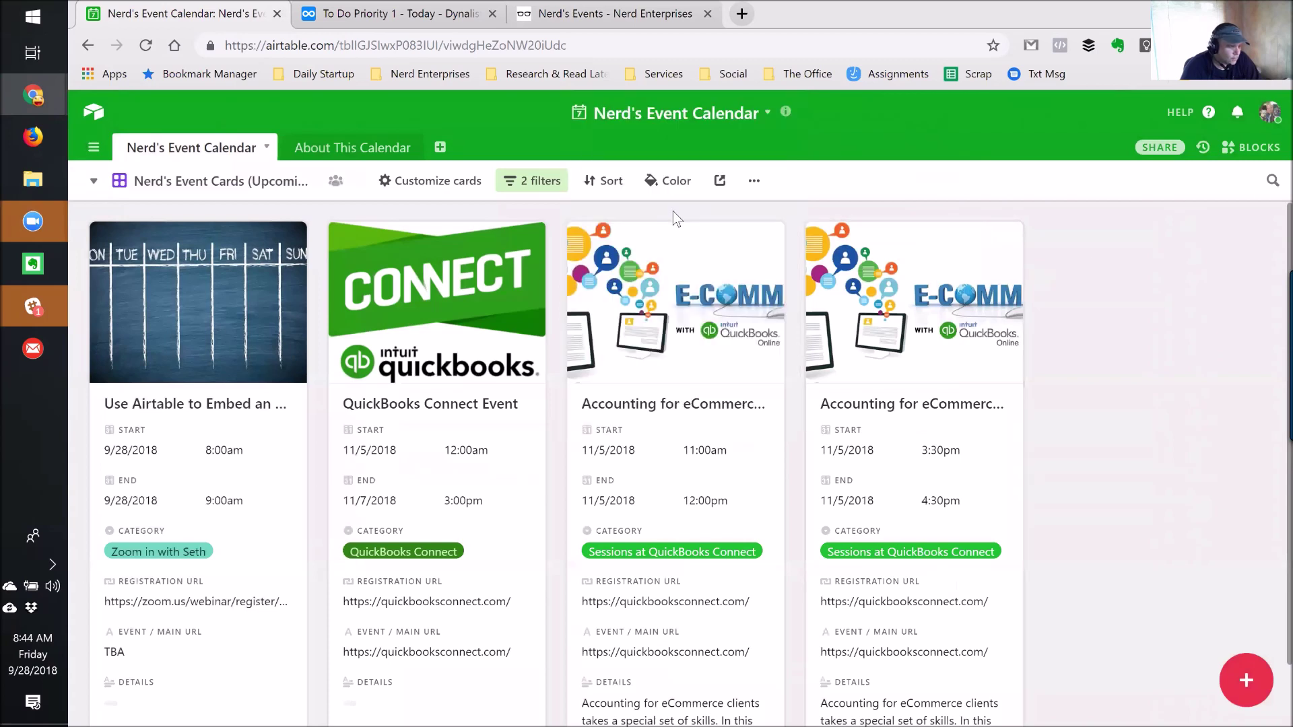
pyautogui.click(720, 188)
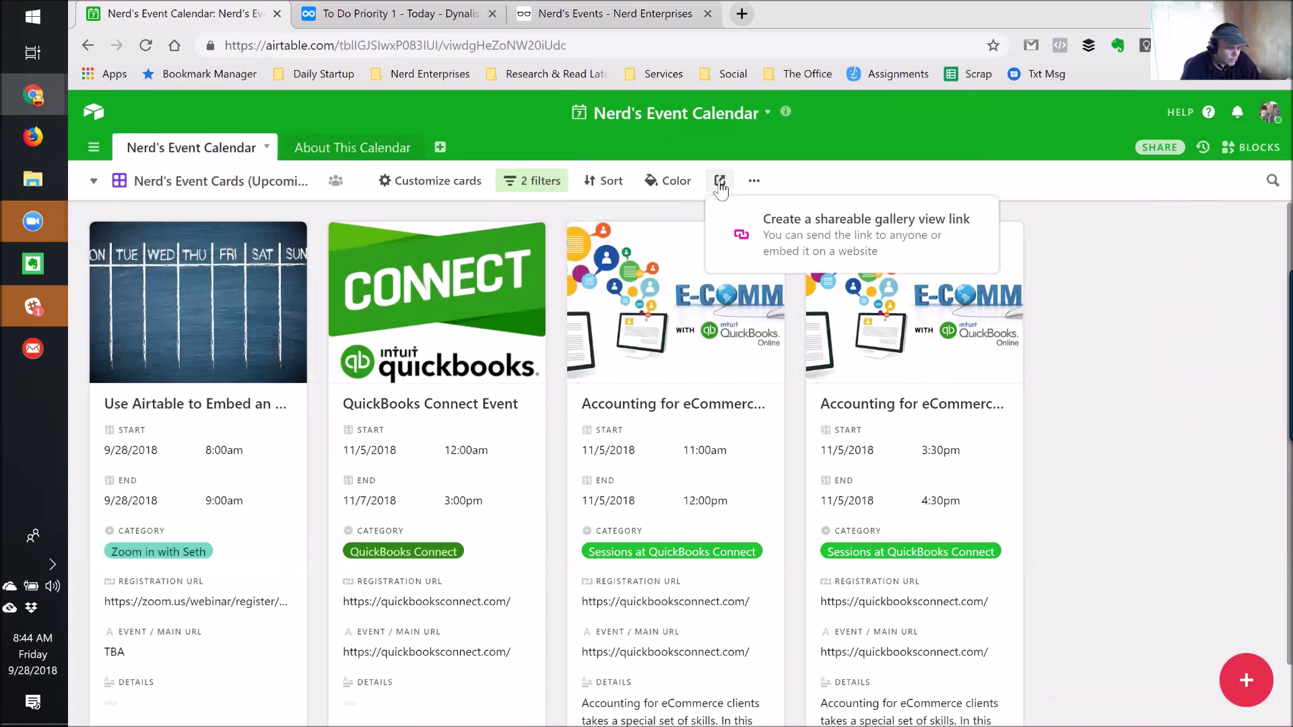
pyautogui.click(1072, 246)
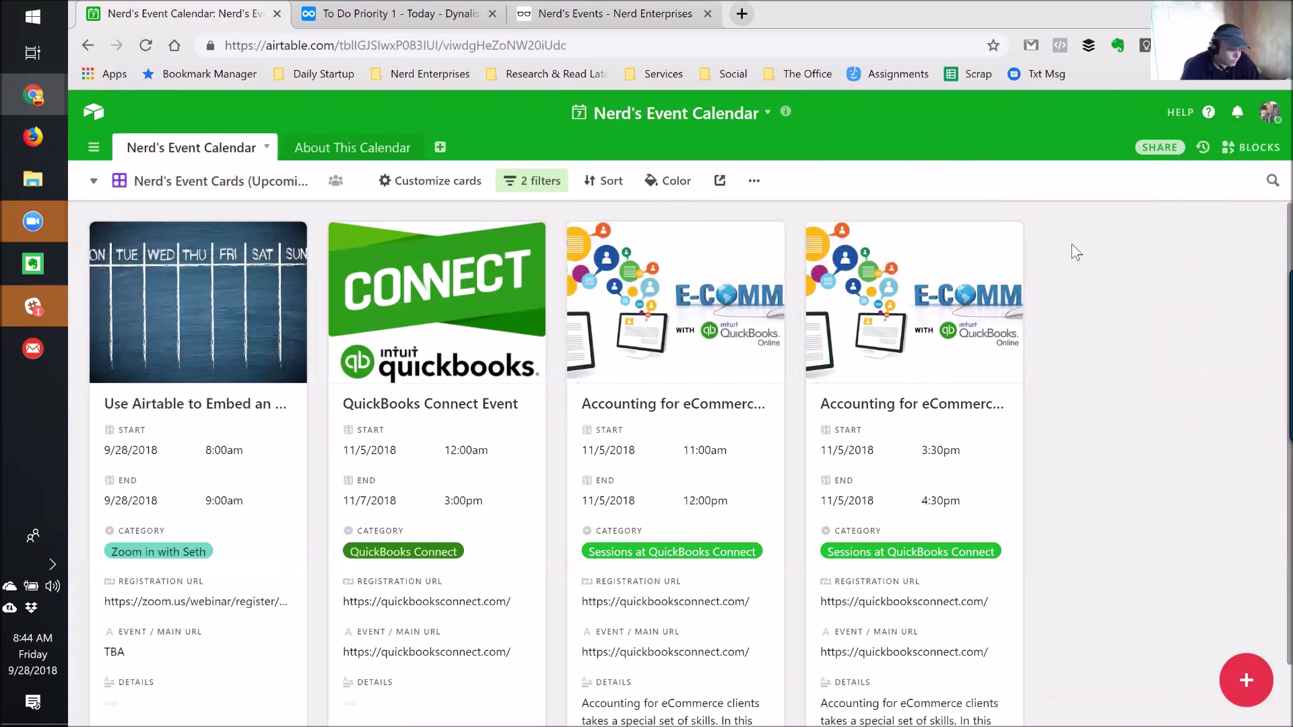
# Step: Switch the Airtable table to the Nerd's Event Grid view and select the first event title
pyautogui.click(163, 182)
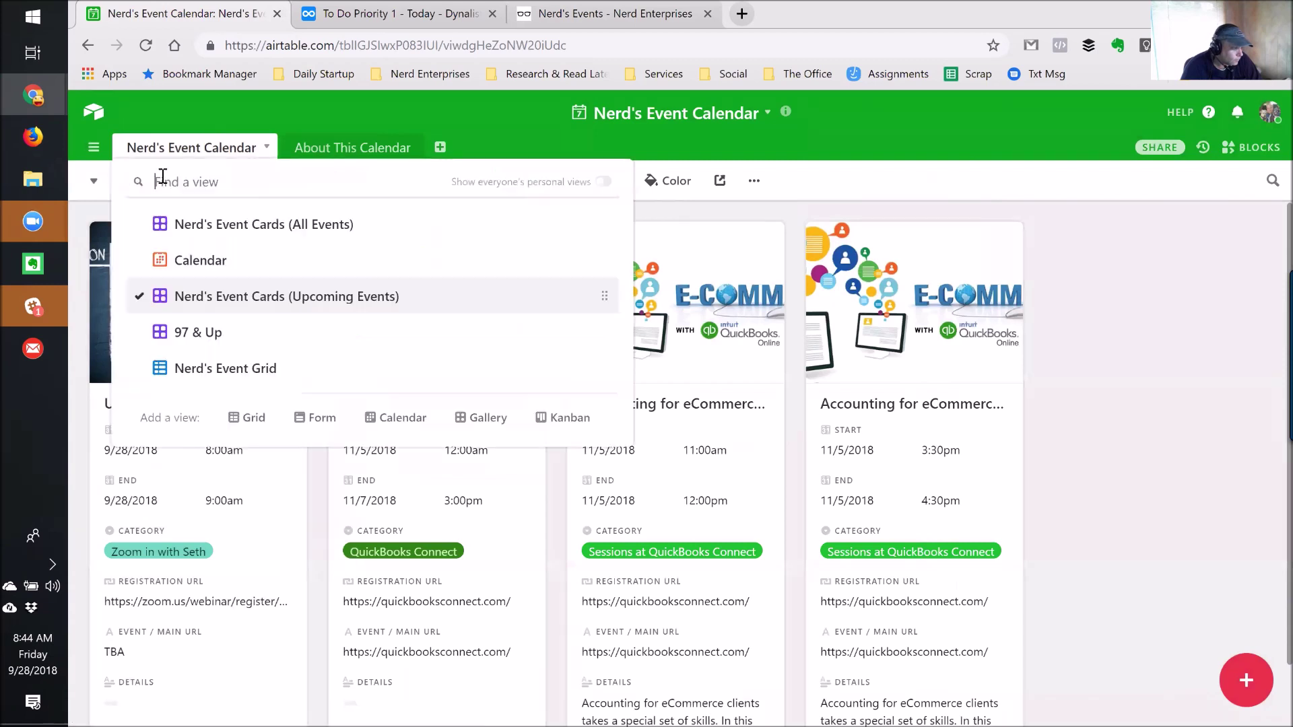
pyautogui.click(194, 371)
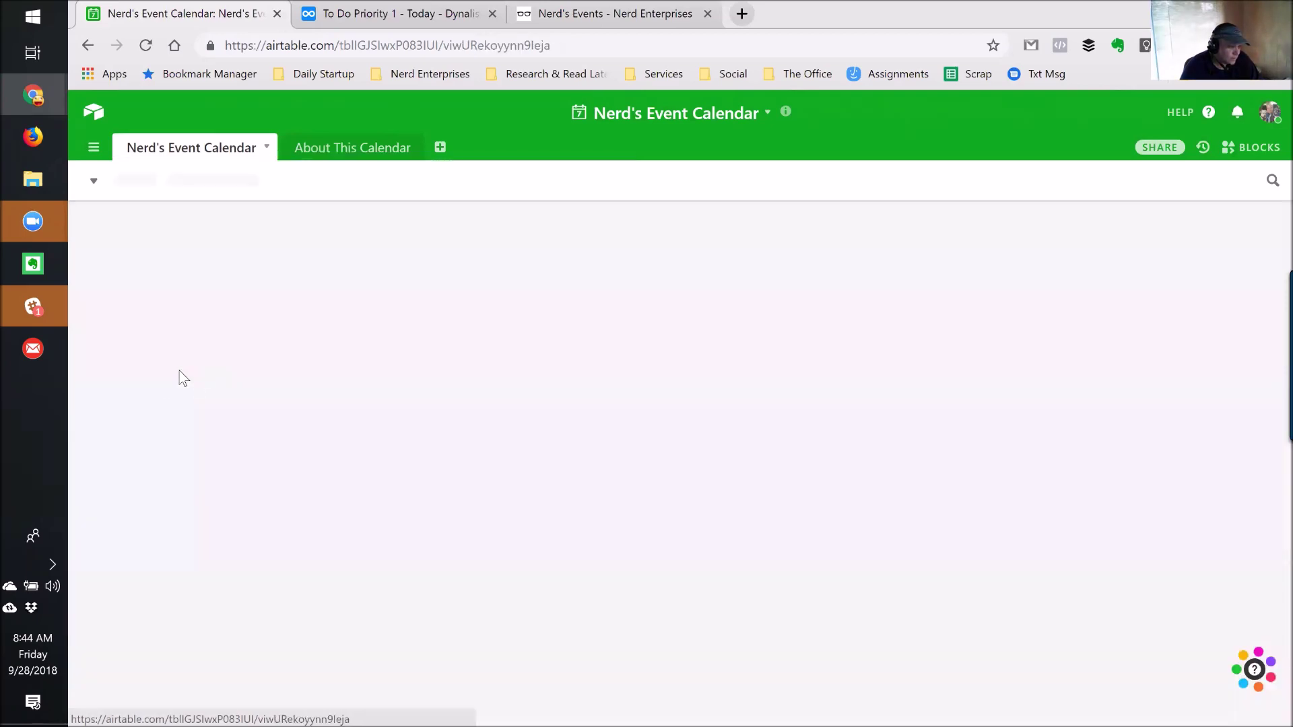
pyautogui.click(283, 258)
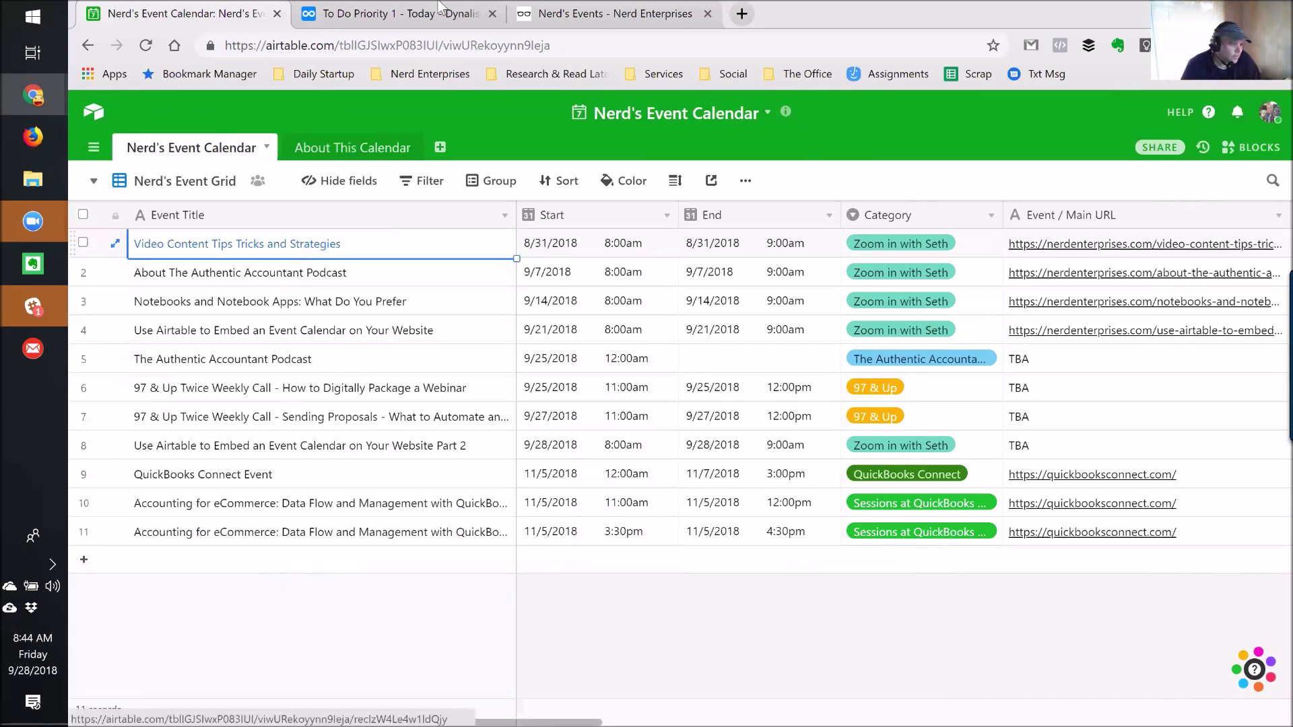
# Step: Return to the Nerd Enterprises website and browse the Zoom In podcast archive's post list
pyautogui.click(614, 15)
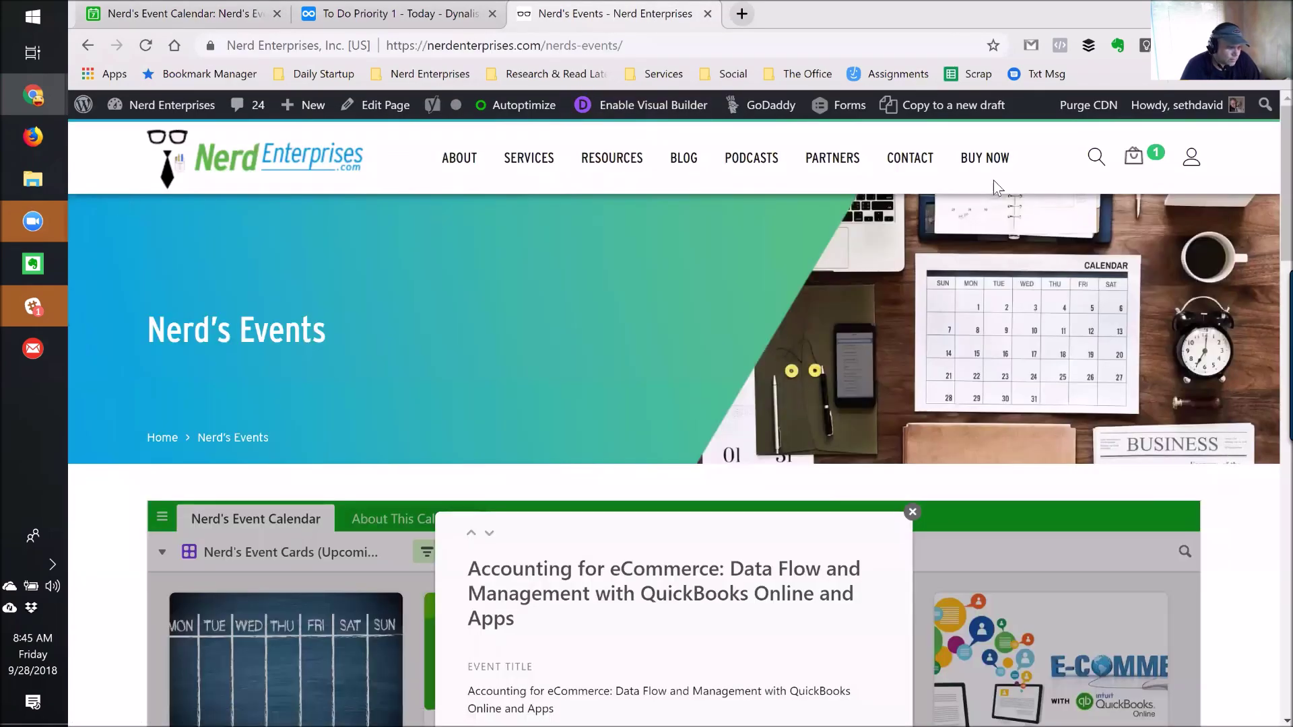
pyautogui.moveTo(761, 161)
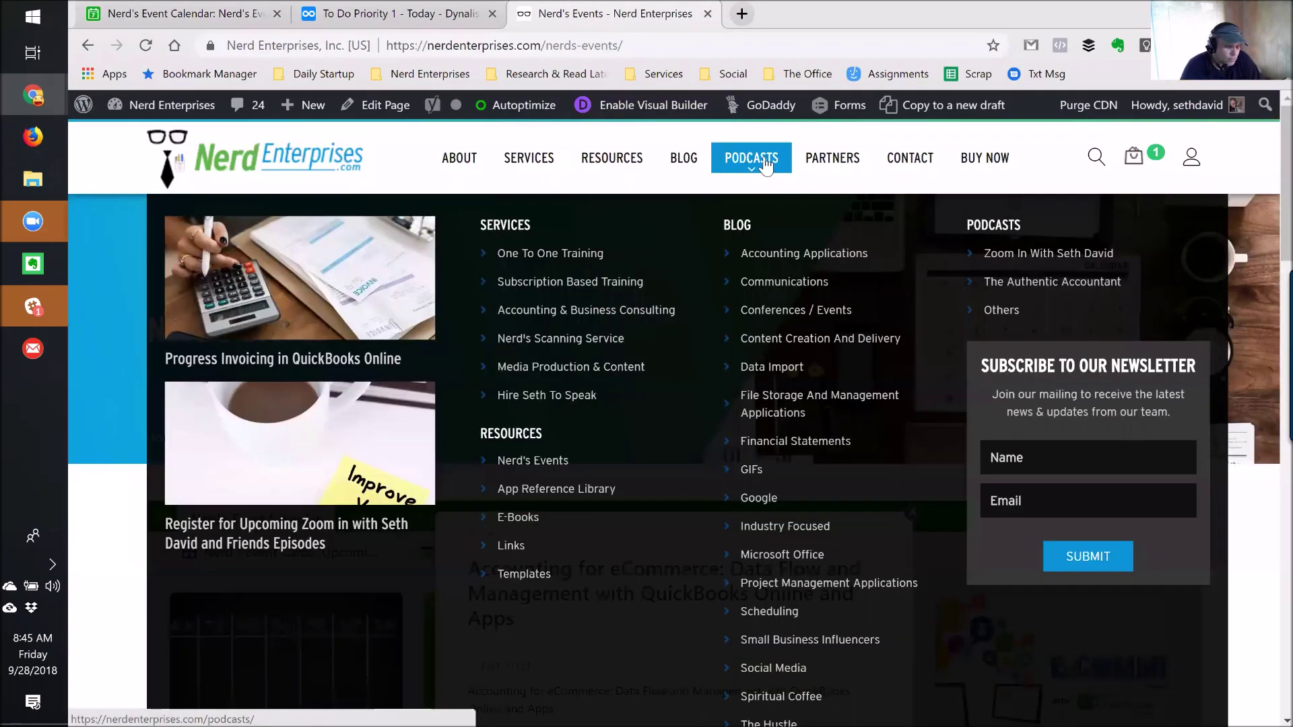
pyautogui.click(1049, 257)
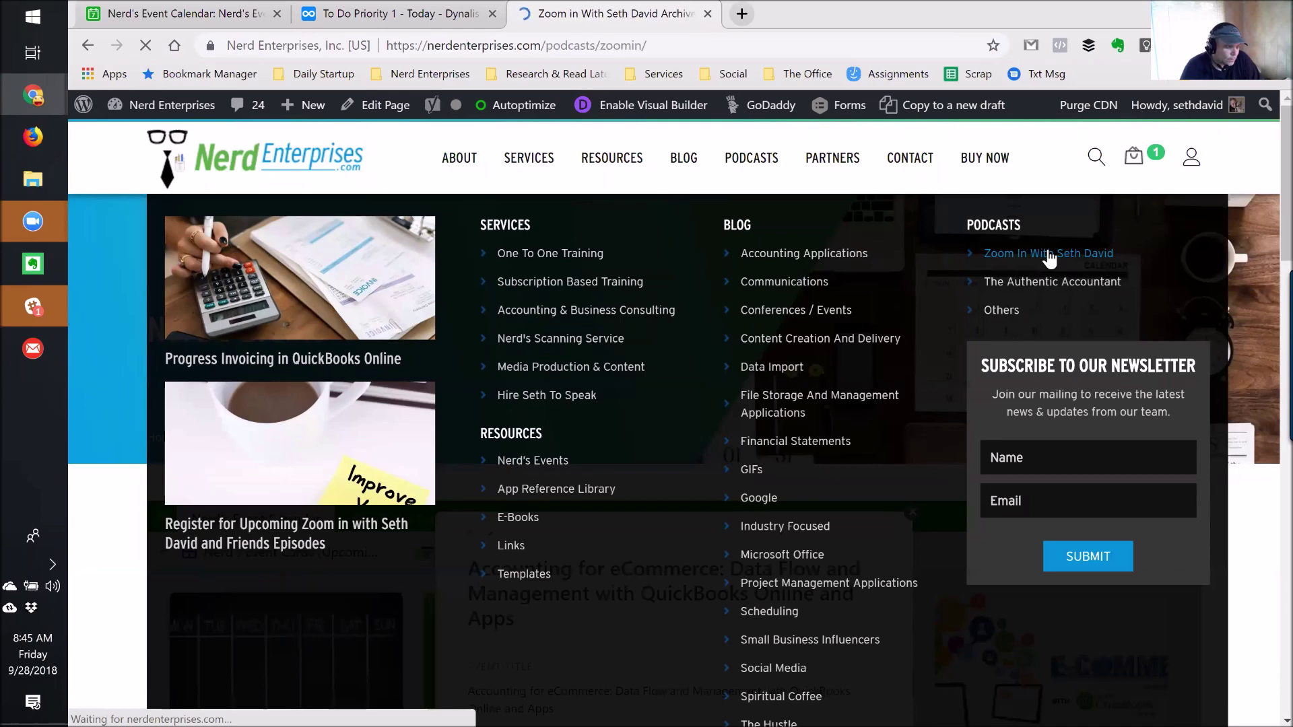
pyautogui.scroll(-3, 1039, 336)
pyautogui.scroll(-1, 1034, 333)
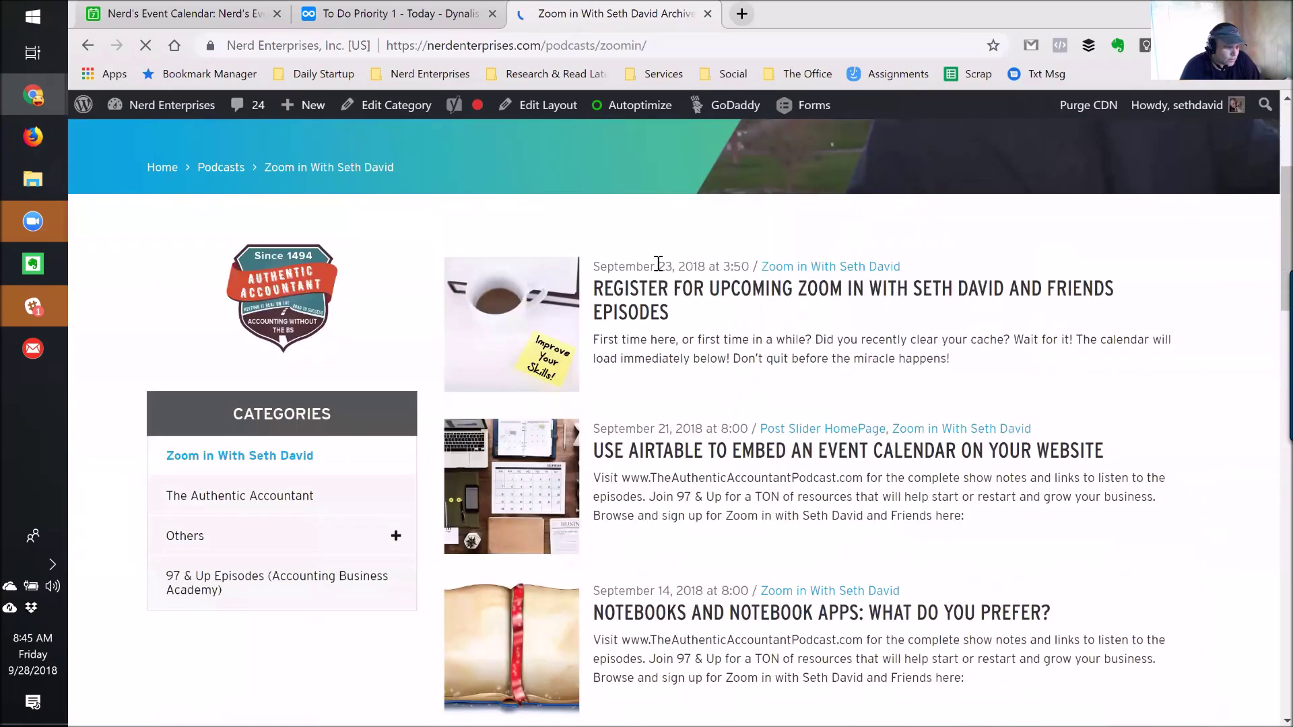
# Step: Open the post on registering for upcoming Zoom In episodes and examine its embedded calendar and the loading notice above it
pyautogui.click(881, 294)
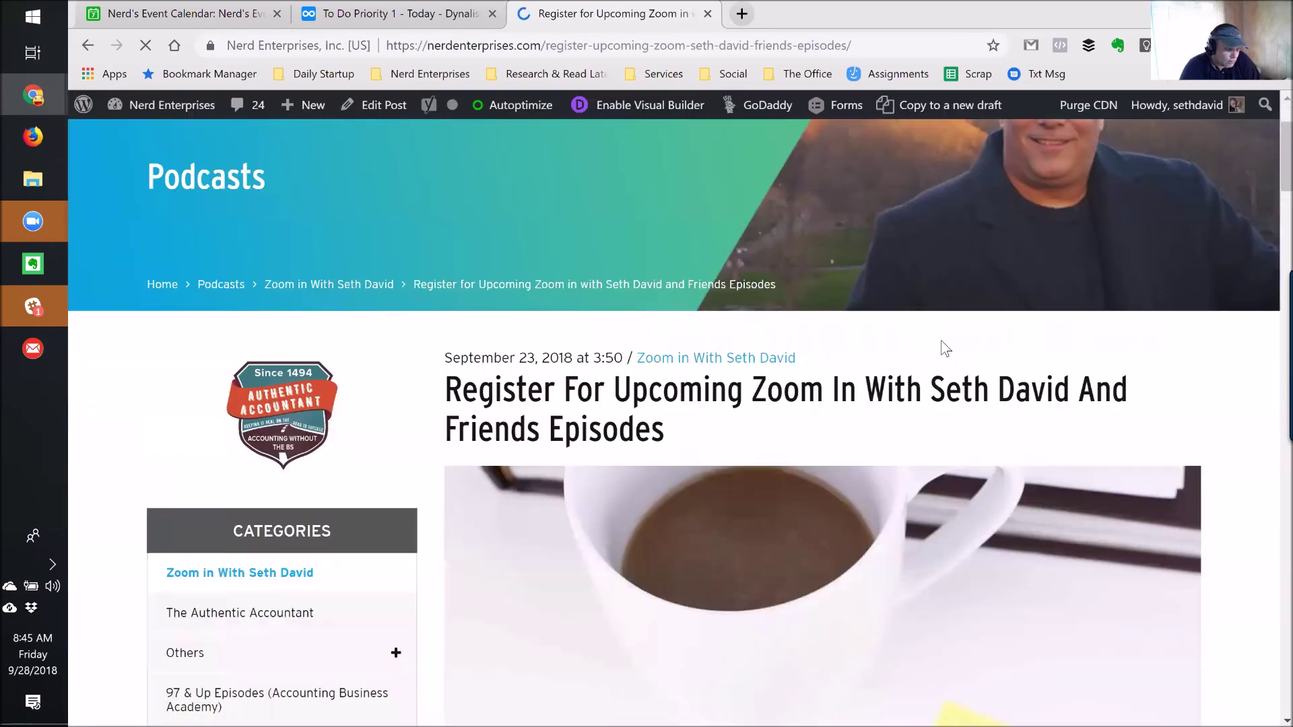
pyautogui.scroll(-10, 940, 341)
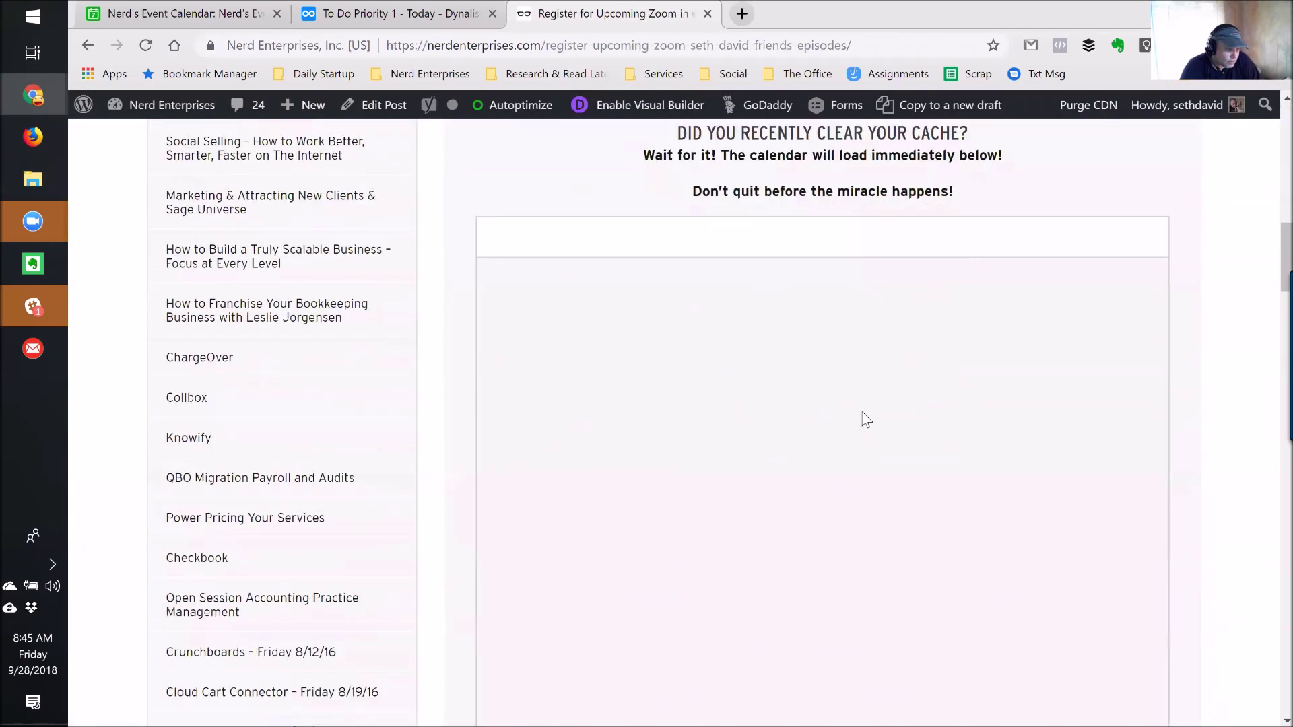
pyautogui.scroll(1, 858, 410)
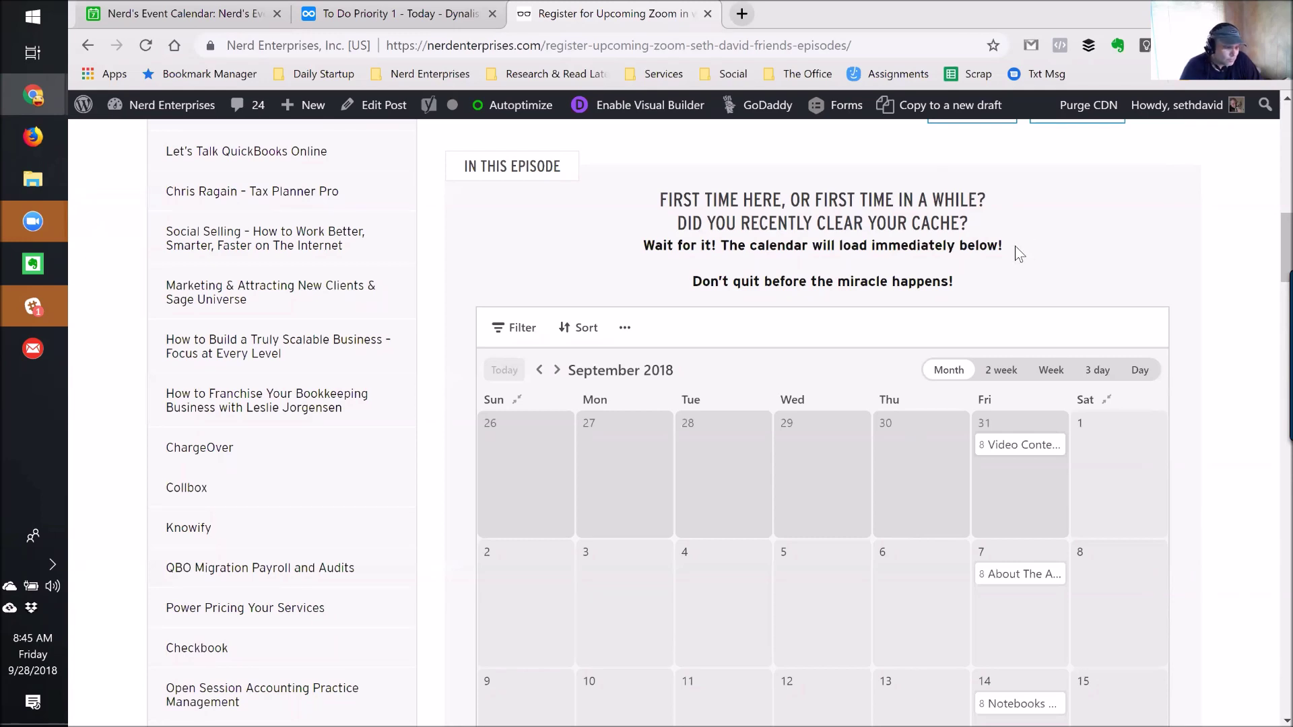
pyautogui.scroll(5, 1015, 247)
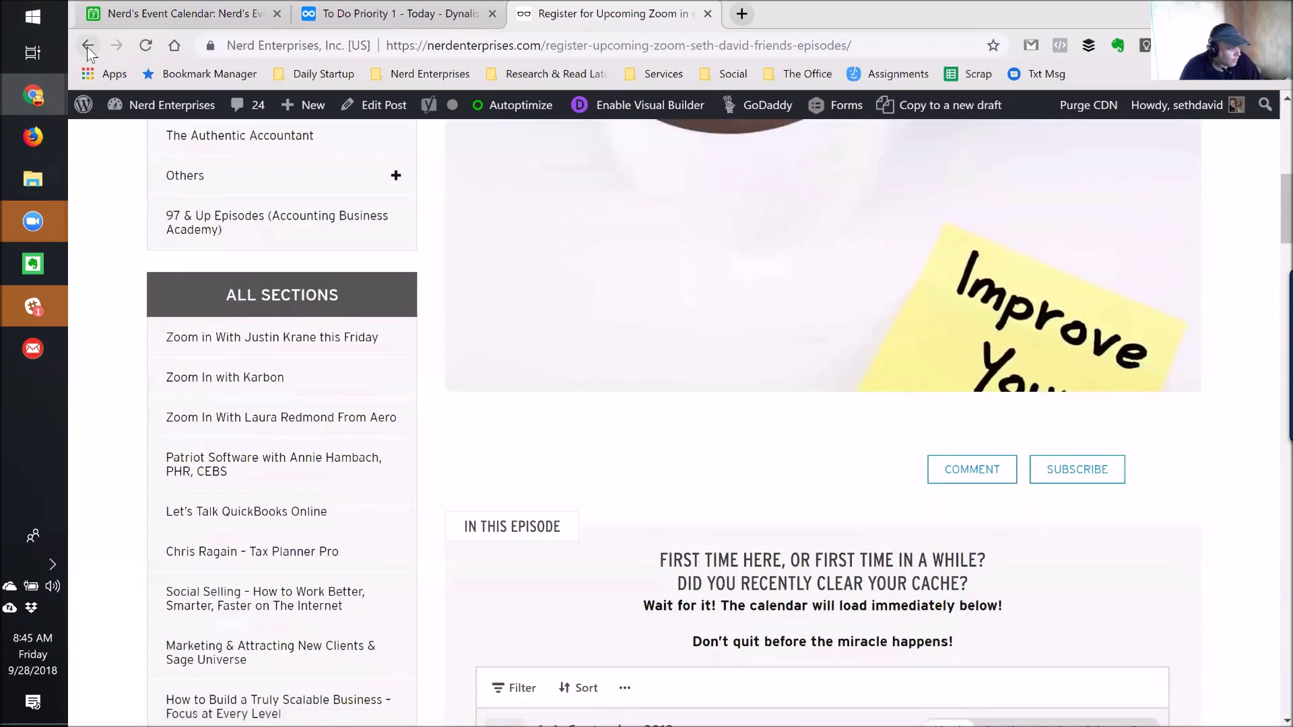
# Step: Go back to the podcast archive, open the Use Airtable to Embed an Event Calendar on Your Website post, and examine its embedded calendar
pyautogui.click(88, 48)
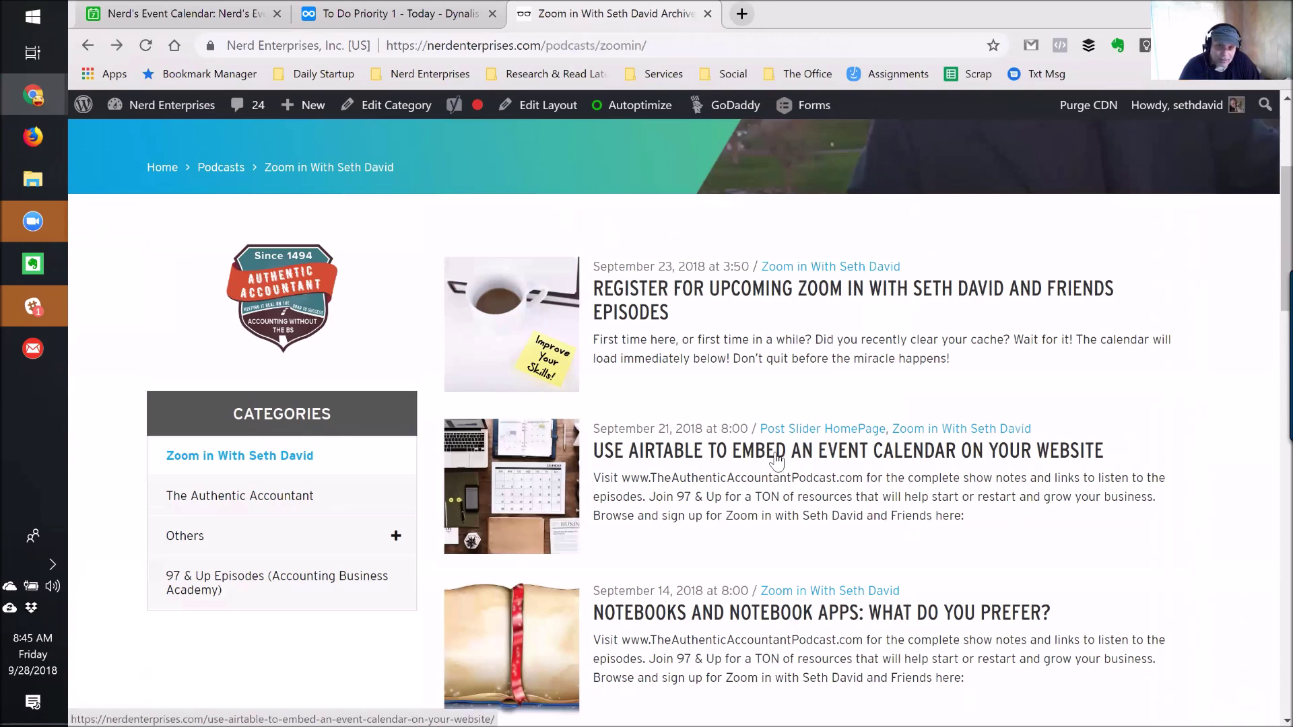
pyautogui.click(774, 460)
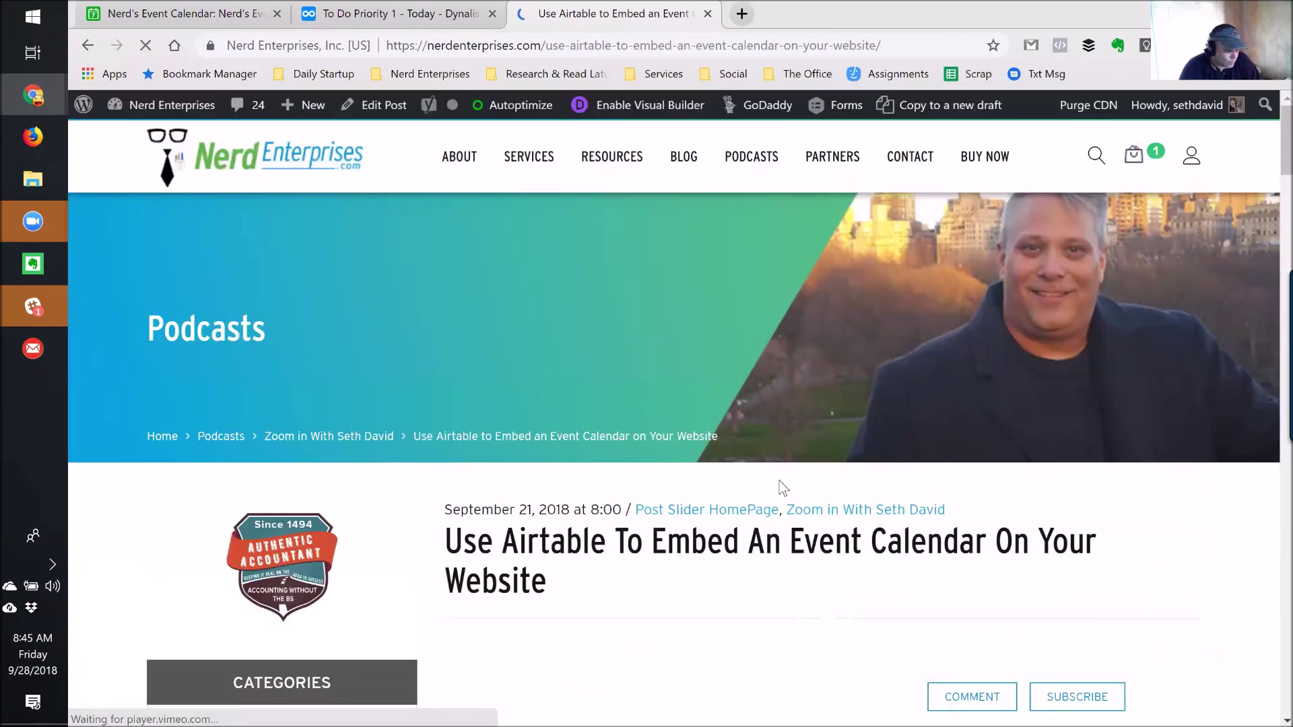
pyautogui.scroll(-8, 781, 486)
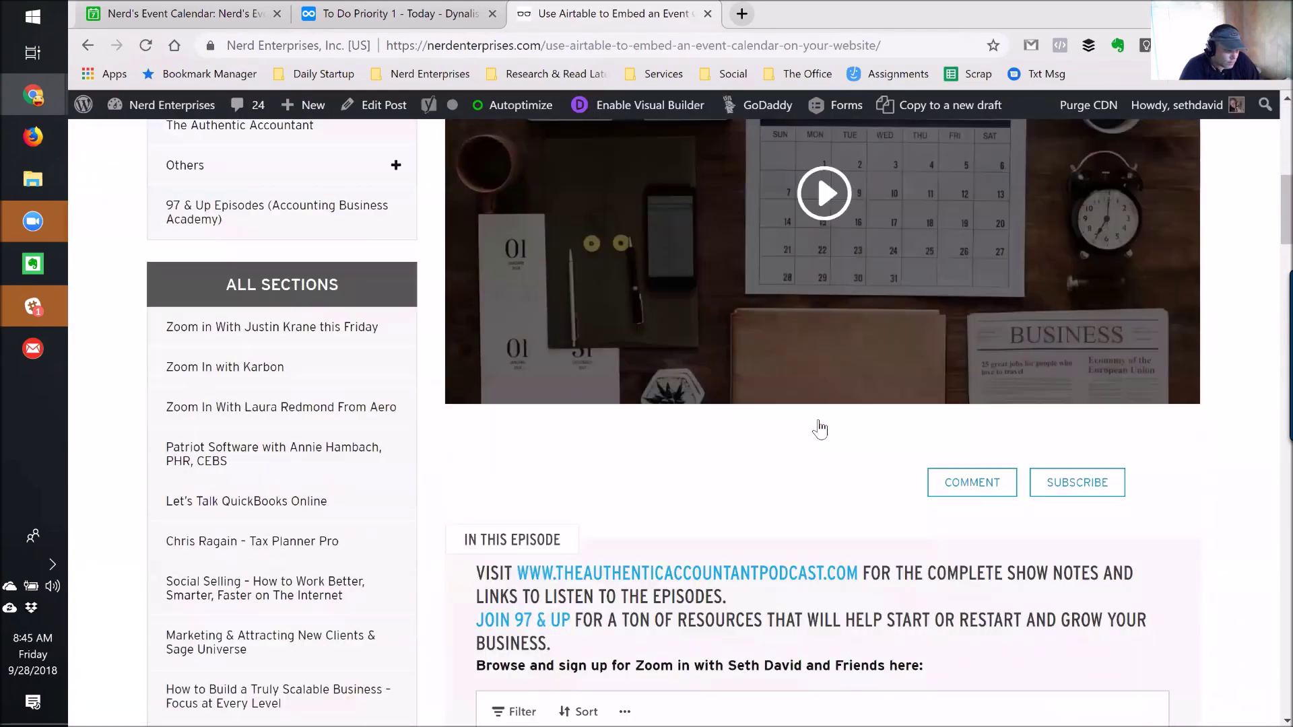
pyautogui.scroll(-6, 819, 429)
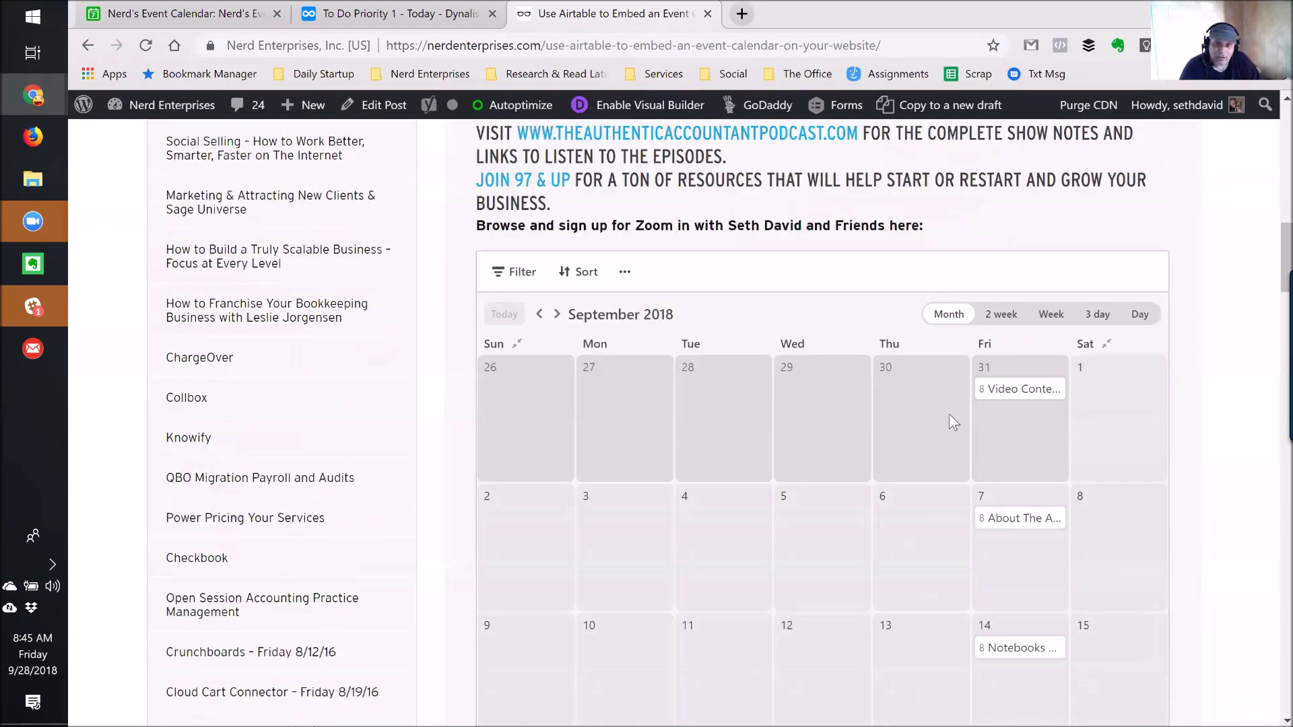
pyautogui.scroll(-4, 961, 419)
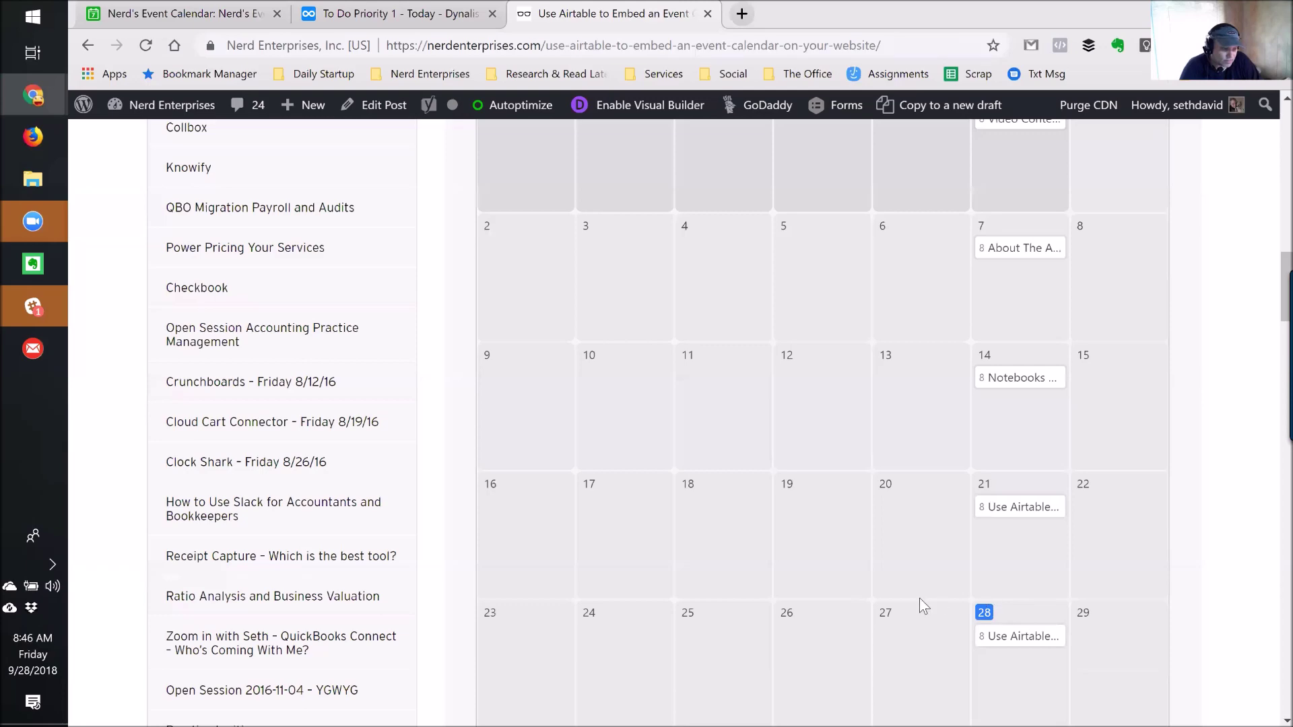
pyautogui.scroll(-3, 920, 598)
pyautogui.scroll(8, 919, 598)
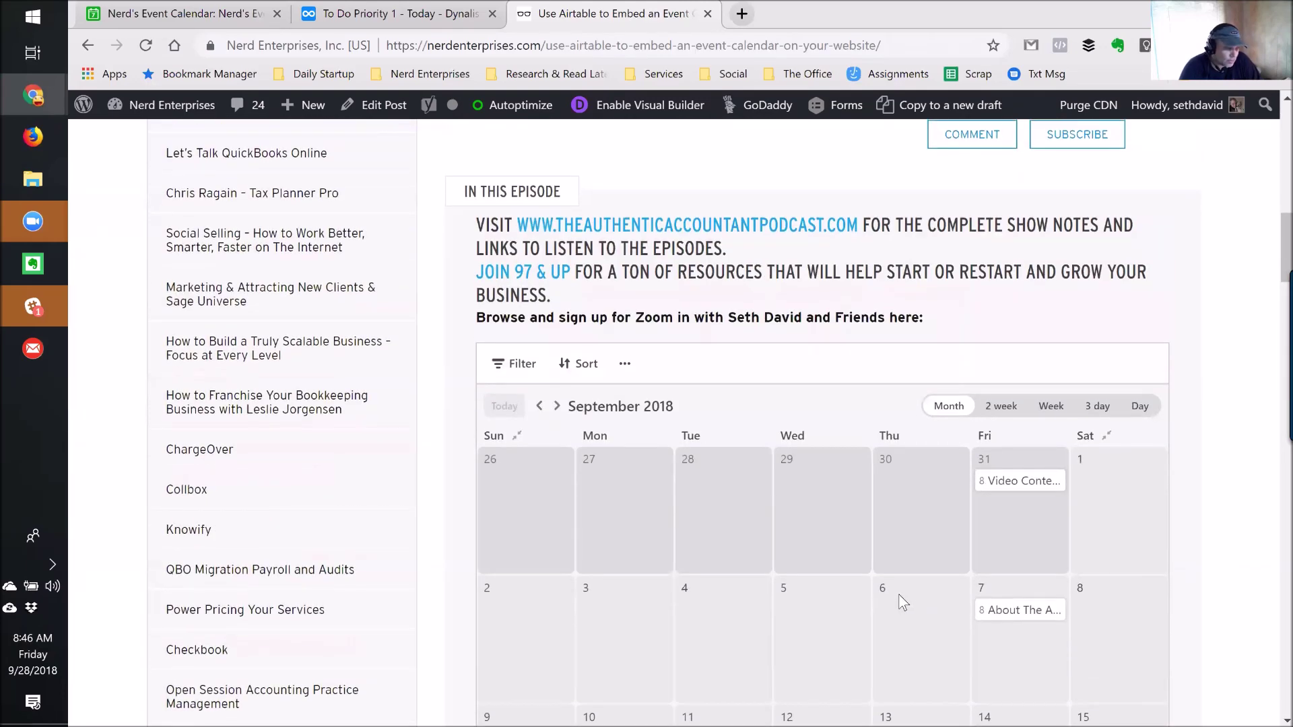
# Step: Examine the post's title, header image, introductory text and embedded September 2018 calendar, ending back at the page's beginning
pyautogui.scroll(3, 900, 597)
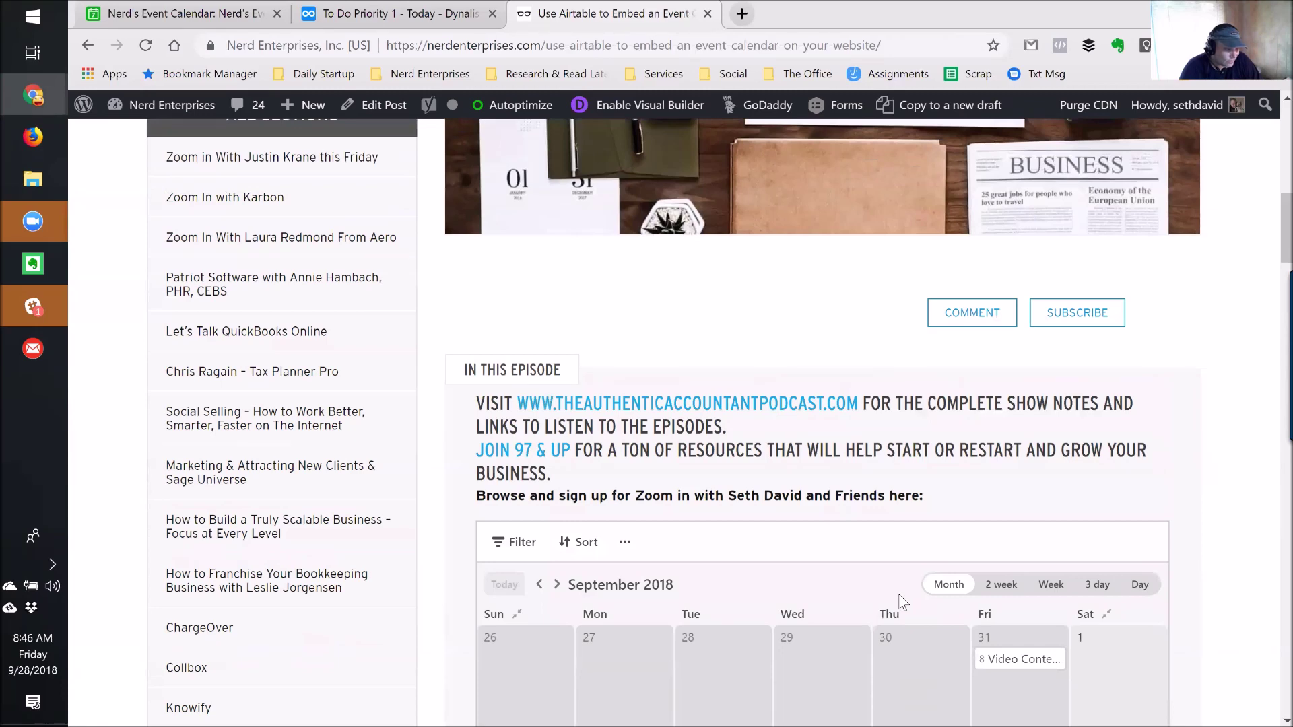
pyautogui.scroll(7, 846, 490)
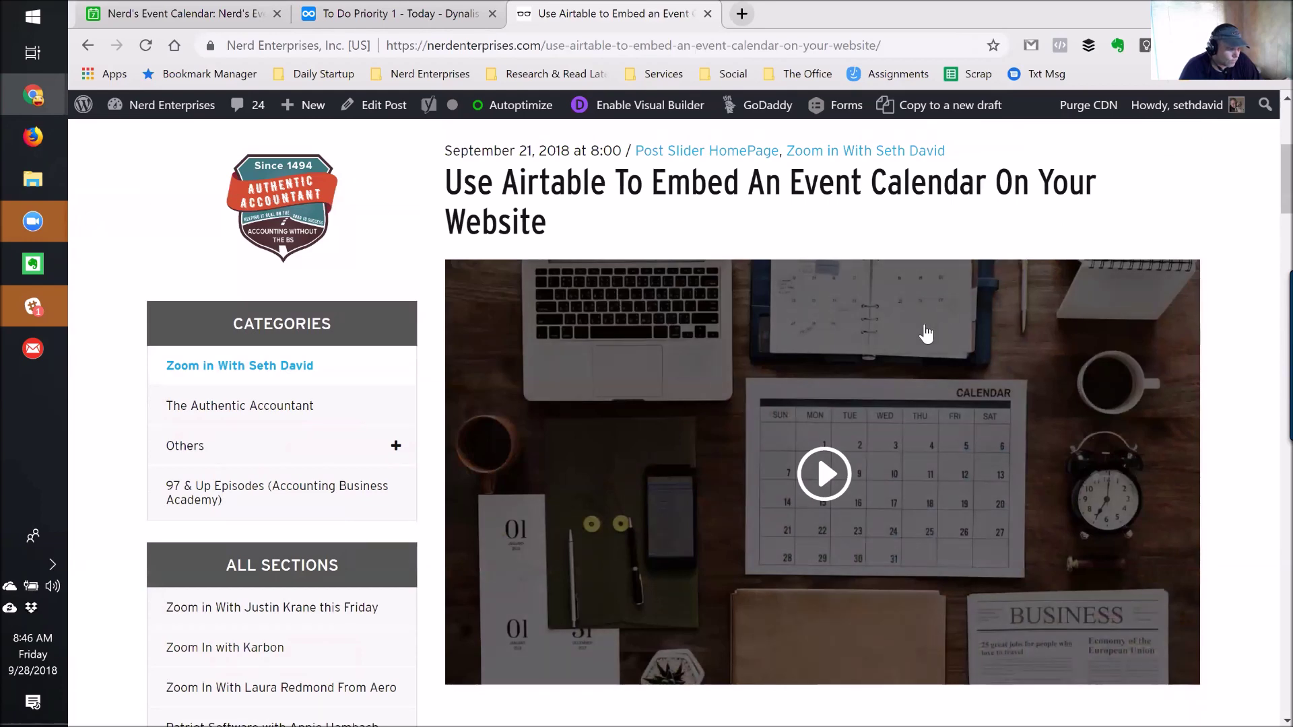
pyautogui.scroll(-8, 926, 334)
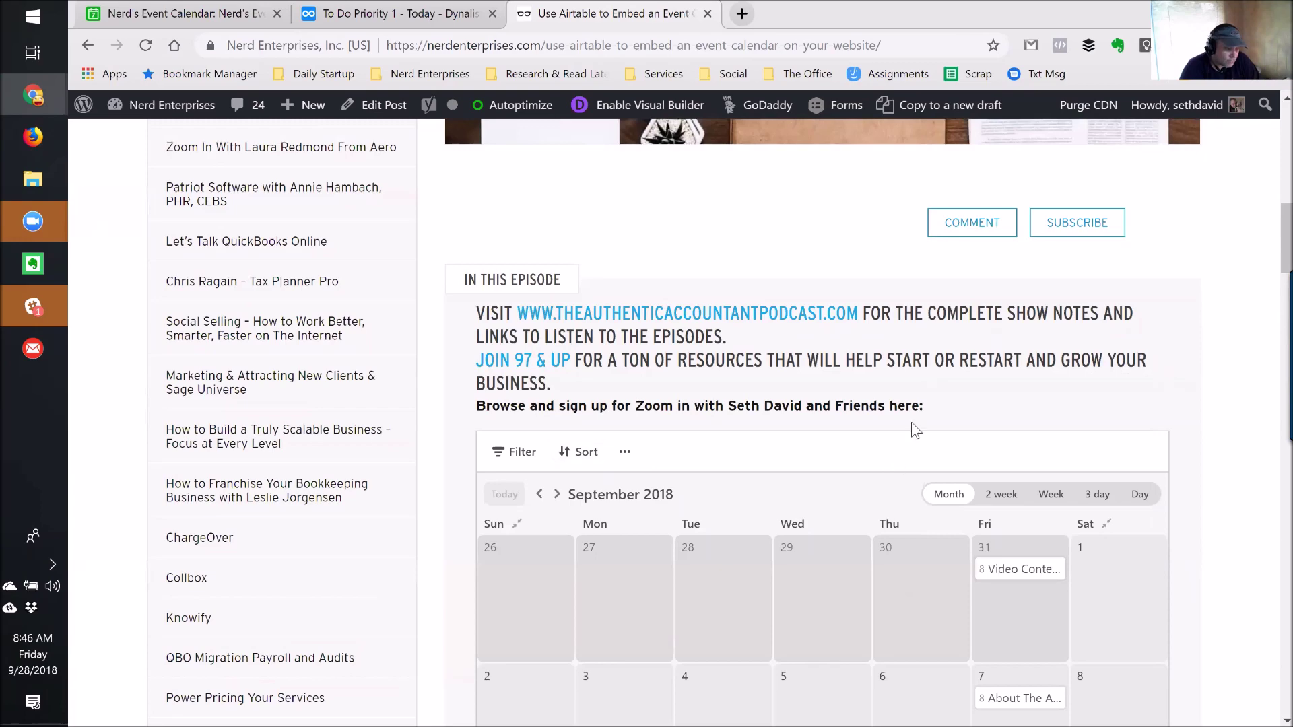
pyautogui.scroll(-1, 914, 429)
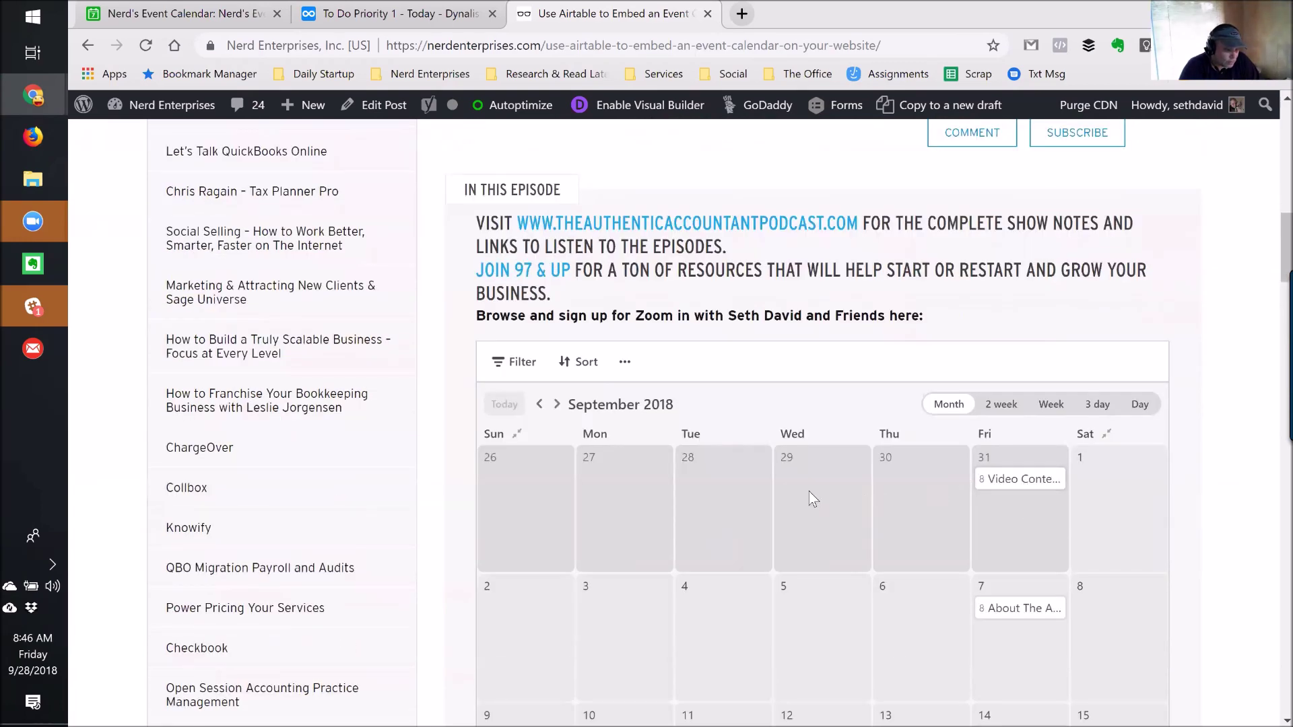
pyautogui.scroll(-6, 811, 497)
pyautogui.scroll(-4, 990, 525)
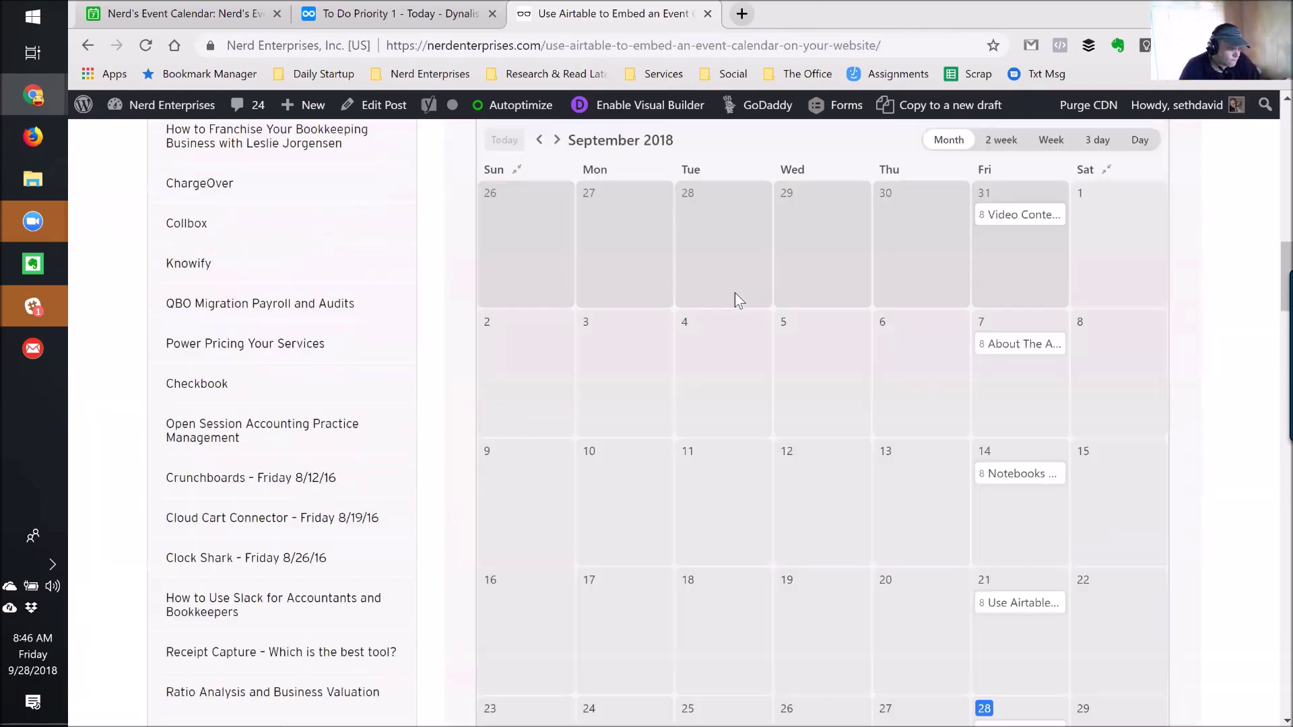
pyautogui.scroll(15, 734, 292)
pyautogui.scroll(5, 734, 293)
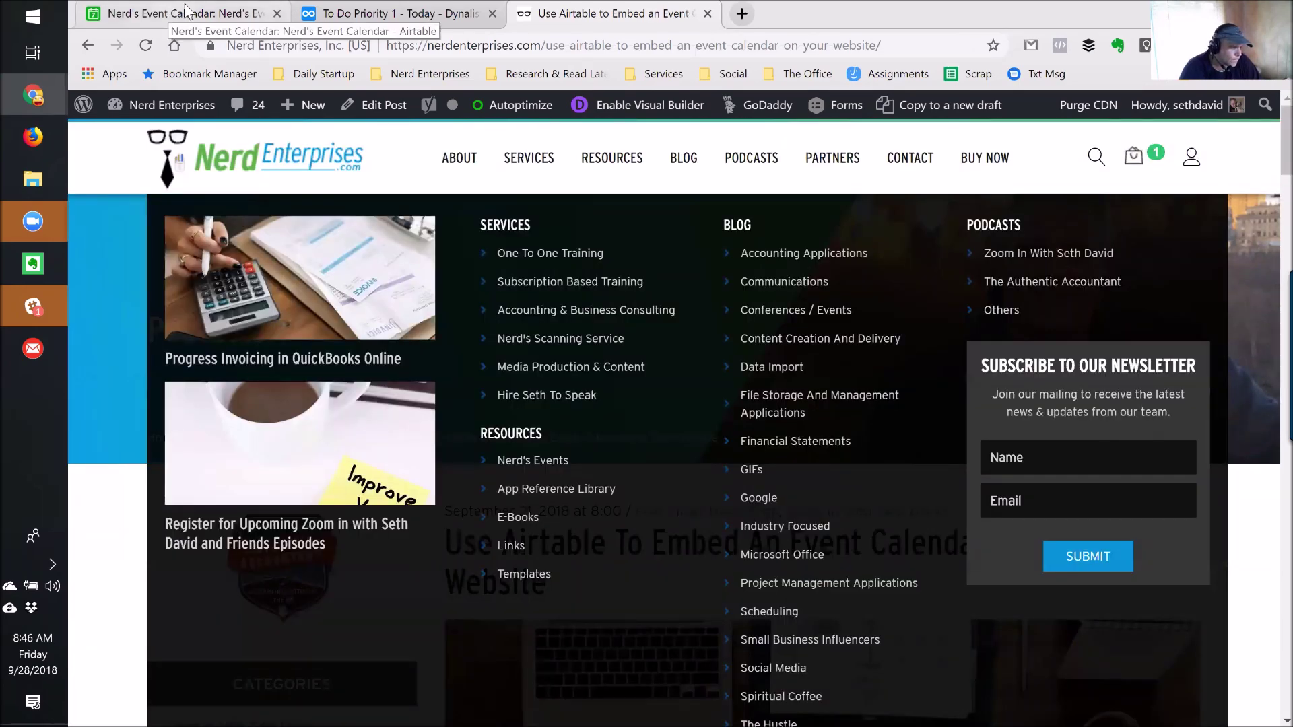
# Step: Switch to the Airtable event grid and select the Use Airtable to Embed an Event Calendar on Your Website title, then The Authentic Accountant Podcast
pyautogui.click(186, 11)
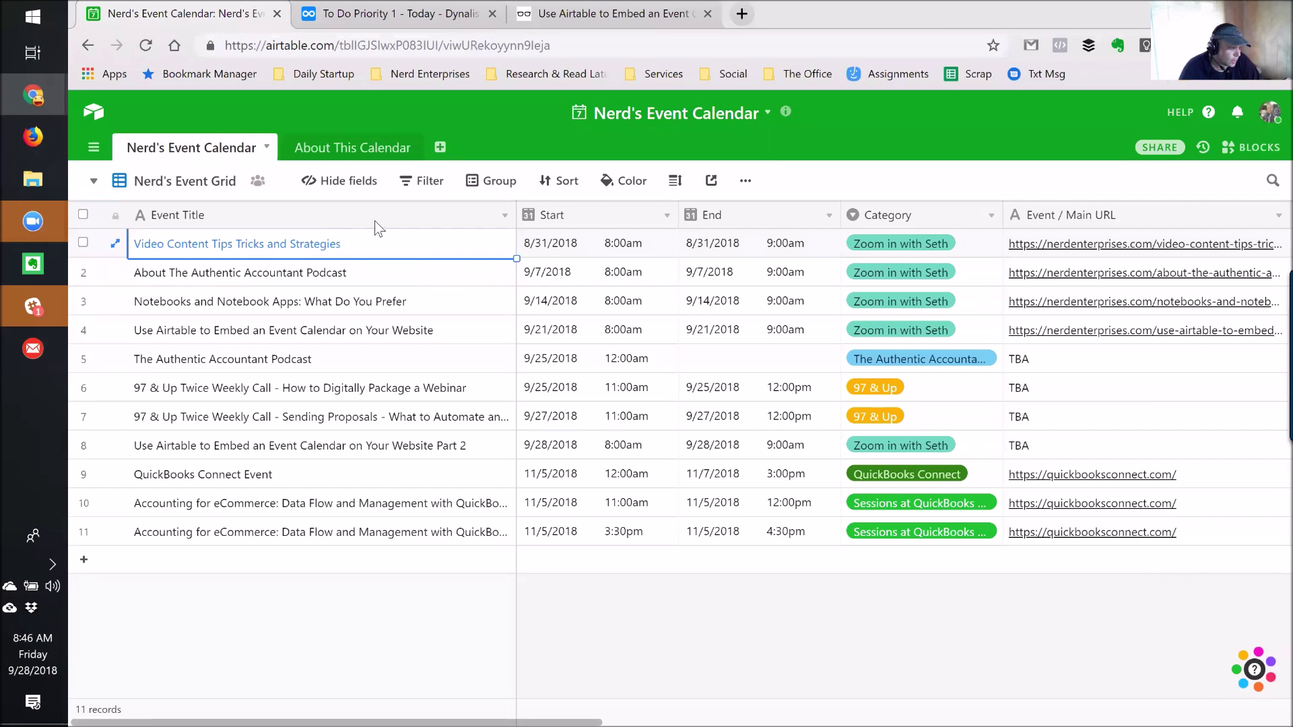
pyautogui.click(374, 306)
pyautogui.click(392, 335)
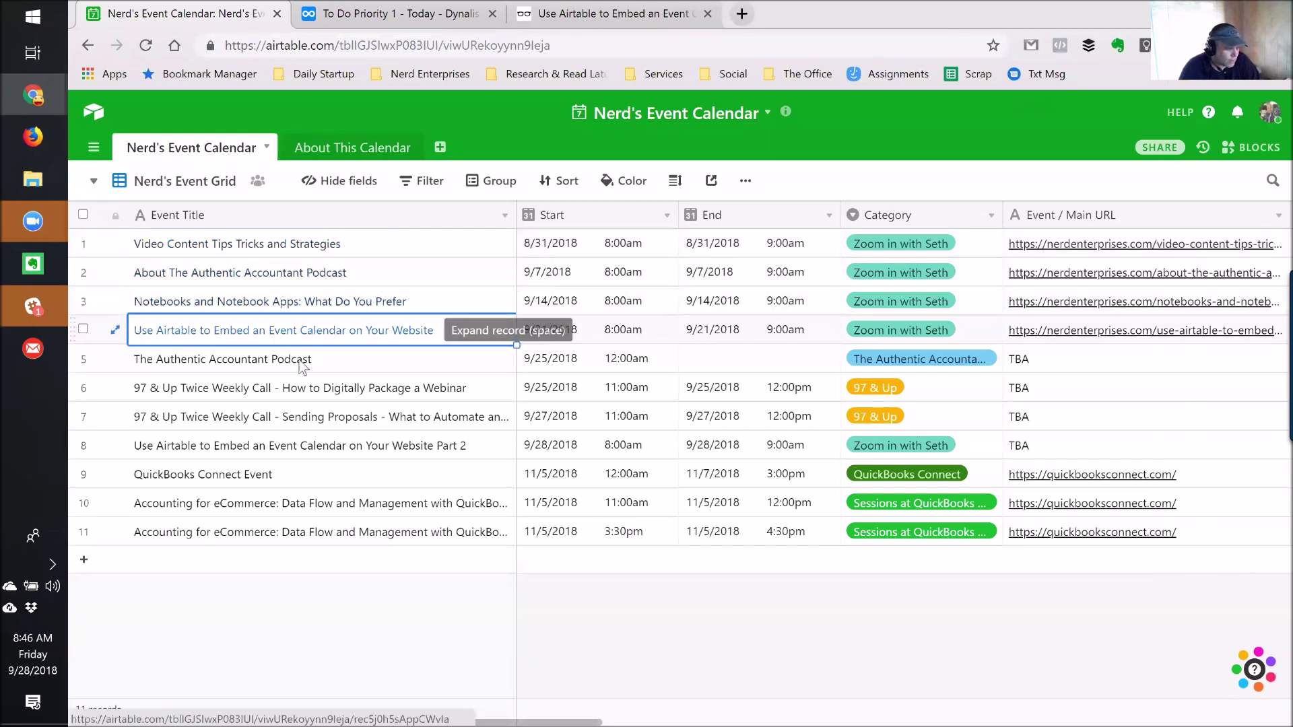
pyautogui.click(330, 366)
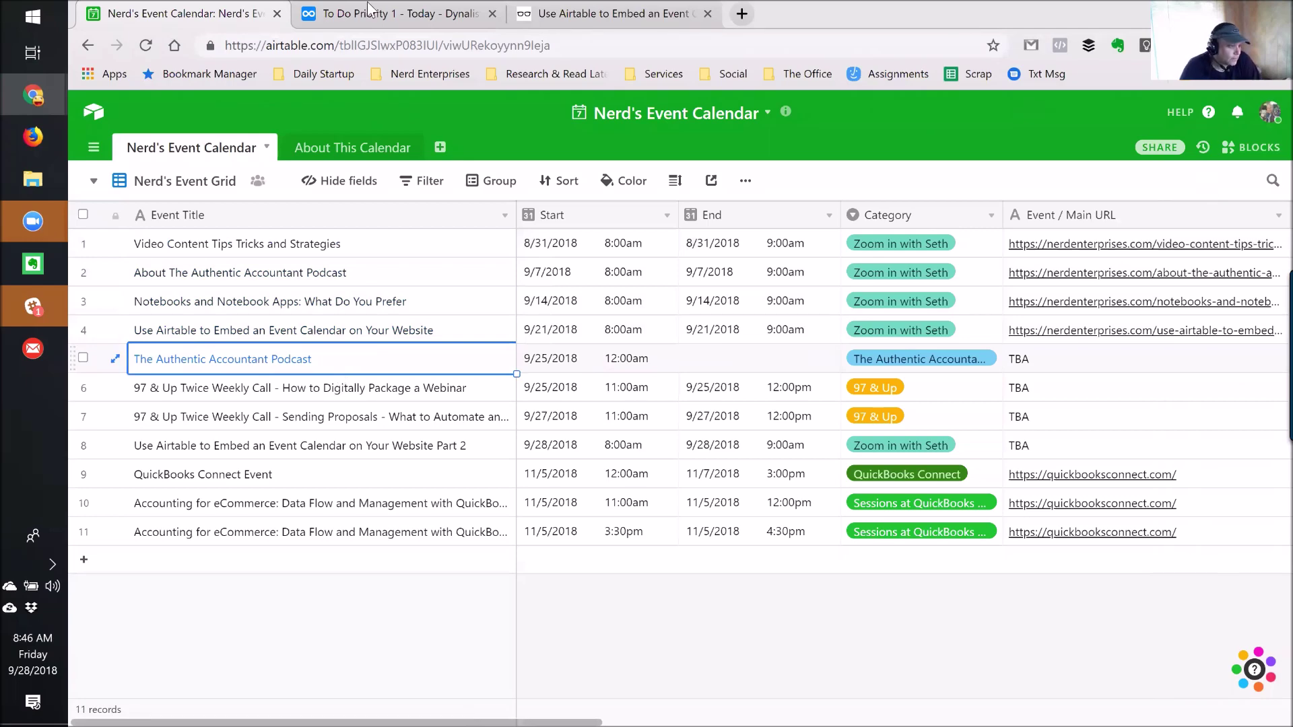
# Step: Return to the website post and open the September 28 event in its embedded calendar
pyautogui.click(606, 14)
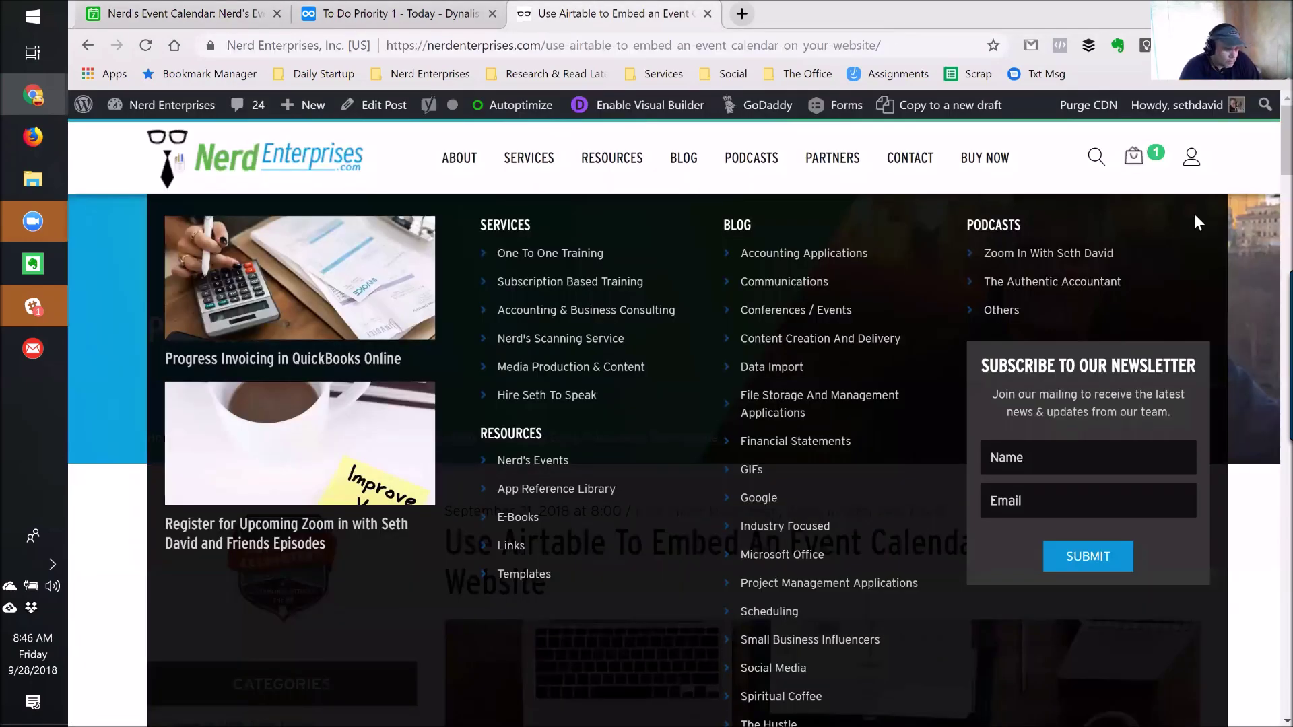
pyautogui.scroll(-4, 1233, 244)
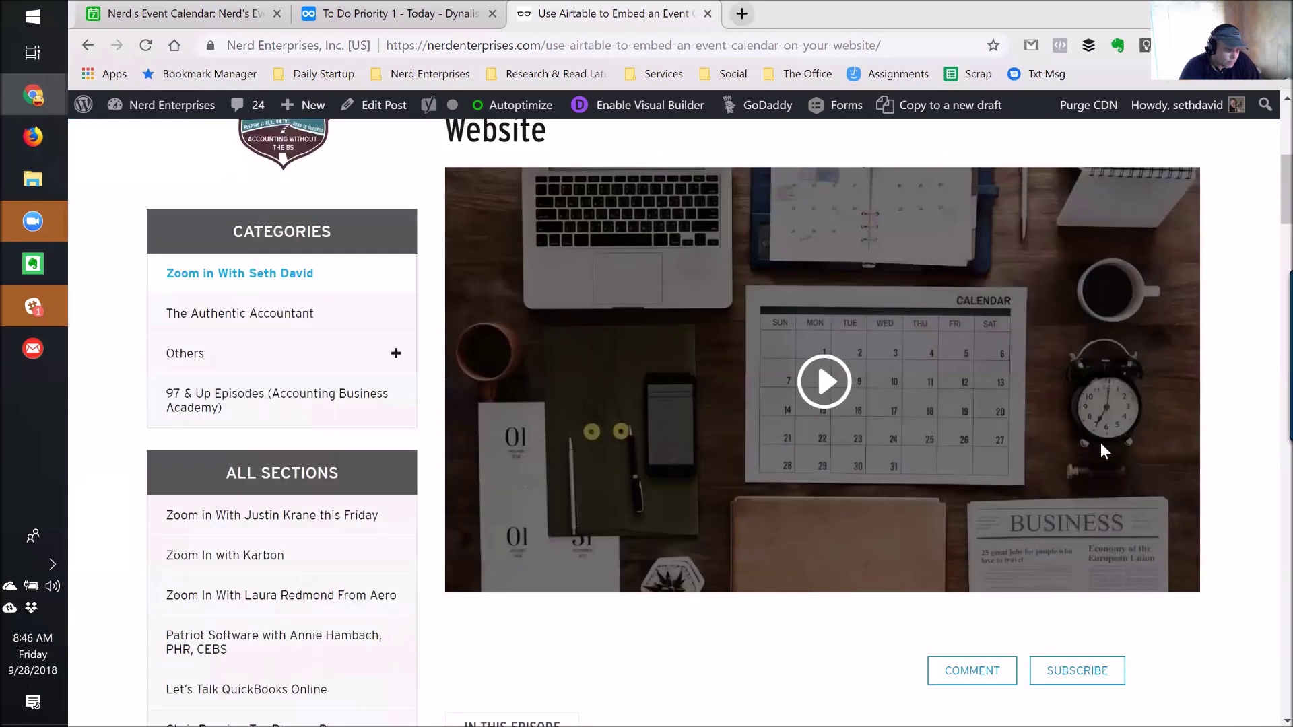
pyautogui.scroll(-15, 1101, 446)
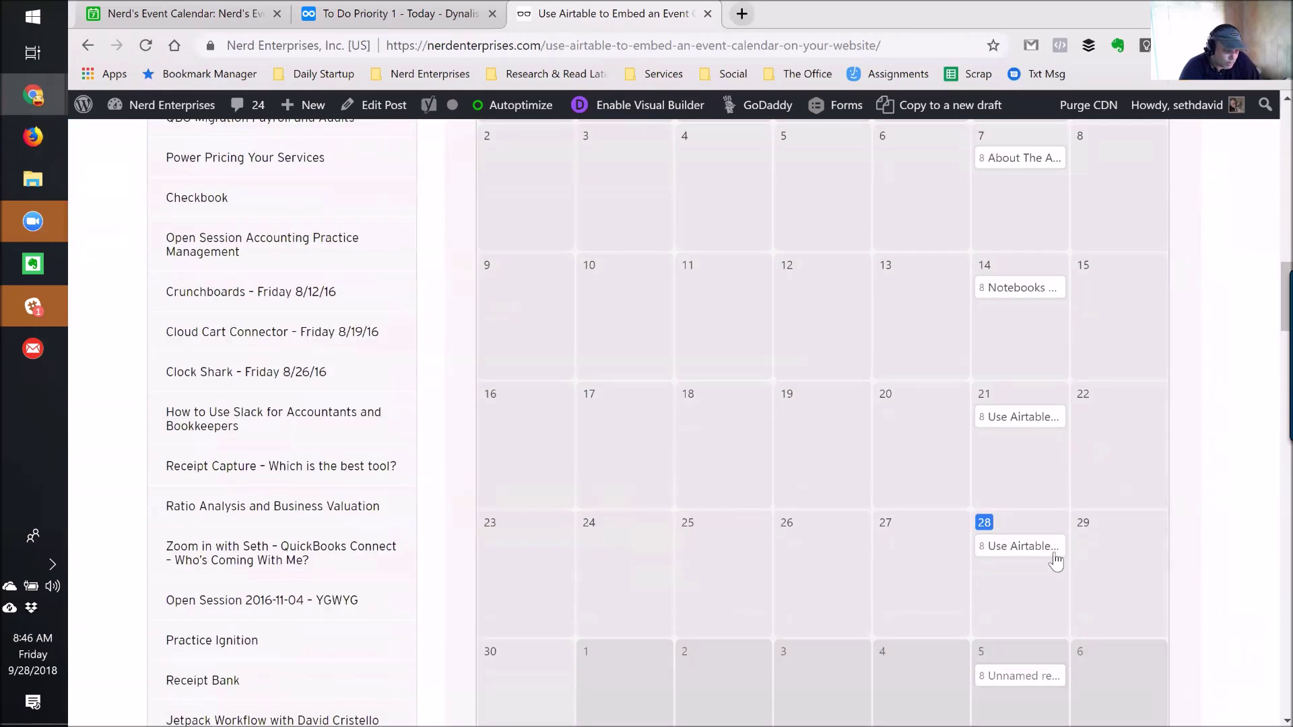
pyautogui.click(1053, 555)
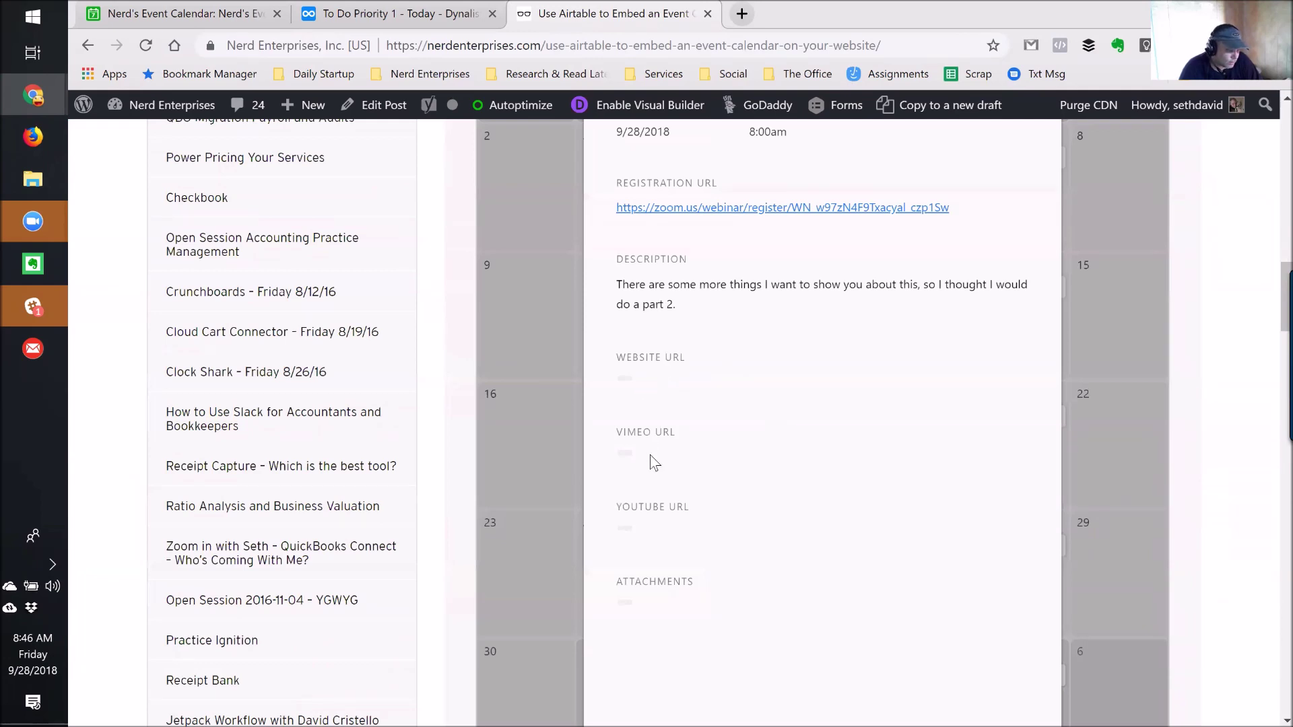
# Step: Review the event record's registration, description, URL and attachment fields, close the record, and return to the post's title and header image
pyautogui.scroll(3, 741, 485)
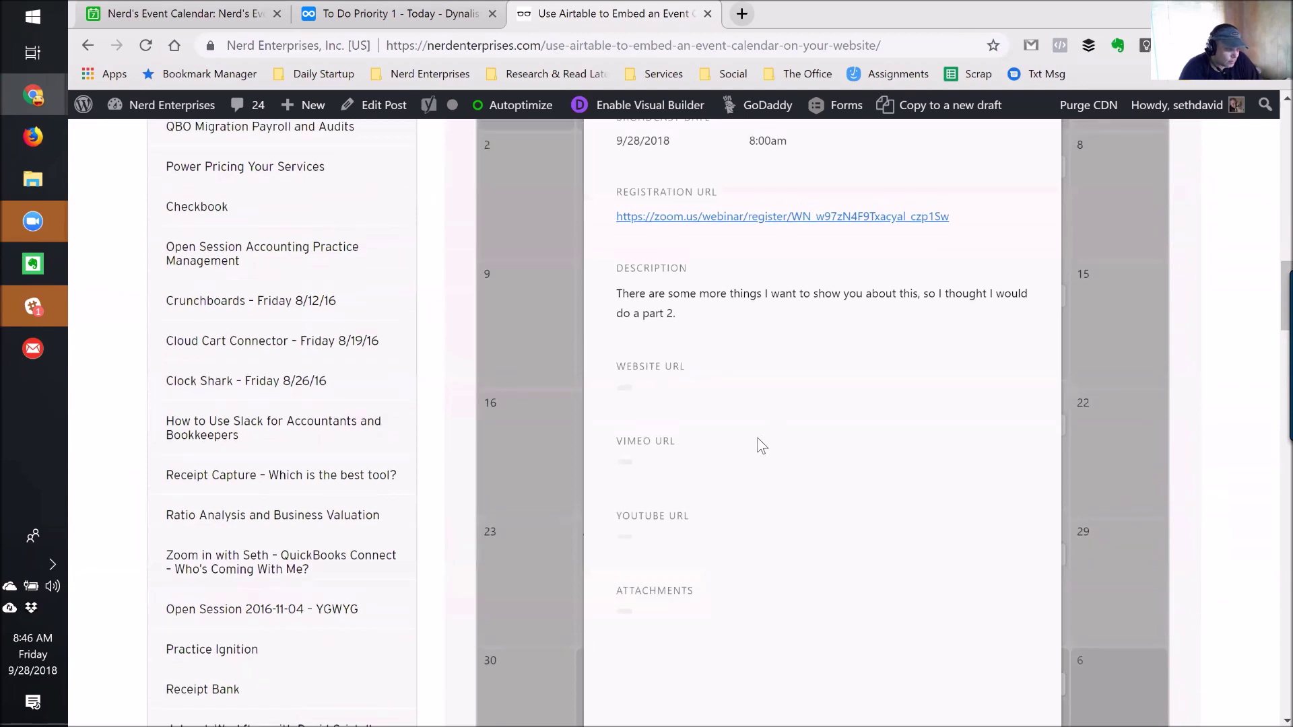
pyautogui.scroll(-7, 713, 469)
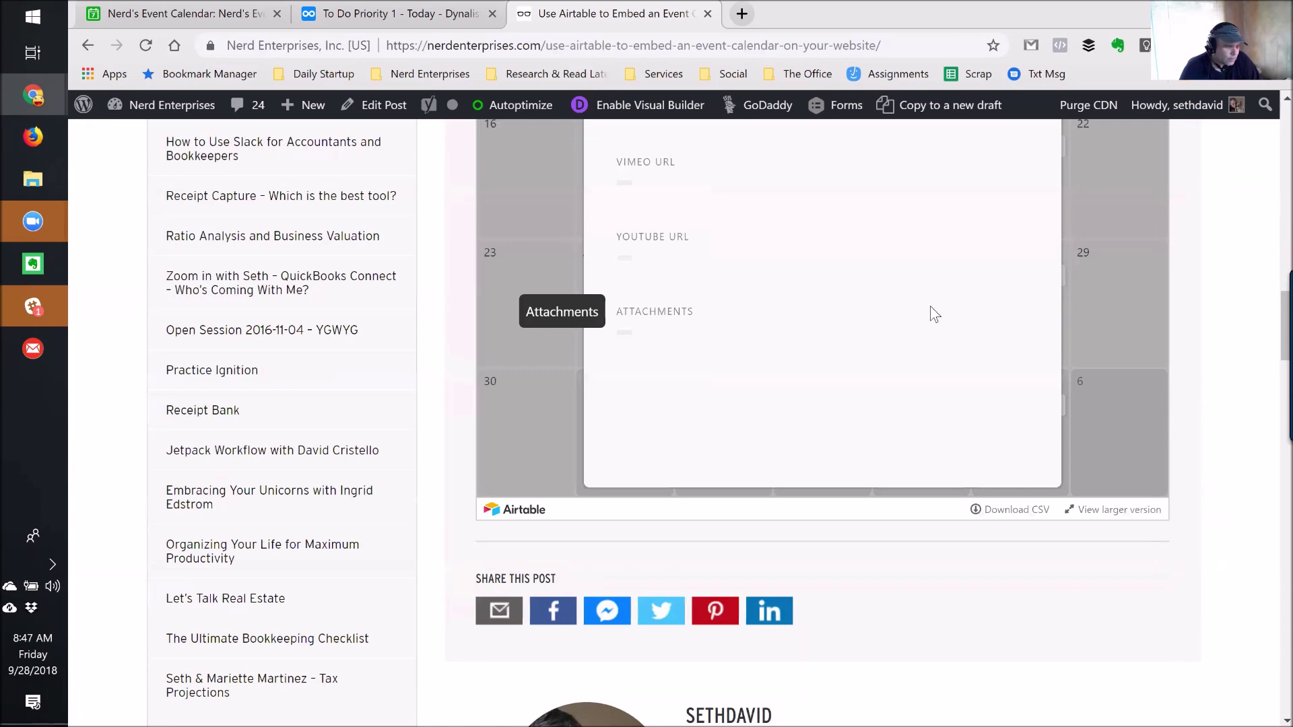
pyautogui.scroll(7, 930, 314)
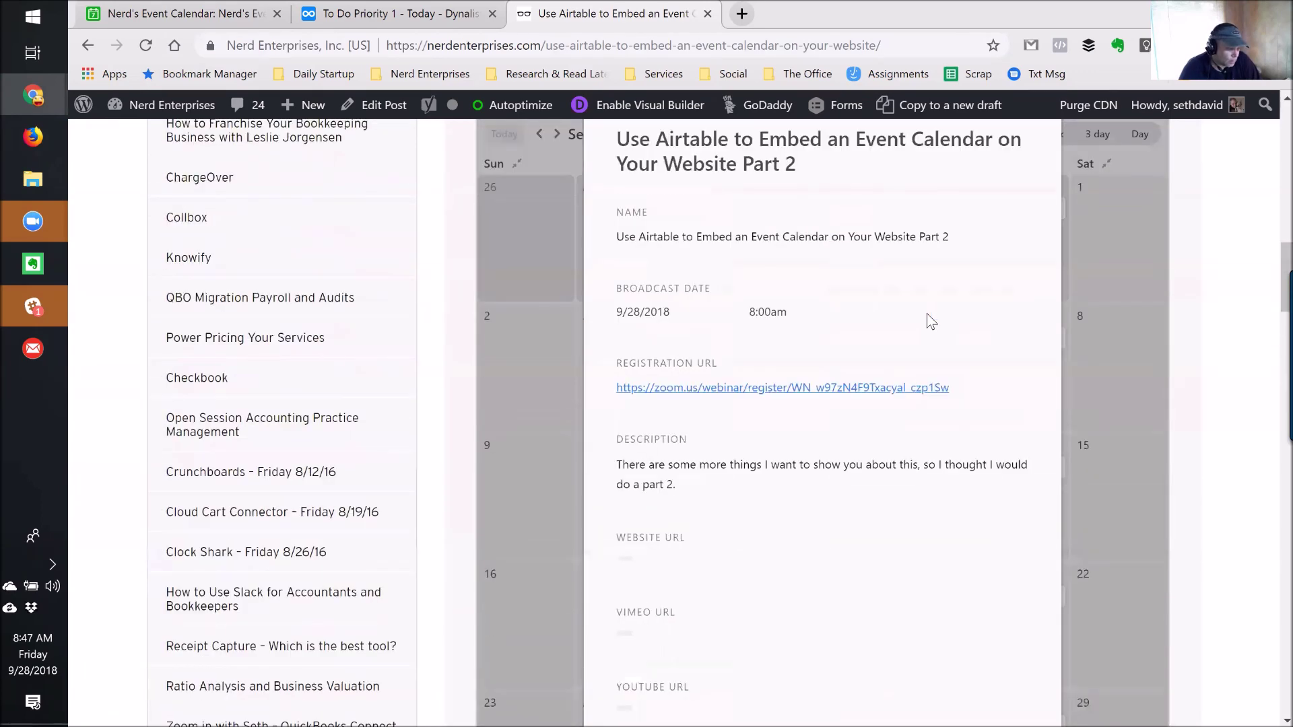
pyautogui.scroll(4, 931, 321)
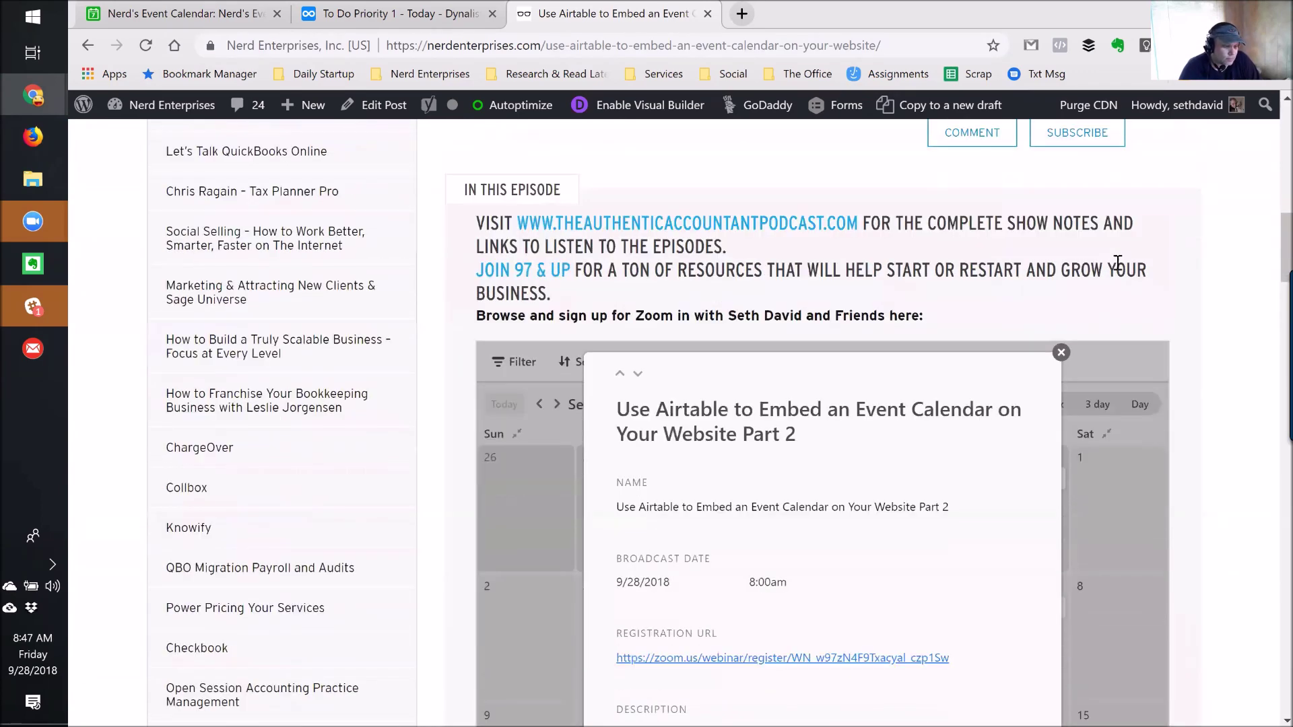
pyautogui.click(1060, 347)
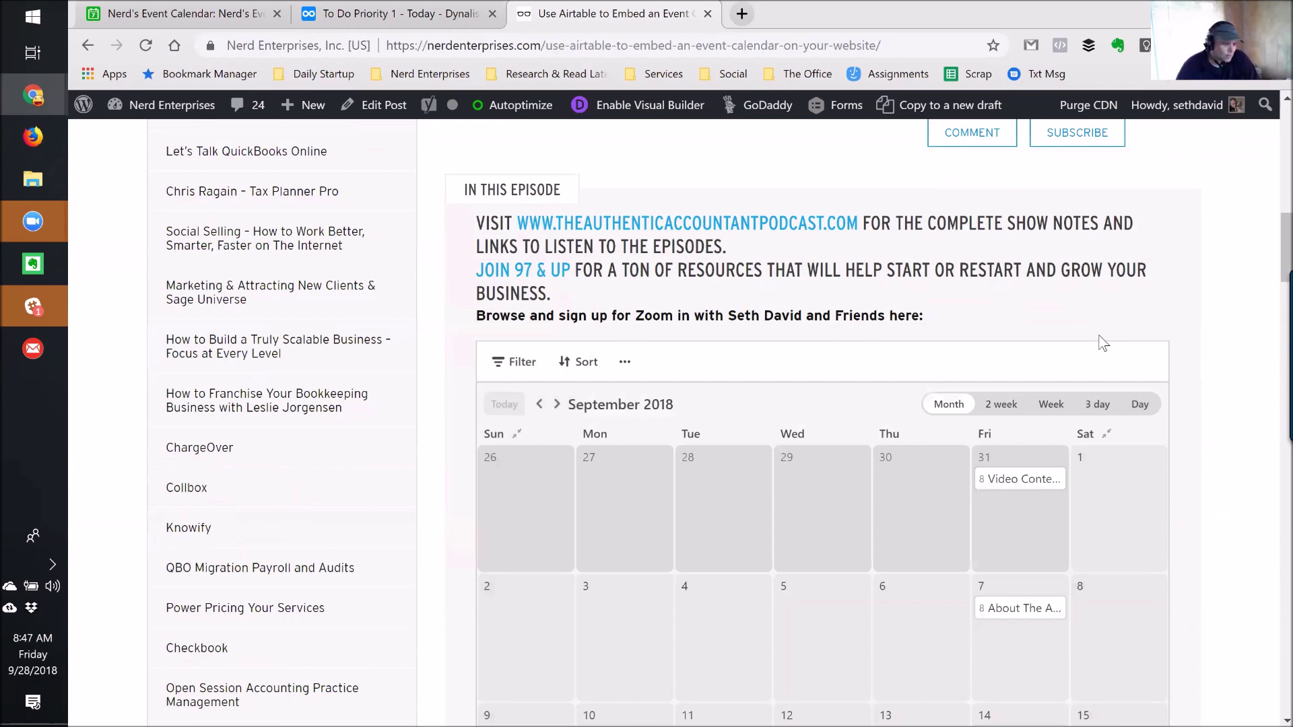
pyautogui.scroll(10, 777, 292)
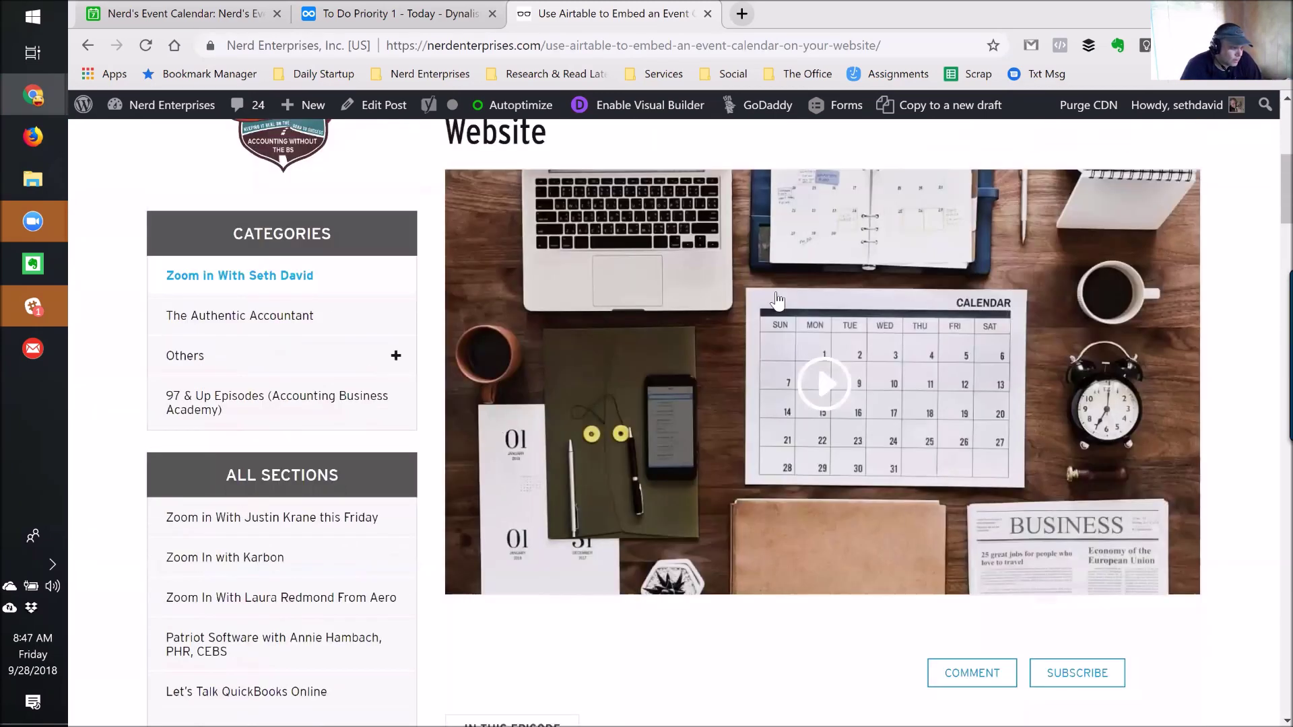
pyautogui.scroll(-5, 775, 297)
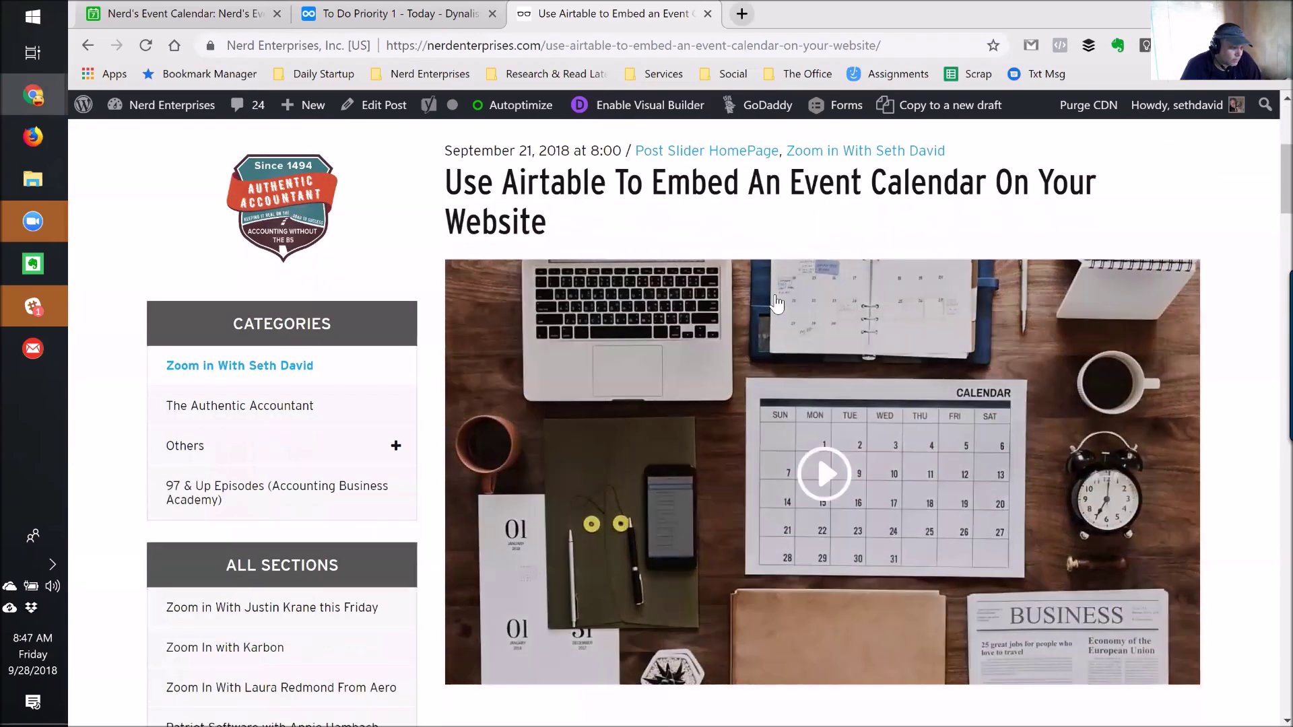